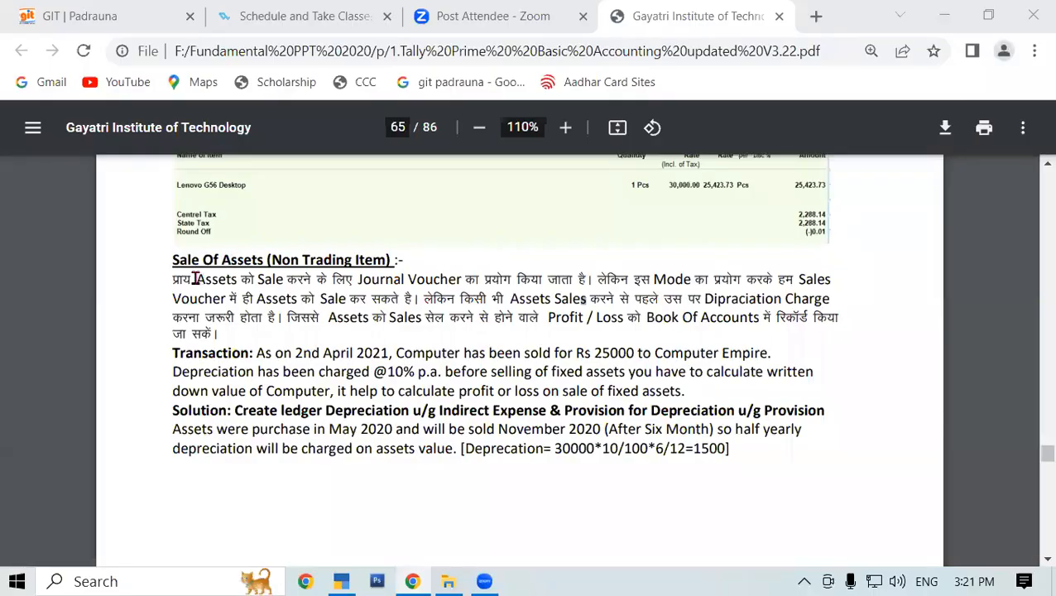
- Highlight the Sale Of Assets heading and its passages on Journal Voucher use and charging depreciation before sale
left_click_drag(174, 258, 392, 263)
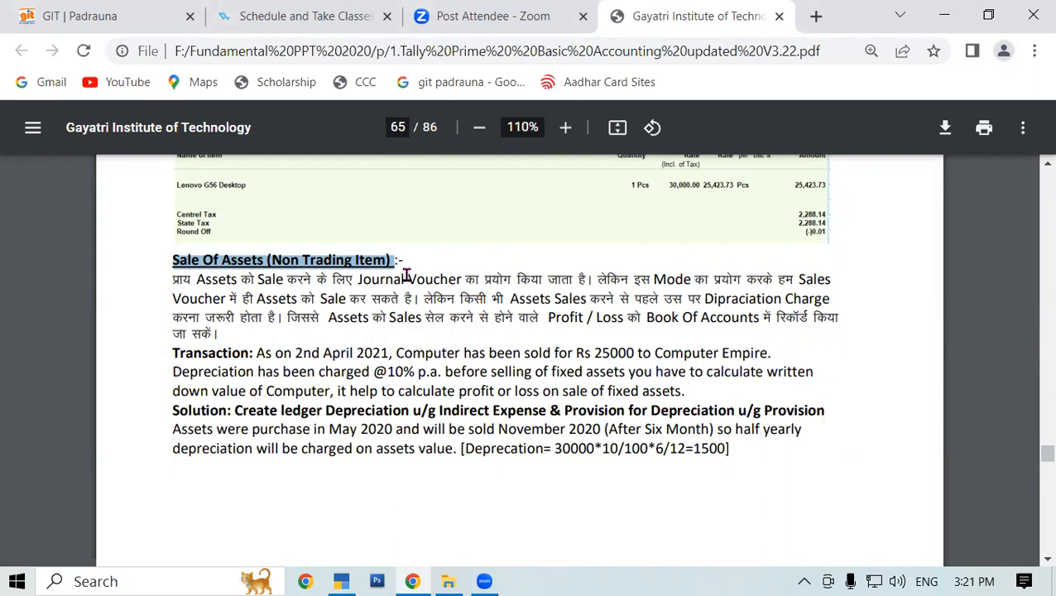
left_click_drag(171, 279, 408, 299)
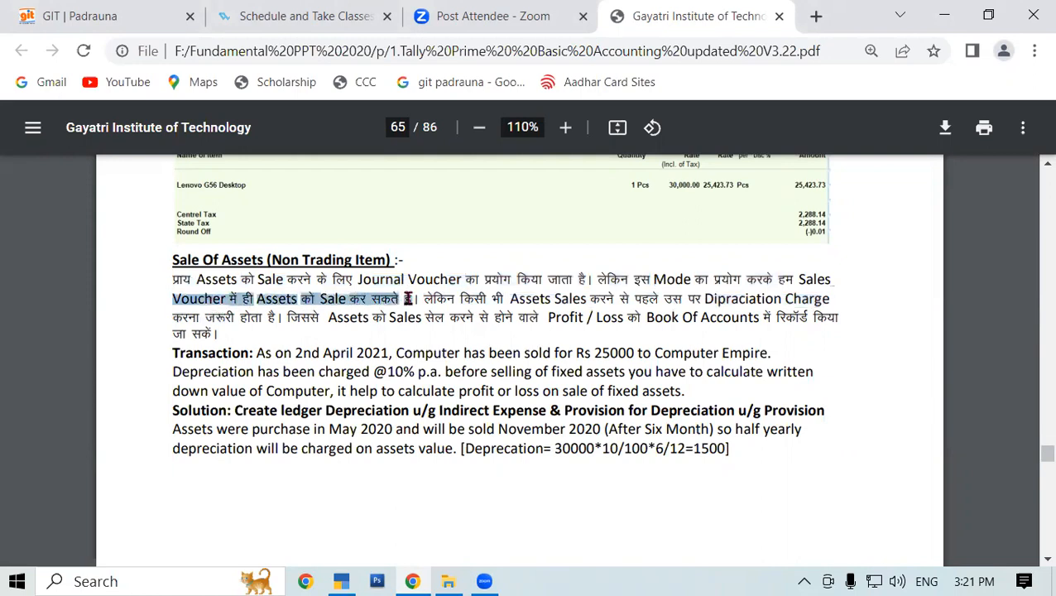
left_click(527, 280)
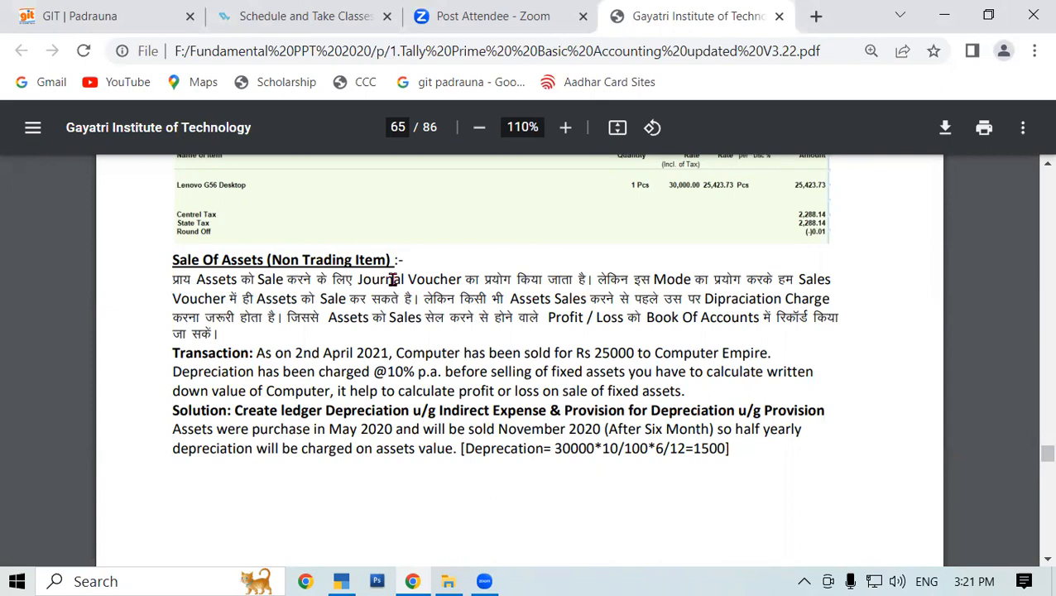
left_click_drag(358, 280, 462, 284)
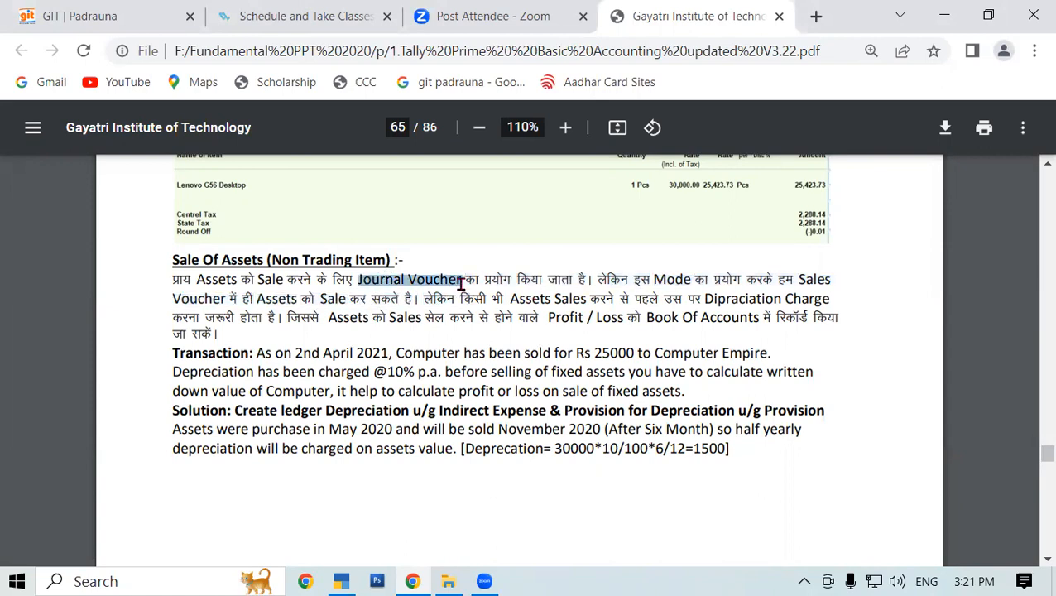
left_click(671, 290)
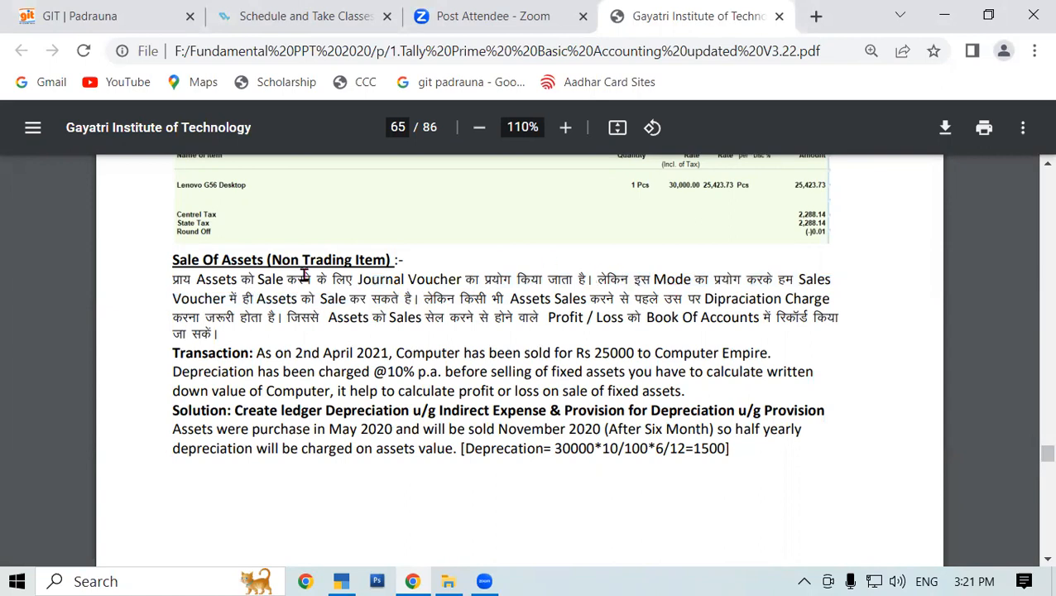
left_click_drag(802, 280, 281, 320)
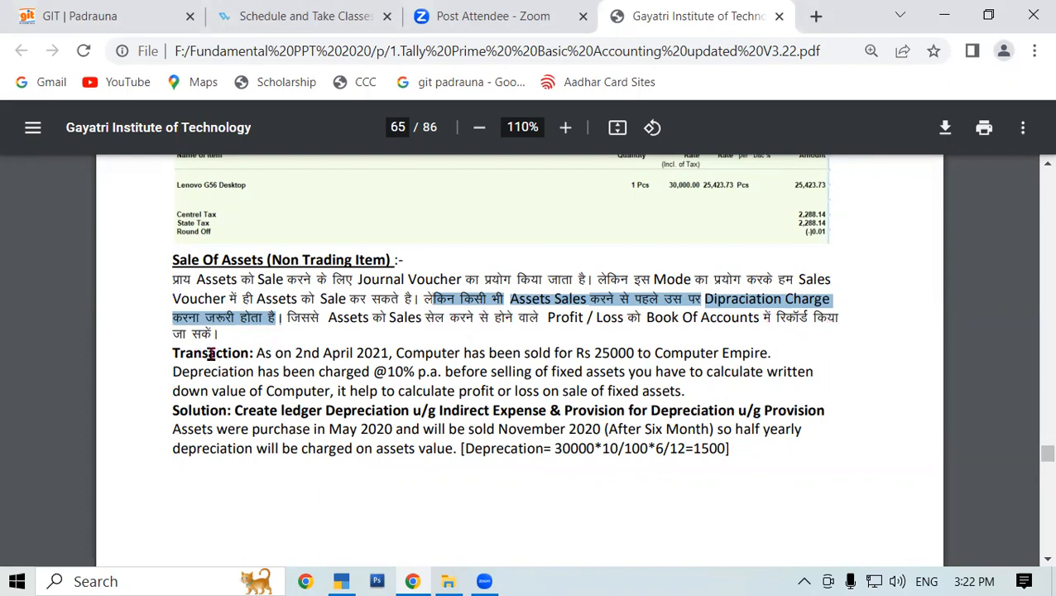
left_click(717, 300)
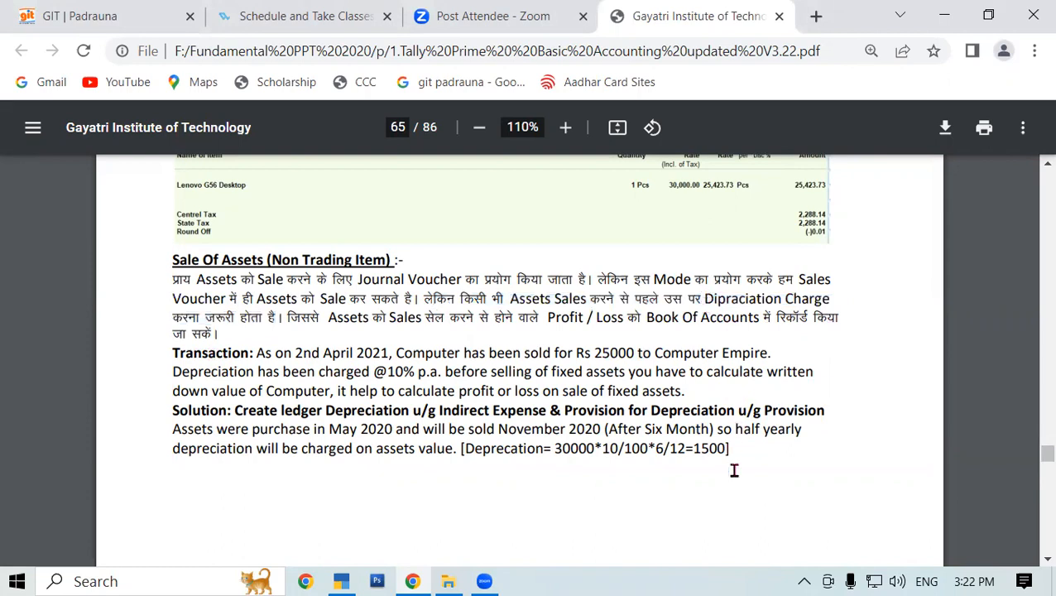
- Handwrite the example amount 10,000 and the rate 10 % over the page
mouse_move(514, 219)
left_mouse_down()
mouse_move(523, 271)
mouse_move(560, 247)
mouse_move(539, 243)
mouse_move(598, 246)
mouse_move(599, 236)
left_mouse_up()
left_click(597, 268)
mouse_move(666, 236)
left_mouse_down()
mouse_move(687, 235)
mouse_move(672, 230)
mouse_move(695, 220)
mouse_move(703, 234)
mouse_move(728, 236)
mouse_move(700, 221)
mouse_move(728, 238)
left_mouse_up()
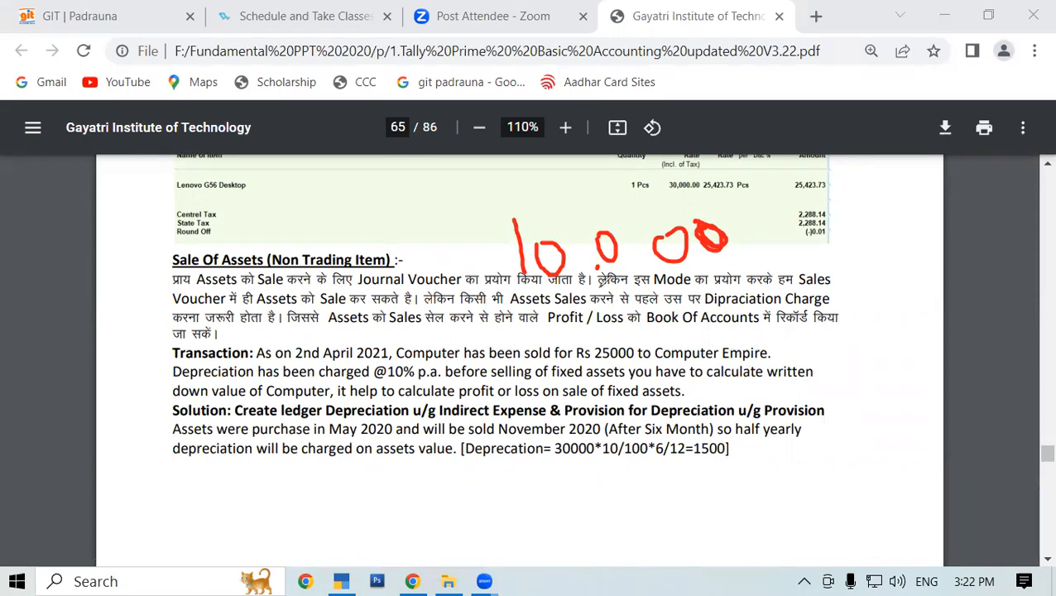
left_click_drag(832, 201, 853, 246)
left_click_drag(870, 206, 865, 217)
left_click_drag(931, 193, 926, 226)
left_click(916, 198)
left_click(941, 222)
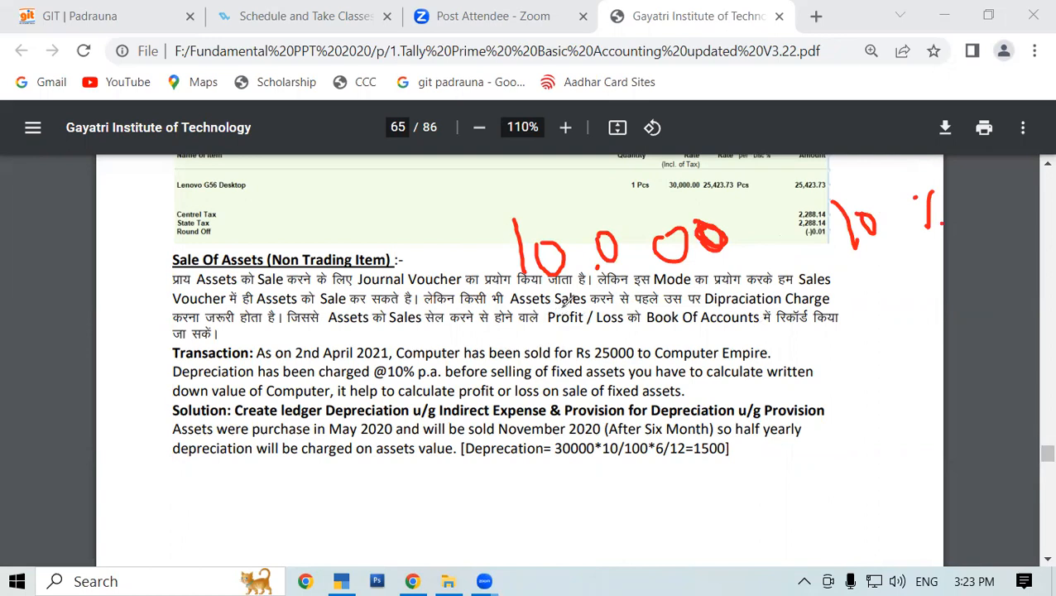
- Handwrite 9000 below the 10,000 example amount, rule it off, and write 1000 underneath
mouse_move(560, 313)
left_mouse_down()
mouse_move(548, 327)
mouse_move(571, 323)
mouse_move(563, 351)
left_mouse_up()
mouse_move(602, 318)
left_mouse_down()
mouse_move(611, 333)
mouse_move(631, 314)
mouse_move(666, 327)
mouse_move(654, 311)
left_mouse_up()
left_click_drag(527, 376, 707, 358)
left_click(580, 399)
left_click_drag(591, 399, 584, 430)
mouse_move(621, 394)
left_mouse_down()
mouse_move(627, 418)
mouse_move(639, 387)
left_mouse_up()
mouse_move(671, 382)
left_mouse_down()
mouse_move(675, 410)
mouse_move(694, 395)
mouse_move(676, 382)
left_mouse_up()
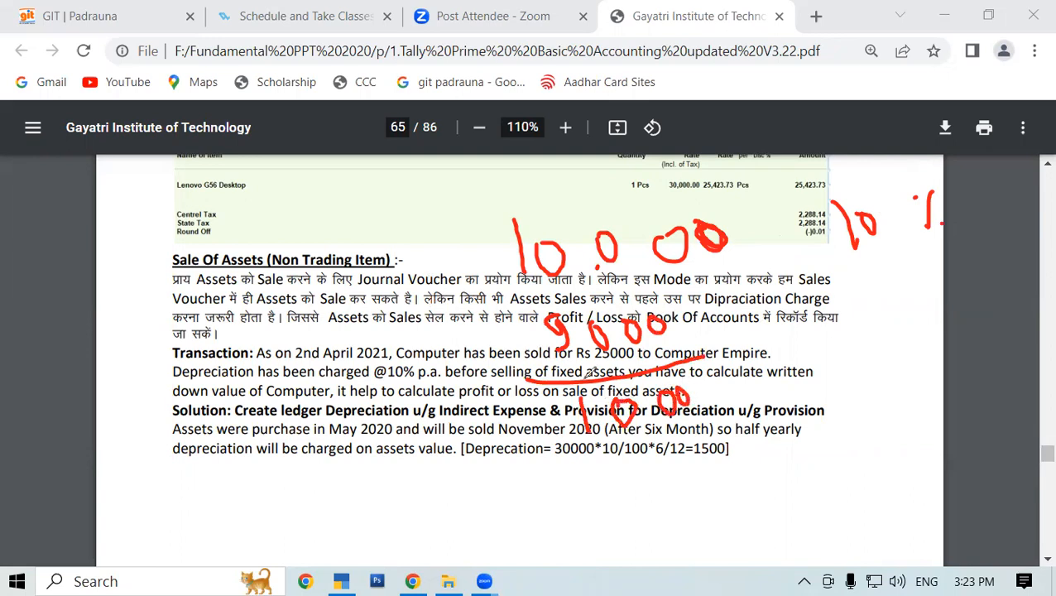
- Emphasise the handwritten 9000 with lines, circle the 1000, and clear all annotations from the page
left_click_drag(512, 292, 752, 296)
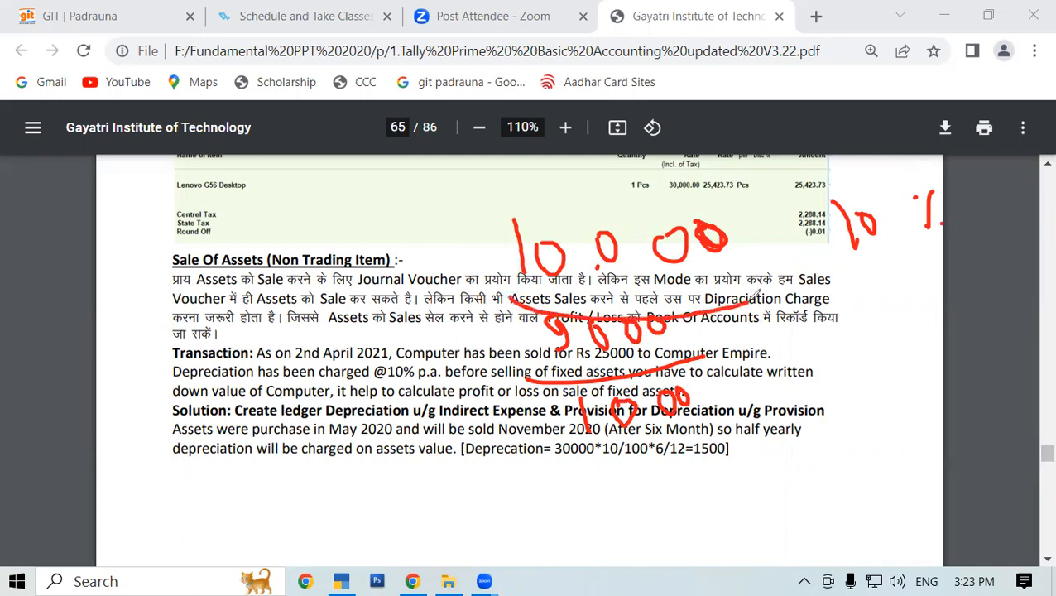
left_click_drag(545, 371, 667, 369)
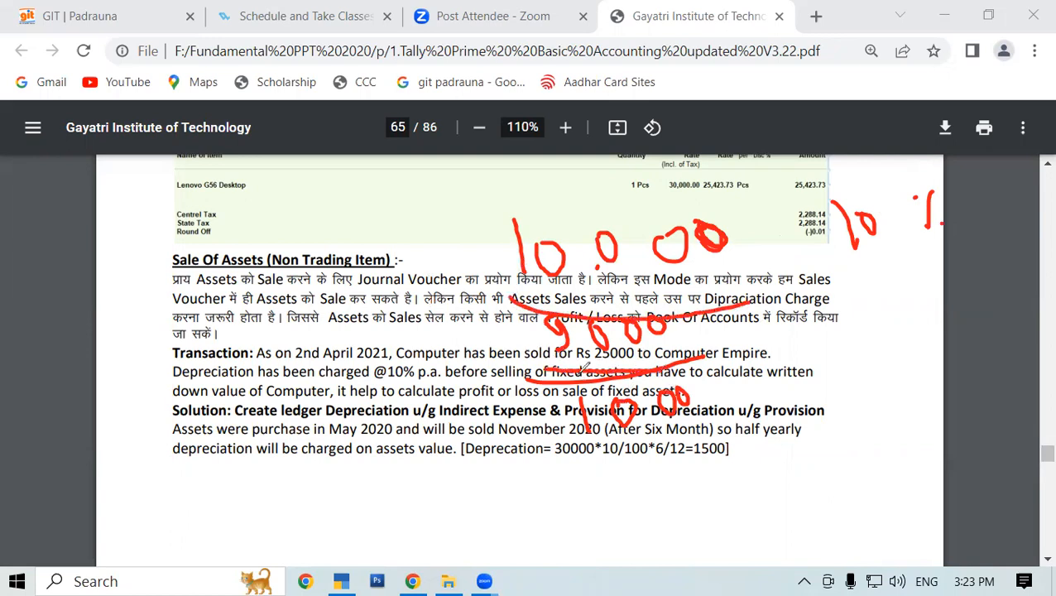
mouse_move(577, 451)
left_mouse_down()
mouse_move(708, 432)
mouse_move(714, 358)
mouse_move(619, 356)
mouse_move(571, 382)
left_mouse_up()
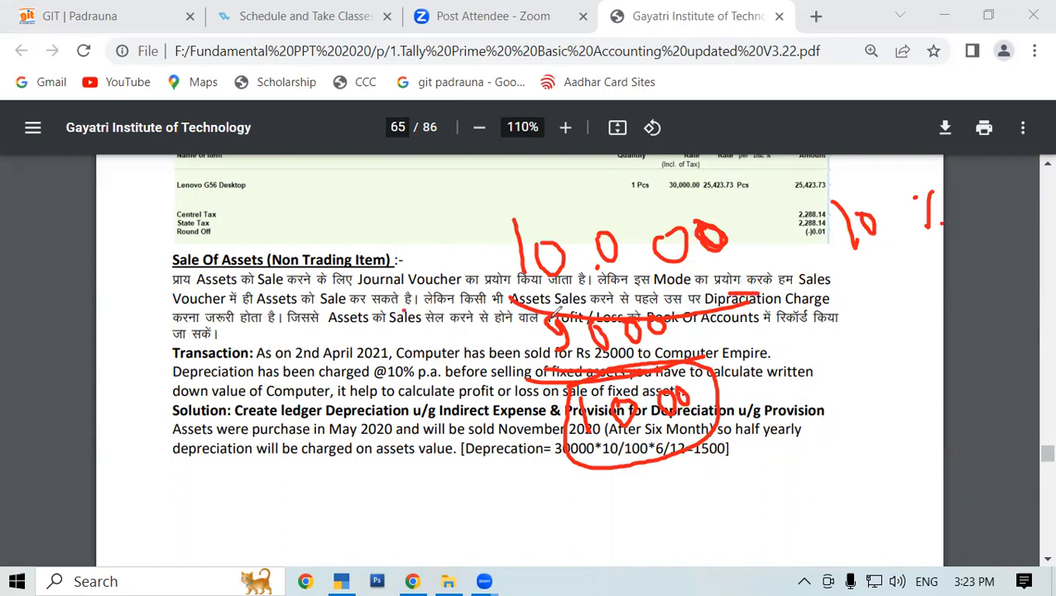
left_click_drag(677, 334, 730, 335)
left_click_drag(162, 331, 184, 319)
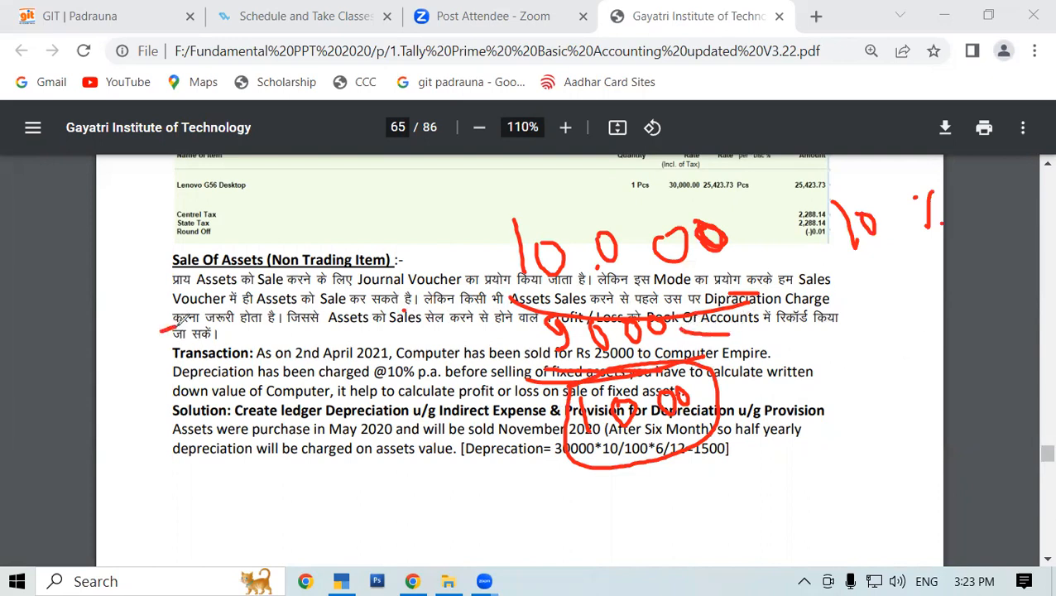
left_click(794, 161)
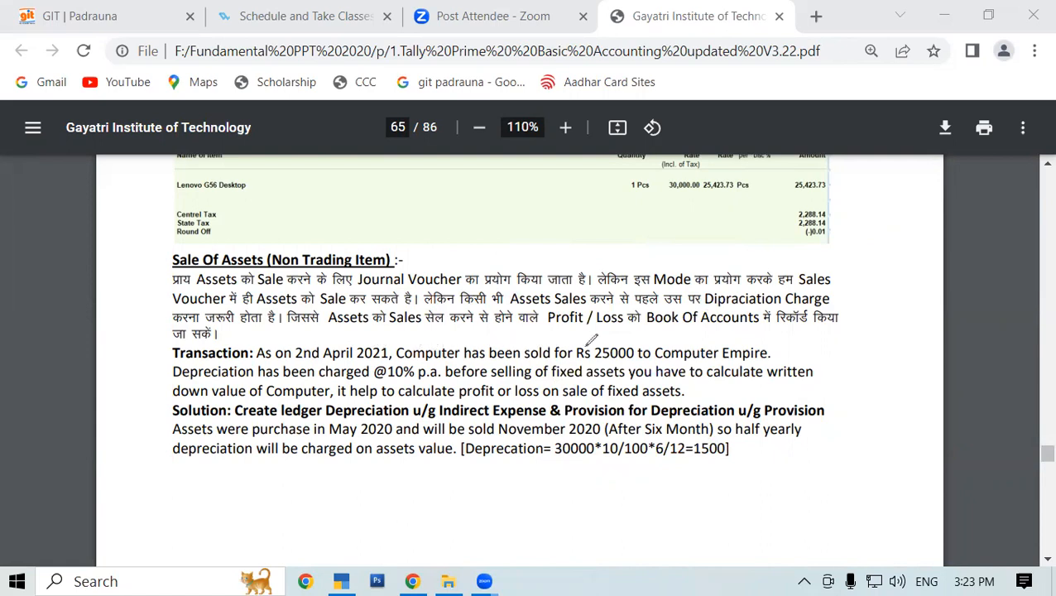
- Underline Book Of Accounts and the transaction's date of 2nd April 2021, sale wording and Rs 25000 amount
left_click_drag(600, 341, 644, 341)
left_click_drag(377, 370, 396, 369)
left_click_drag(478, 350, 569, 351)
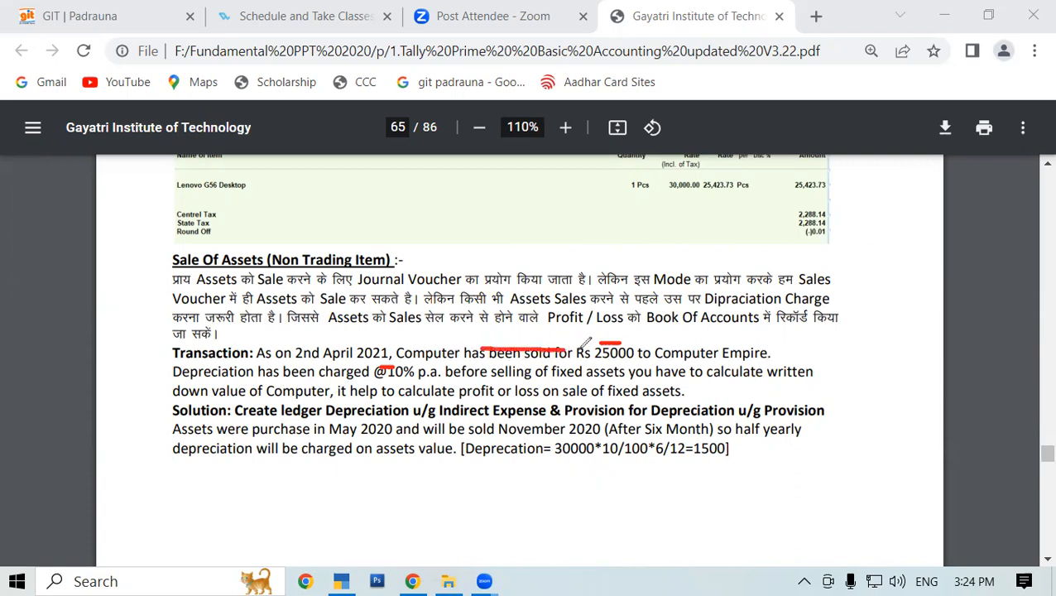
left_click_drag(591, 339, 626, 340)
left_click_drag(654, 338, 778, 327)
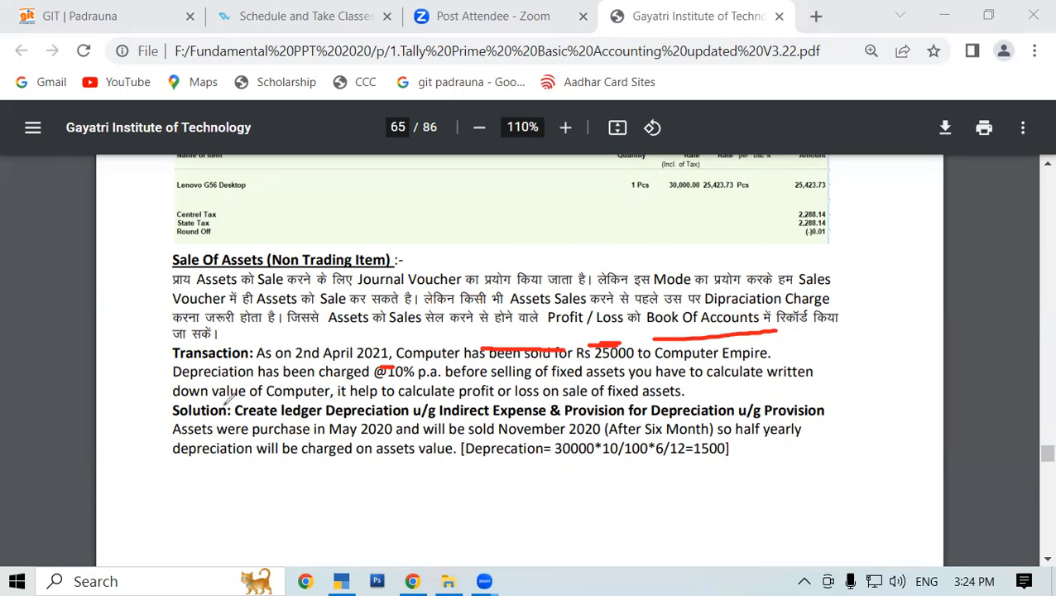
left_click_drag(214, 362, 394, 362)
left_click_drag(561, 361, 639, 361)
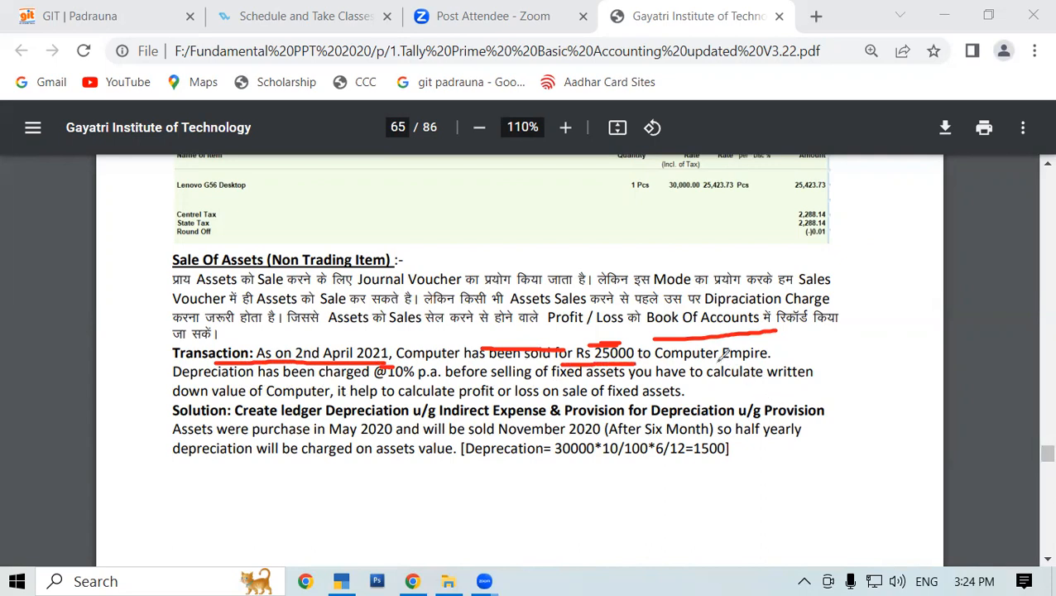
left_click_drag(214, 382, 274, 381)
left_click_drag(614, 381, 651, 380)
left_click_drag(455, 381, 520, 381)
left_click_drag(364, 374, 411, 374)
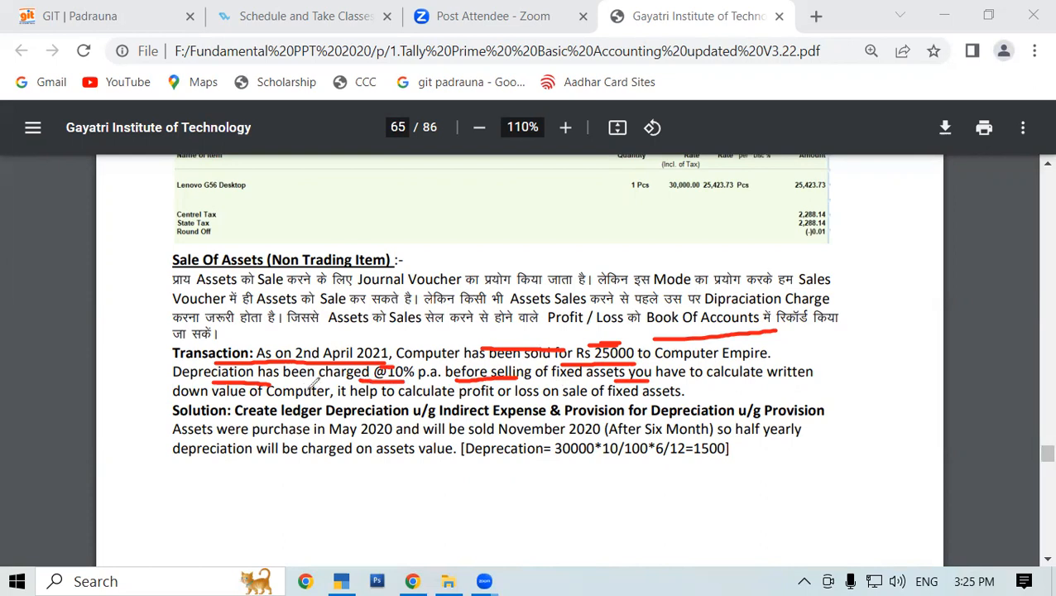
left_click_drag(252, 397, 382, 398)
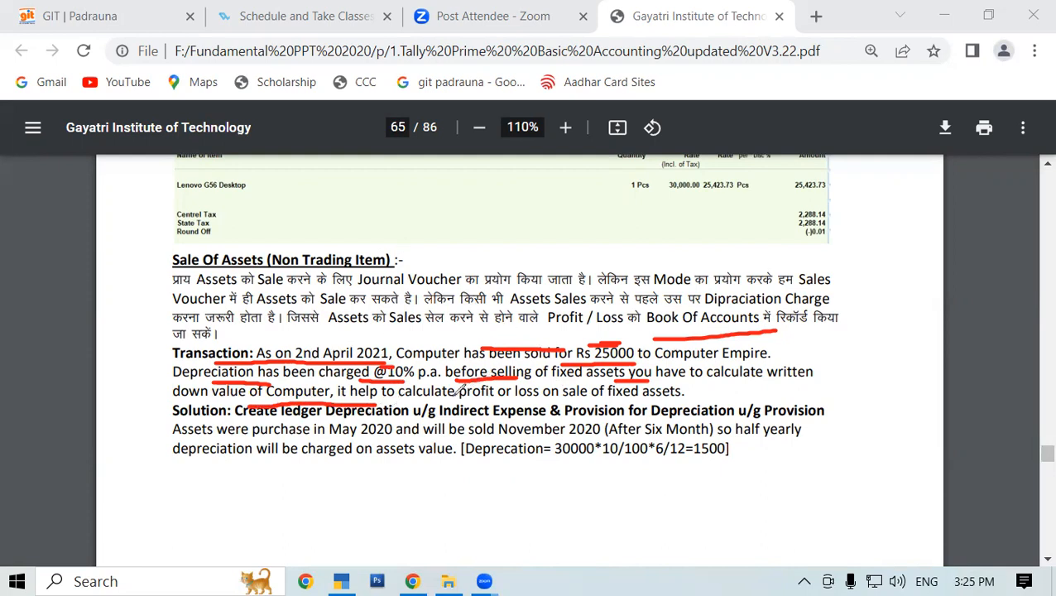
left_click_drag(446, 396, 543, 396)
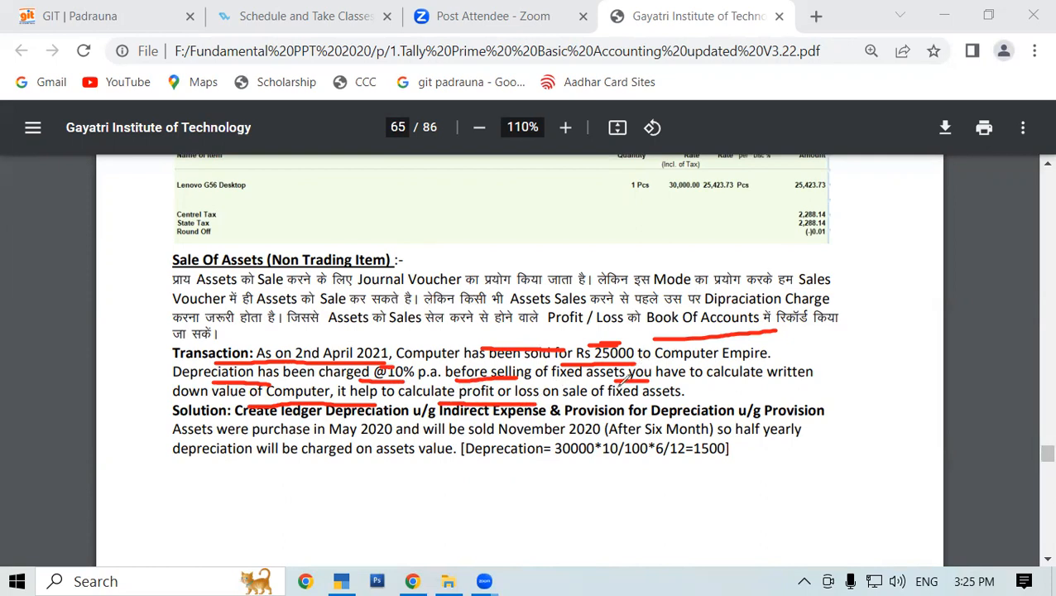
left_click_drag(564, 401, 810, 404)
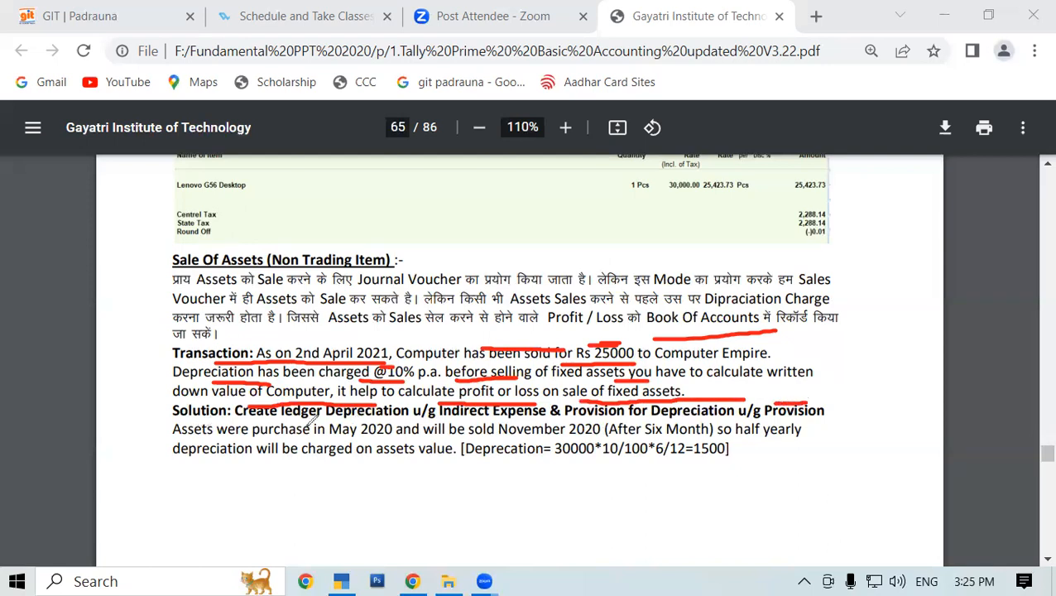
- Underline the solution's Depreciation ledger, Indirect Expense group, assets value, and the formula 30000*10/100*6/12=1500
left_click_drag(343, 419, 363, 419)
left_click_drag(520, 425, 536, 425)
left_click_drag(202, 444, 232, 450)
left_click_drag(392, 467, 436, 472)
left_click_drag(560, 461, 599, 462)
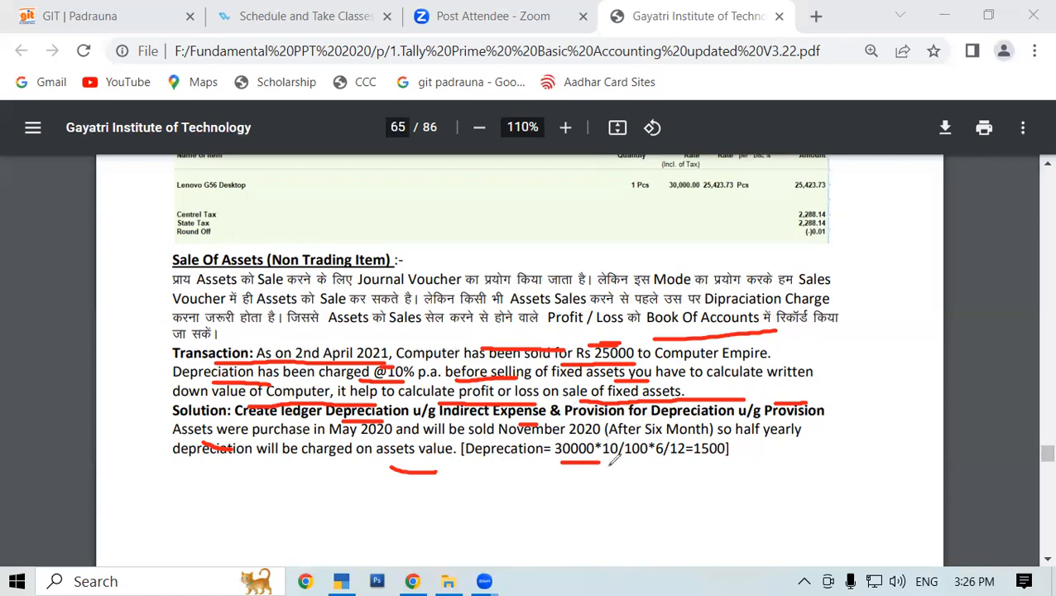
left_click_drag(585, 455, 729, 457)
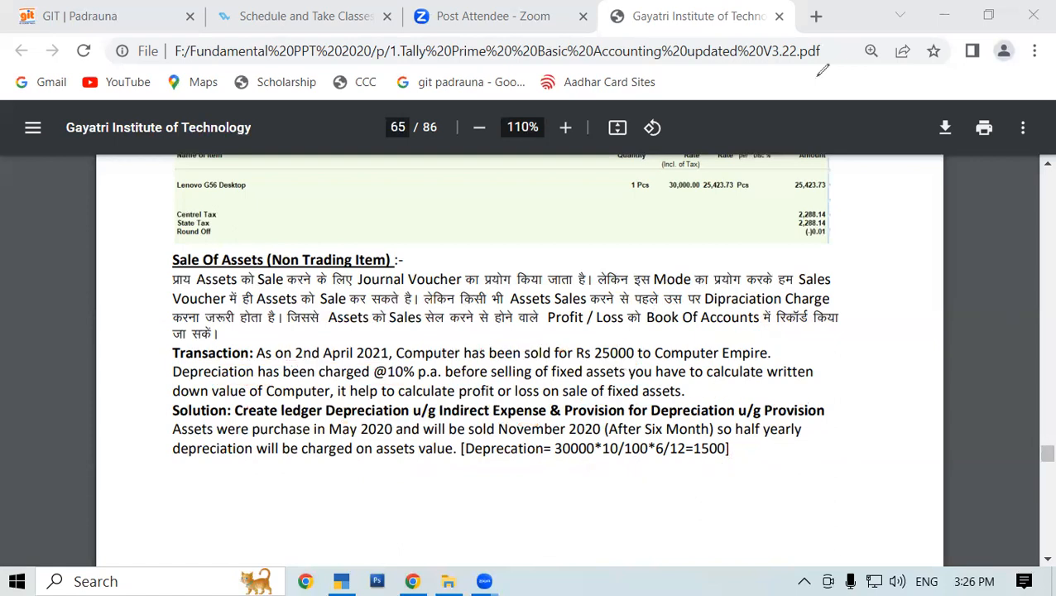
- Highlight the "Loss on Sales of Assets" ledger instruction and its indirect Expense group on page 66, and draw a line over the ledger name
scroll(875, 377, "down", 3)
scroll(875, 378, "down", 2)
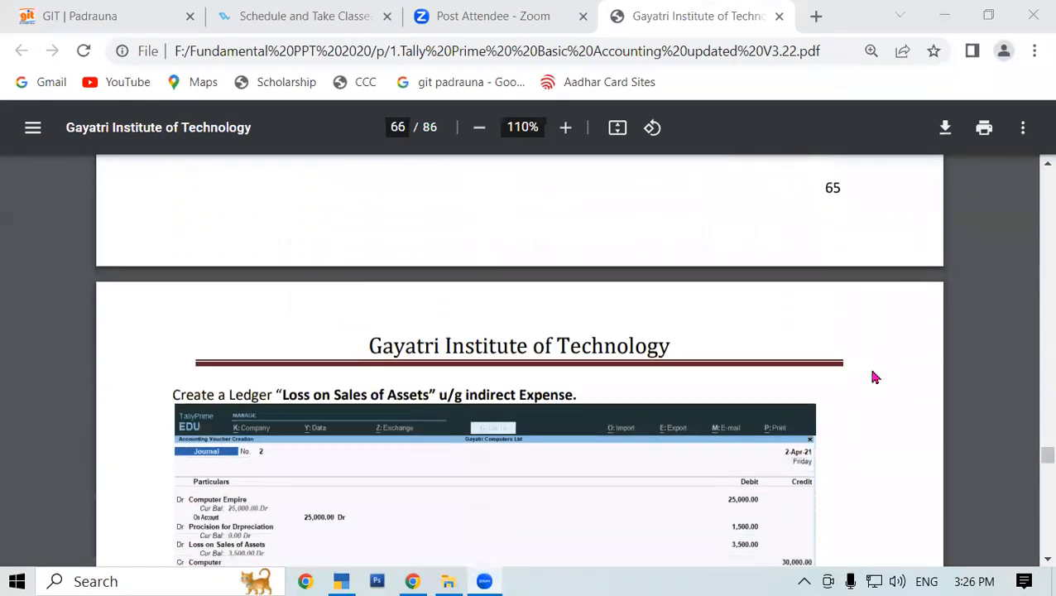
left_click_drag(174, 394, 405, 391)
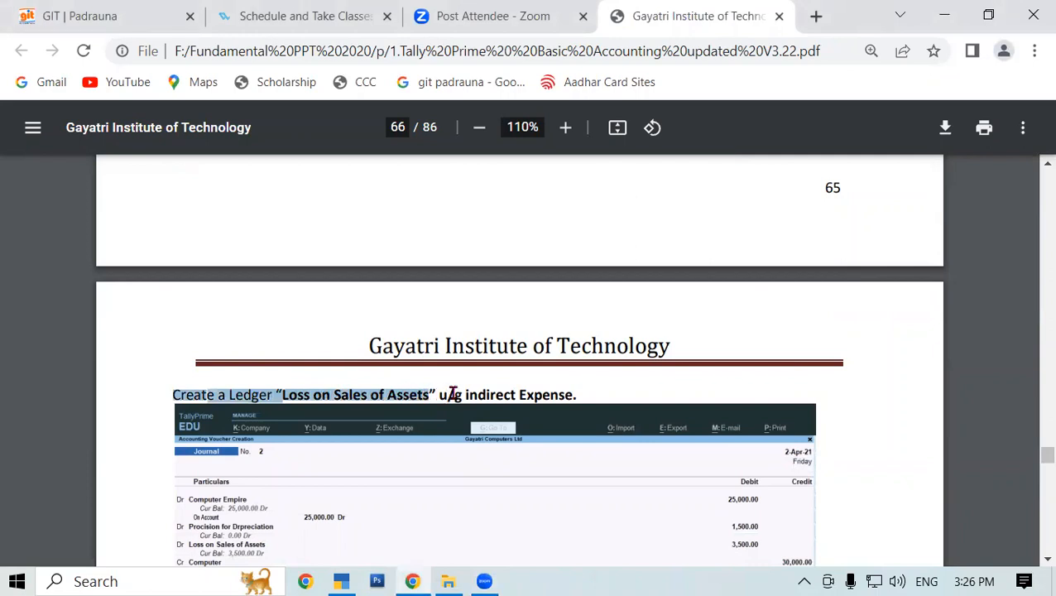
left_click_drag(580, 395, 461, 392)
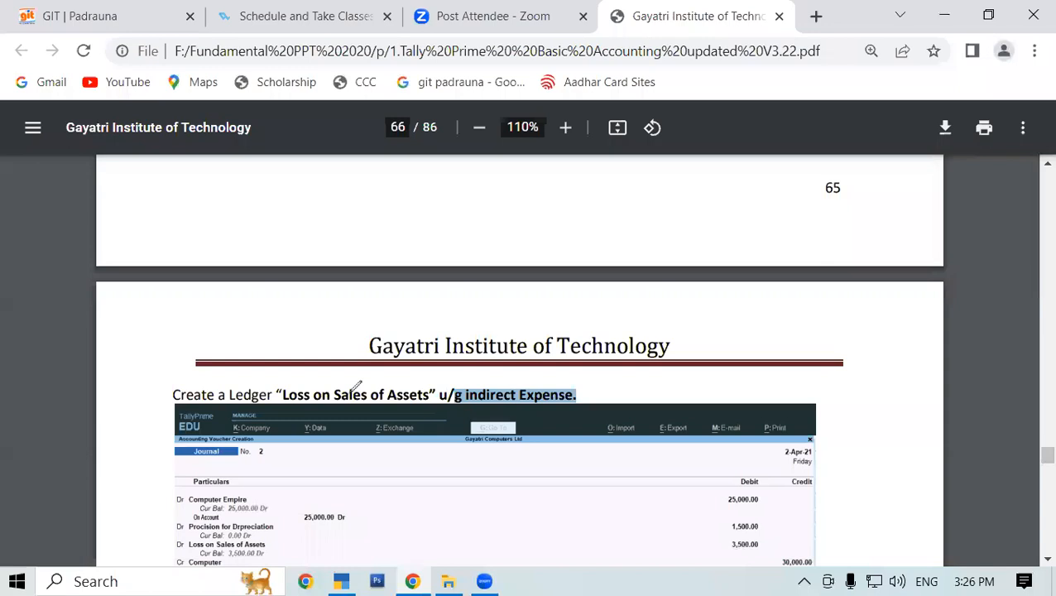
mouse_move(292, 386)
left_mouse_down()
mouse_move(341, 370)
mouse_move(430, 377)
left_mouse_up()
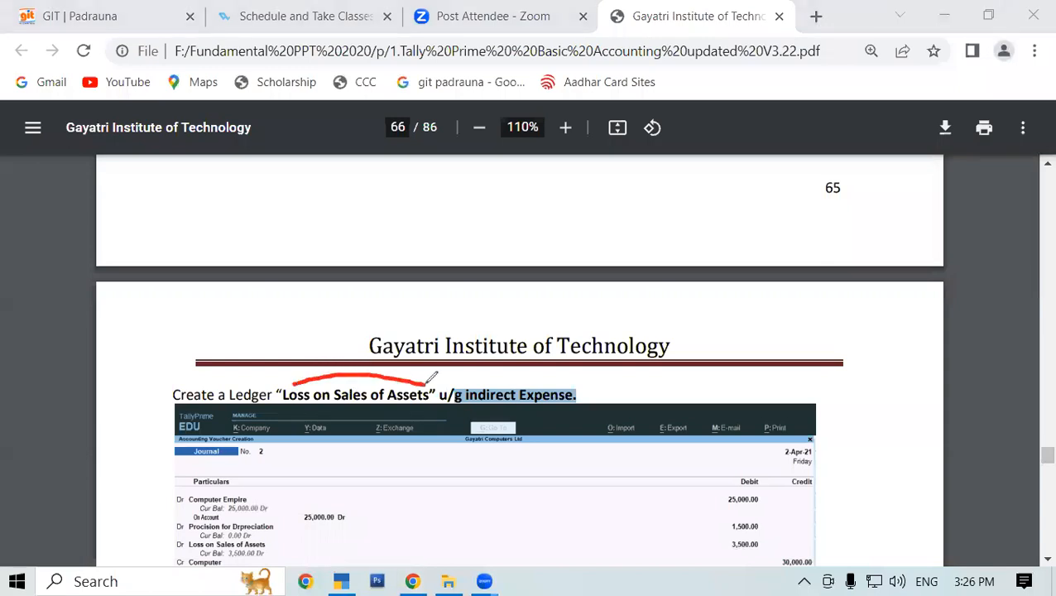
- Handwrite the subtraction 30,000 − 1500 above the ledger instruction
mouse_move(344, 216)
left_mouse_down()
mouse_move(383, 223)
mouse_move(355, 252)
left_mouse_up()
mouse_move(399, 217)
left_mouse_down()
mouse_move(402, 246)
mouse_move(418, 229)
mouse_move(426, 250)
left_mouse_up()
left_click_drag(463, 214, 553, 212)
mouse_move(621, 225)
left_mouse_down()
mouse_move(666, 217)
mouse_move(707, 234)
mouse_move(706, 256)
left_mouse_up()
mouse_move(757, 197)
left_mouse_down()
mouse_move(730, 202)
mouse_move(732, 239)
mouse_move(806, 212)
mouse_move(820, 191)
left_mouse_up()
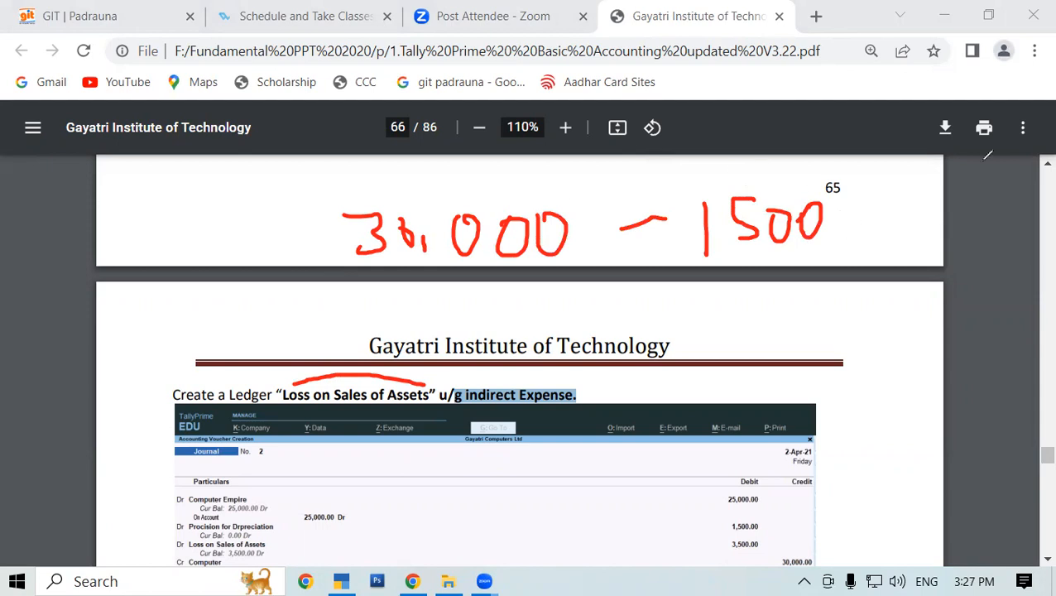
- Highlight the 6/12=1500 part of the depreciation formula on page 65 and return to page 66
scroll(872, 259, "up", 5)
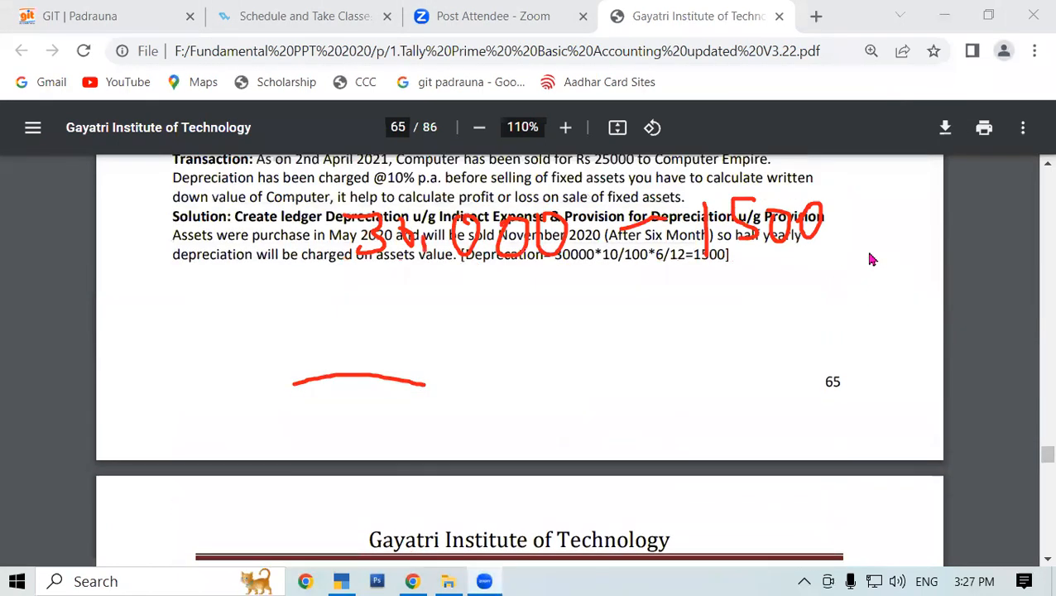
left_click_drag(657, 352, 746, 357)
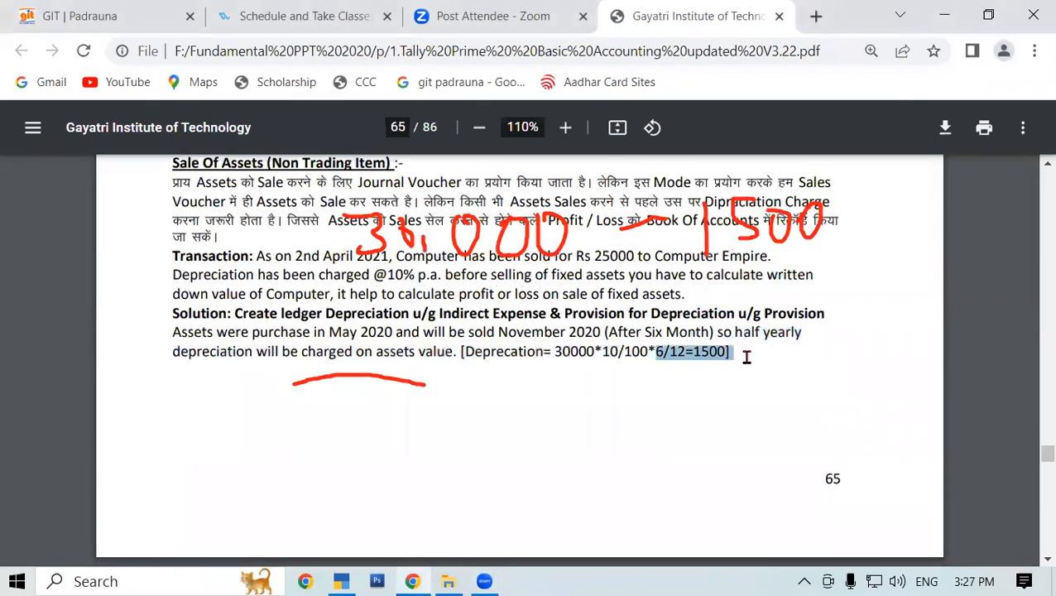
scroll(824, 379, "down", 3)
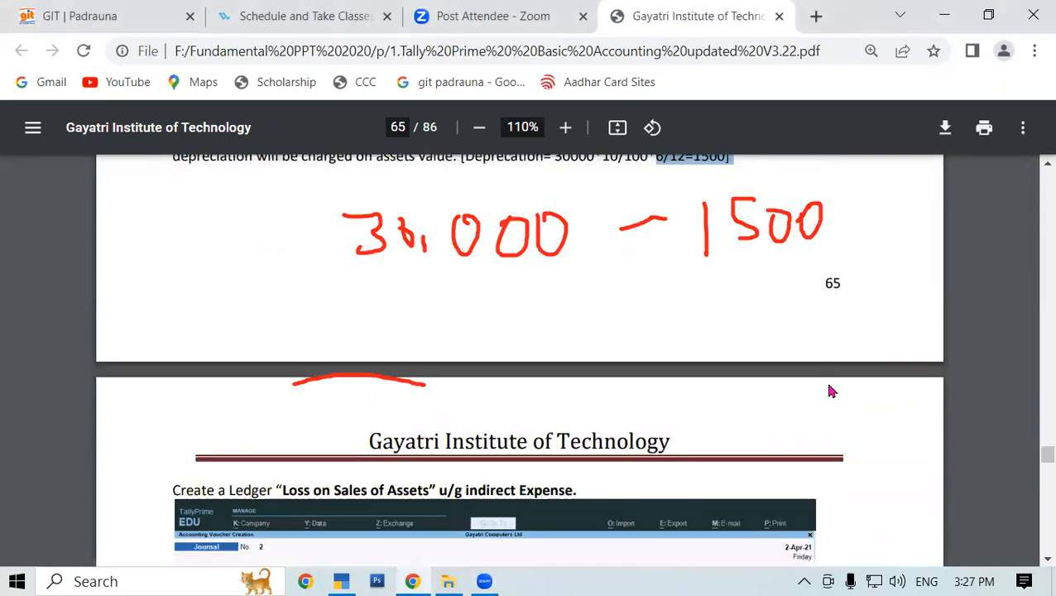
scroll(831, 387, "down", 1)
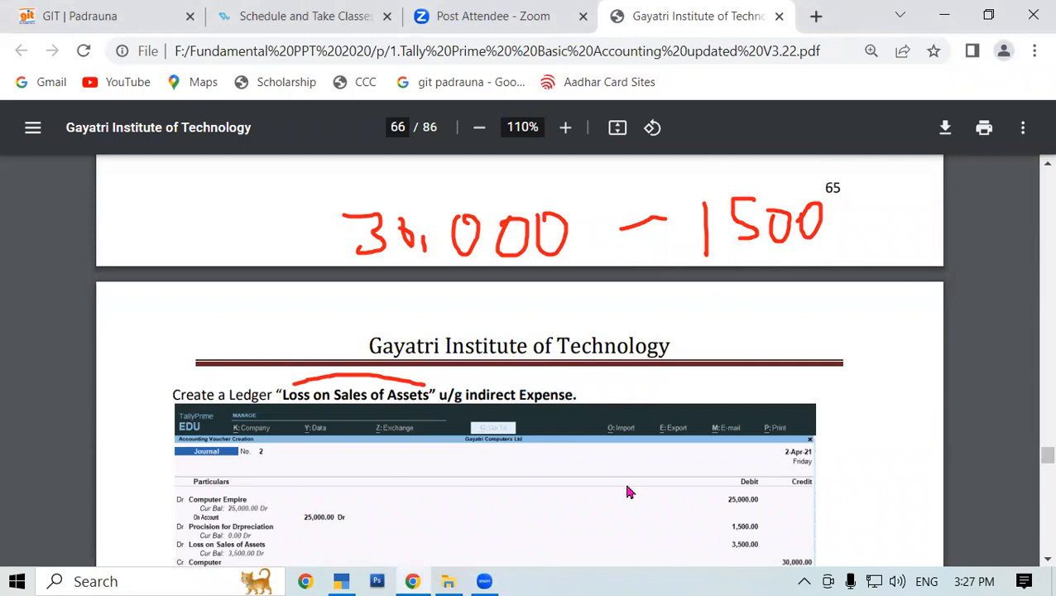
- Circle the handwritten 1500 and write the result 28500 below the subtraction
mouse_move(705, 192)
left_mouse_down()
mouse_move(684, 228)
mouse_move(773, 280)
mouse_move(848, 180)
mouse_move(724, 177)
mouse_move(699, 192)
left_mouse_up()
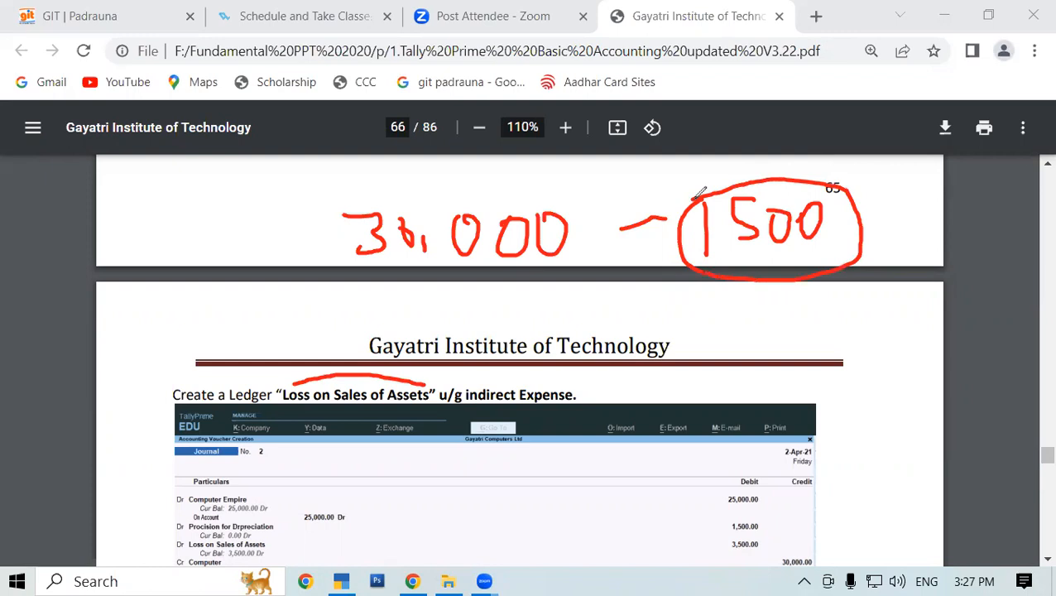
mouse_move(552, 291)
left_mouse_down()
mouse_move(559, 335)
mouse_move(584, 340)
mouse_move(576, 284)
mouse_move(595, 318)
mouse_move(646, 286)
mouse_move(639, 308)
mouse_move(665, 306)
mouse_move(654, 295)
mouse_move(673, 292)
left_mouse_up()
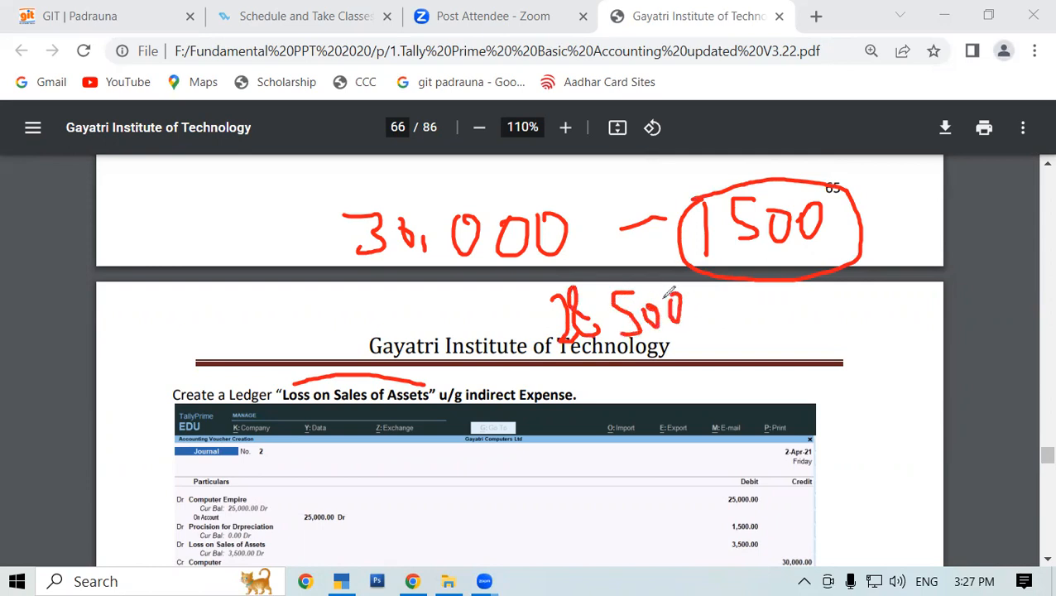
- Handwrite the sale price 25000 below the handwritten 28500 and write the difference 3500 beside it after a dash
left_click_drag(580, 370, 625, 395)
left_click_drag(649, 361, 626, 396)
mouse_move(660, 360)
left_mouse_down()
mouse_move(650, 386)
mouse_move(667, 364)
mouse_move(705, 379)
mouse_move(681, 367)
left_mouse_up()
left_click_drag(749, 372, 776, 372)
mouse_move(709, 374)
left_mouse_down()
mouse_move(705, 395)
mouse_move(709, 364)
left_mouse_up()
mouse_move(802, 337)
left_mouse_down()
mouse_move(835, 347)
mouse_move(814, 387)
left_mouse_up()
mouse_move(873, 334)
left_mouse_down()
mouse_move(852, 334)
mouse_move(846, 383)
mouse_move(880, 347)
mouse_move(924, 352)
mouse_move(913, 330)
left_mouse_up()
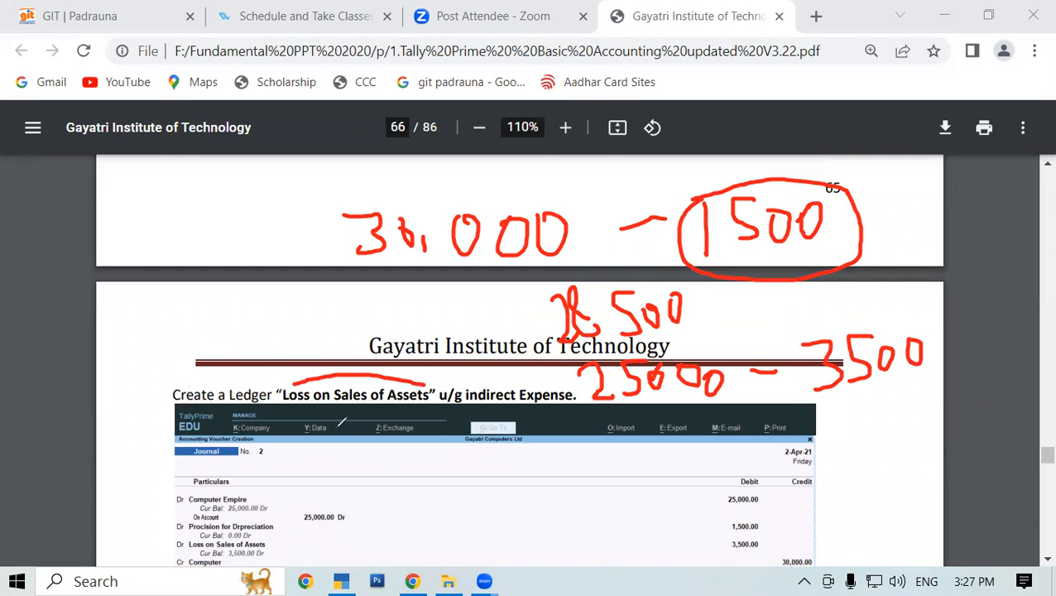
- Draw a curve linking the ledger name to the handwritten 3500, circle that amount, and clear all the drawings
mouse_move(385, 414)
left_mouse_down()
mouse_move(720, 444)
mouse_move(820, 406)
left_mouse_up()
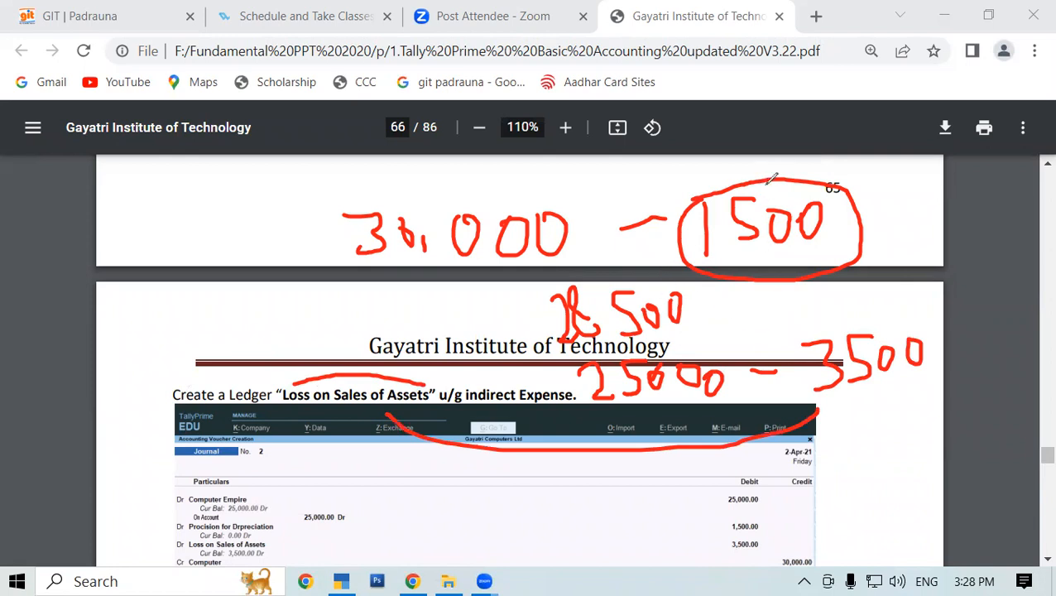
mouse_move(828, 323)
left_mouse_down()
mouse_move(774, 385)
mouse_move(956, 356)
mouse_move(841, 318)
left_mouse_up()
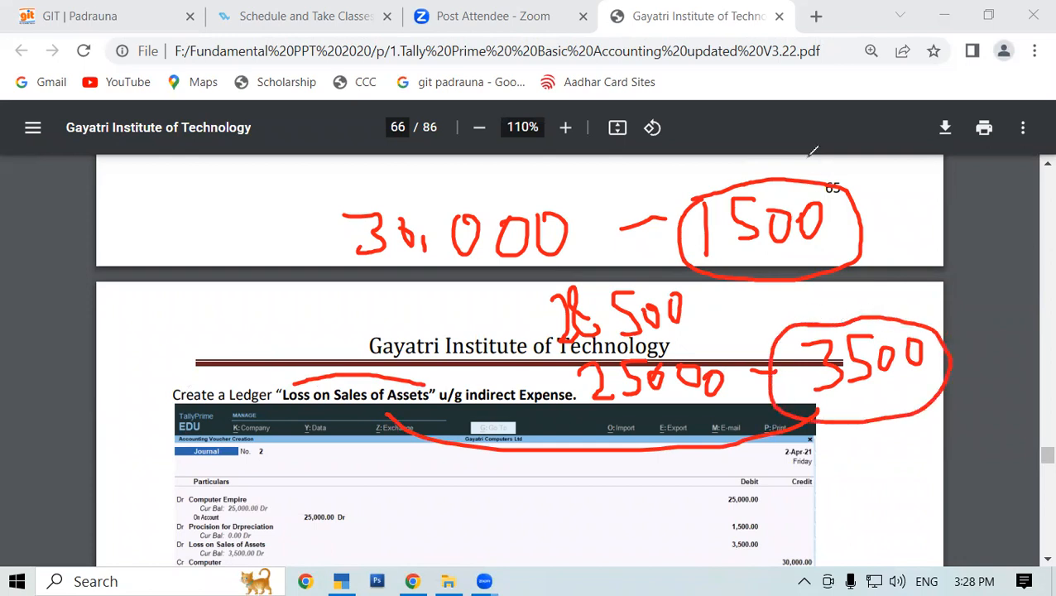
left_click(810, 155)
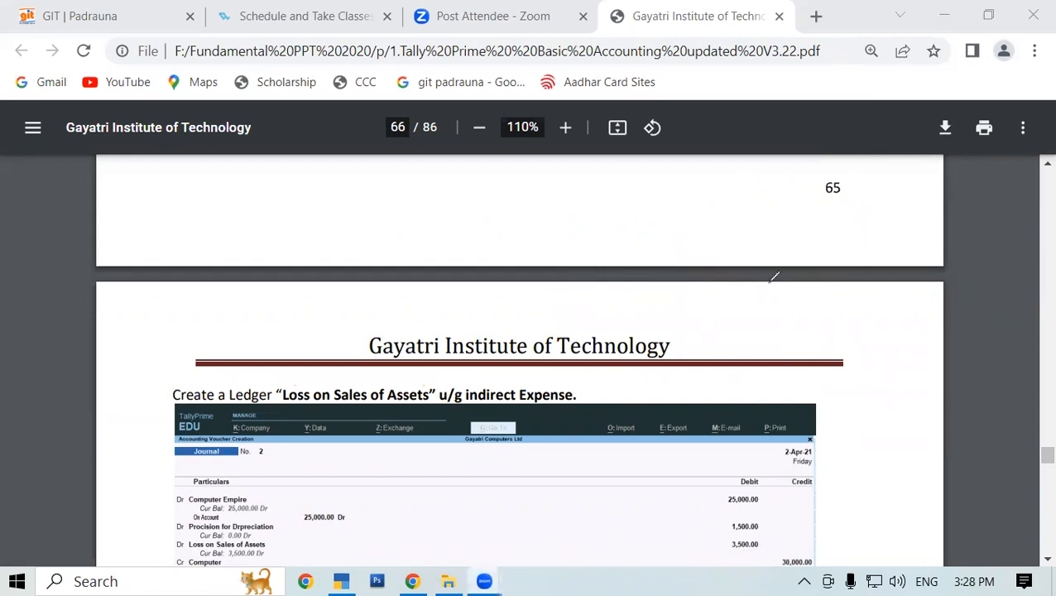
- Copy the ledger name "Depreciation" from the solution line on page 65 and highlight its Indirect Expense group
scroll(488, 337, "up", 2)
scroll(394, 269, "up", 2)
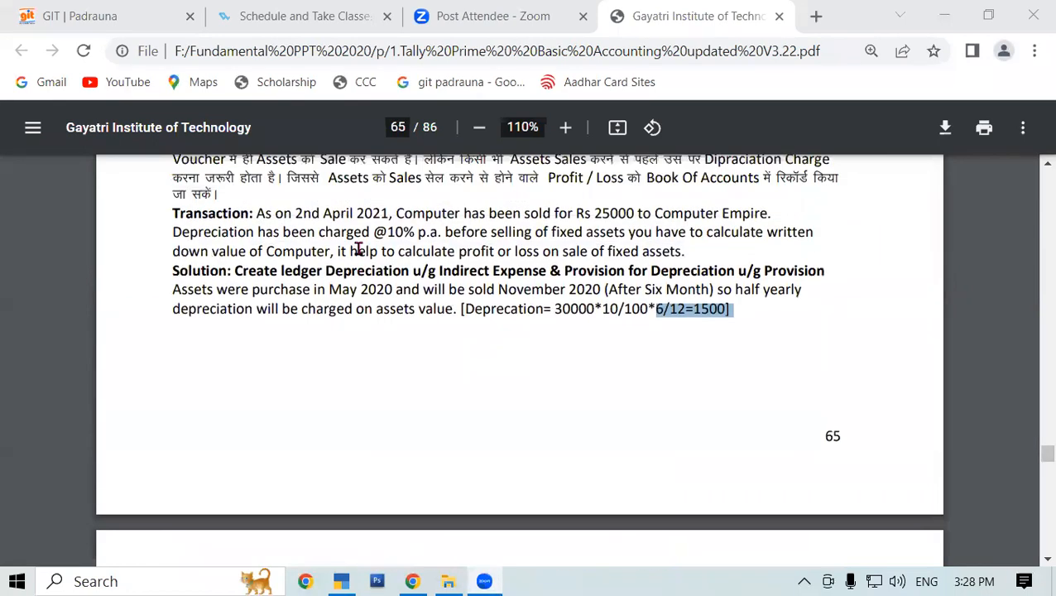
left_click_drag(327, 313, 410, 313)
key("ctrl+c")
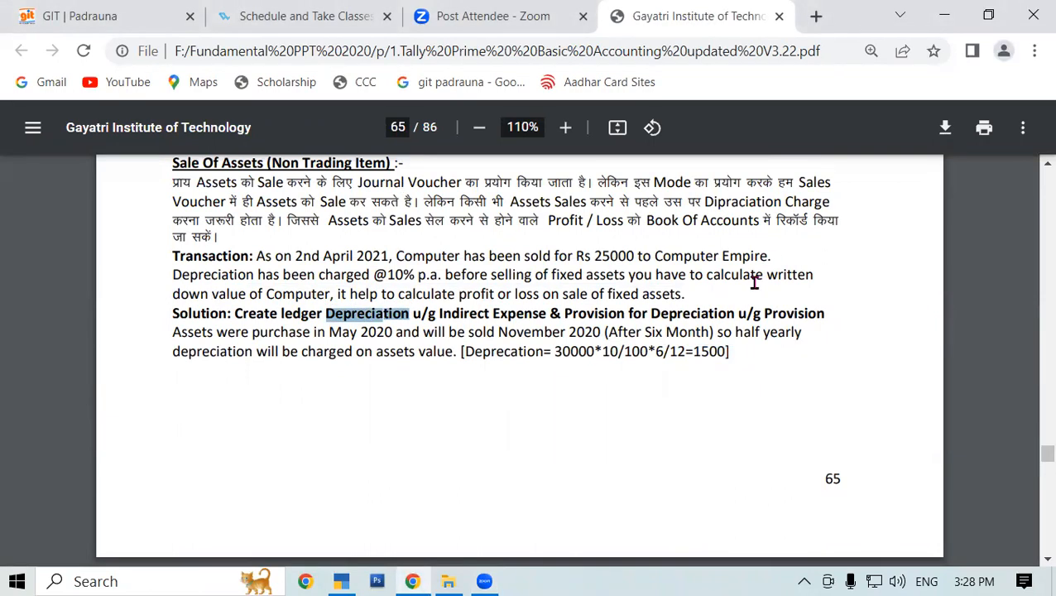
left_click_drag(428, 315, 546, 316)
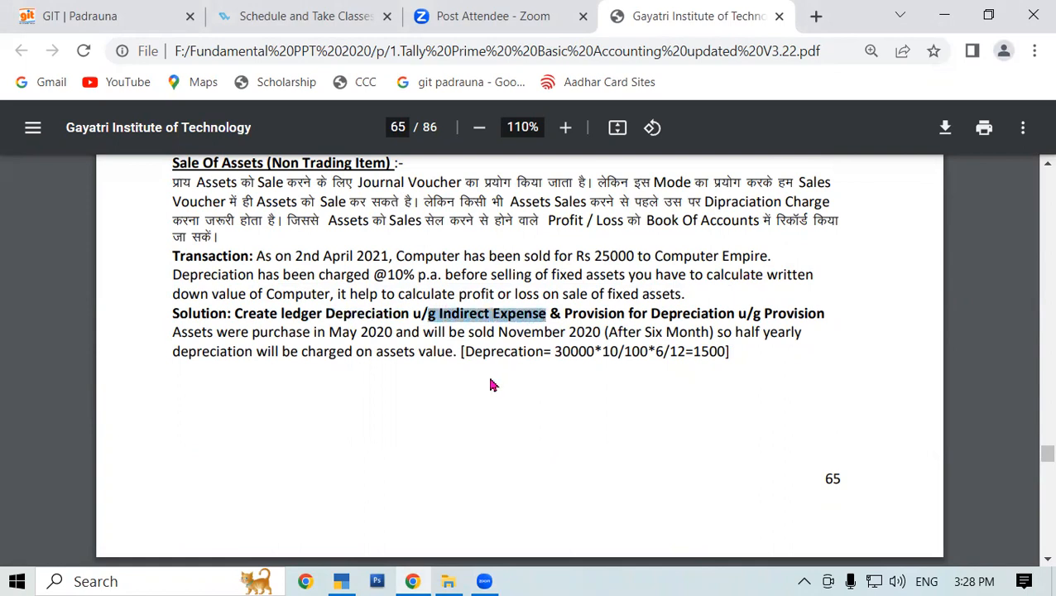
left_click(463, 409)
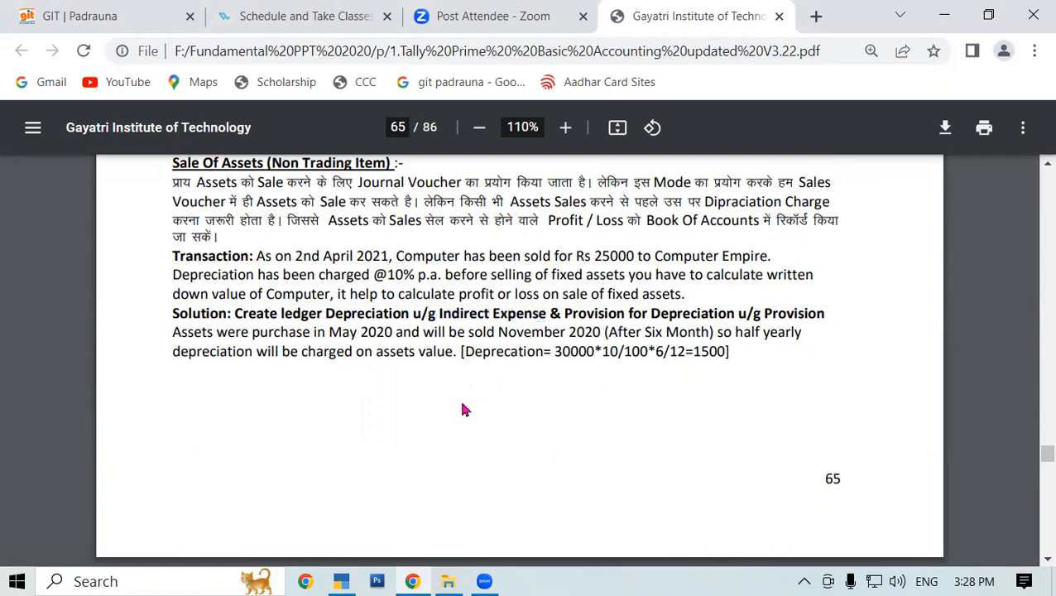
- Switch to TallyPrime and start a new ledger master named Depreciation
left_click(339, 581)
key("Return")
key("Down")
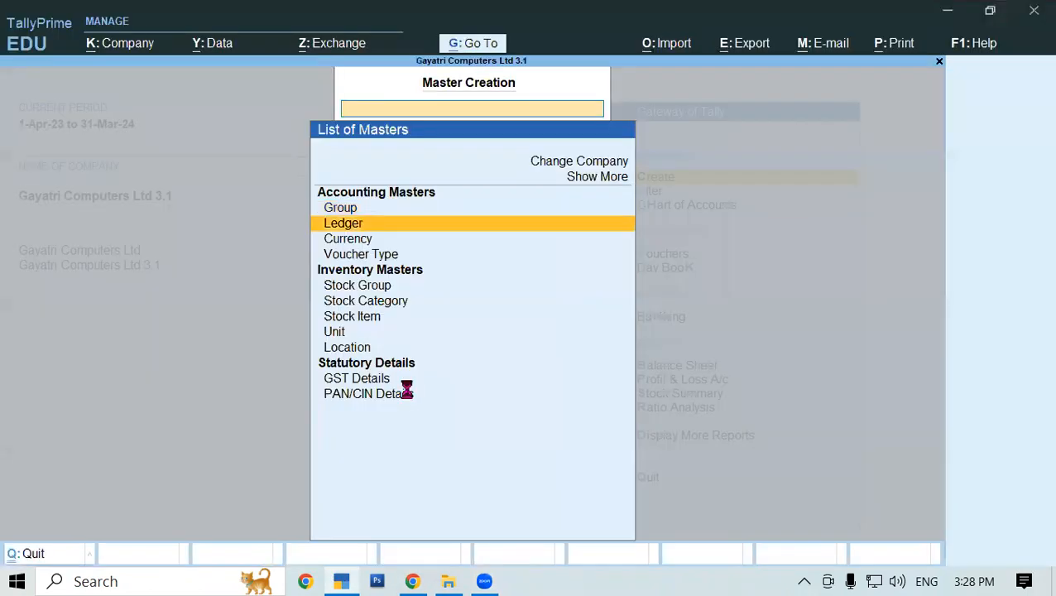
key("Return")
key("ctrl")
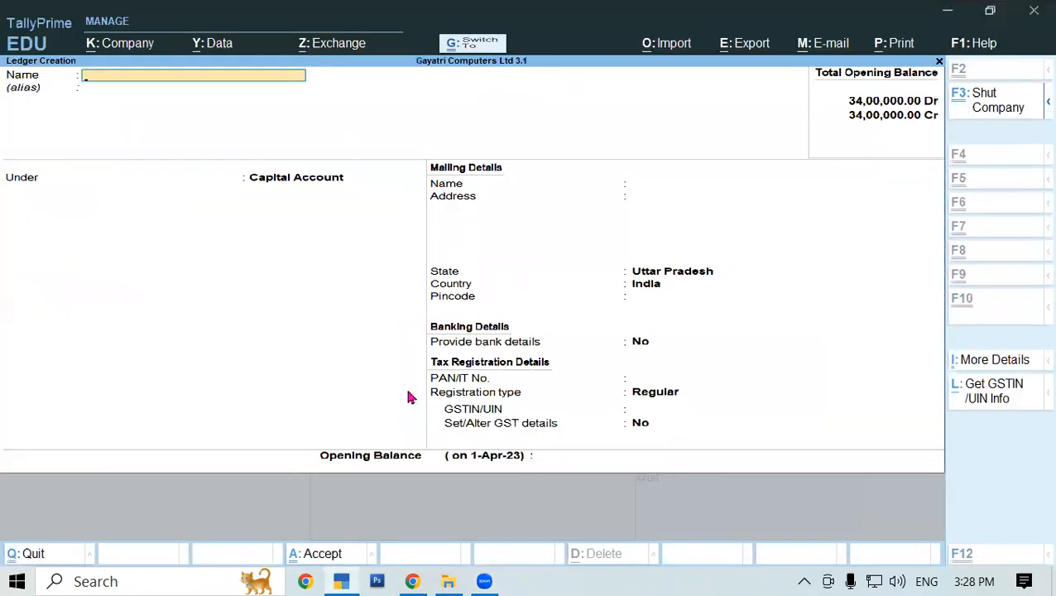
key("ctrl+v")
key("Return")
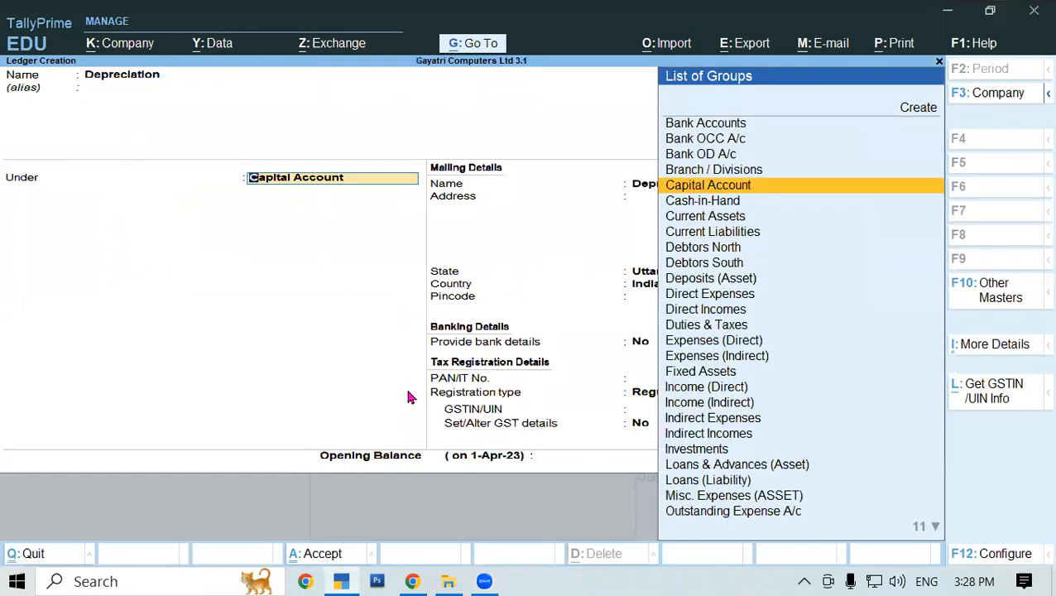
- Place the Depreciation ledger under Indirect Expenses with ledger type Not Applicable and save it
type("In")
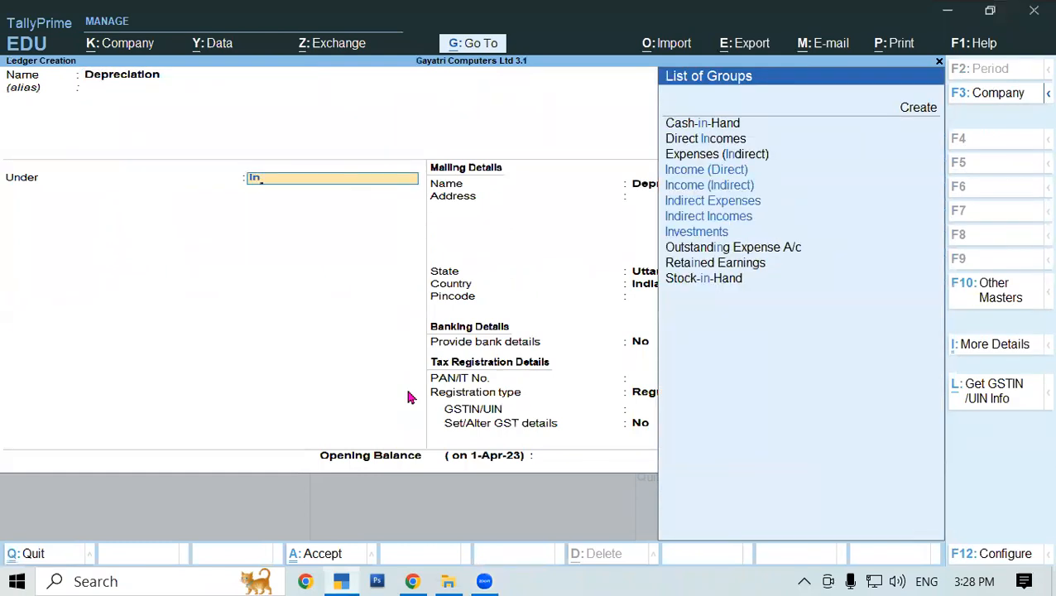
key("Down")
key("Down")
key("Down")
key("Return")
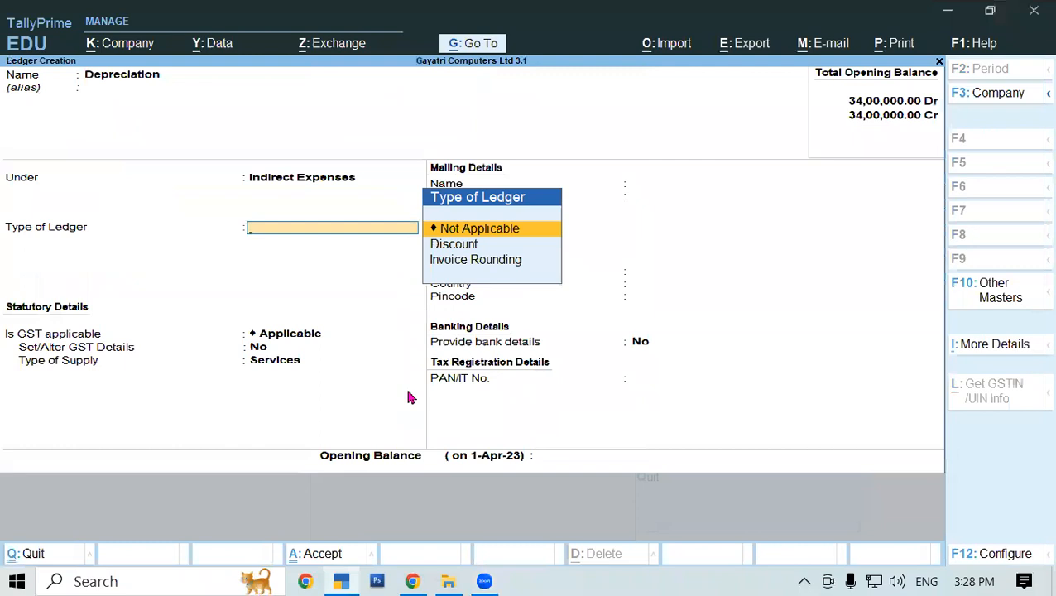
key("Return")
key("Return")
key("Return")
key("Return")
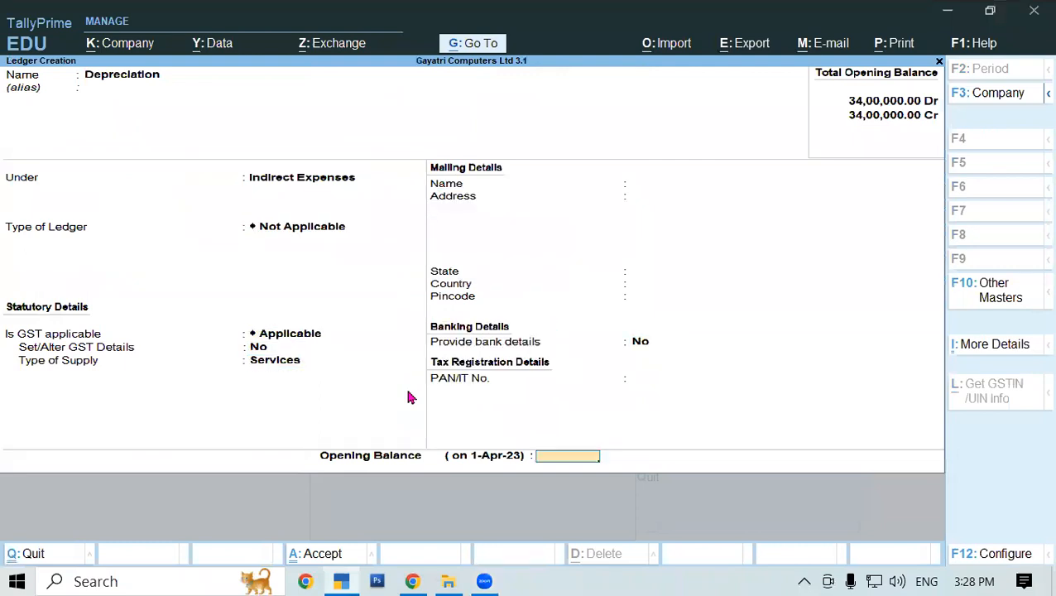
key("ctrl+a")
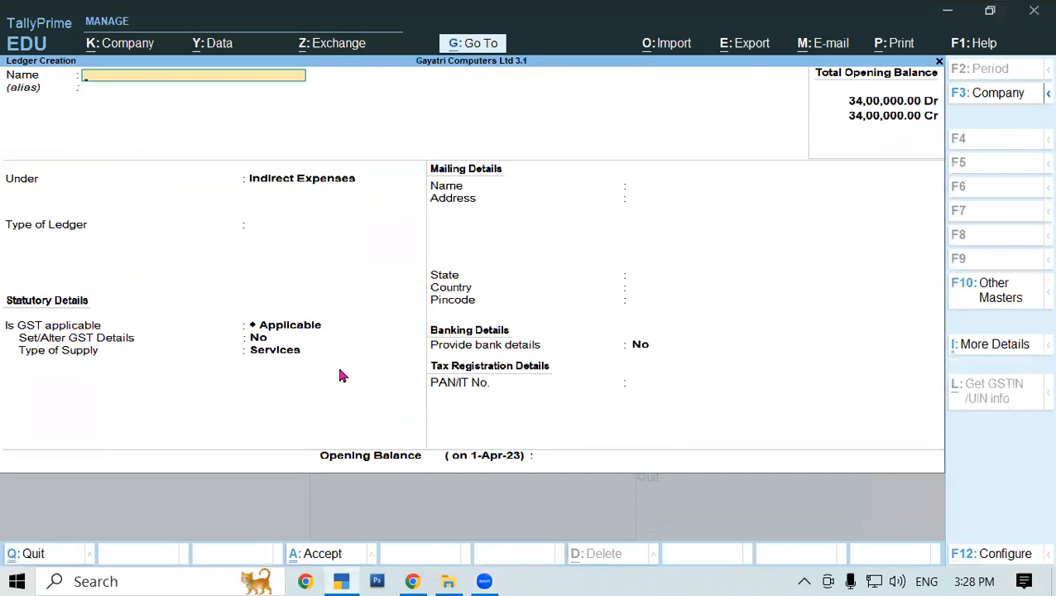
- Copy "Provision for Depreciation" from page 65 of the PDF and use it as the next ledger's name in TallyPrime
left_click(413, 581)
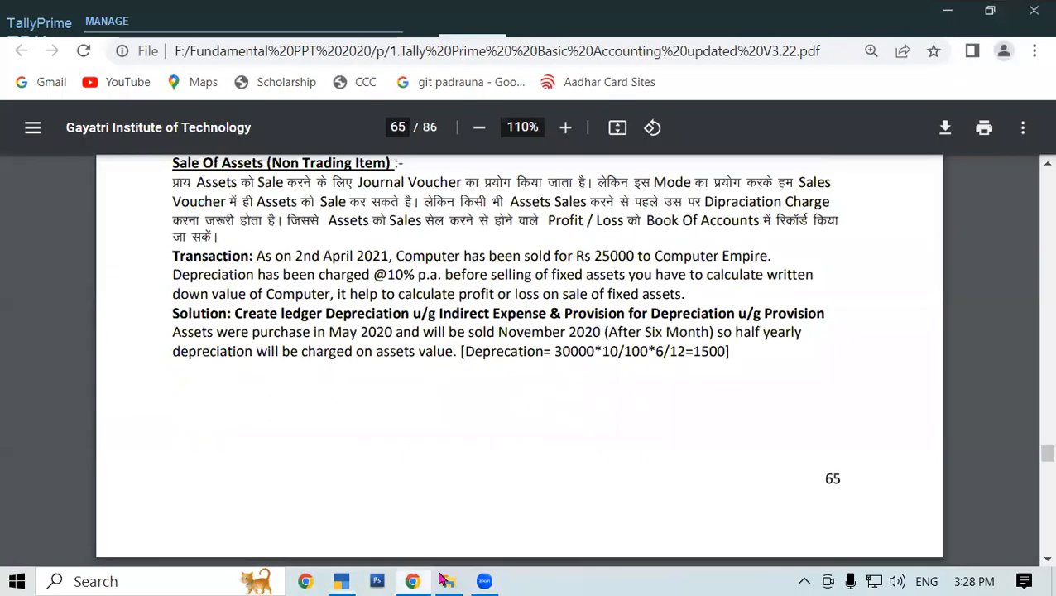
left_click_drag(563, 312, 747, 312)
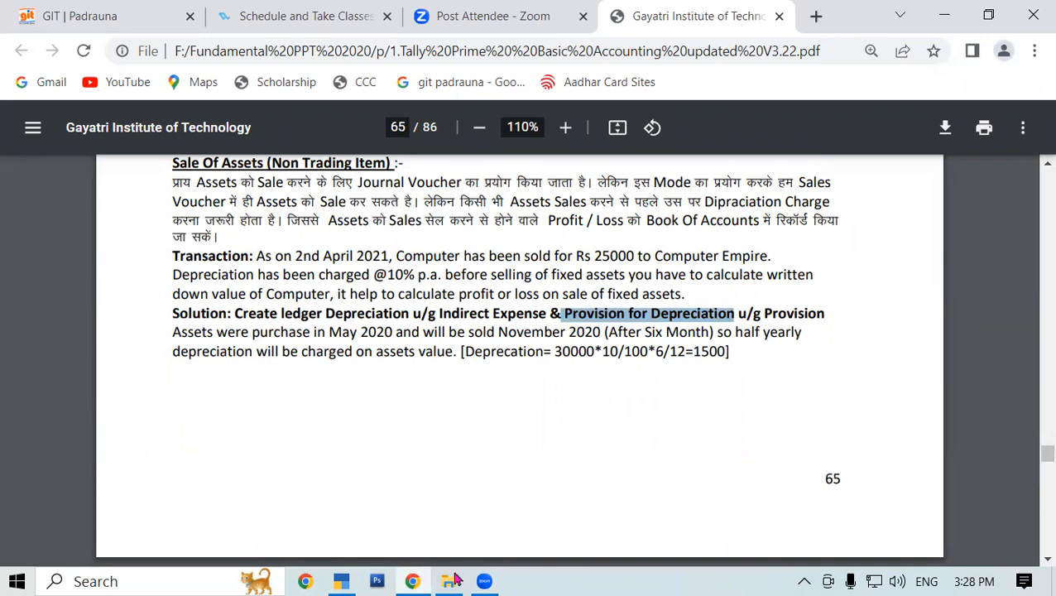
mouse_move(352, 579)
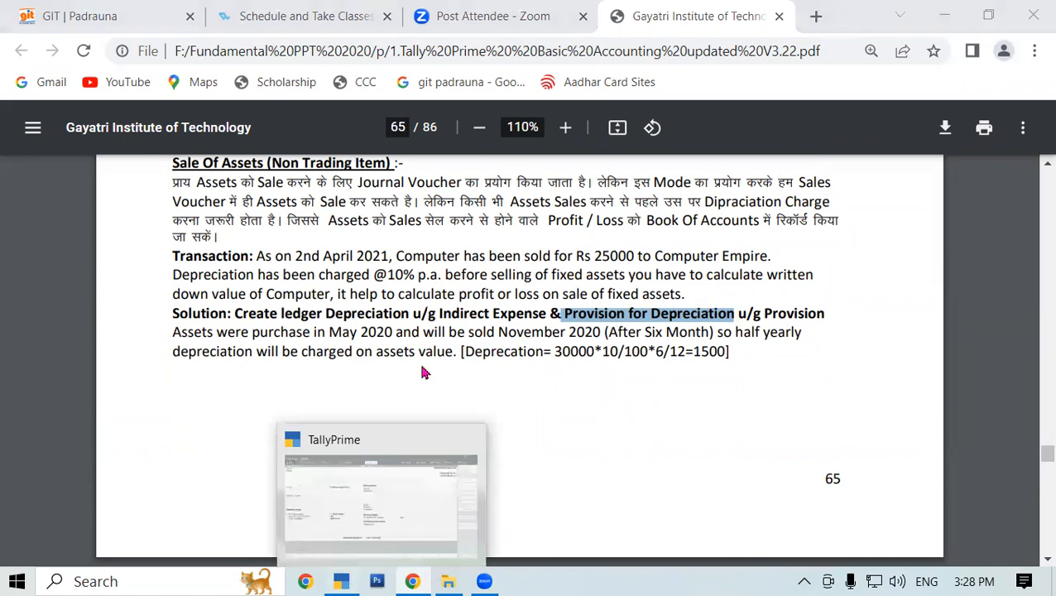
type("Provision for Depreciation")
key("Return")
key("Return")
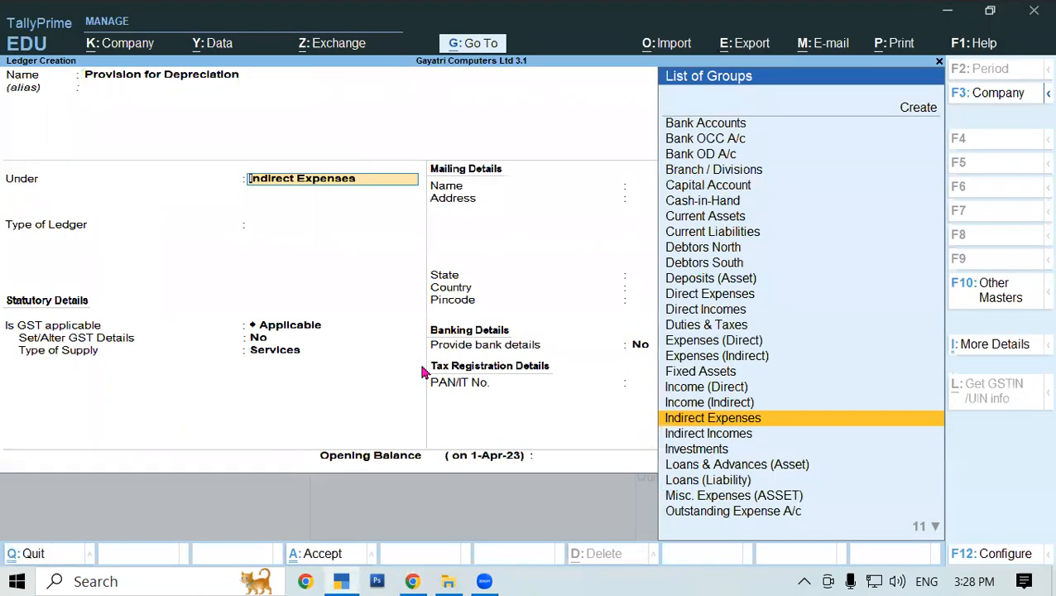
- Place the Provision for Depreciation ledger under Provisions, leave bank details at No, and save it
type("Pro")
key("Return")
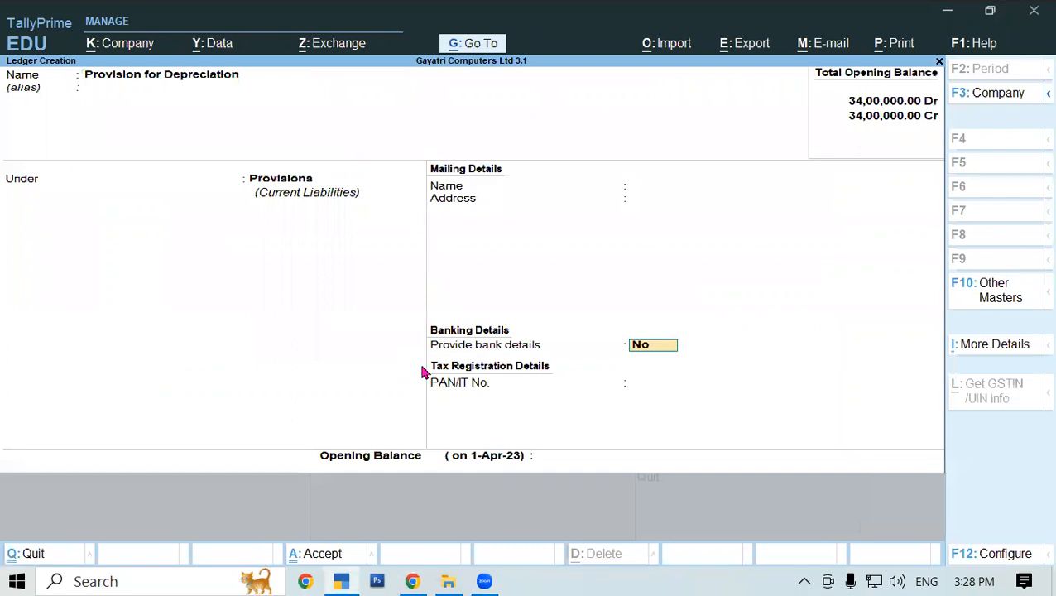
key("Return")
key("Return")
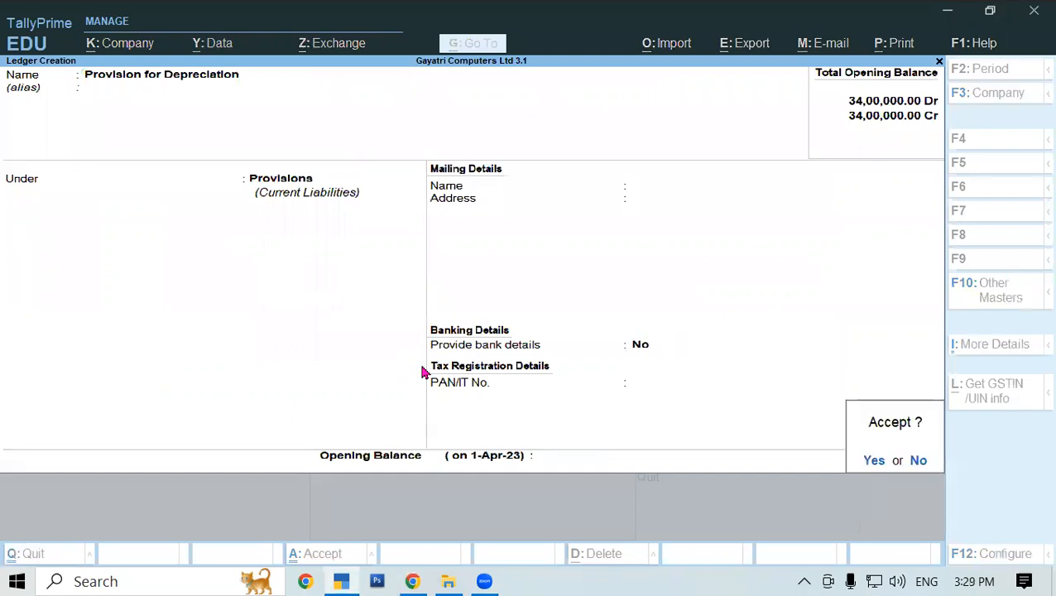
key("Return")
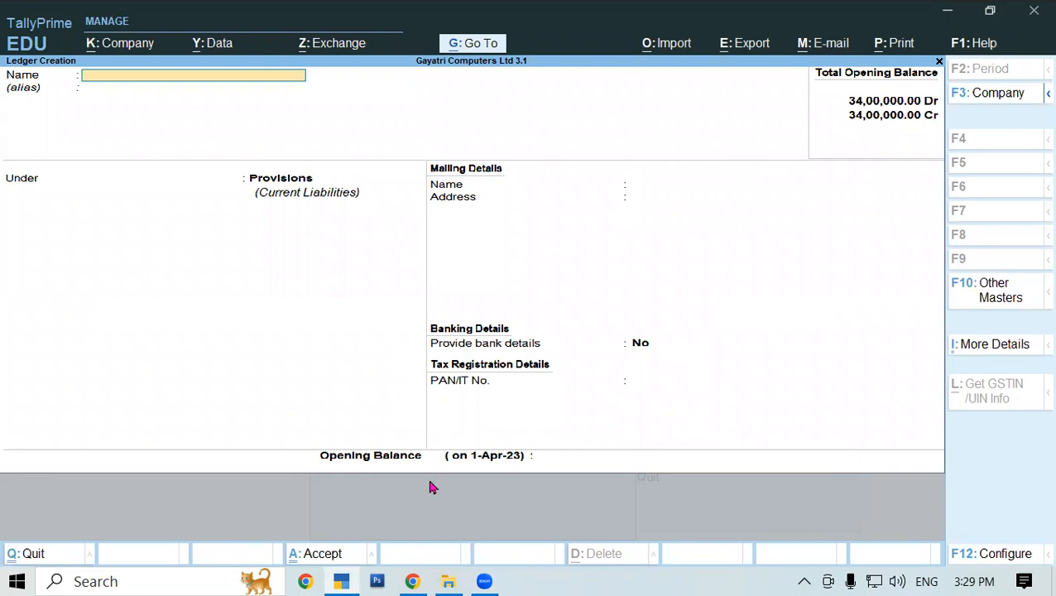
- Copy "Loss on Sales of Assets" from page 66 of the PDF and paste it as the new ledger's name in TallyPrime
left_click(412, 581)
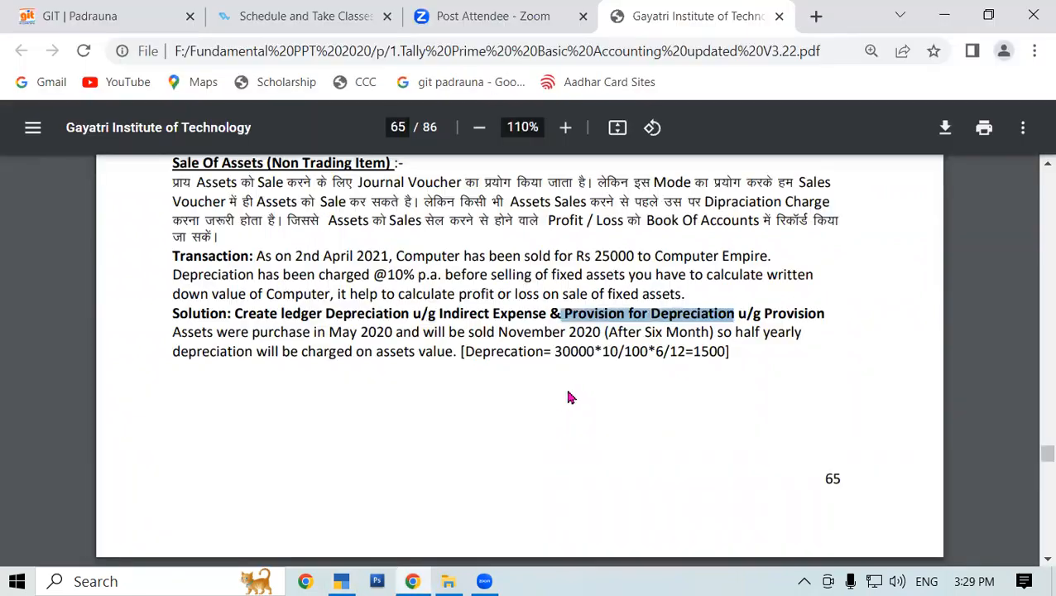
scroll(569, 395, "down", 3)
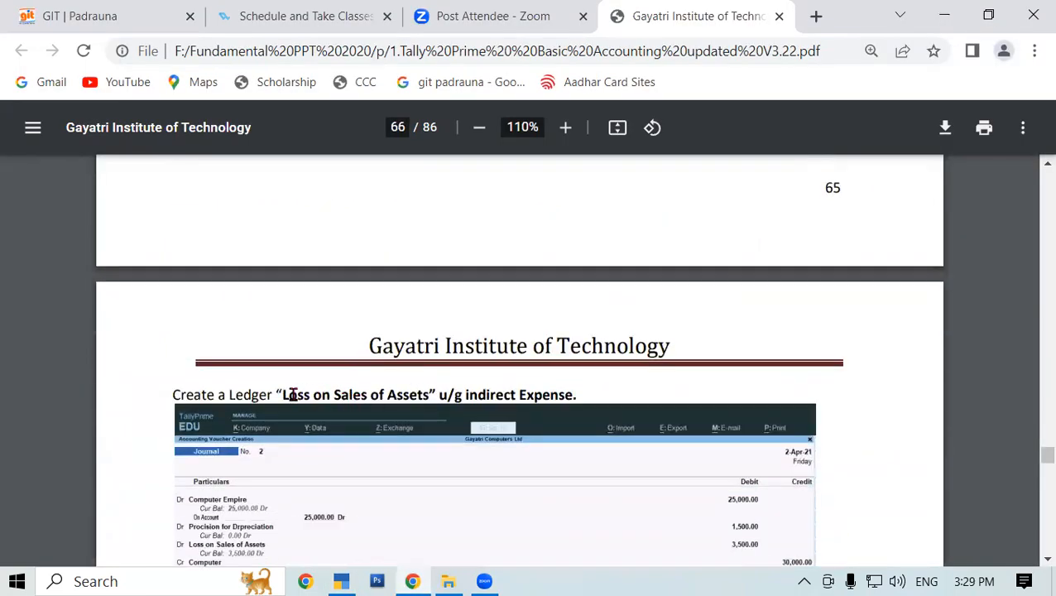
left_click_drag(283, 395, 429, 396)
key("ctrl+c")
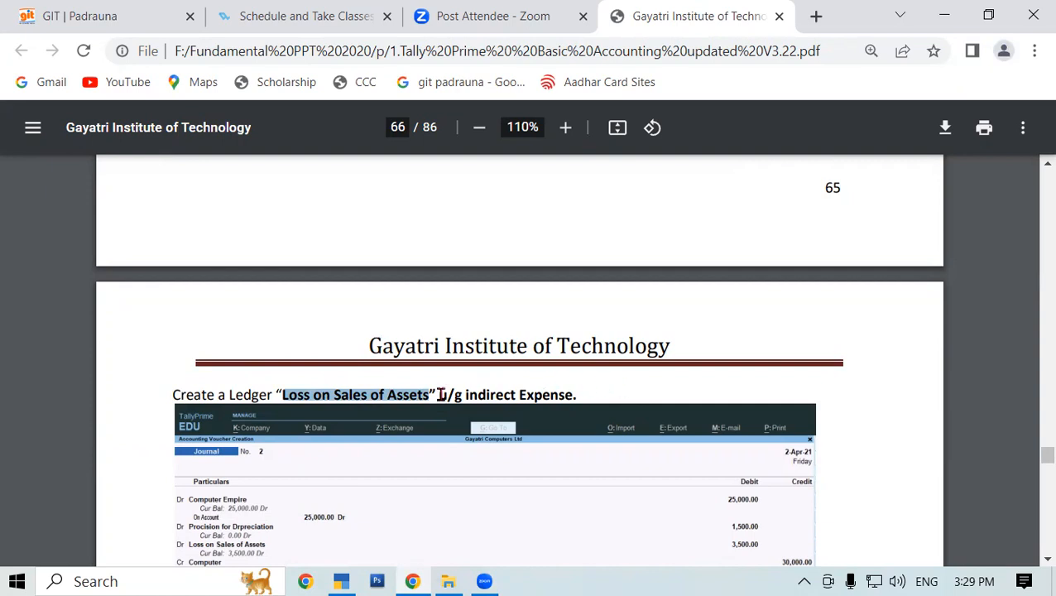
left_click(341, 581)
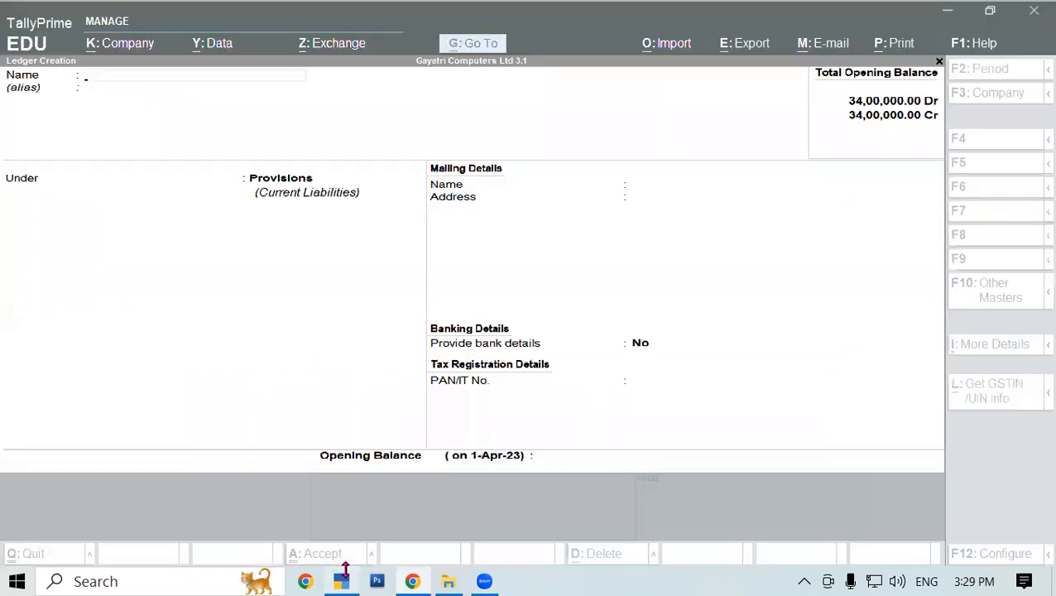
key("ctrl+v")
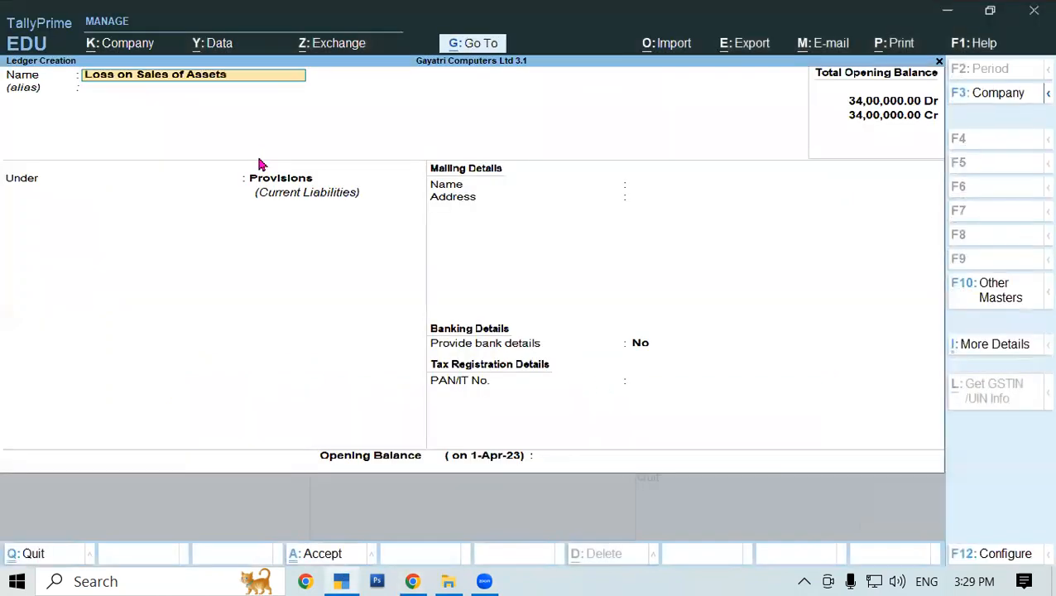
- Place the Loss on Sales of Assets ledger under Indirect Expenses and save it with the remaining defaults
key("Return")
key("Return")
type("In")
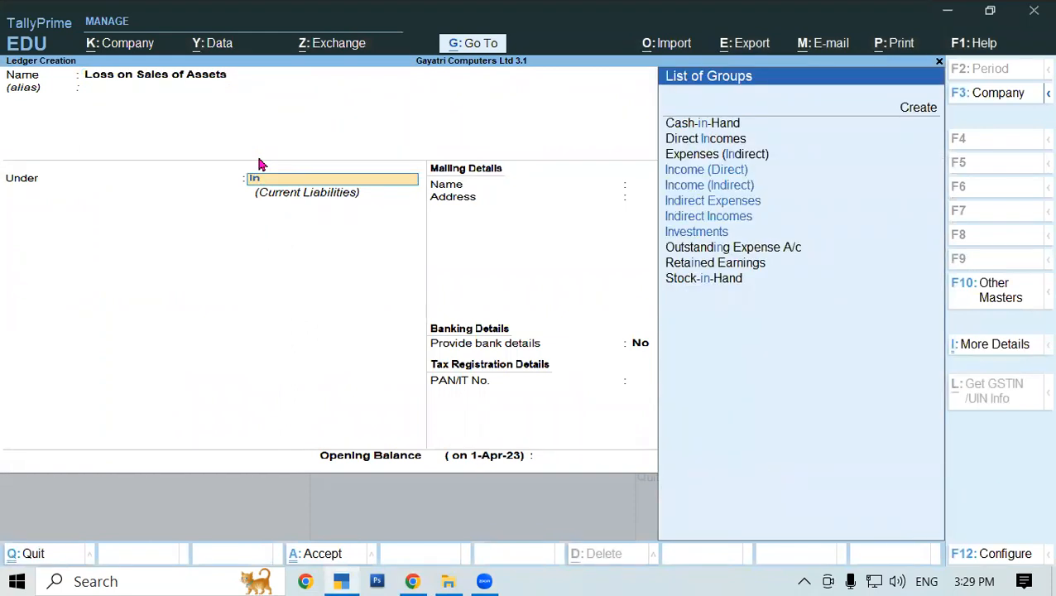
key("Down")
key("Down")
key("Down")
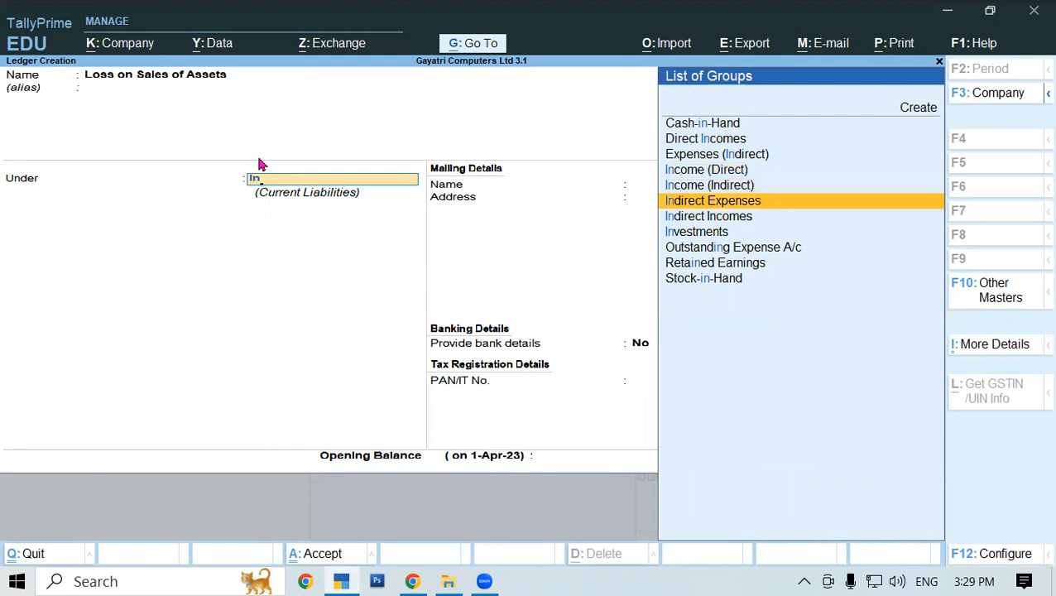
key("Return")
key("Return")
key("Return")
key("Return")
key("Return")
key("Return")
key("Return")
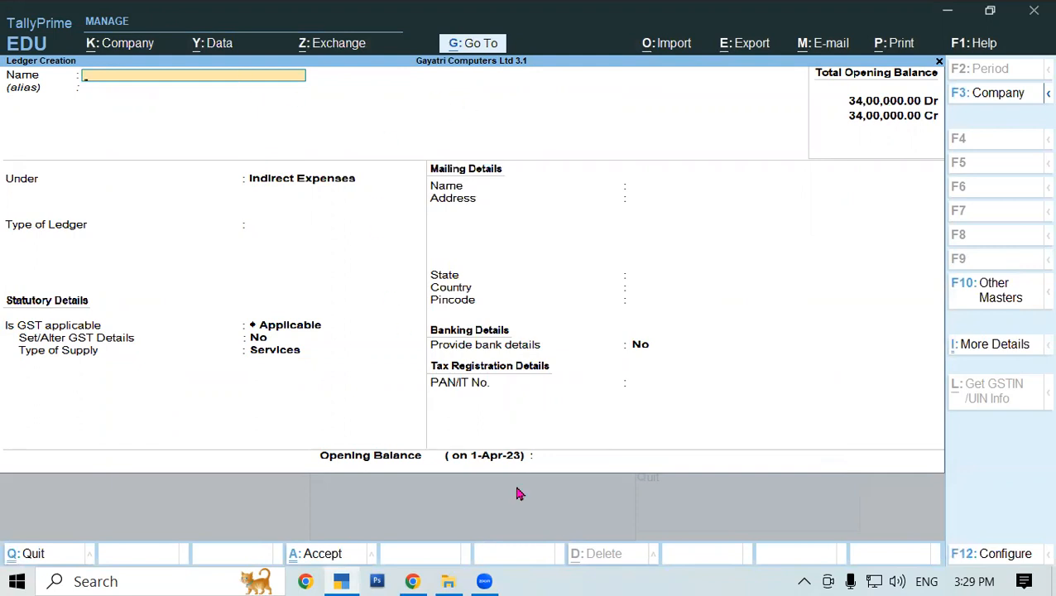
- Return to the PDF, look over the journal examples on page 66, and highlight "Journal Voucher" in page 65's Sale Of Assets text
key("alt+Tab")
scroll(447, 406, "down", 2)
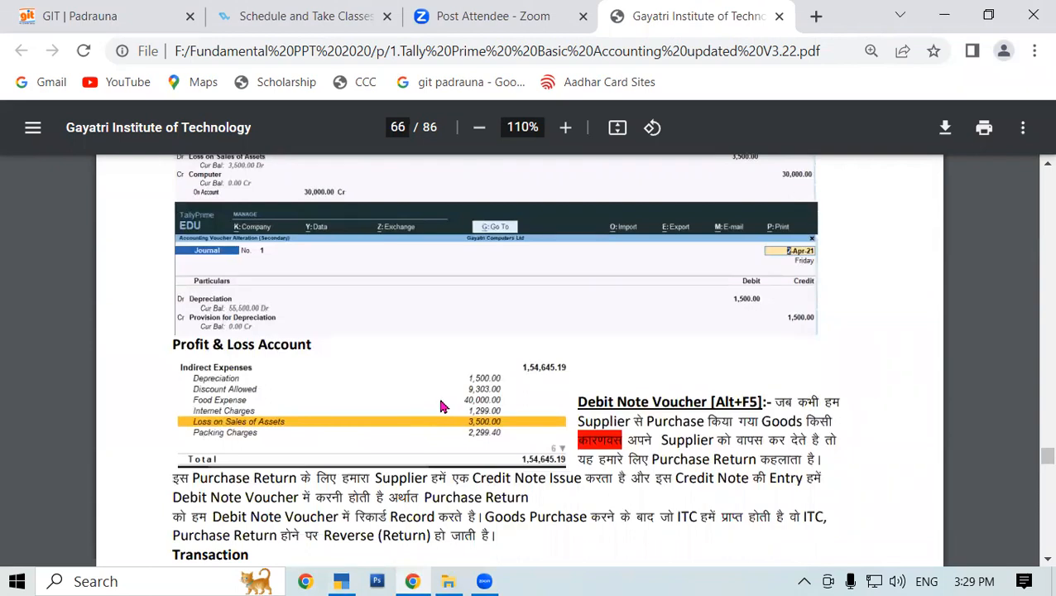
scroll(430, 381, "up", 3)
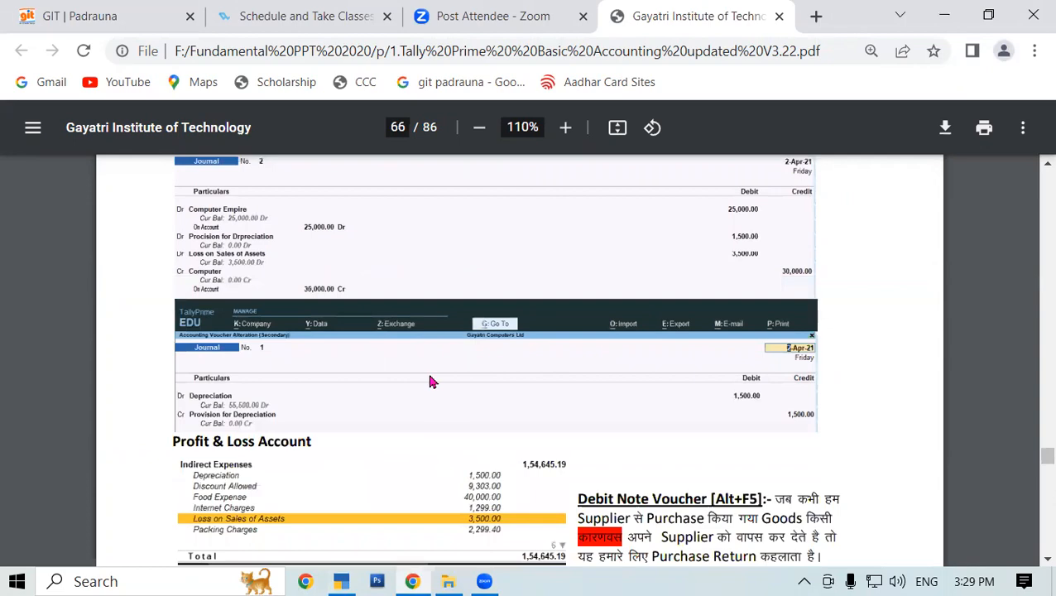
scroll(430, 382, "up", 3)
scroll(430, 382, "up", 19)
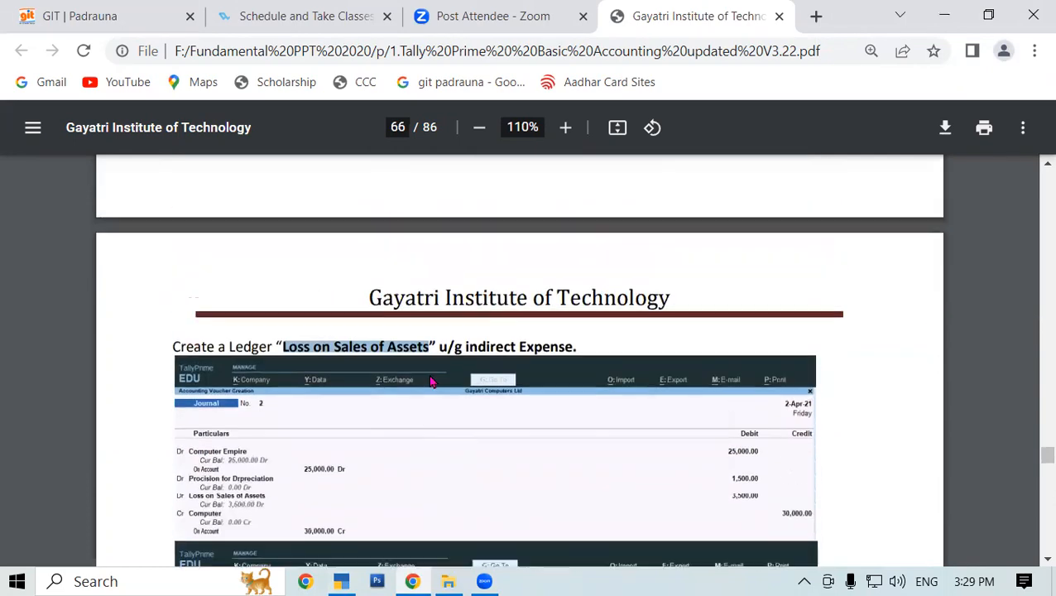
scroll(351, 374, "down", 1)
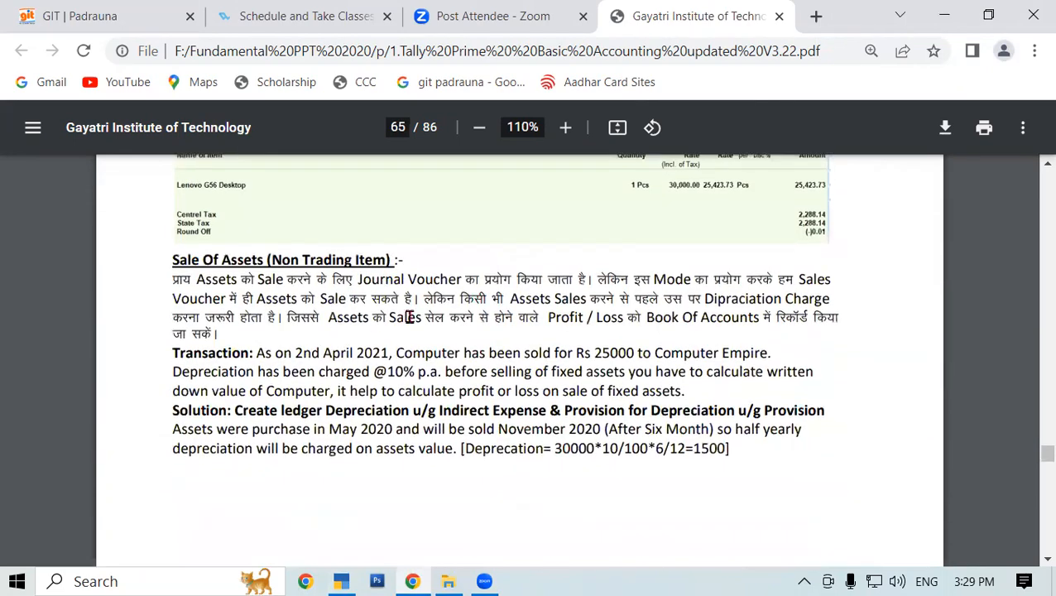
left_click_drag(357, 280, 468, 283)
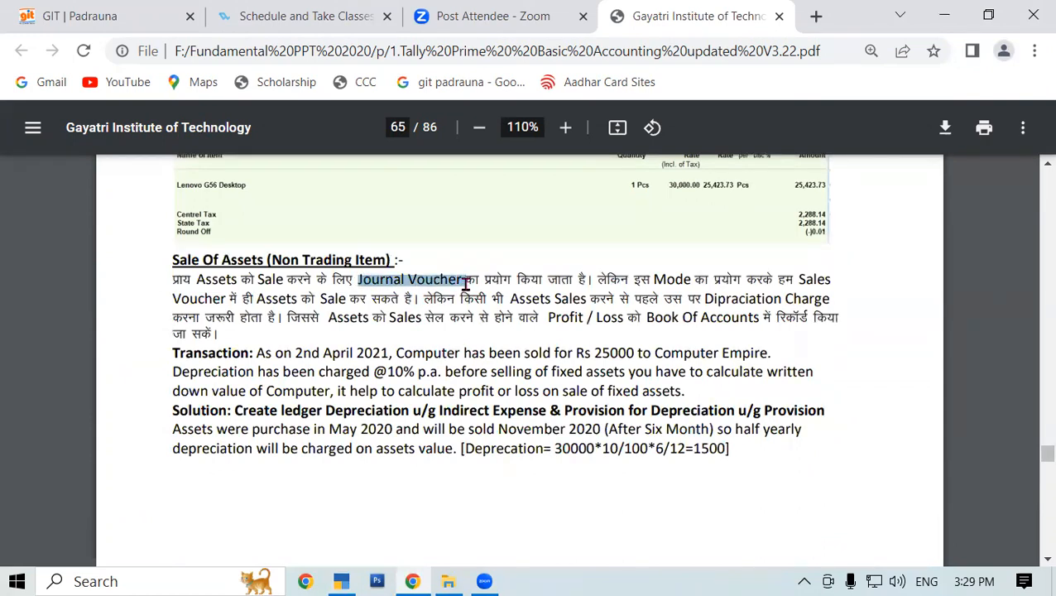
- Switch to TallyPrime, leave ledger creation and open a new journal voucher
left_click(341, 581)
key("y")
key("Down")
key("Down")
key("Down")
key("Return")
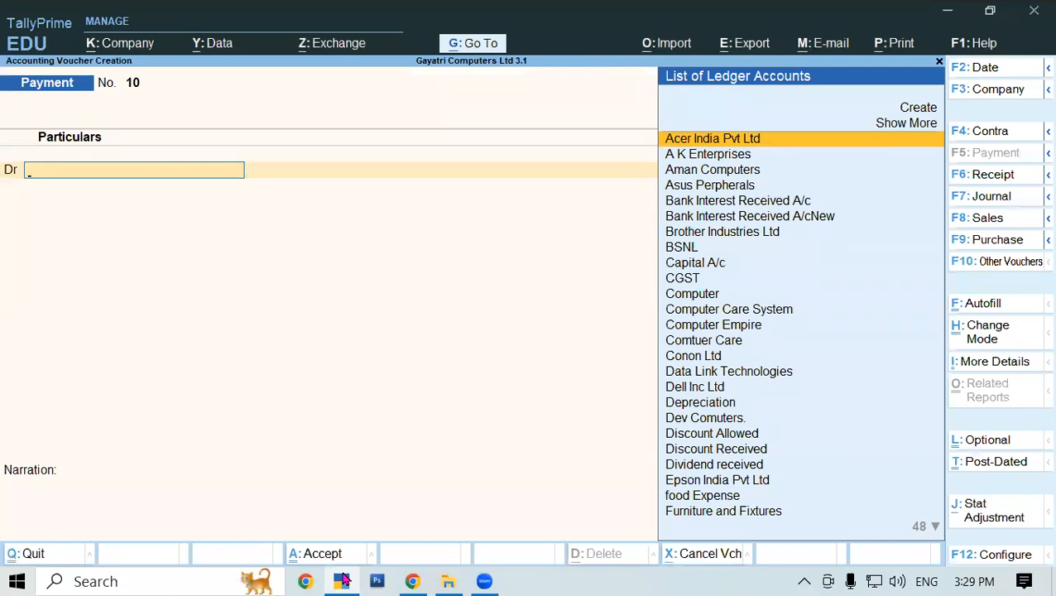
key("F7")
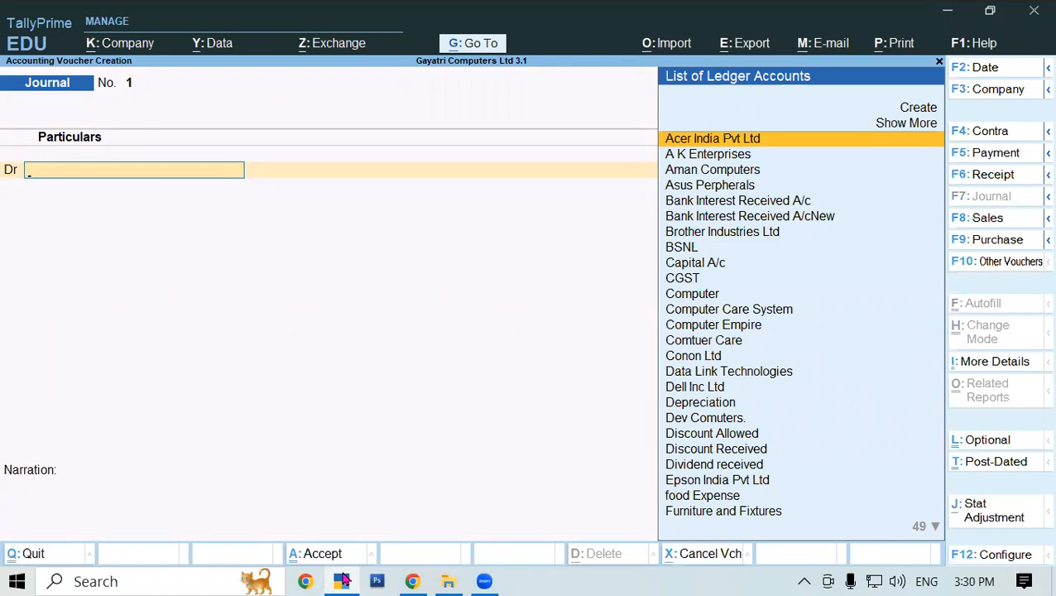
- Debit the Computer ledger with 25,000 on the journal's first line
type("Co")
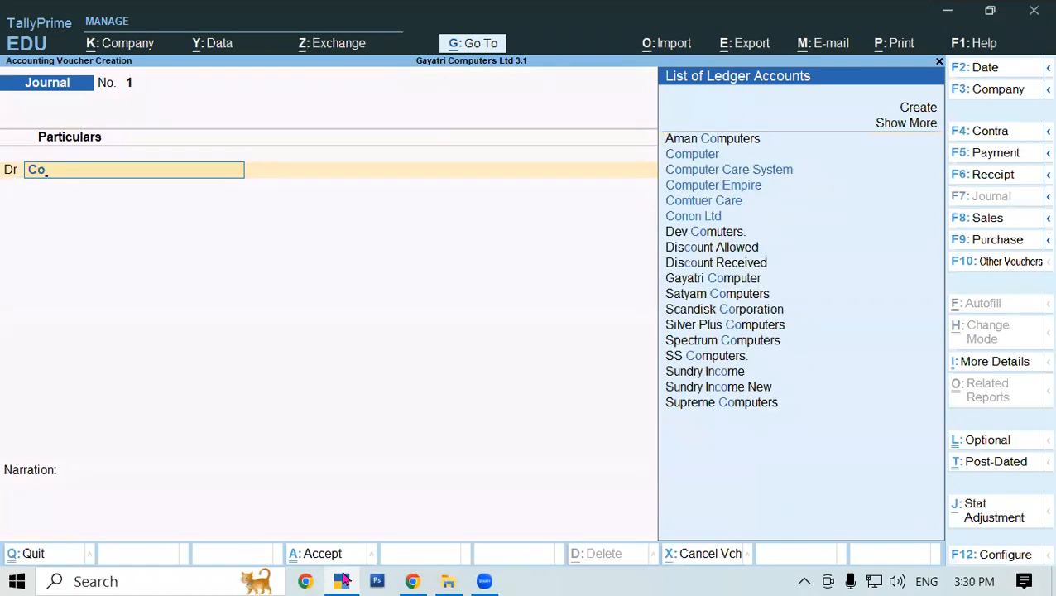
key("Return")
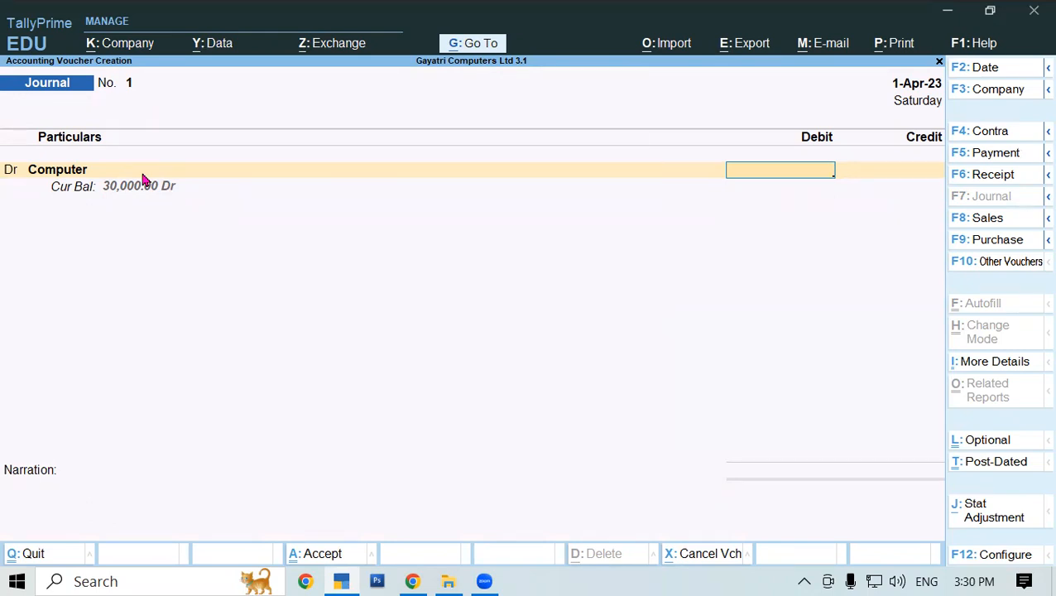
type("25,")
type("000")
key("Return")
key("Return")
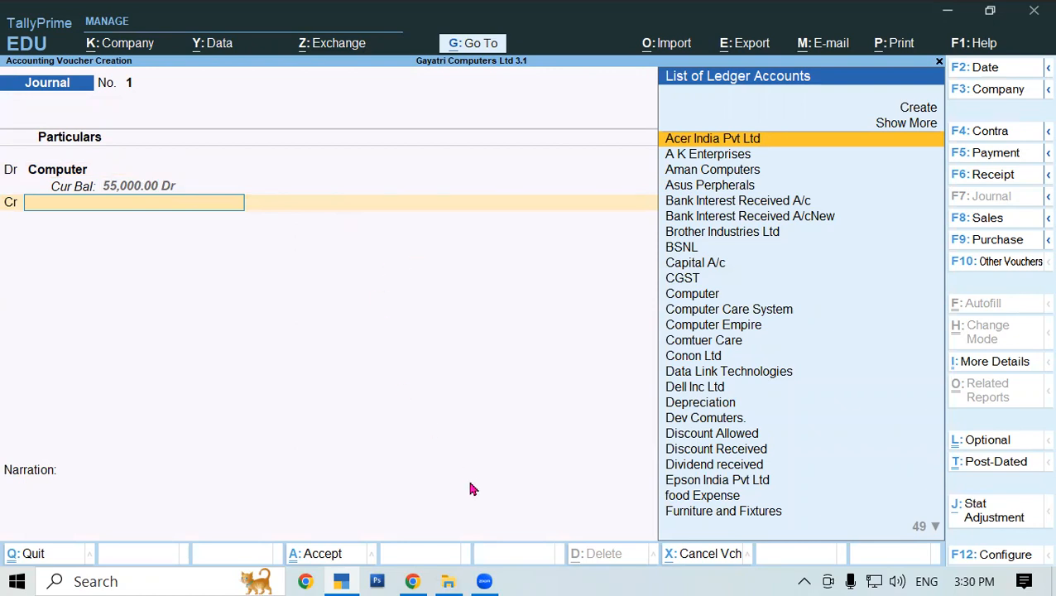
- Check the journal example on page 66 of the PDF and select Provision for Depreciation as the voucher's second ledger
key("alt+Tab")
scroll(408, 406, "down", 5)
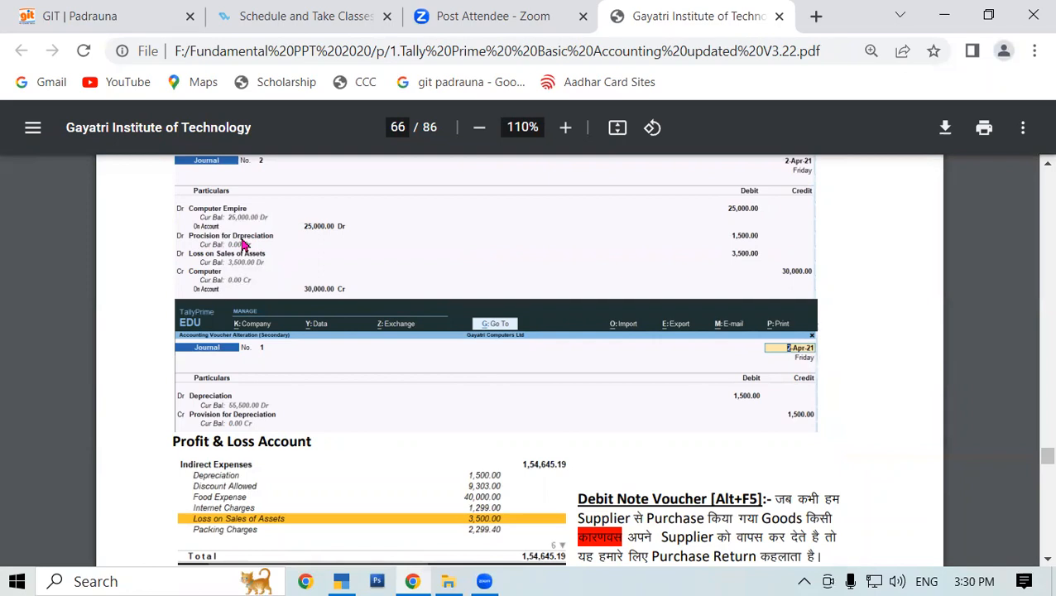
left_click(341, 581)
key("Down")
key("Down")
key("Down")
key("Down")
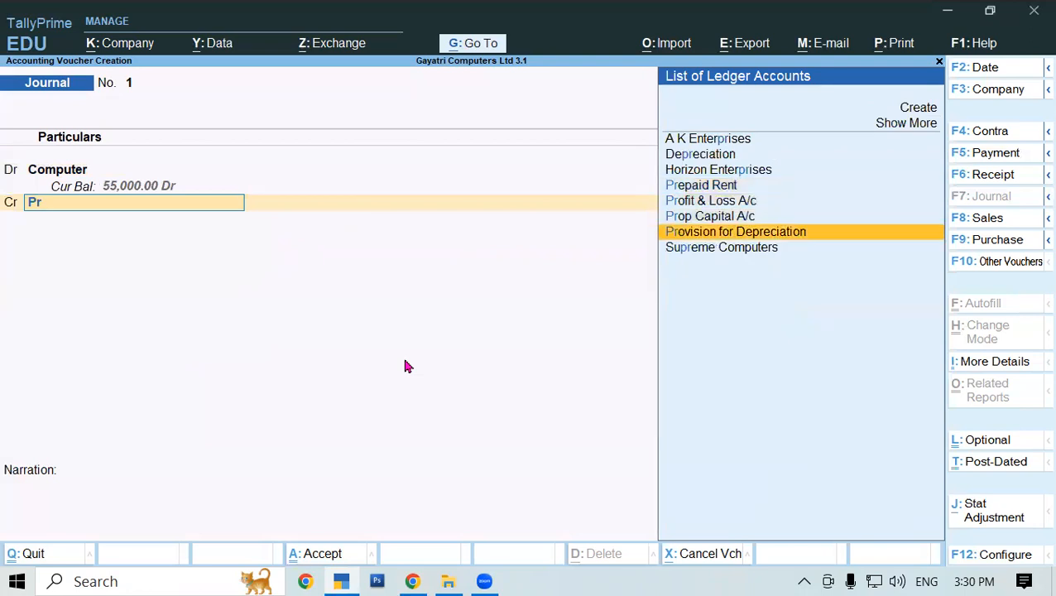
key("Return")
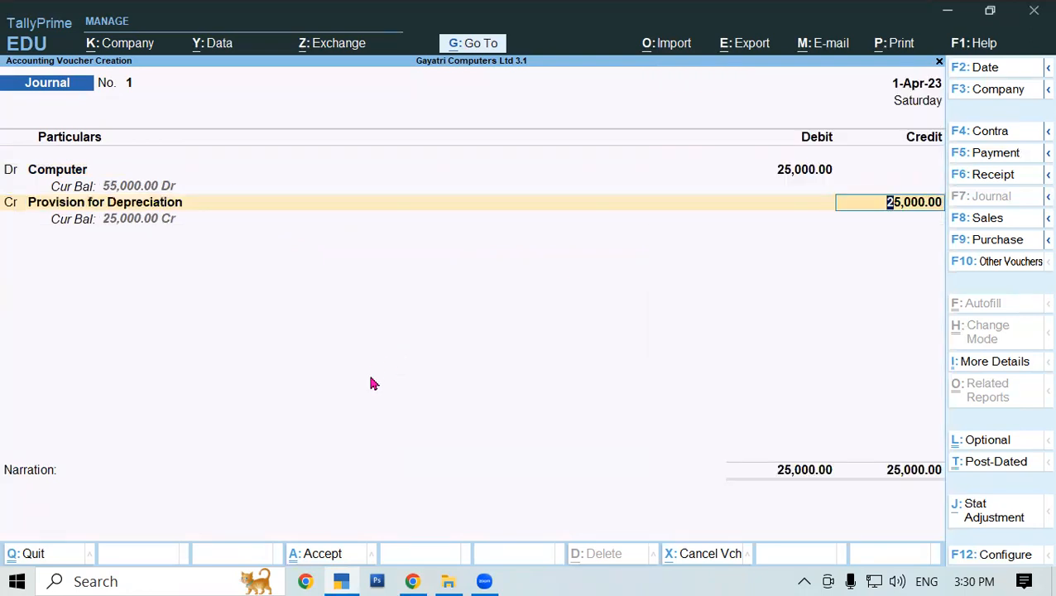
- Change the Provision for Depreciation line from credit to debit, keeping the same ledger
key("BackSpace")
key("BackSpace")
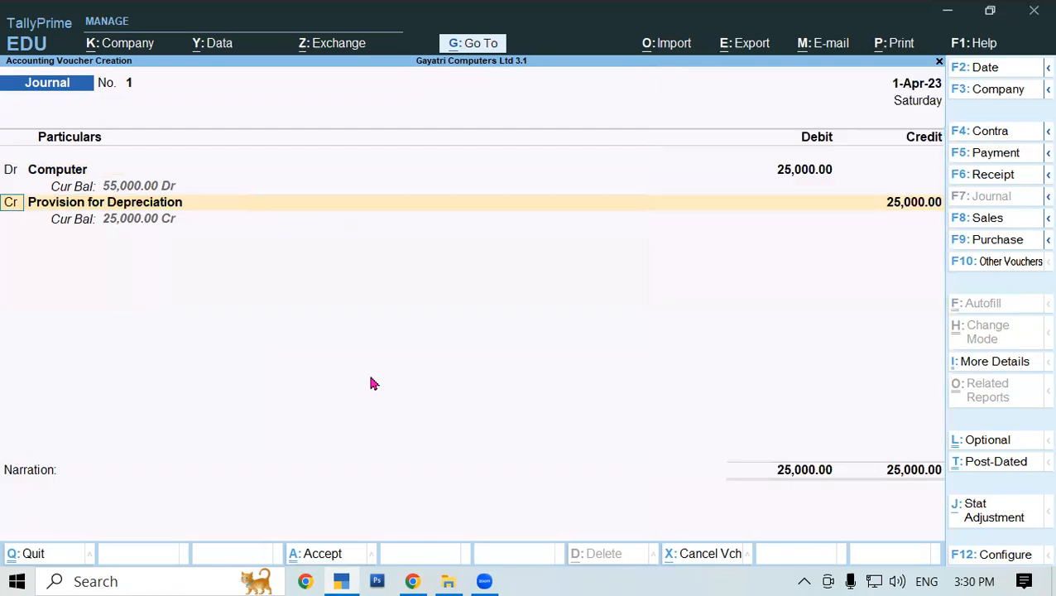
type("d")
key("Return")
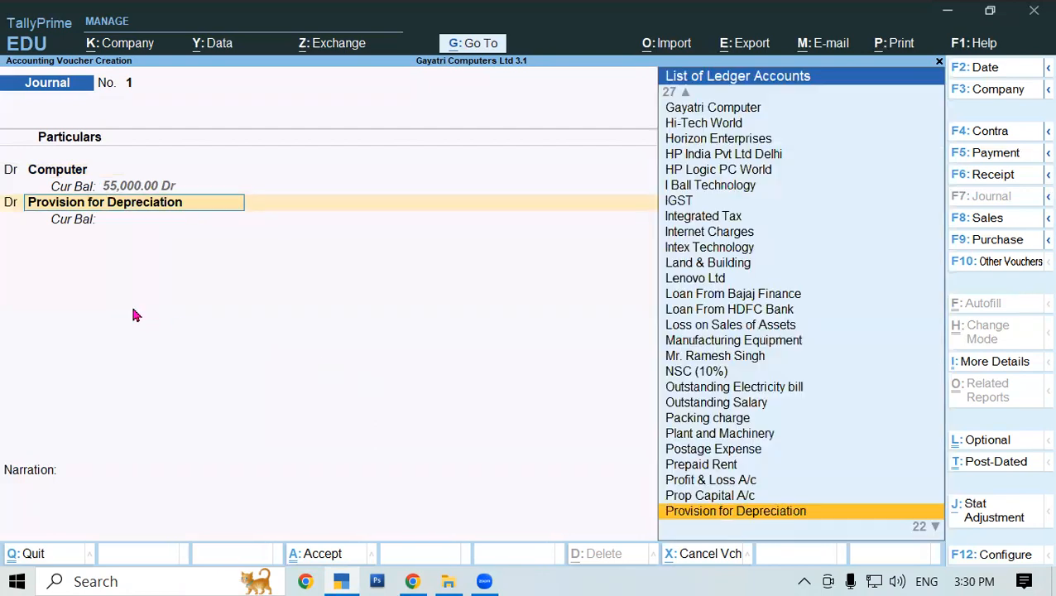
key("Return")
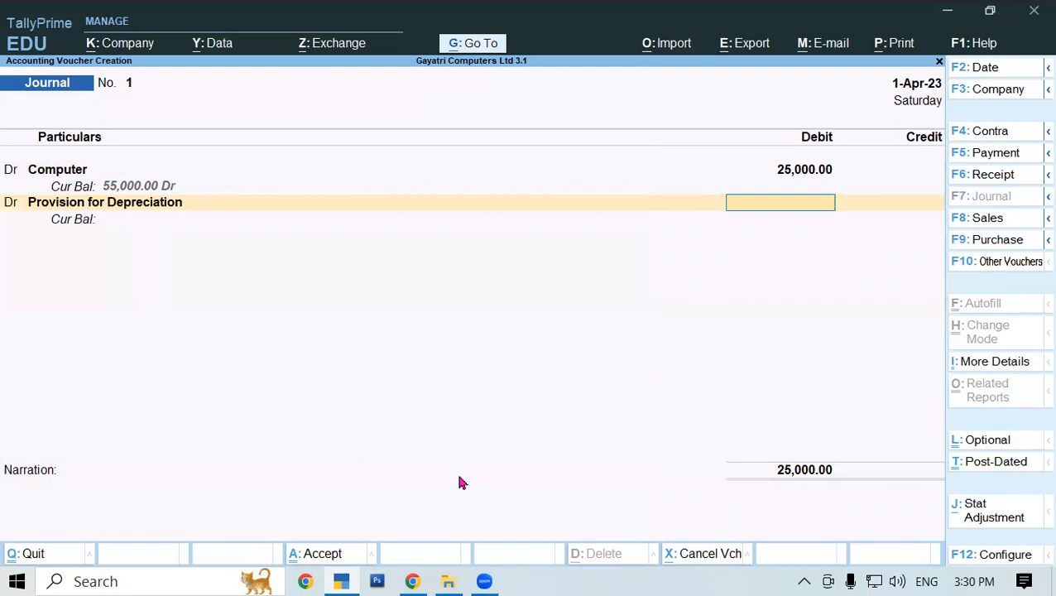
- Look up the depreciation calculation on page 65 of the PDF and debit Provision for Depreciation with 1,500
left_click(413, 581)
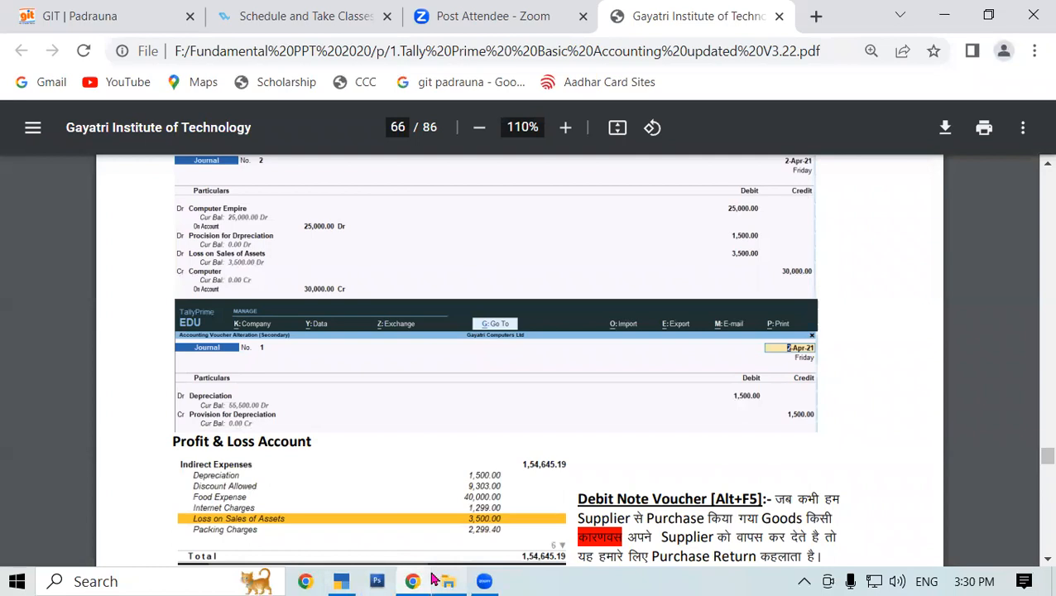
scroll(406, 403, "up", 5)
left_click_drag(485, 253, 716, 254)
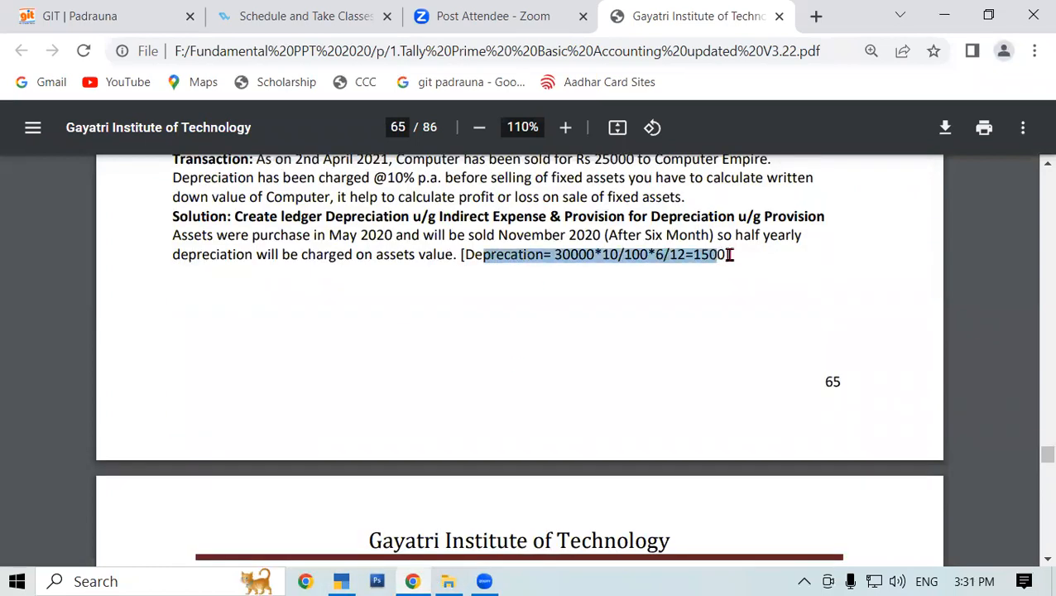
left_click(727, 255)
left_click(341, 581)
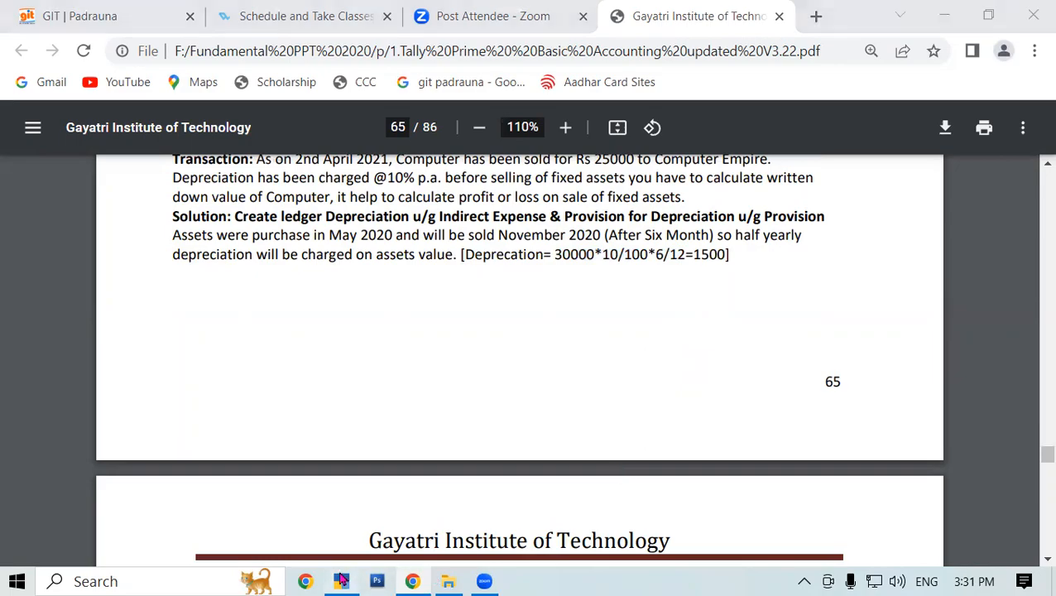
type("1500")
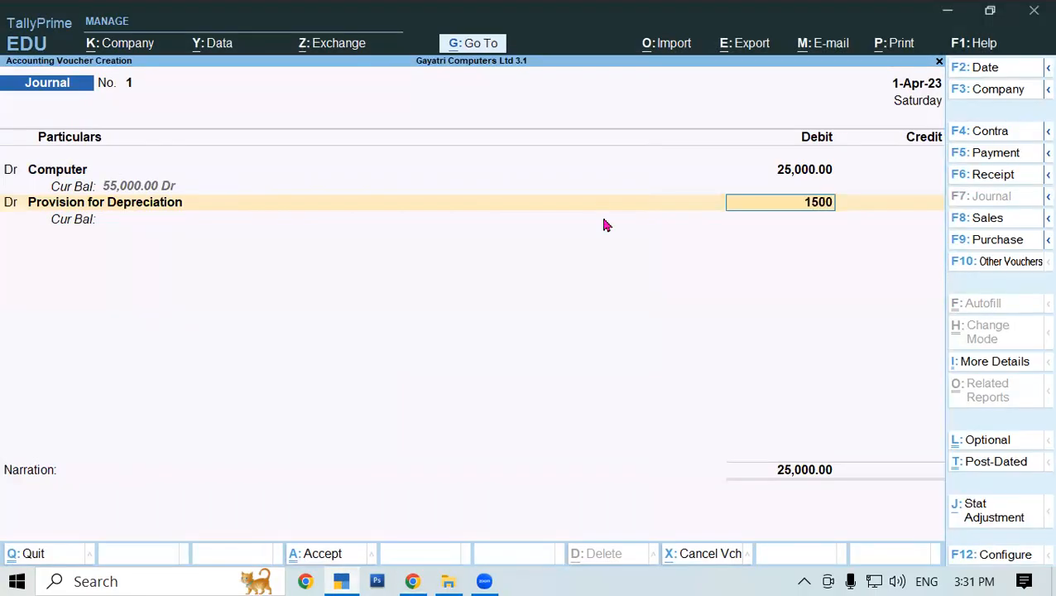
key("Return")
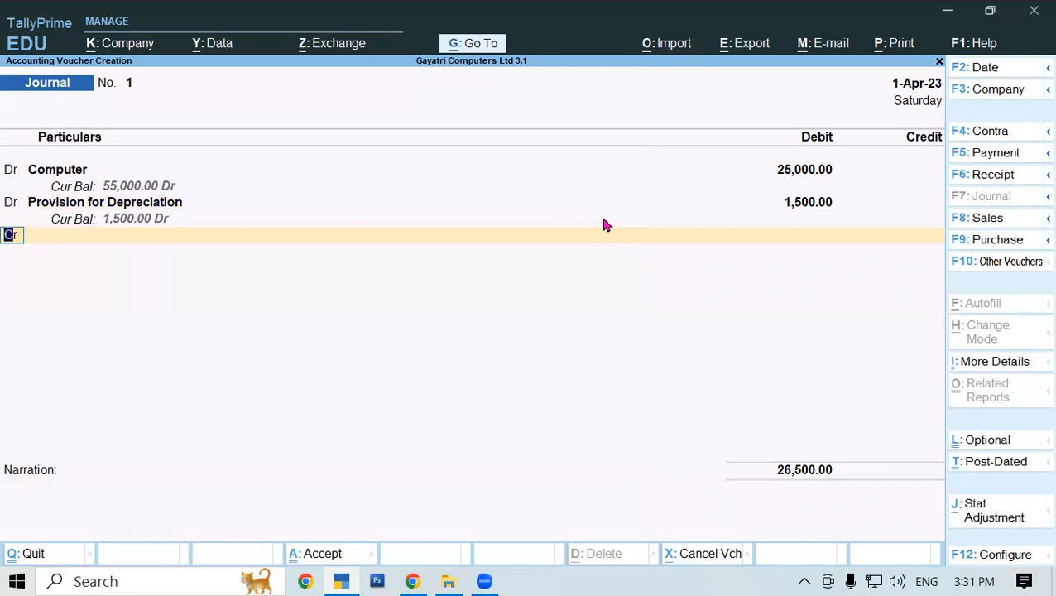
- Start a third debit line in the journal and consult the PDF's page 66 example for its ledger and amount
type("d")
key("Return")
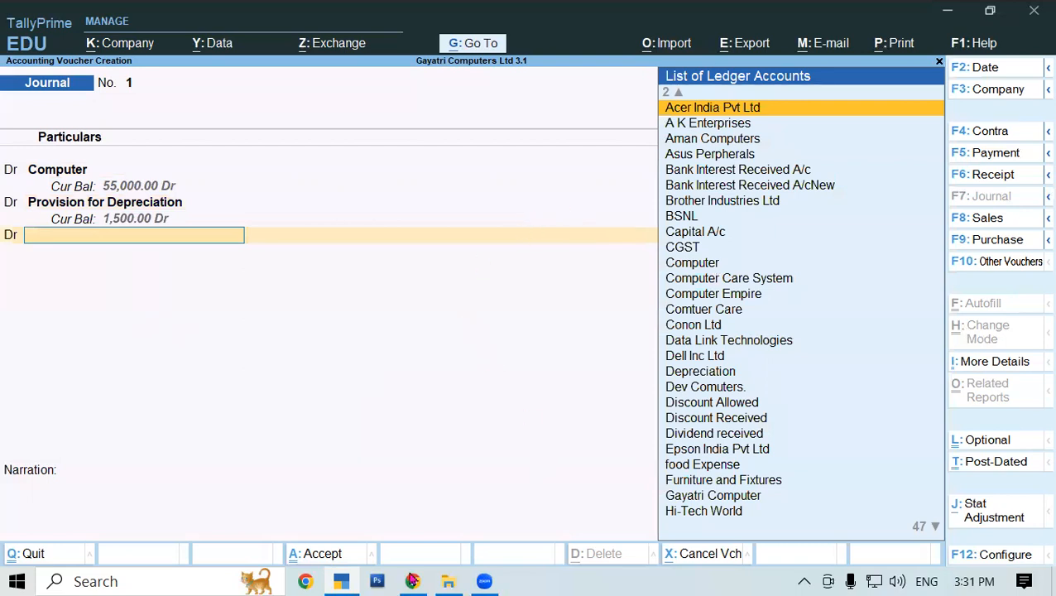
mouse_move(412, 581)
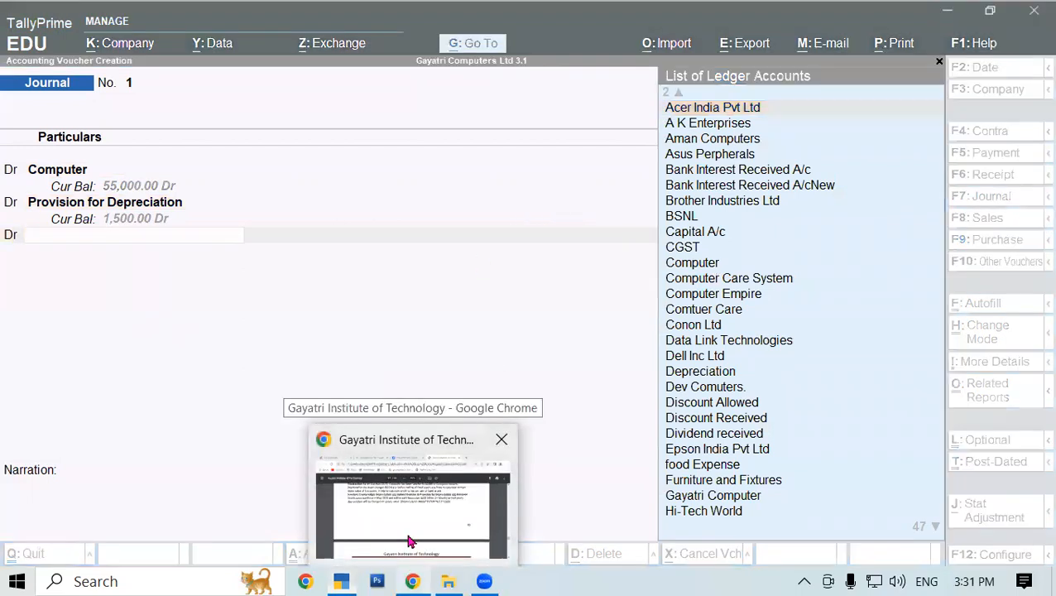
left_click(409, 542)
scroll(406, 396, "down", 10)
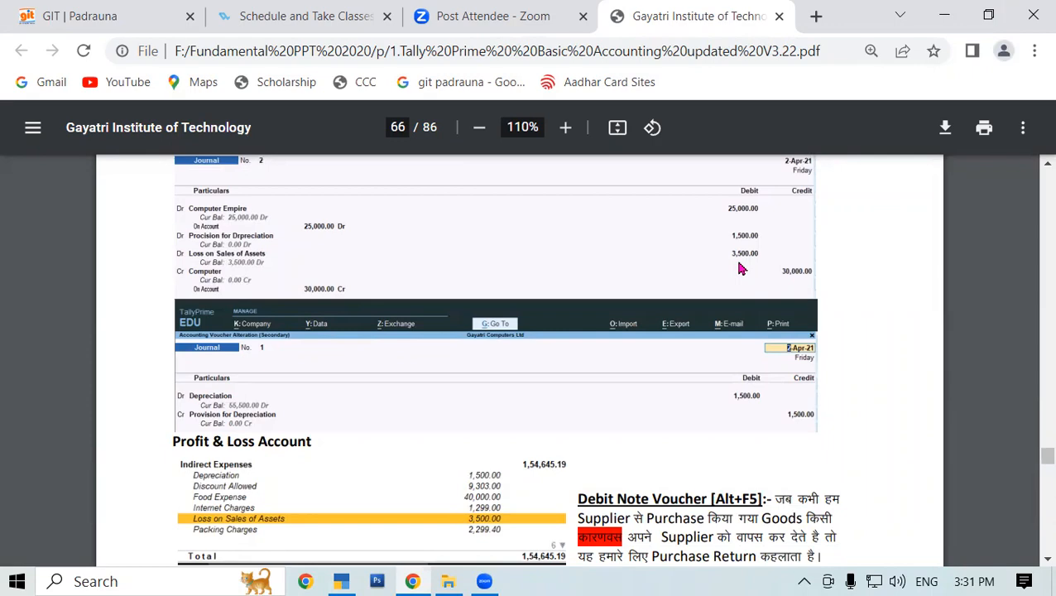
- Return to TallyPrime and debit Loss on Sales of Assets with 3,500 on the third line
left_click(351, 579)
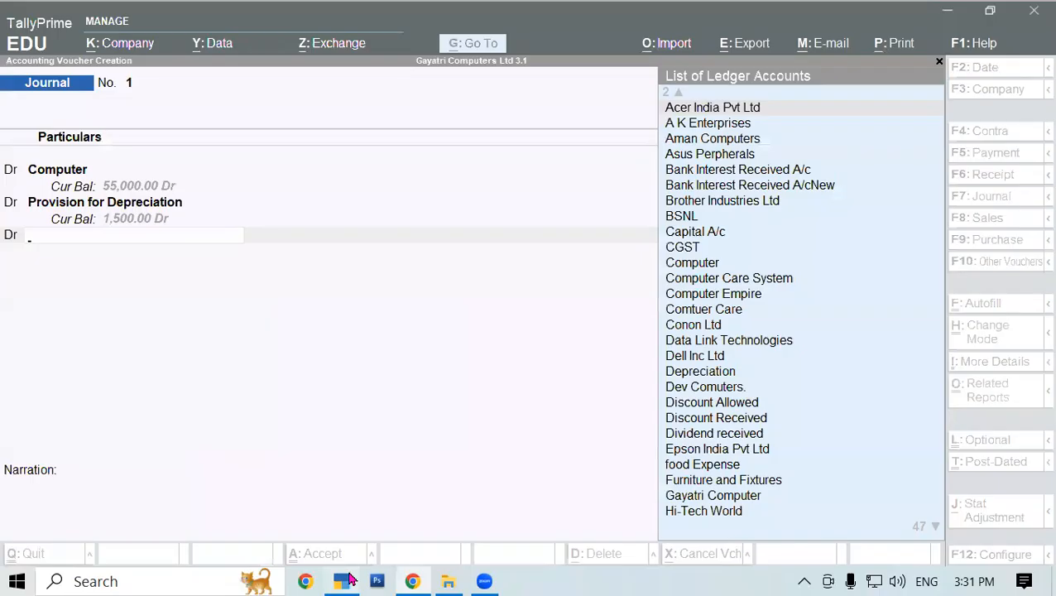
left_click(308, 405)
type("Lo")
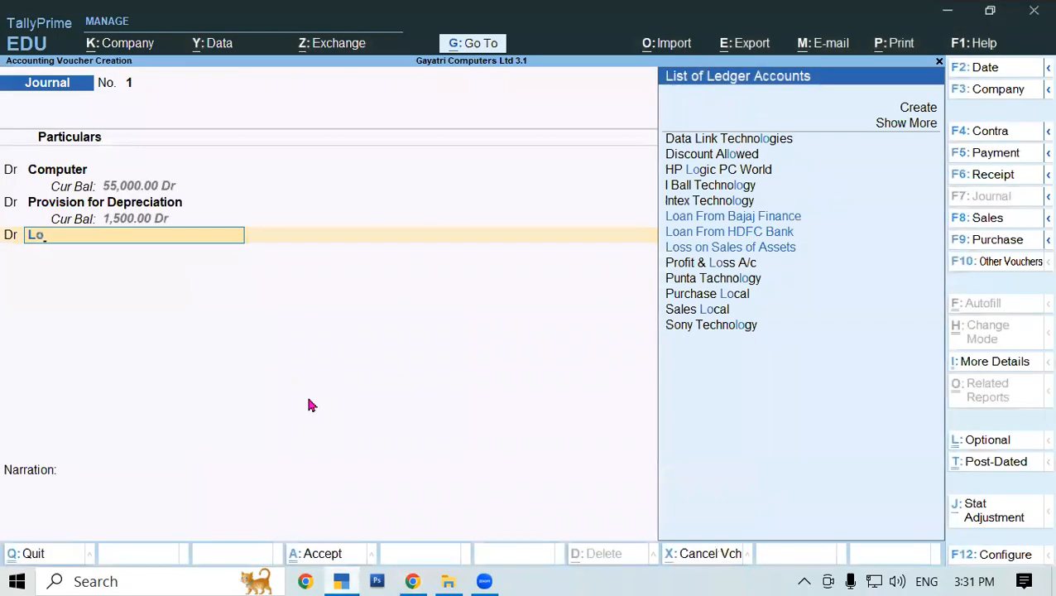
key("Down")
key("Down")
key("Return")
type("3,500")
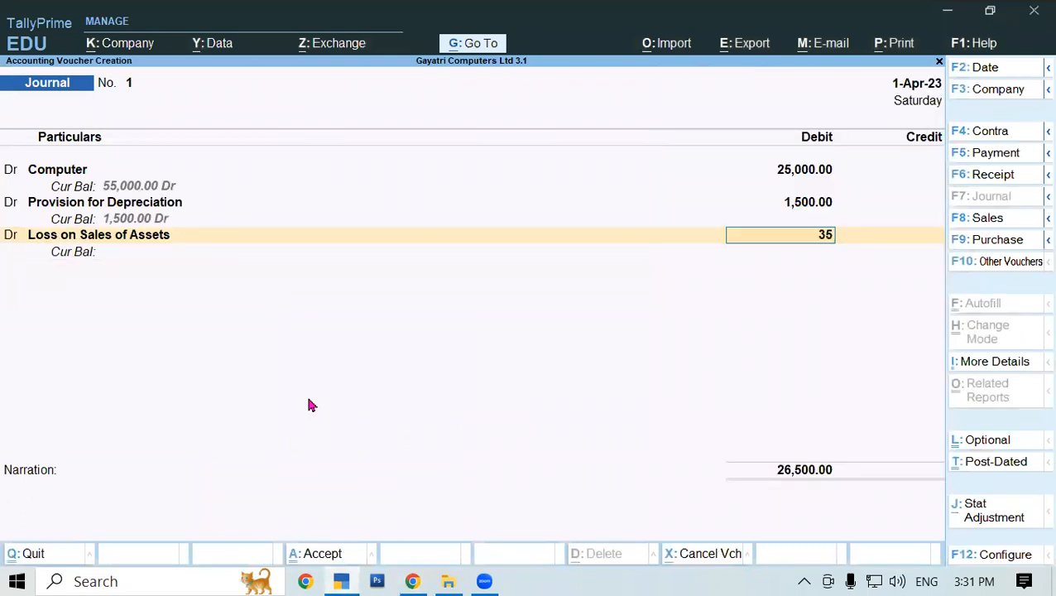
key("Return")
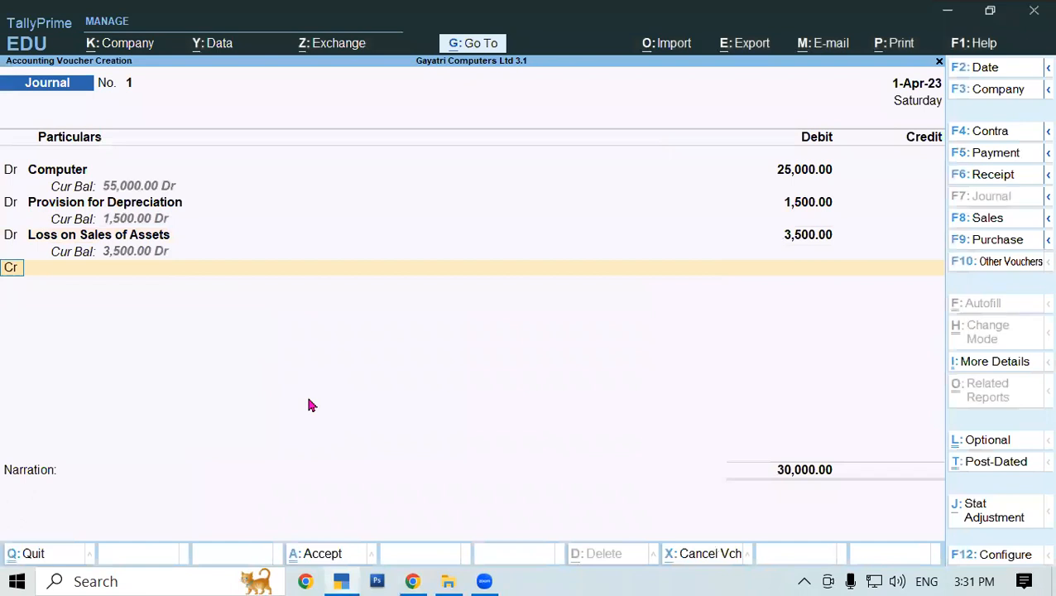
- Compare the voucher with the PDF example and replace Computer with Computer Empire on the first debit line
key("Return")
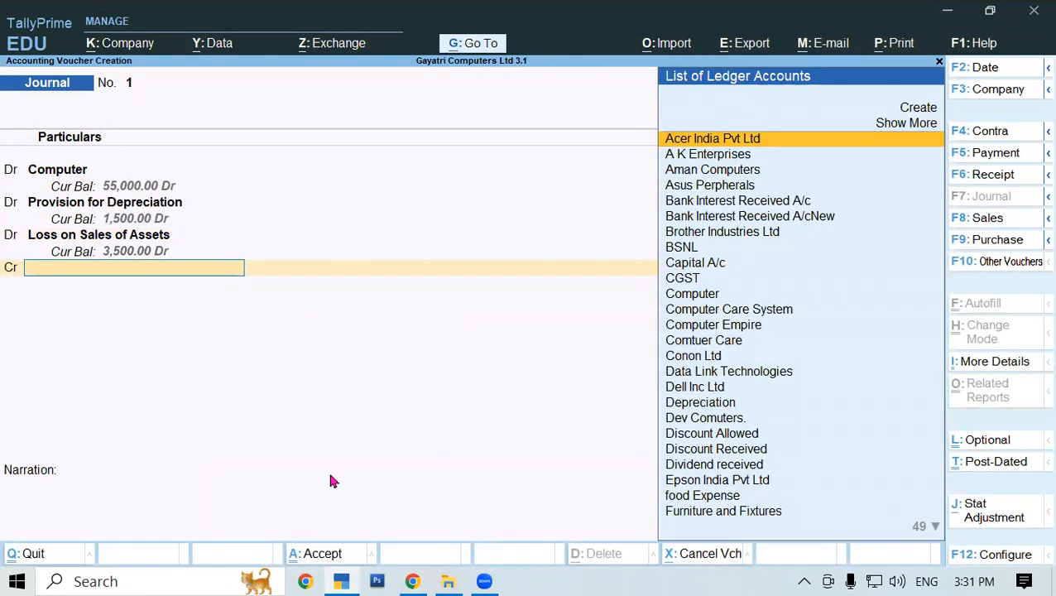
key("alt+Tab")
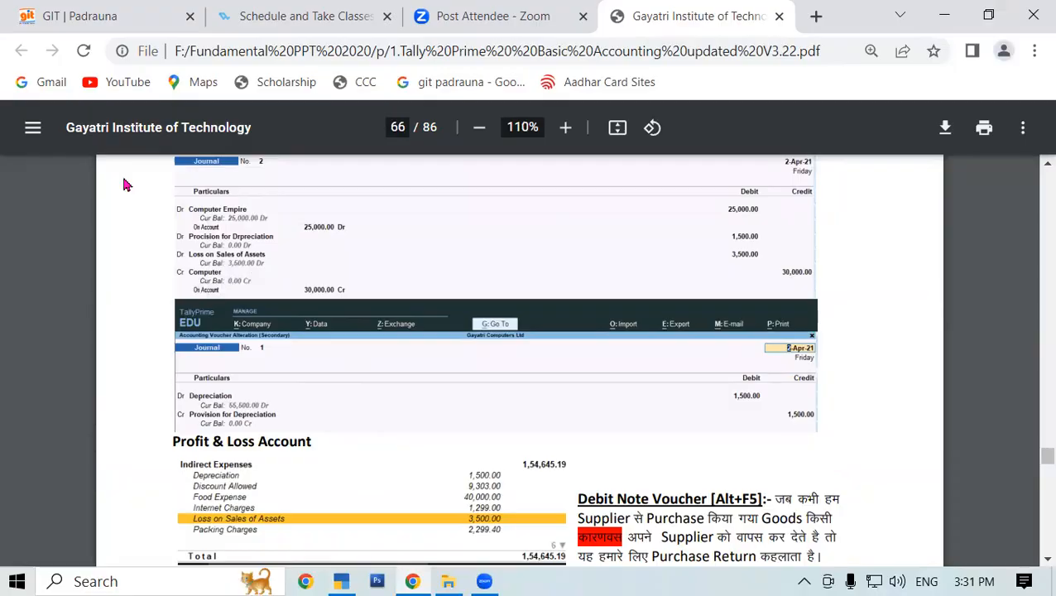
key("alt+Tab")
left_click(76, 184)
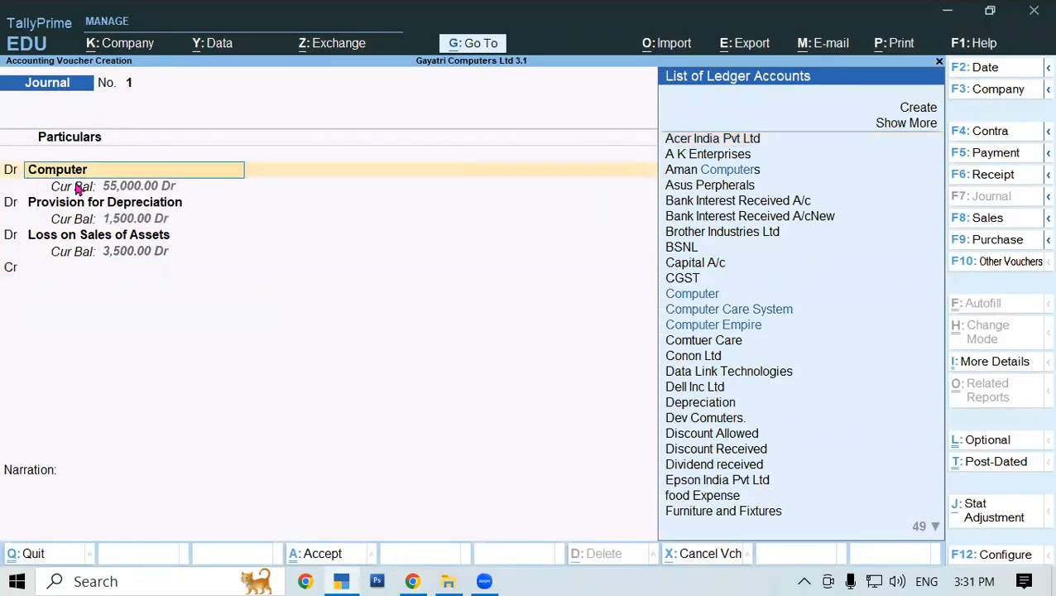
type("Co")
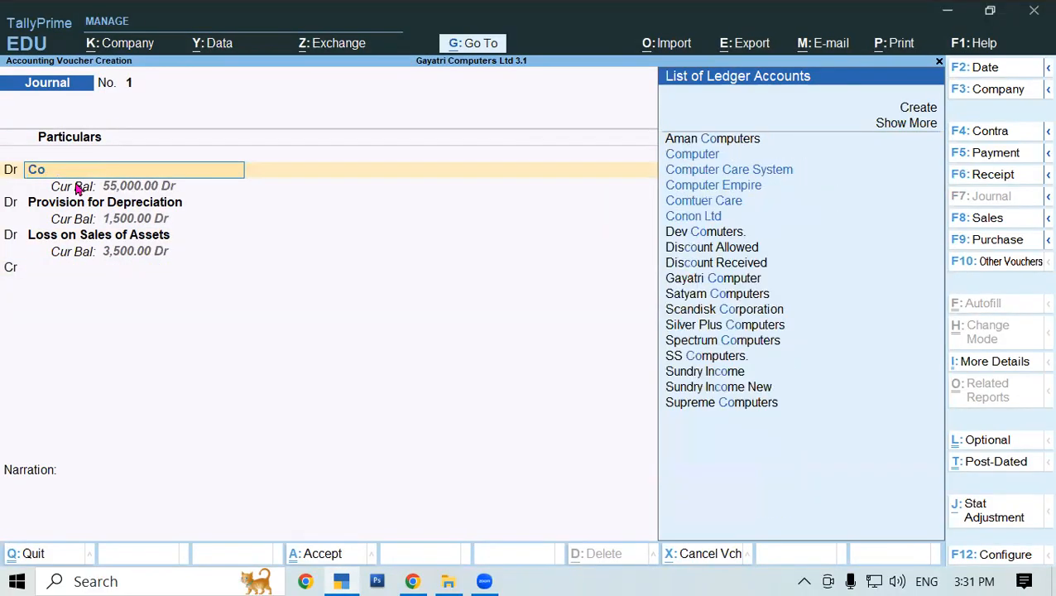
key("Down")
key("Down")
key("Down")
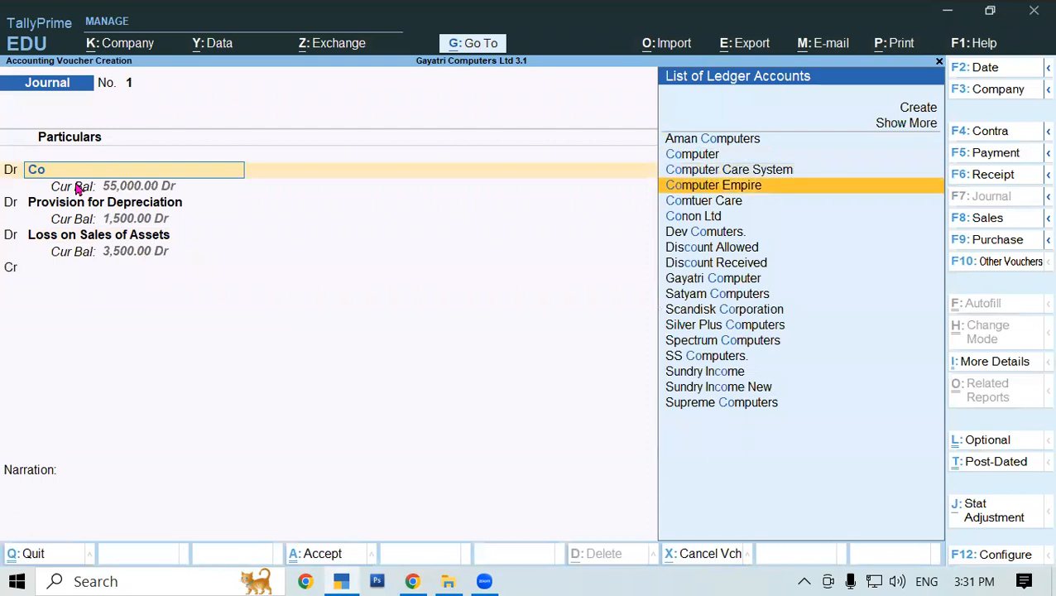
key("Return")
- Set Computer Empire's bill-wise details to New Ref 1 for 25,000 Dr and accept the debit line
key("Up")
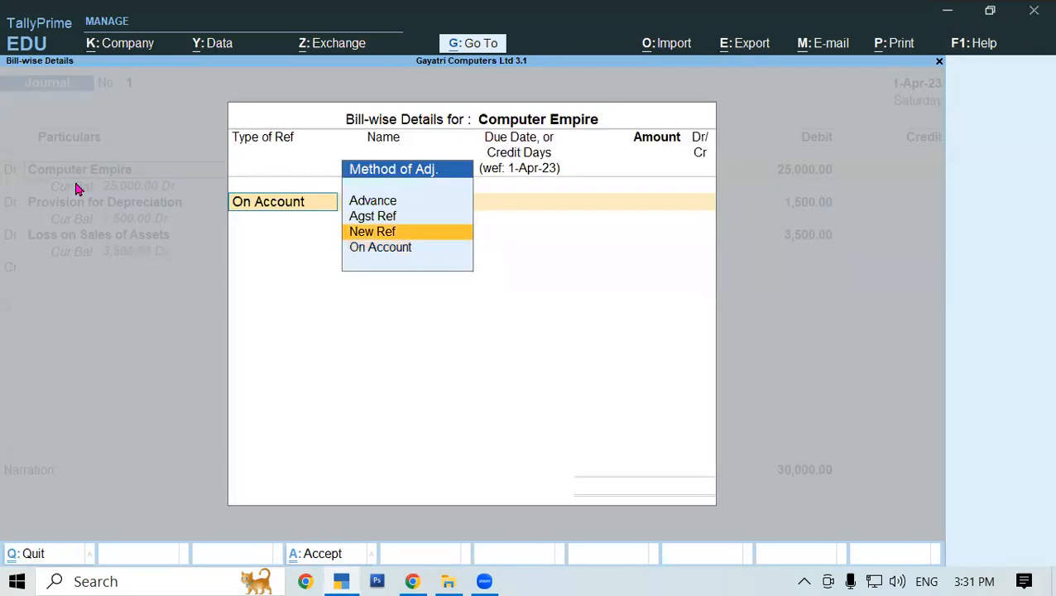
key("Return")
key("Return")
key("Return")
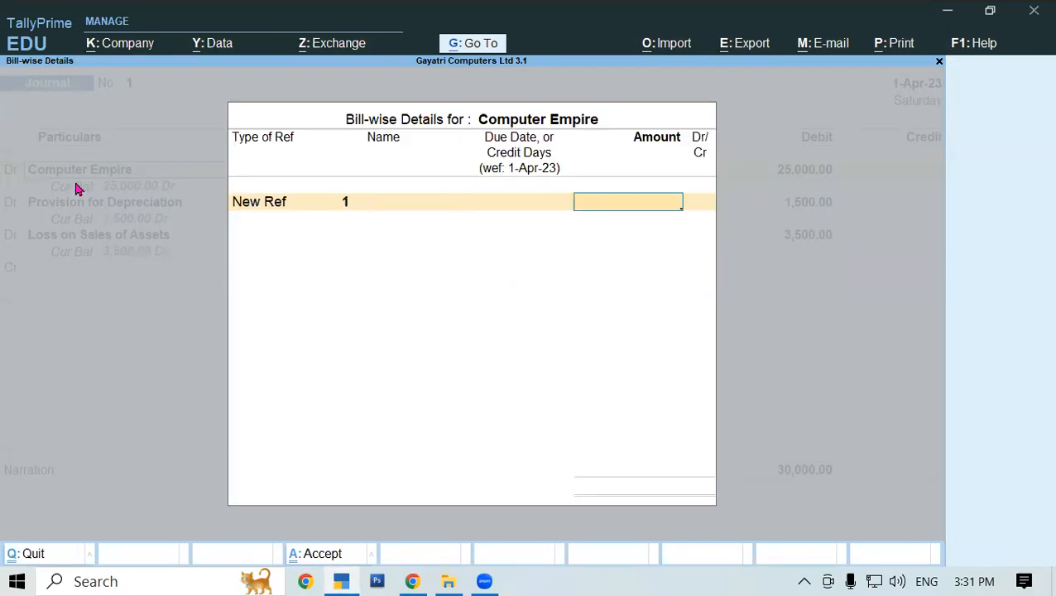
type("25000")
key("Return")
key("Return")
key("Return")
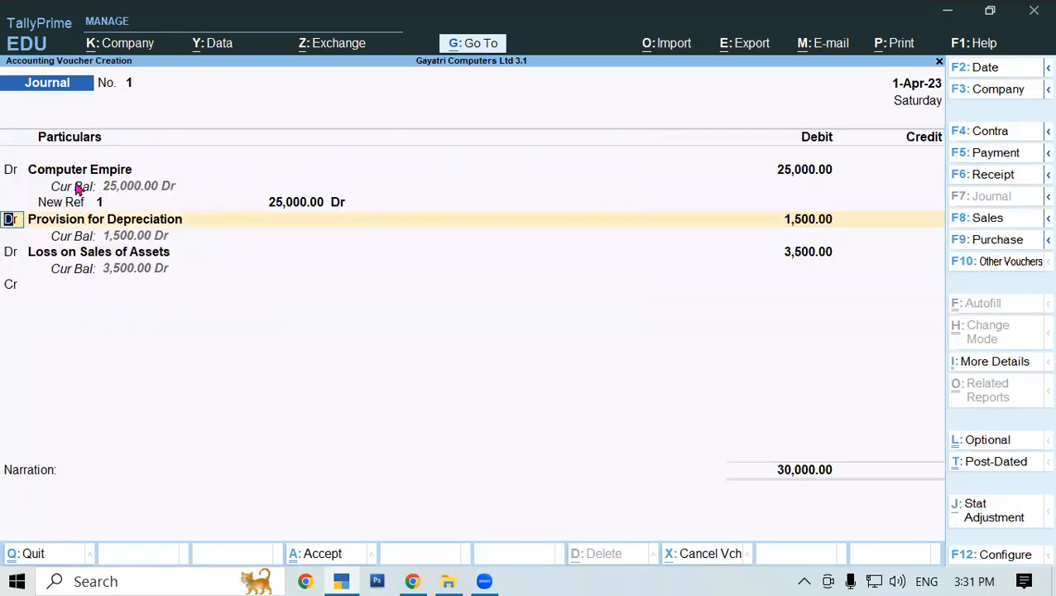
- Credit the Computer ledger with 30,000, and quit the journal voucher to the Gateway of Tally without accepting it
left_click(34, 286)
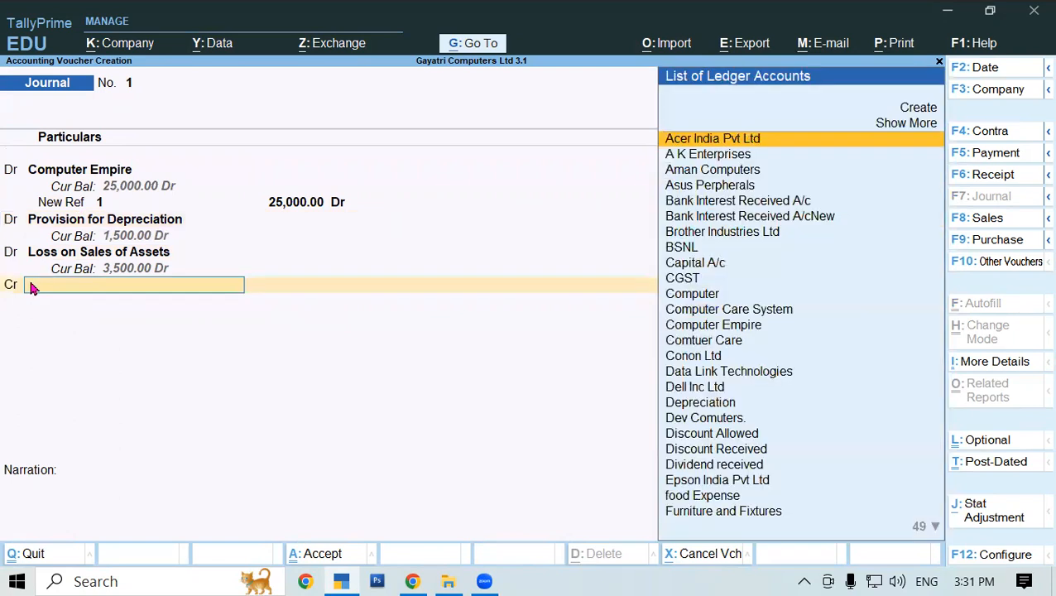
type("Co")
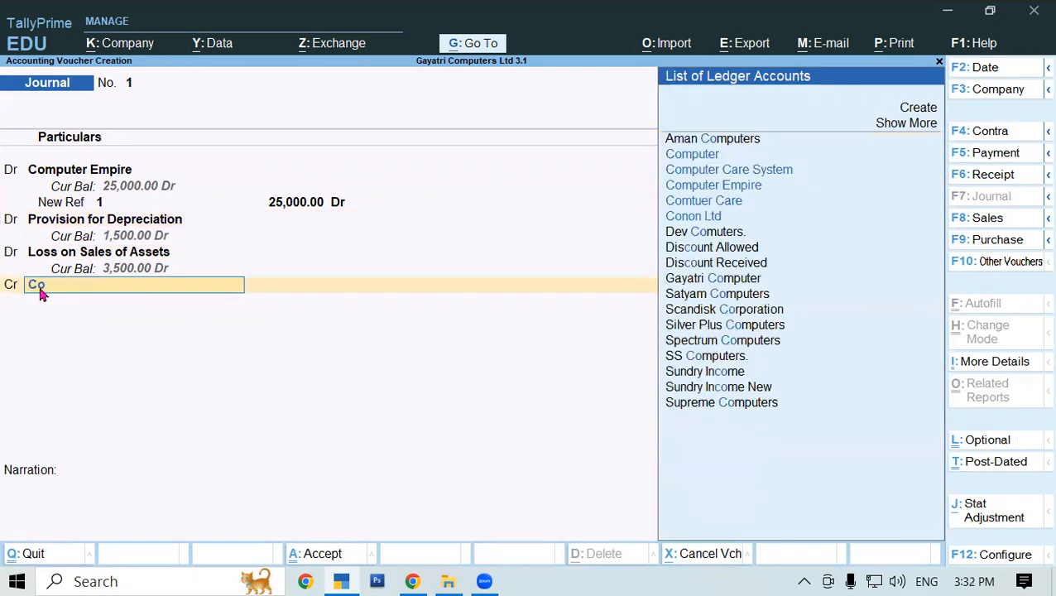
key("Return")
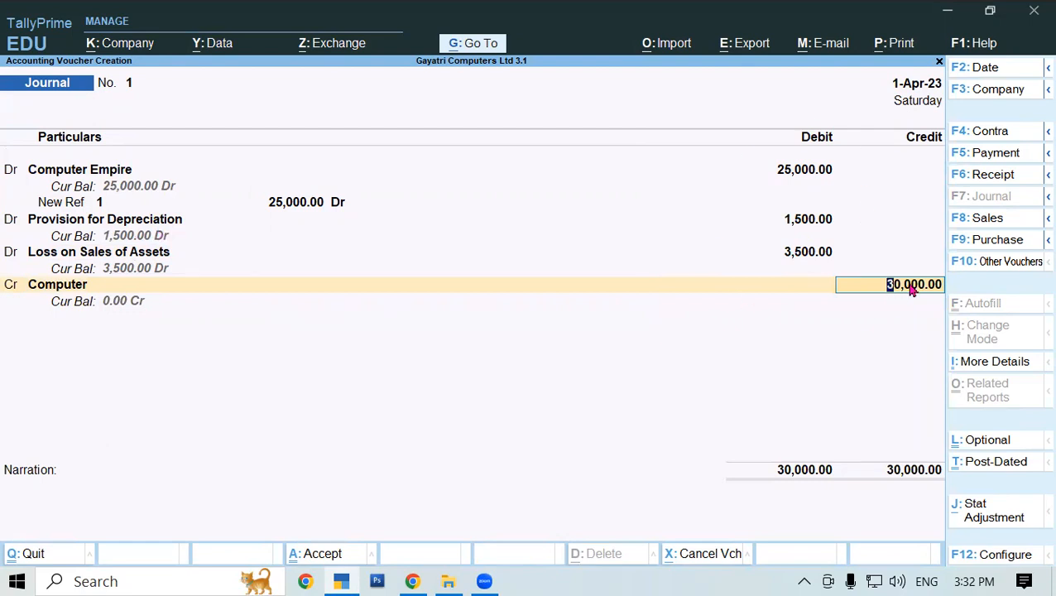
key("Escape")
key("Escape")
key("Return")
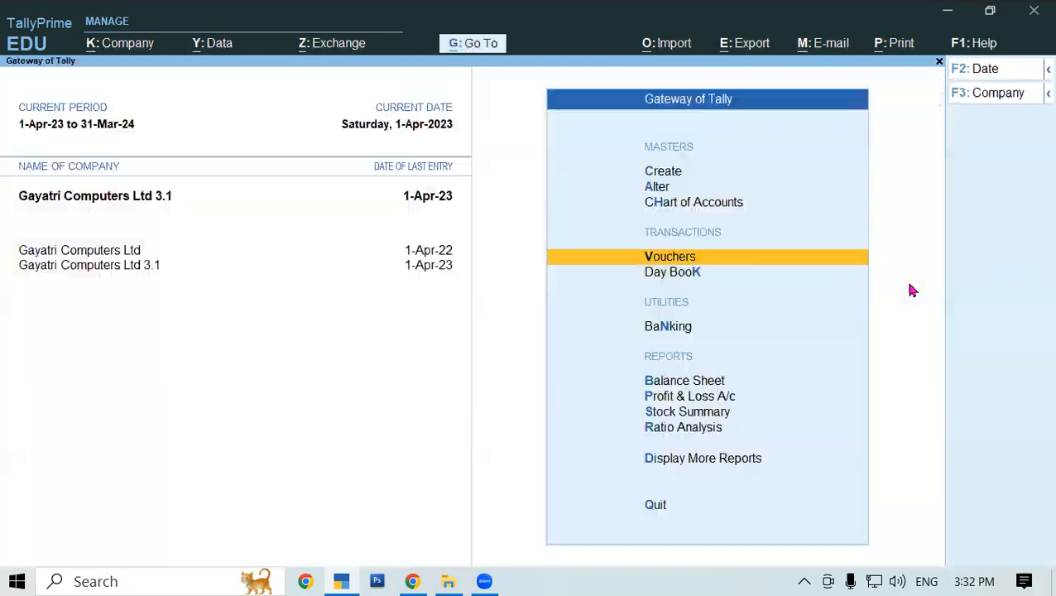
- Start a new journal voucher and choose Computer Empire as the ledger on the first debit line
key("Return")
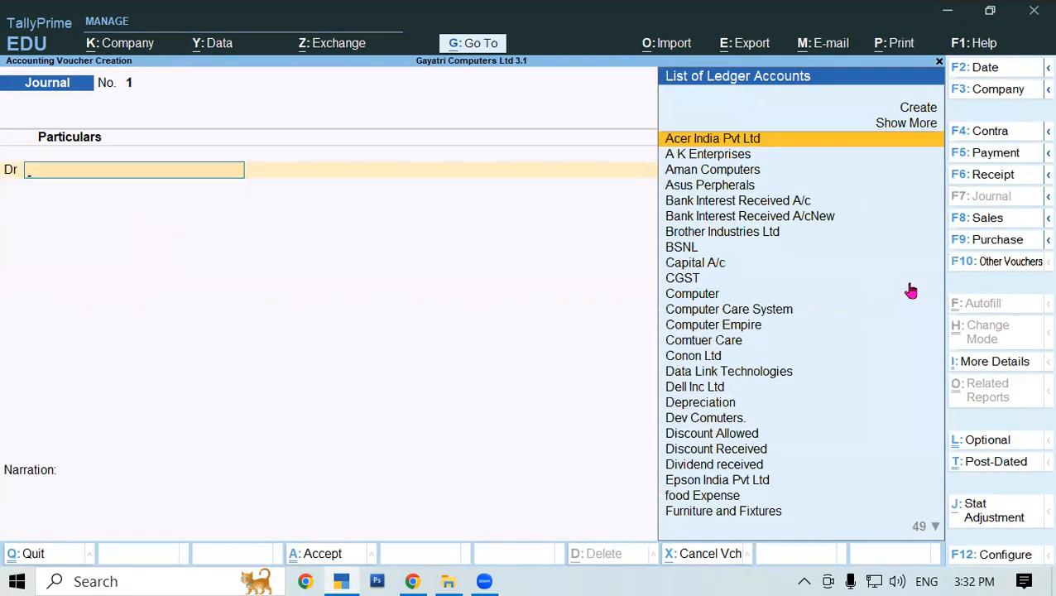
type("Com")
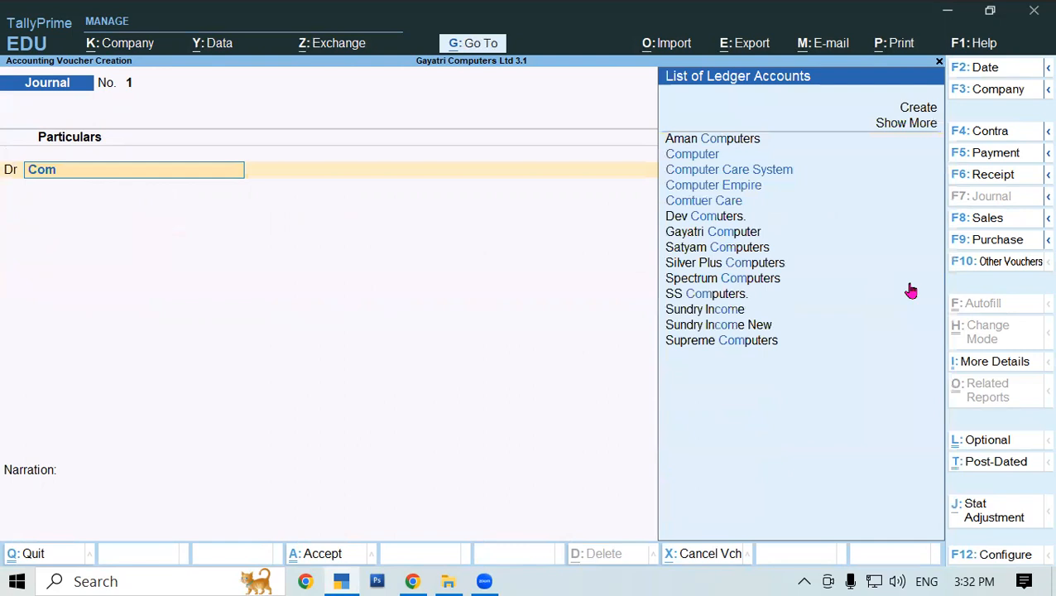
key("Down")
key("Down")
key("Down")
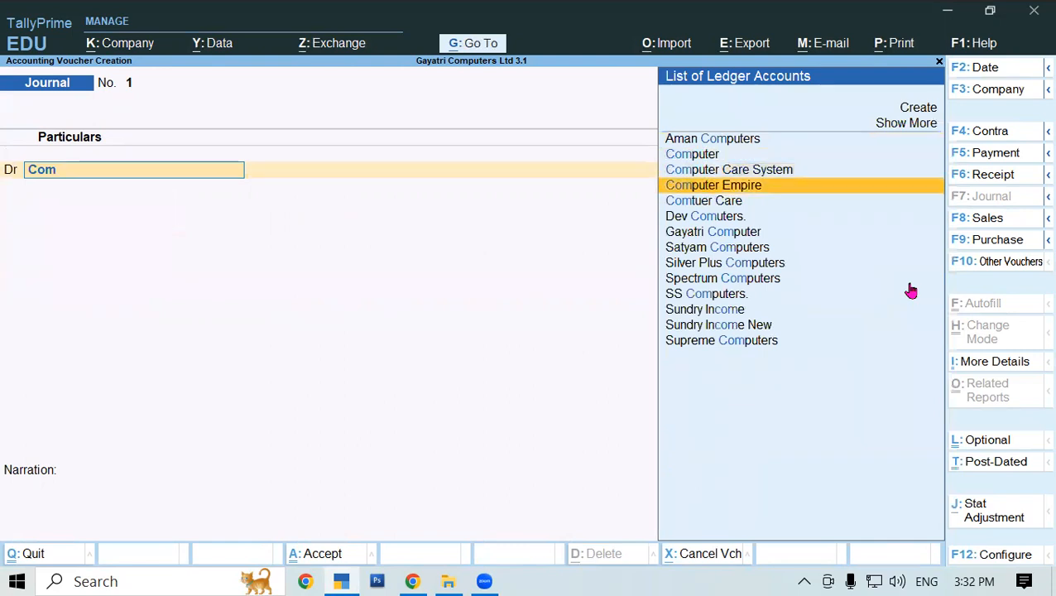
key("Return")
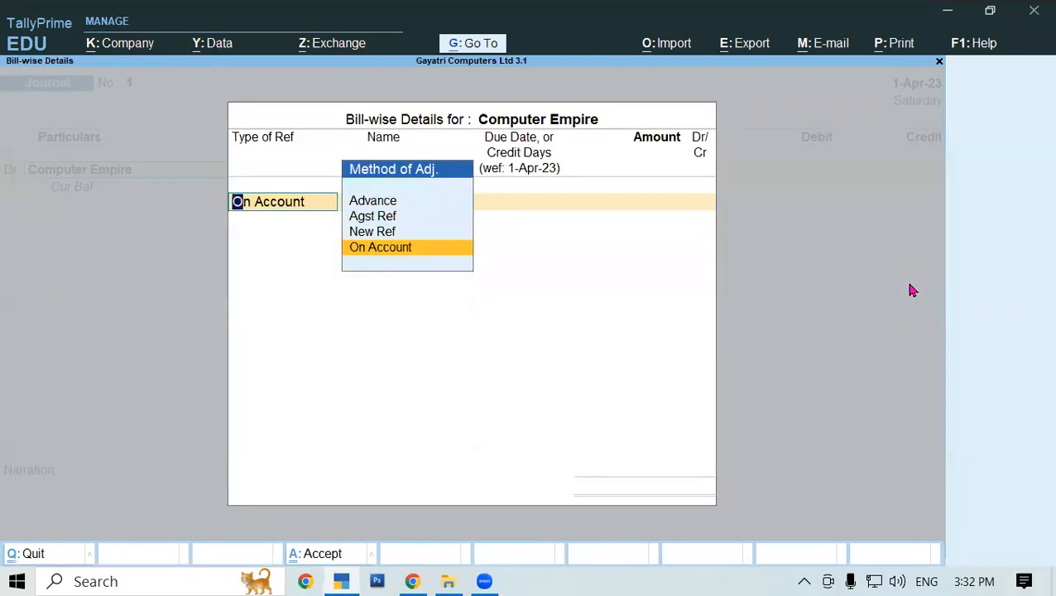
- Set Computer Empire's bill-wise details to New Ref 1 for 25,000 Dr and accept the debit line
key("Up")
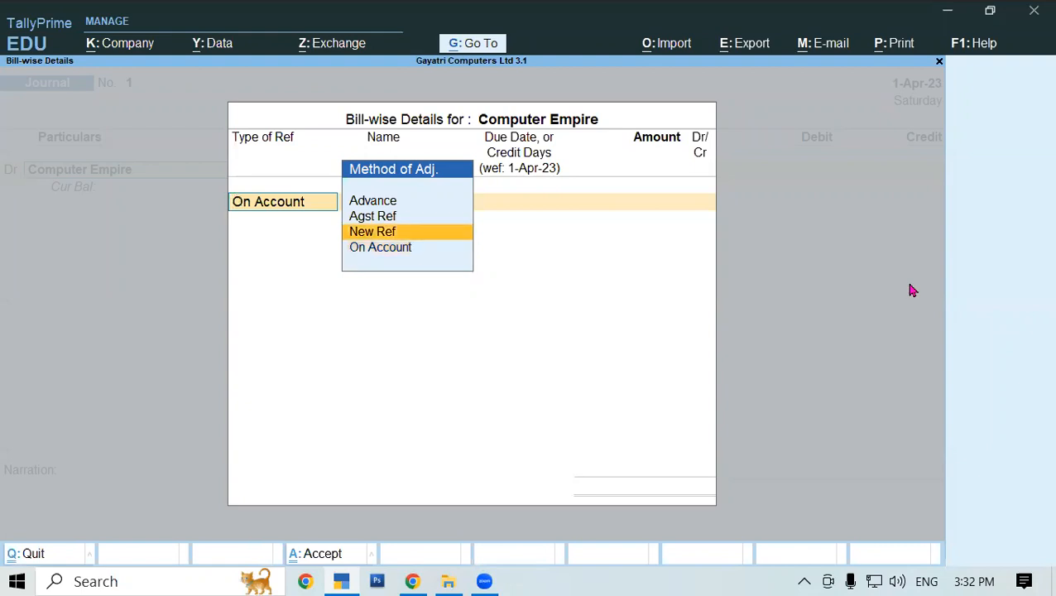
key("Return")
key("Return")
key("Return")
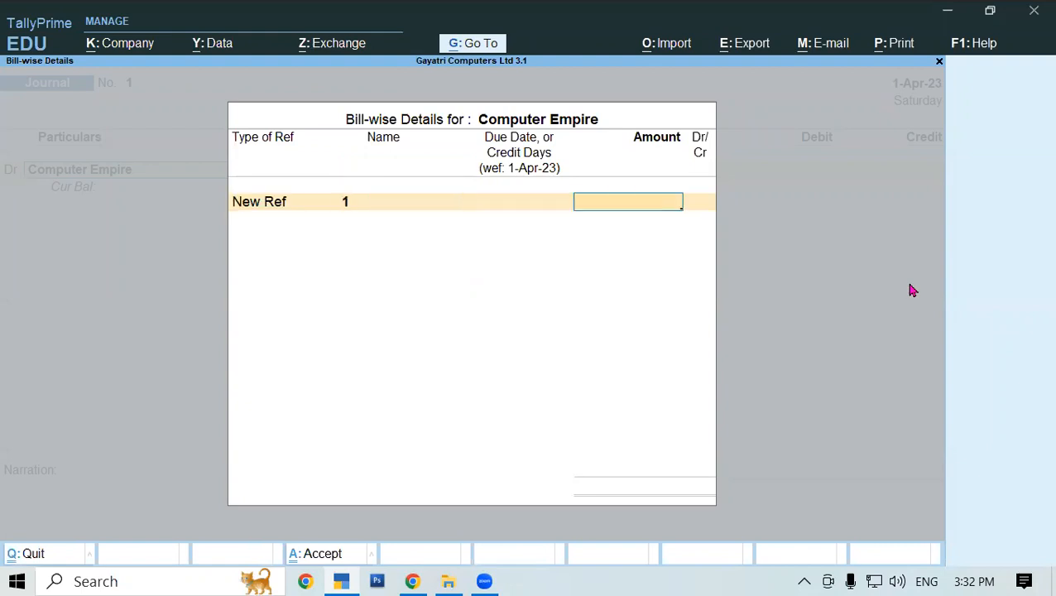
type("25000")
key("Return")
key("Return")
key("Return")
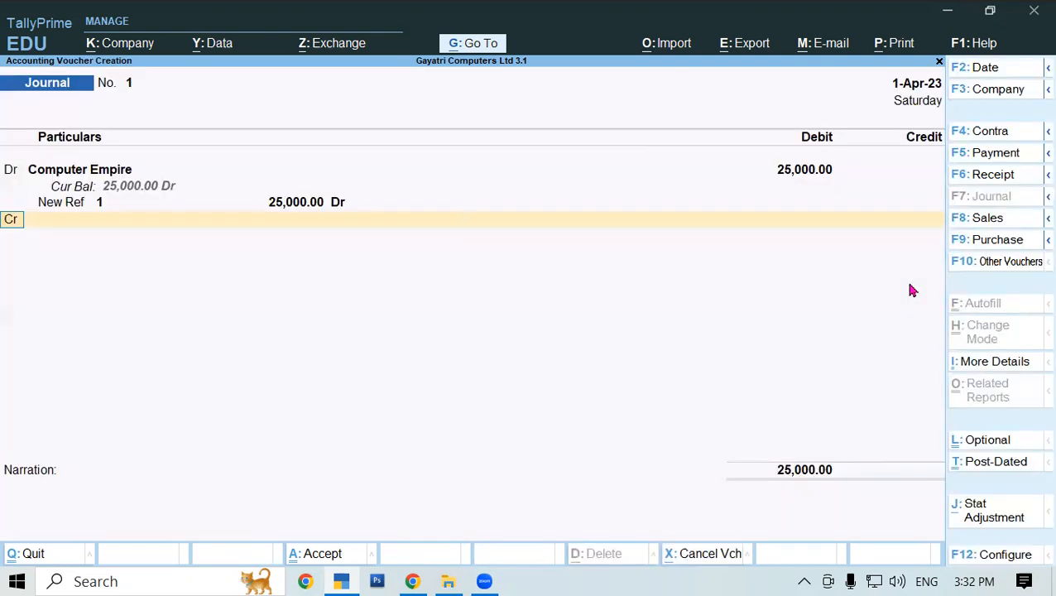
- Add a second debit line for Provision for Depreciation with 1,500
type("d")
key("Return")
type("Pr")
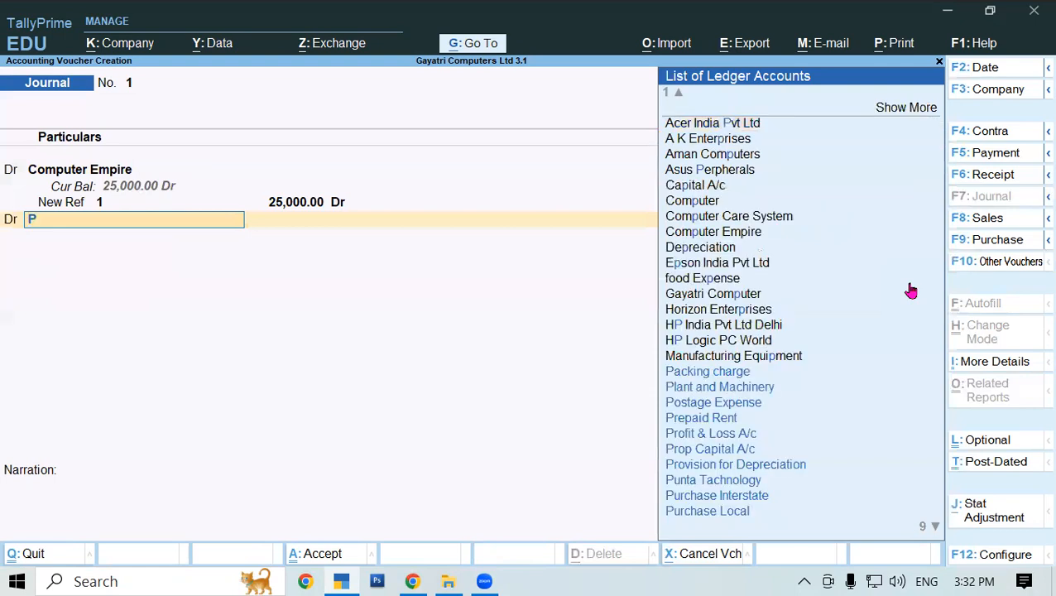
key("Down")
key("Down")
key("Down")
key("Return")
type("1500")
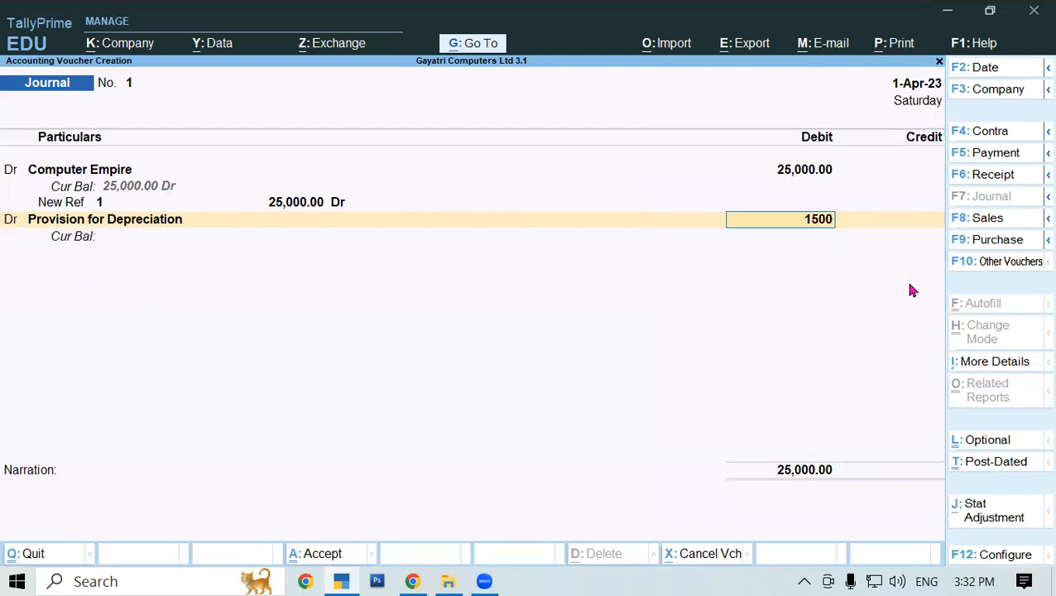
key("Return")
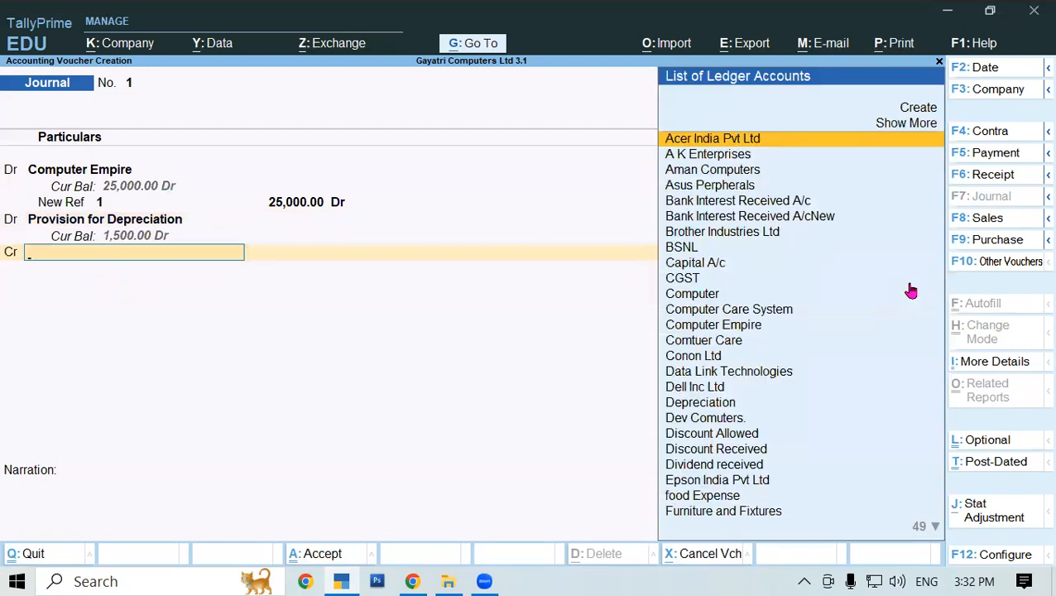
- Add Loss on Sales of Assets on the third line, switch it from credit to debit, and enter 3,500
type("Los")
key("Return")
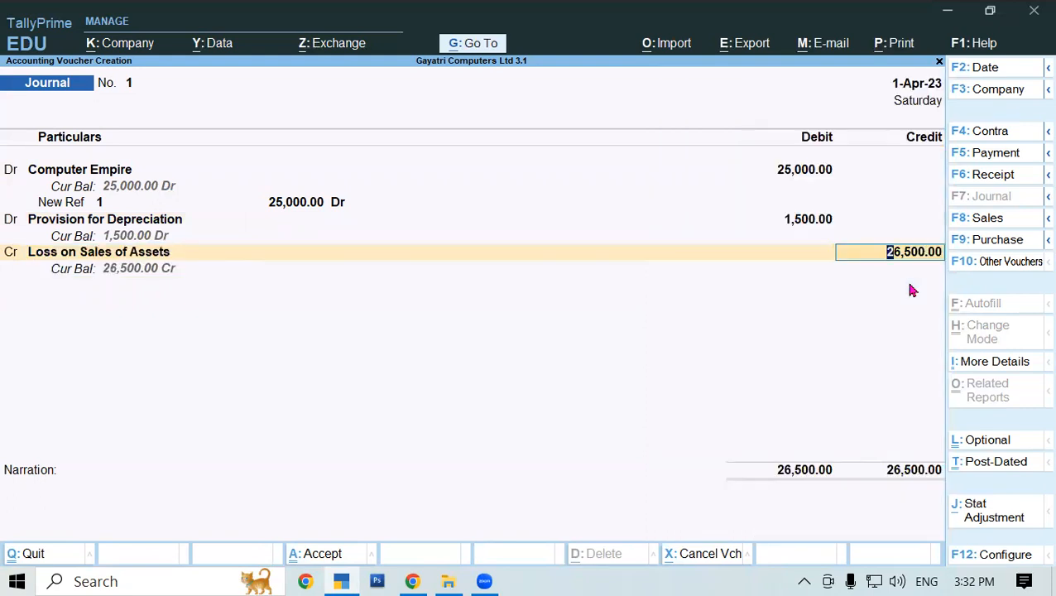
key("BackSpace")
key("BackSpace")
type("d")
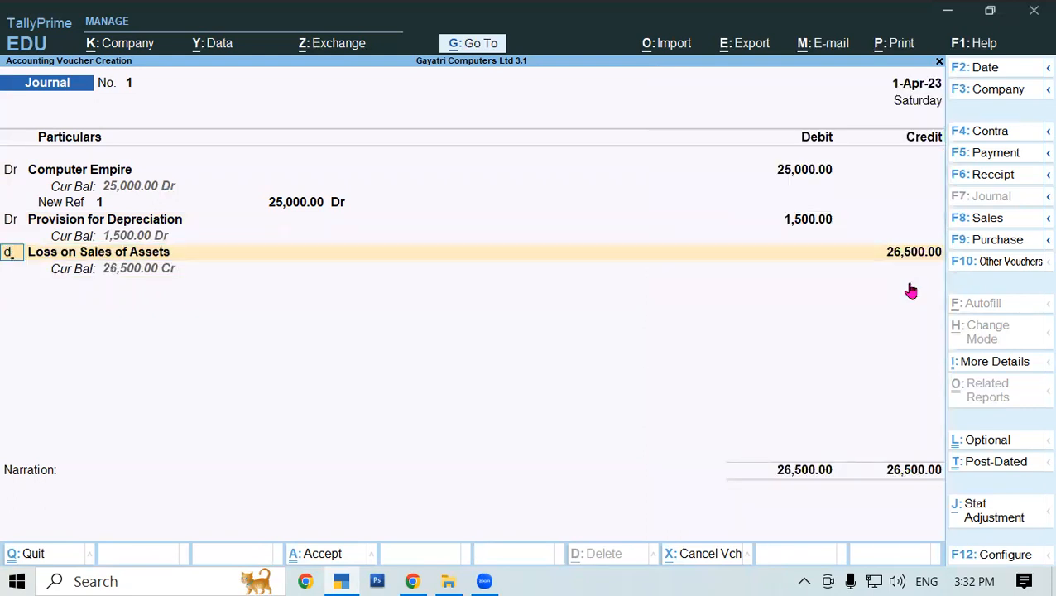
key("Return")
key("Return")
type("3,500")
key("Return")
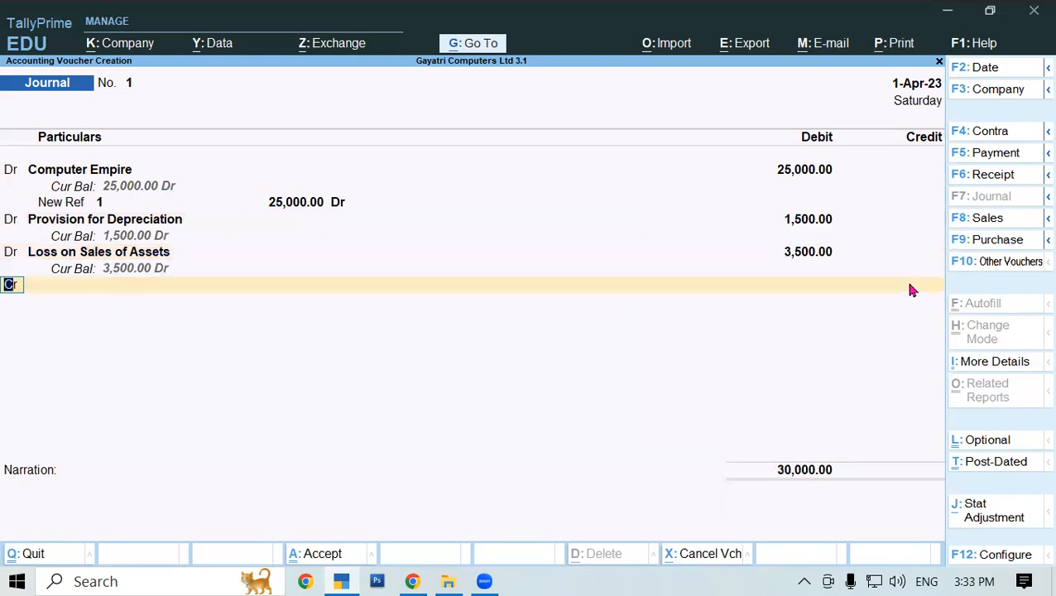
- Credit the Computer ledger with 30,000 on the fourth line and accept the journal voucher
key("Return")
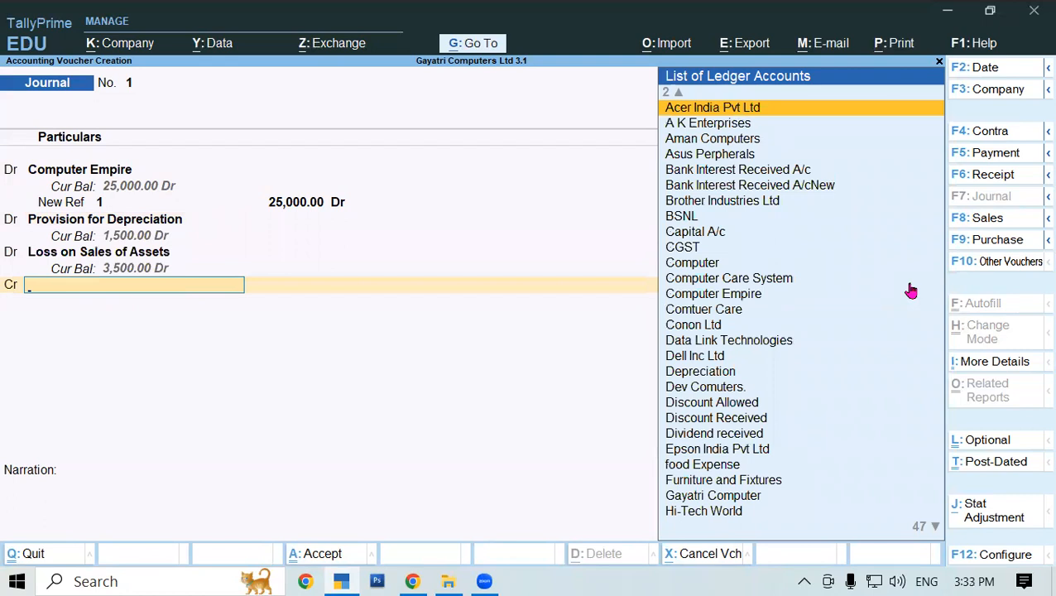
type("Ca")
key("Down")
key("Down")
key("Down")
key("Return")
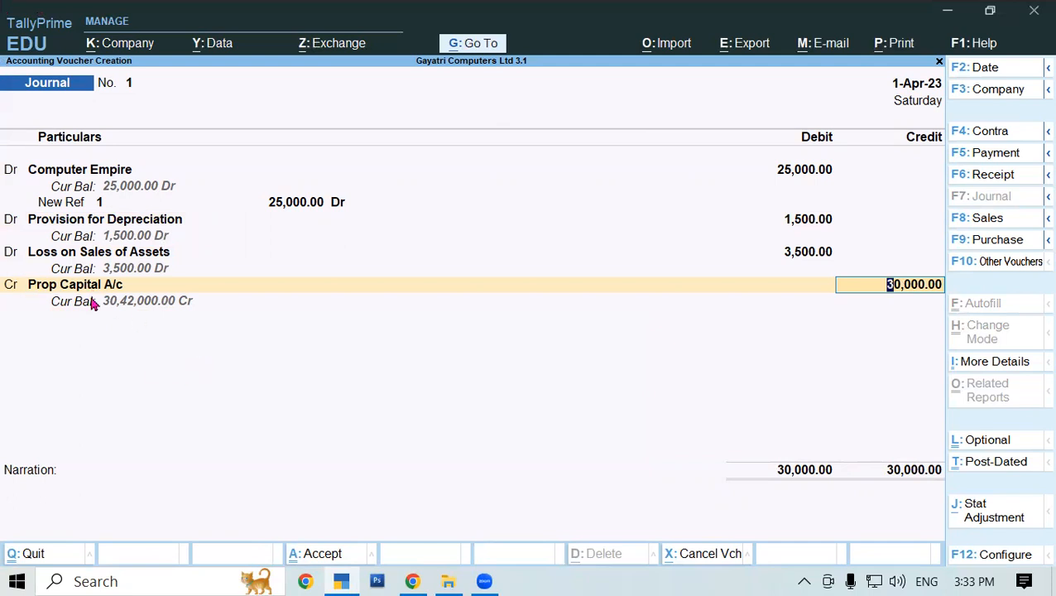
key("BackSpace")
type("C")
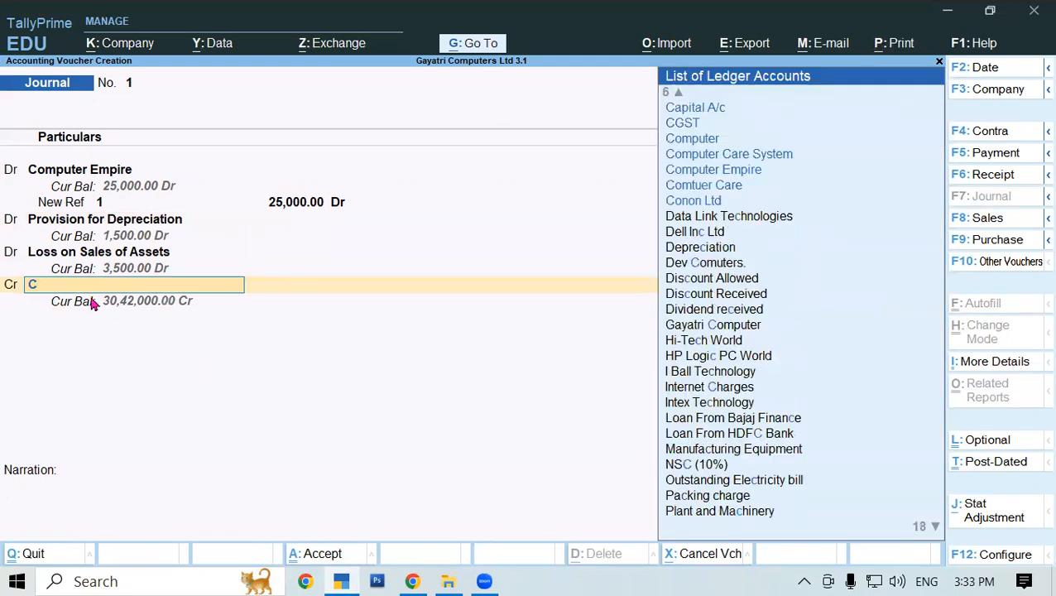
key("Down")
key("Down")
key("Down")
key("Return")
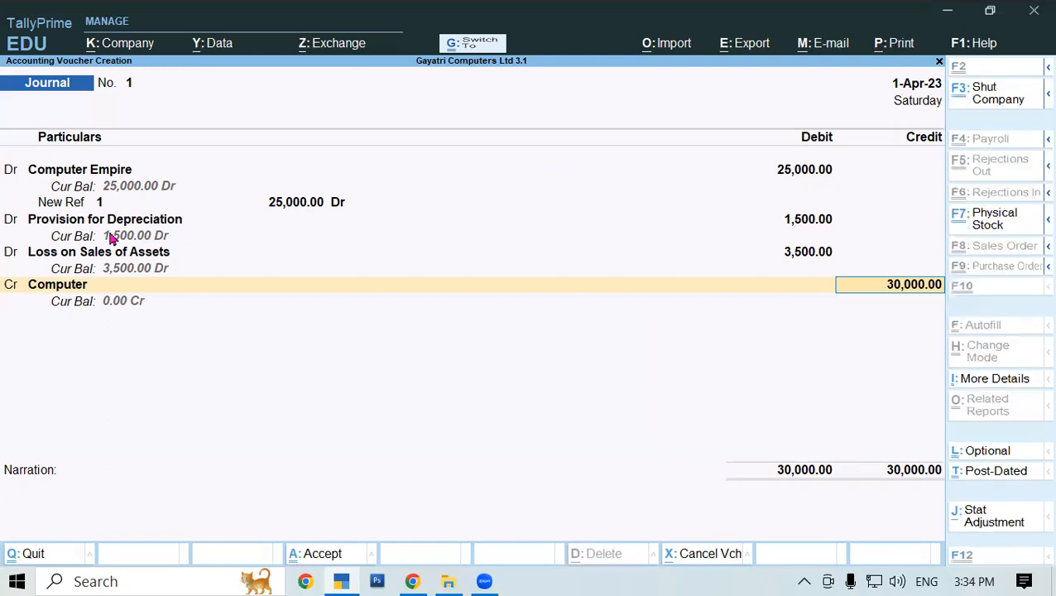
key("ctrl+a")
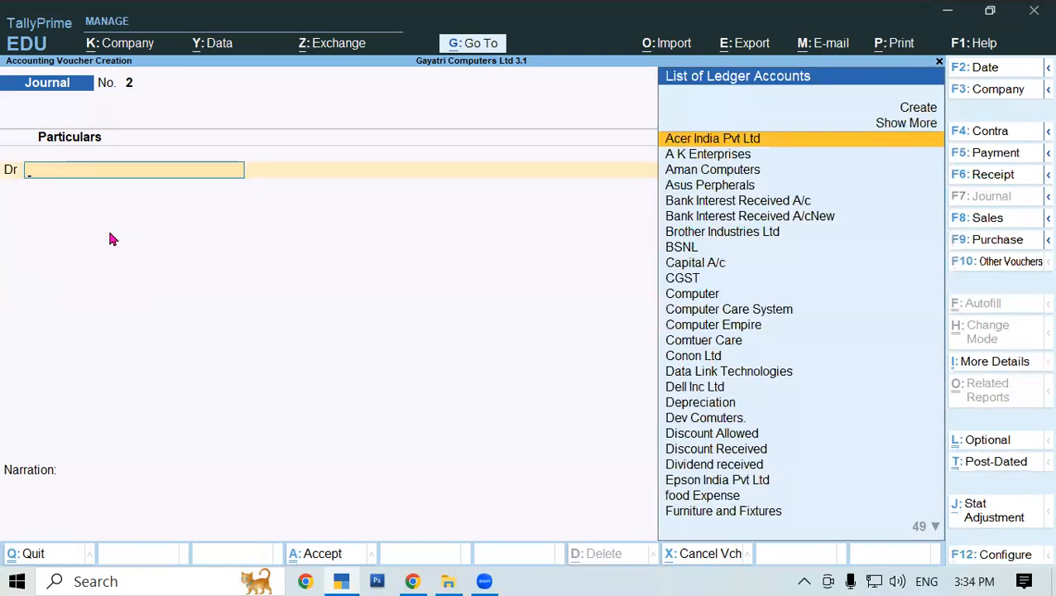
- Switch to the course PDF in Chrome and examine the Profit & Loss Account example below the depreciation entry
left_click(439, 581)
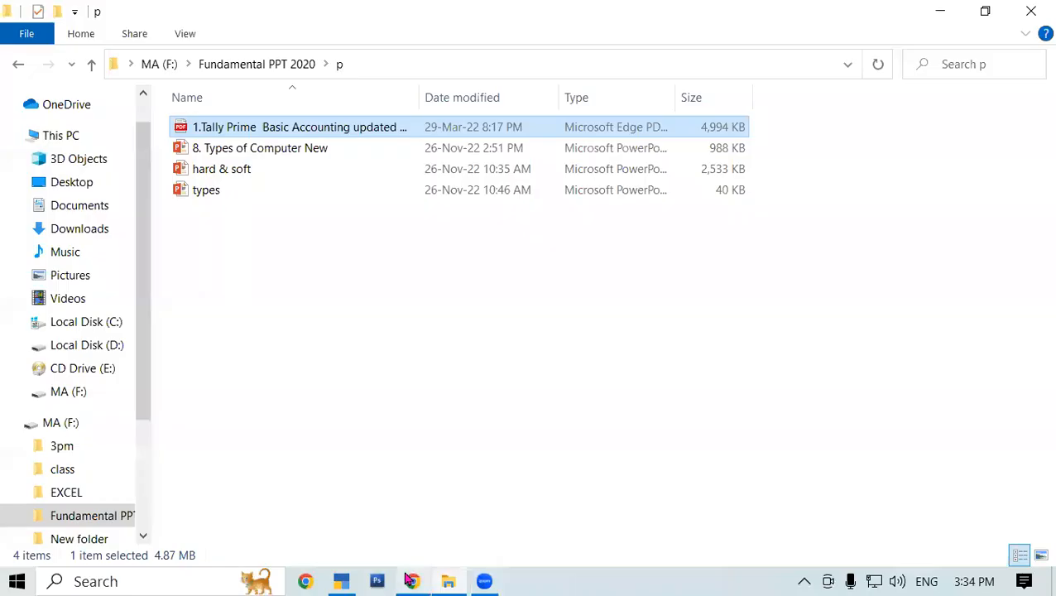
left_click(411, 581)
scroll(406, 424, "down", 2)
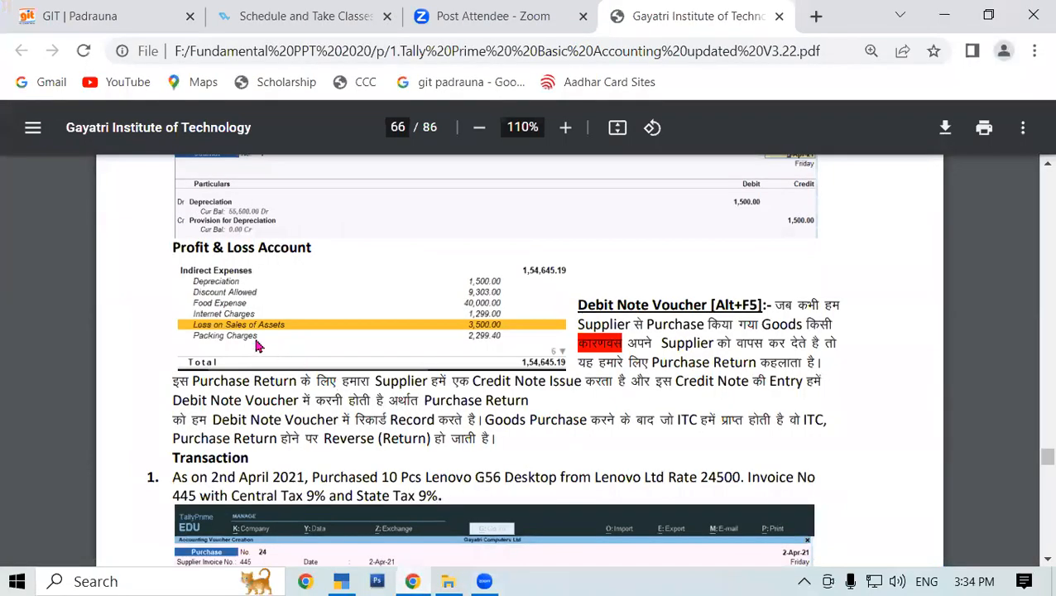
left_click_drag(174, 242, 333, 247)
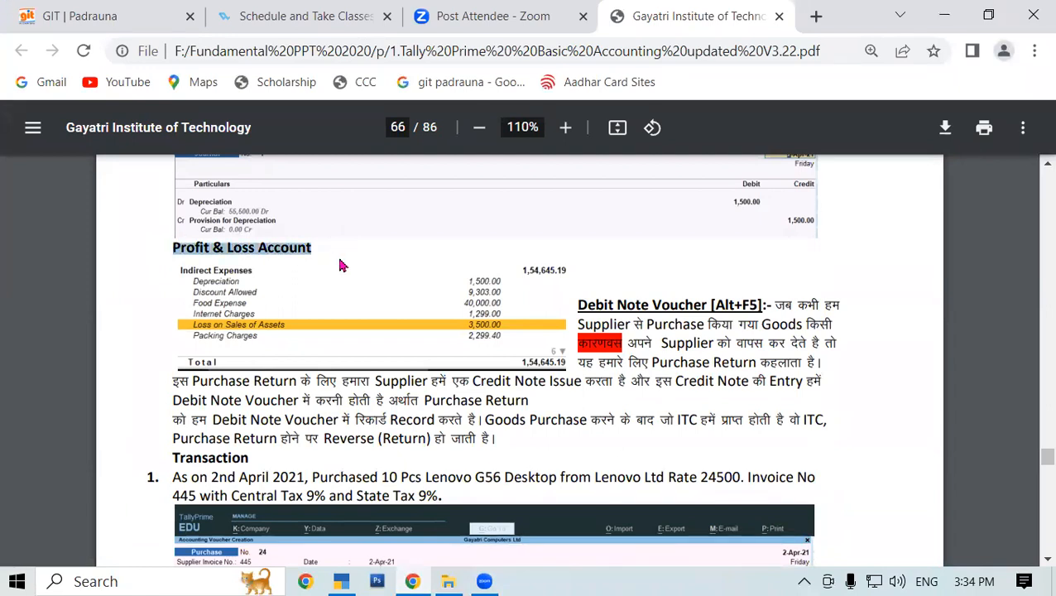
- Return to TallyPrime, leave the new voucher, and open the Profit & Loss A/c report in detailed view
left_click(341, 581)
key("Escape")
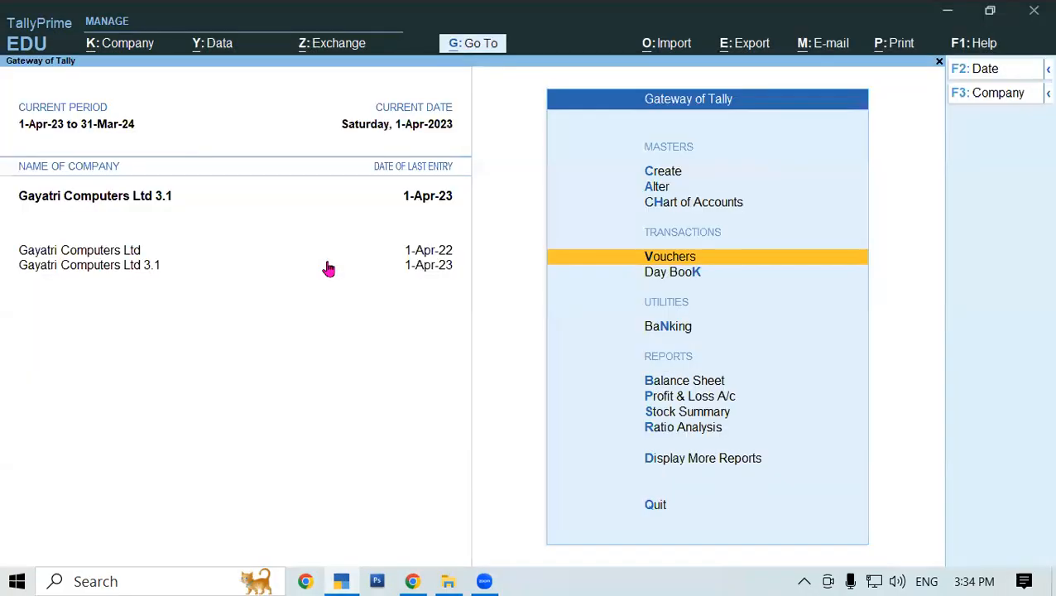
key("Down")
key("Down")
key("Down")
key("Down")
key("Return")
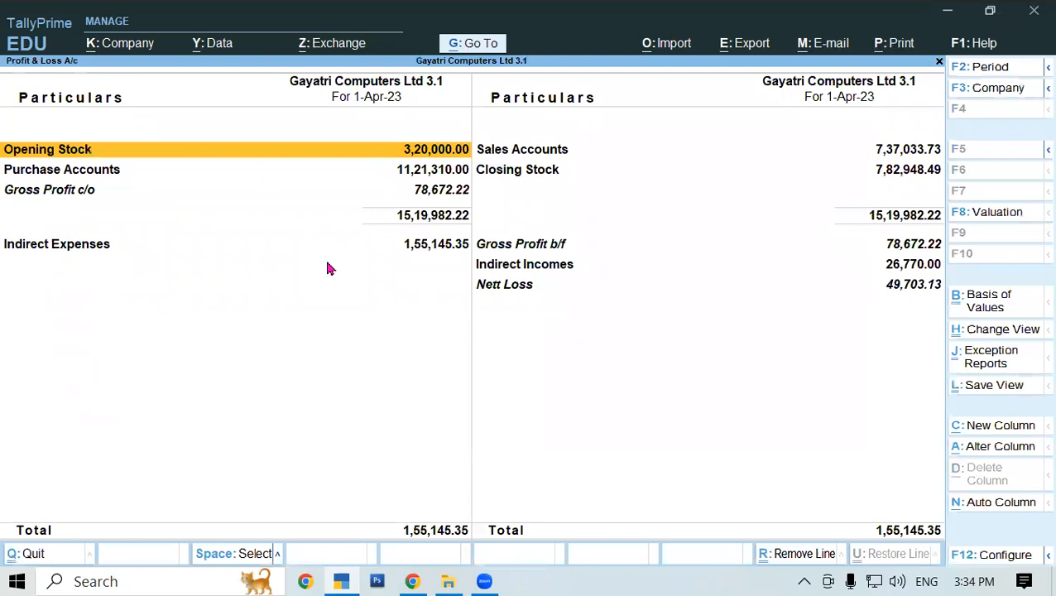
key("alt")
key("alt+f5")
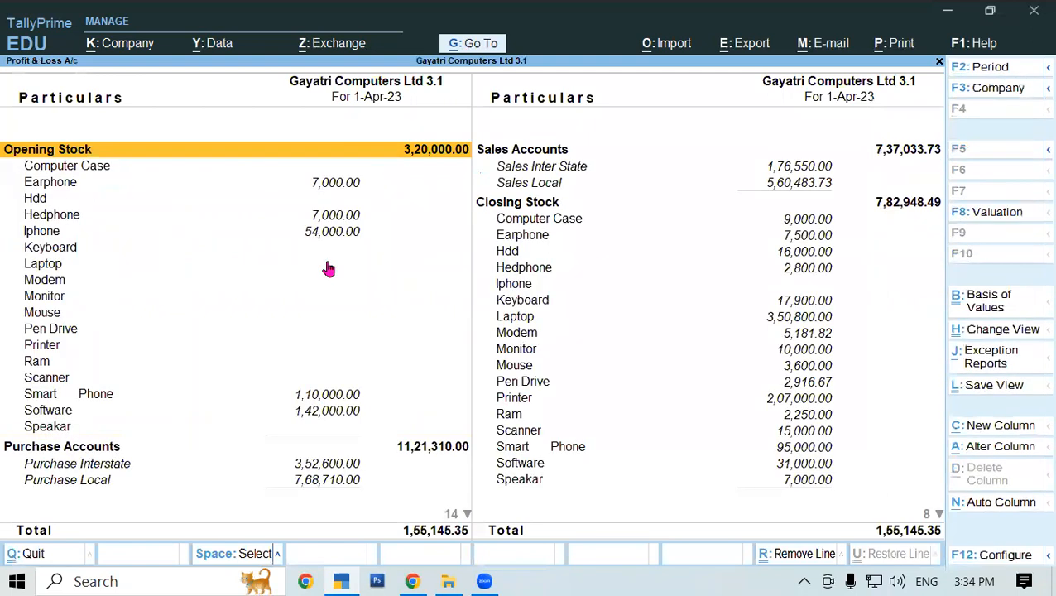
- Examine Loss on Sales of Assets under Indirect Expenses in the Profit & Loss A/c, and close the report
key("Down")
key("Down")
key("Down")
key("Down")
key("Down")
key("Down")
key("Down")
key("Down")
key("Down")
key("Down")
key("Down")
key("Down")
key("Down")
key("Down")
key("Down")
key("Down")
key("Down")
key("Down")
key("Down")
key("Down")
key("Down")
key("Down")
key("Down")
key("Down")
key("Down")
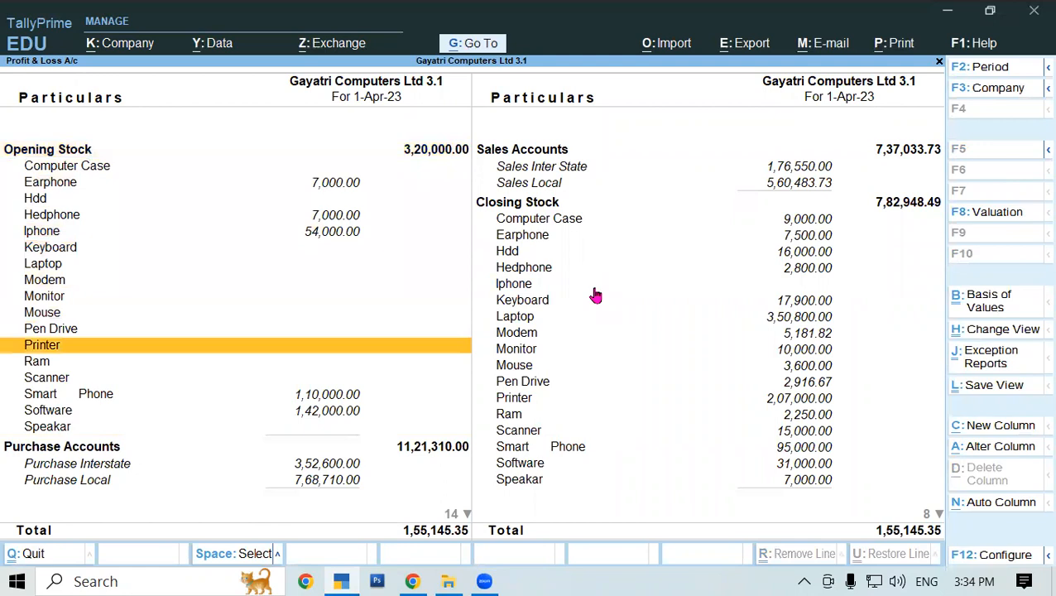
key("Down")
key("Down")
key("Down")
key("Down")
key("Down")
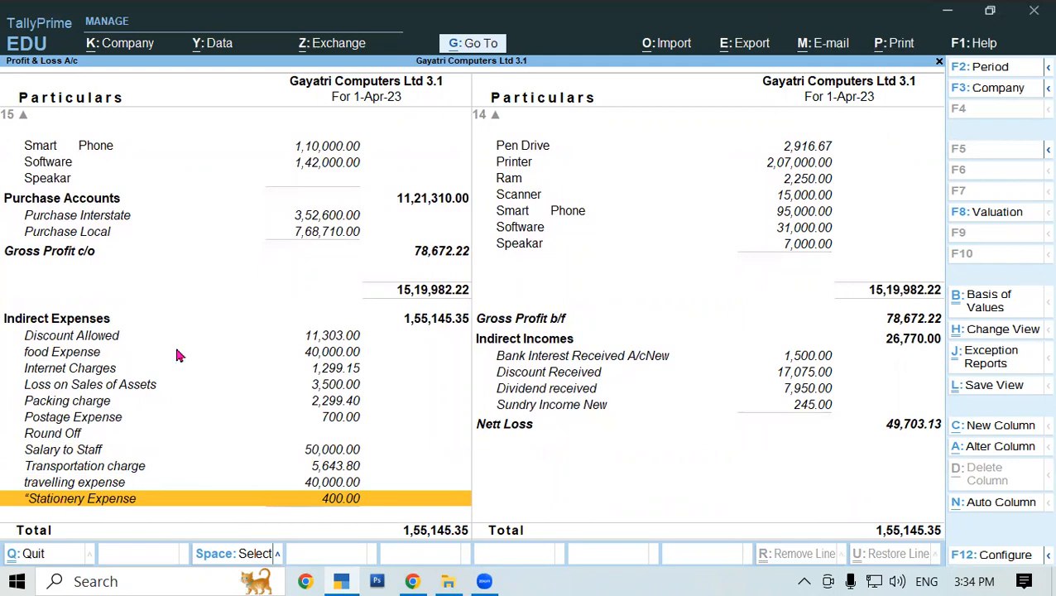
left_click(63, 386)
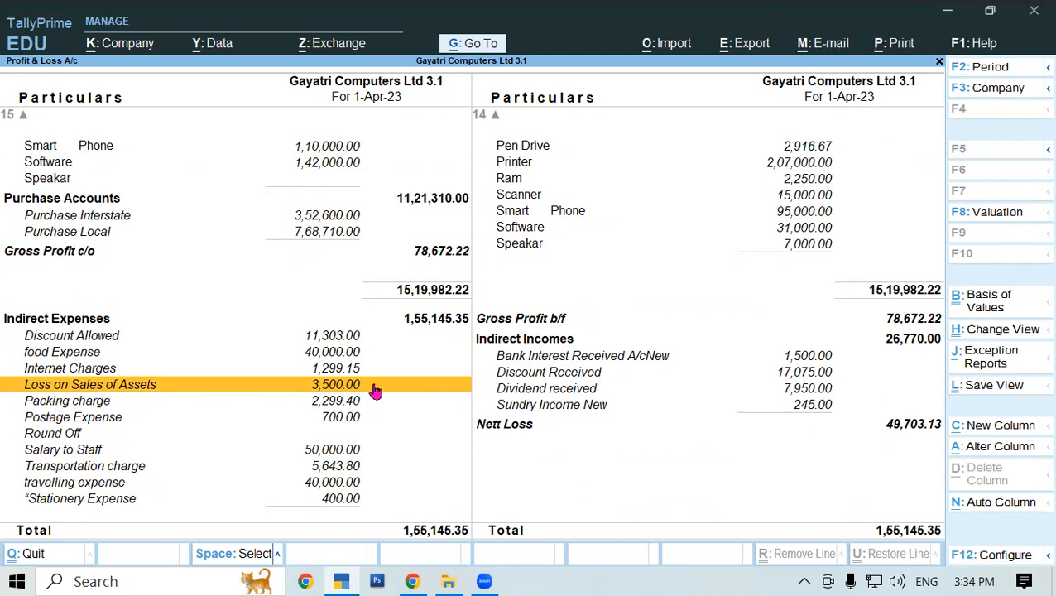
left_click(424, 480)
key("Escape")
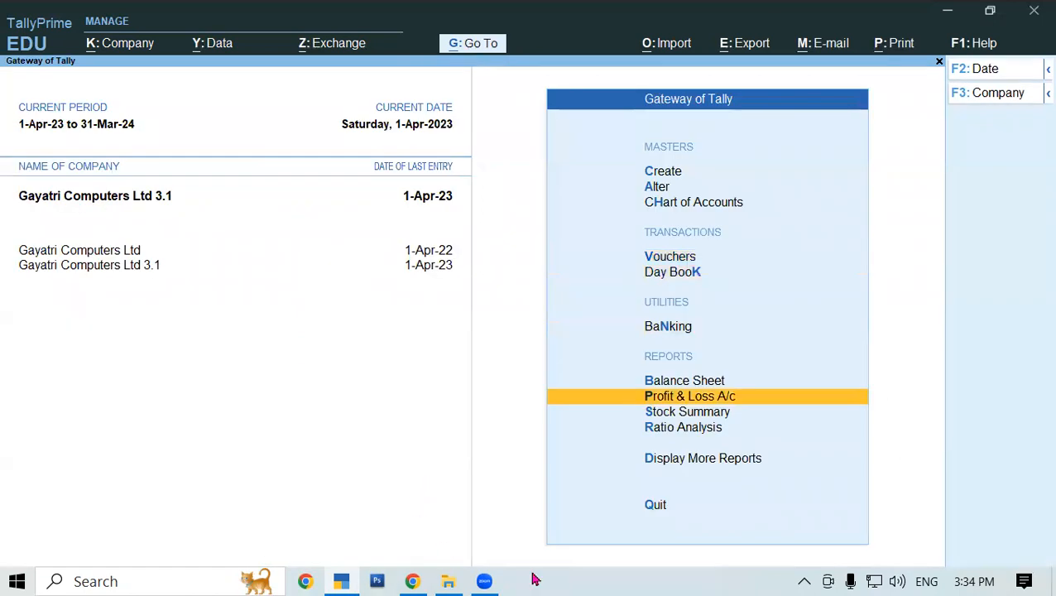
- Open a blank journal voucher from the Gateway of Tally
left_click(669, 258)
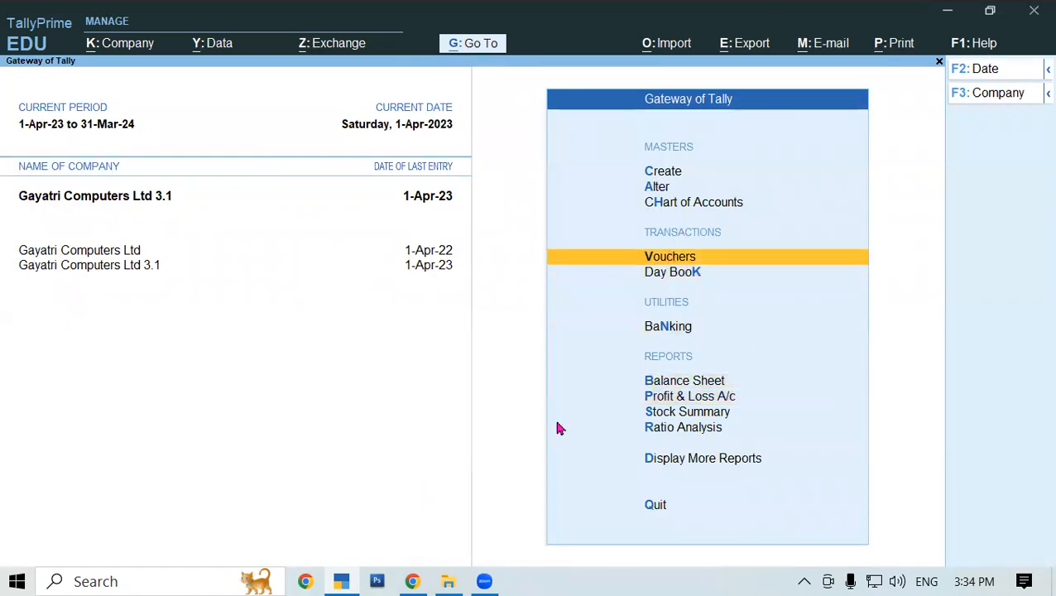
left_click(665, 262)
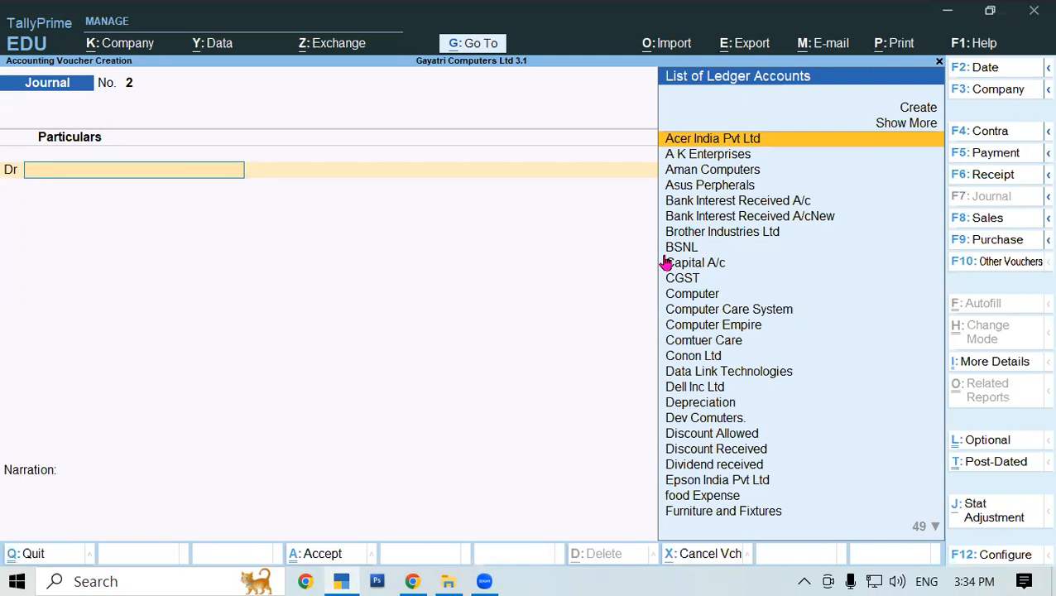
left_click_drag(335, 221, 362, 267)
mouse_move(390, 219)
left_mouse_down()
mouse_move(407, 212)
mouse_move(390, 220)
left_mouse_up()
left_click_drag(445, 261, 438, 266)
mouse_move(435, 210)
left_mouse_down()
mouse_move(452, 232)
mouse_move(435, 212)
left_mouse_up()
mouse_move(461, 205)
left_mouse_down()
mouse_move(470, 228)
mouse_move(466, 208)
left_mouse_up()
mouse_move(497, 187)
left_mouse_down()
mouse_move(510, 220)
mouse_move(500, 203)
left_mouse_up()
mouse_move(290, 341)
left_mouse_down()
mouse_move(403, 311)
mouse_move(389, 358)
left_mouse_up()
left_click(547, 101)
left_click_drag(418, 379, 362, 315)
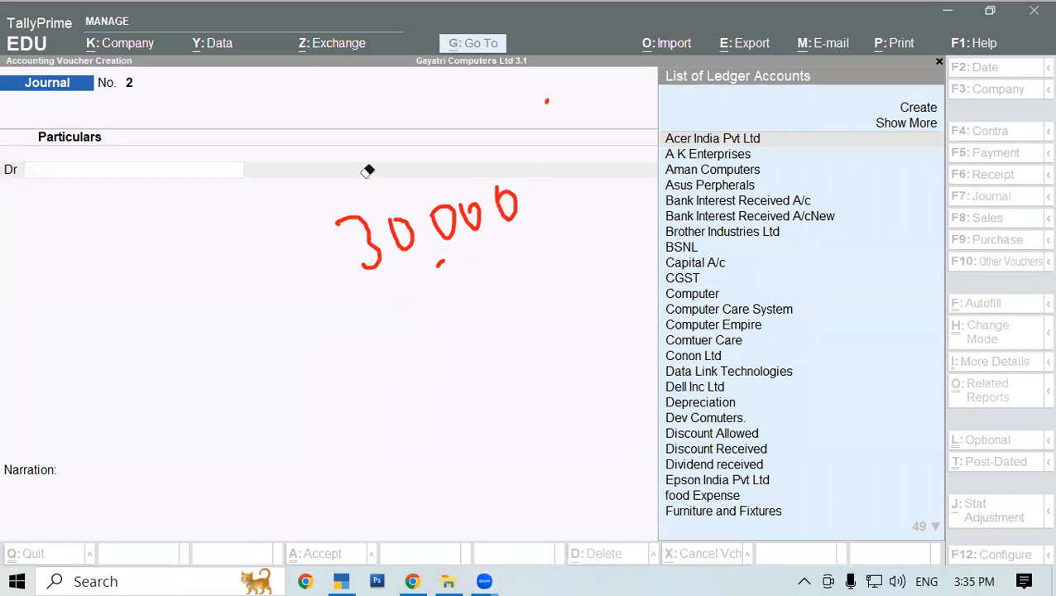
left_click_drag(264, 386, 311, 406)
mouse_move(327, 352)
left_mouse_down()
mouse_move(324, 394)
mouse_move(384, 333)
mouse_move(409, 344)
mouse_move(389, 333)
mouse_move(461, 310)
left_mouse_up()
left_click_drag(534, 266, 546, 290)
mouse_move(568, 243)
left_mouse_down()
mouse_move(548, 284)
mouse_move(613, 222)
mouse_move(600, 232)
mouse_move(617, 240)
left_mouse_up()
mouse_move(541, 346)
left_mouse_down()
mouse_move(566, 344)
mouse_move(570, 370)
left_mouse_up()
mouse_move(592, 325)
left_mouse_down()
mouse_move(591, 351)
mouse_move(633, 308)
mouse_move(625, 298)
mouse_move(637, 317)
mouse_move(523, 321)
mouse_move(579, 389)
mouse_move(673, 290)
left_mouse_up()
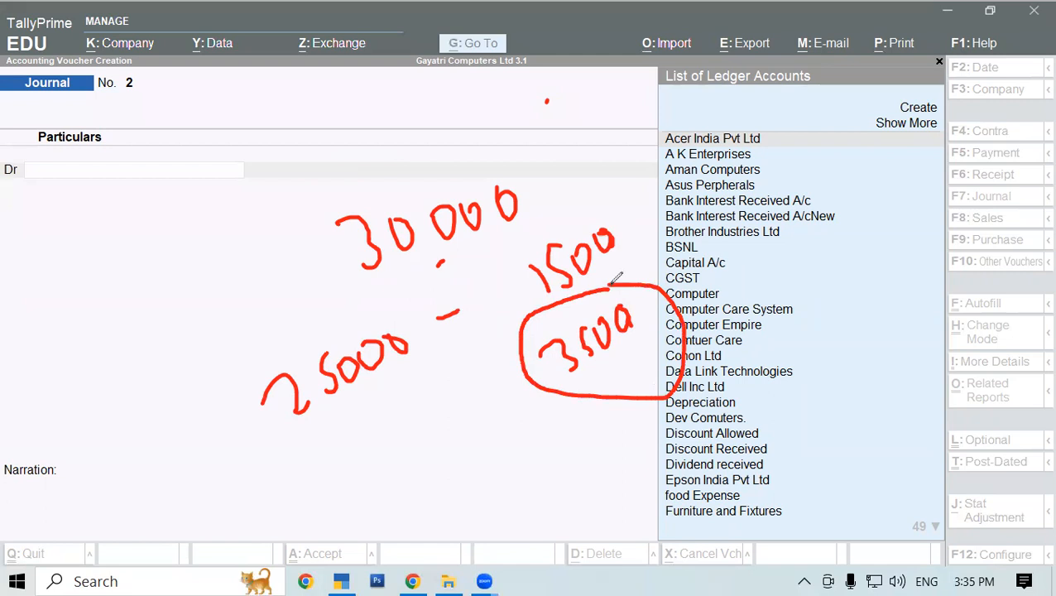
mouse_move(568, 222)
left_mouse_down()
mouse_move(512, 253)
mouse_move(529, 299)
mouse_move(606, 283)
mouse_move(629, 225)
mouse_move(591, 202)
mouse_move(563, 214)
left_mouse_up()
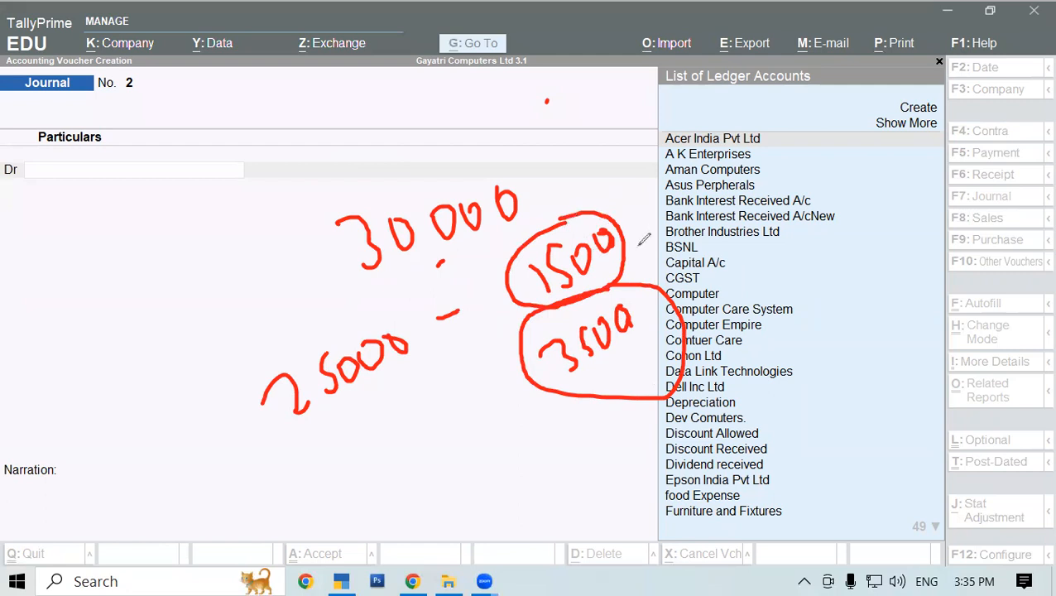
mouse_move(631, 234)
left_mouse_down()
mouse_move(675, 220)
mouse_move(701, 281)
mouse_move(713, 262)
left_mouse_up()
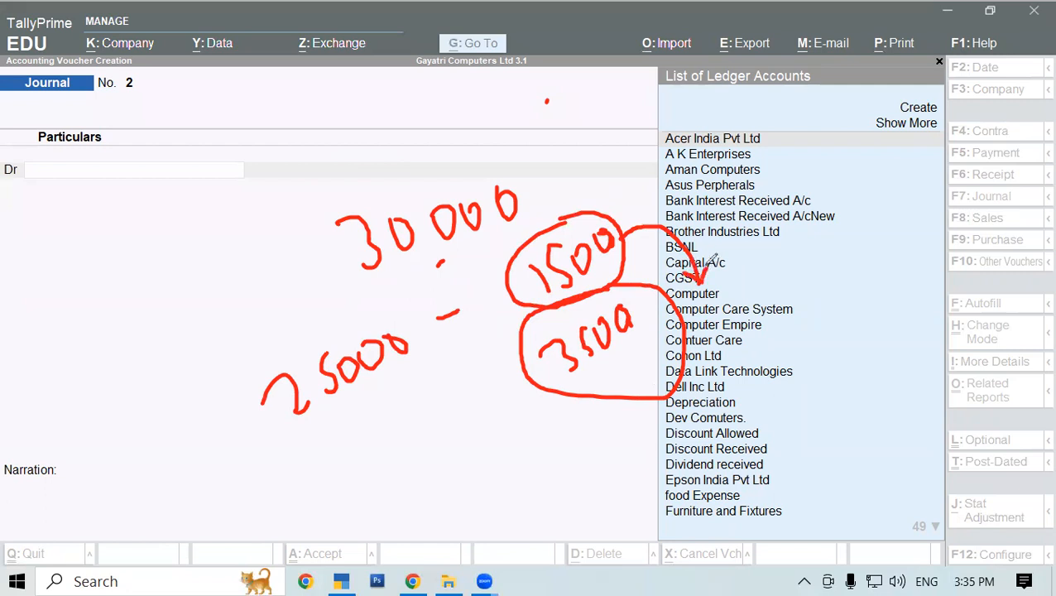
left_click(706, 166)
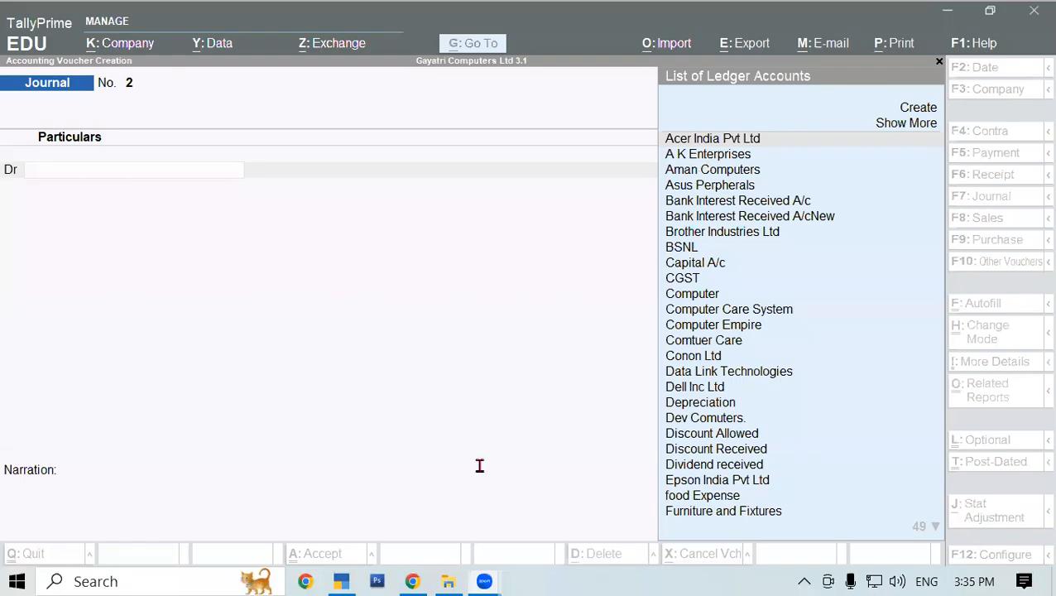
- Compare the journal voucher with the depreciation entry in the course PDF, and debit Depreciation with 1,500 in TallyPrime
key("alt+Tab")
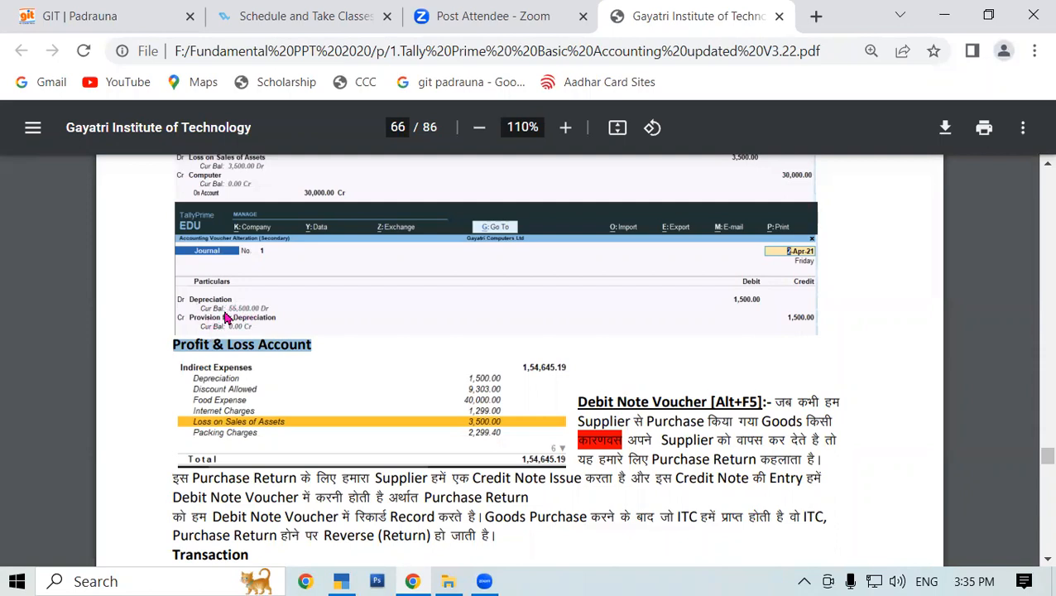
left_click(350, 579)
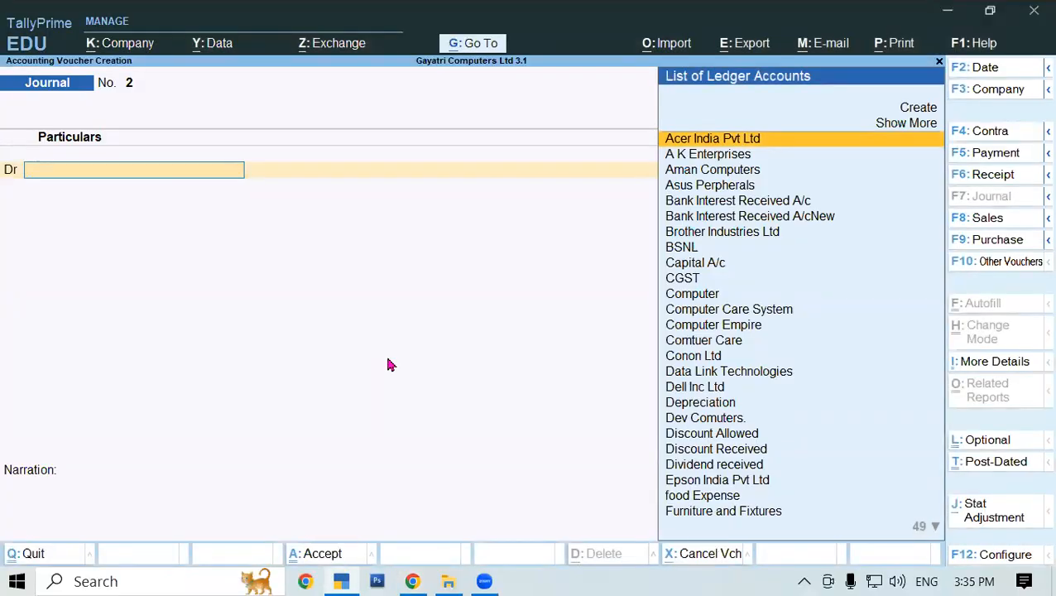
left_click(413, 581)
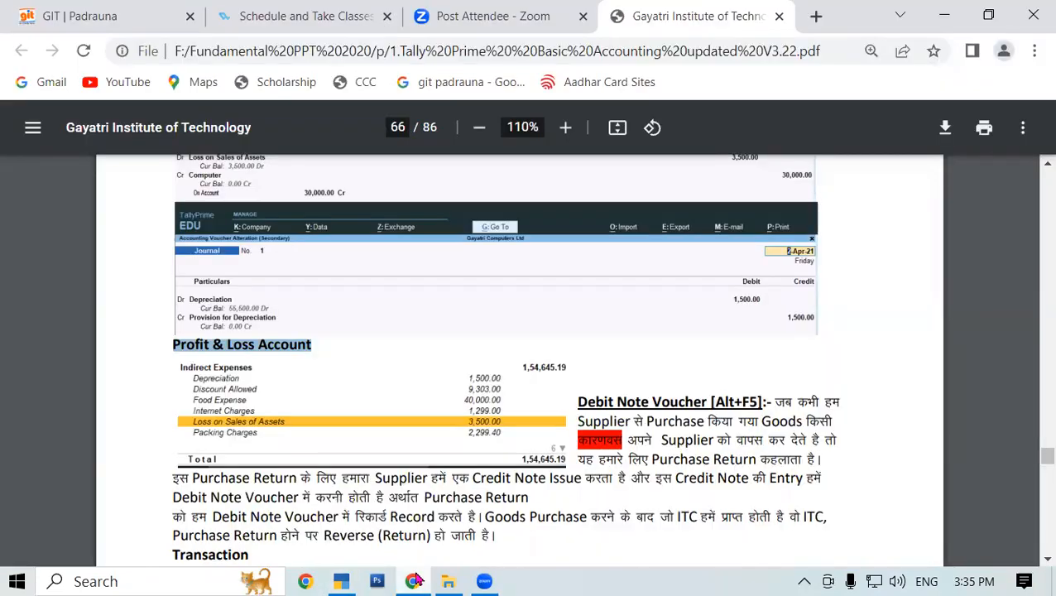
left_click(341, 581)
type("De")
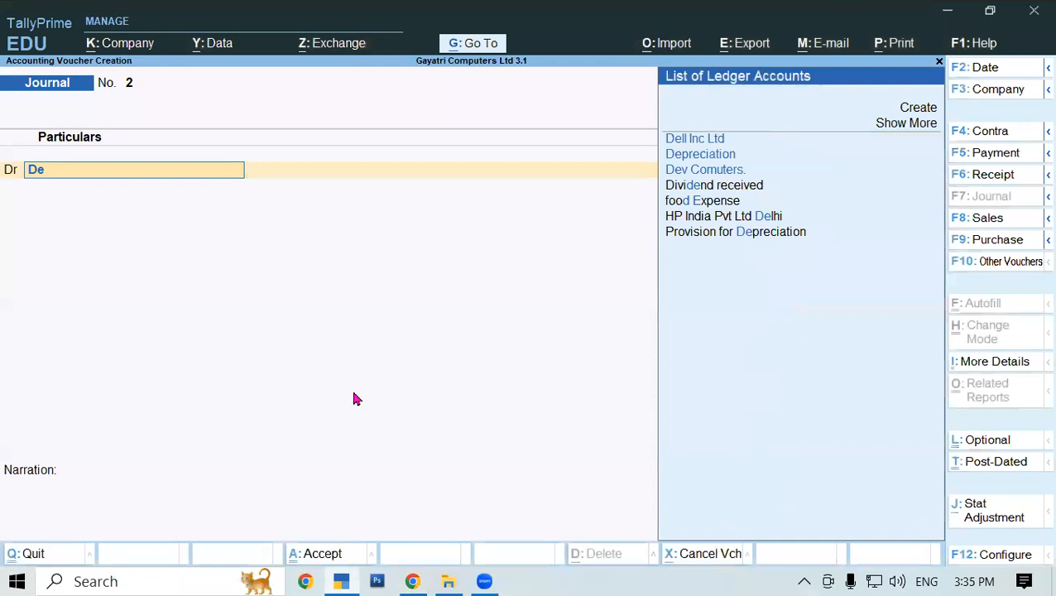
key("Down")
key("Return")
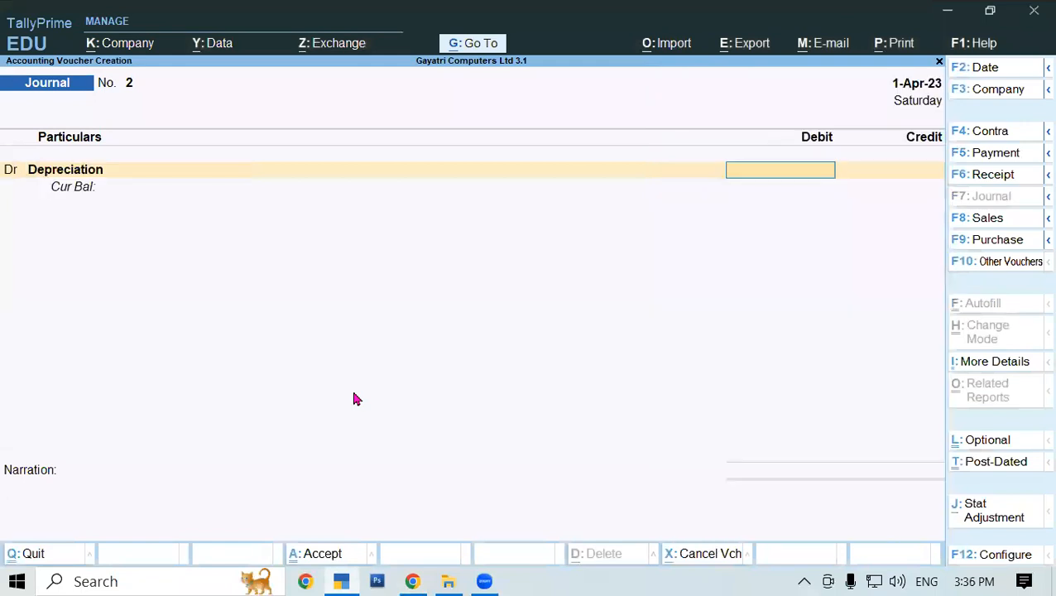
type("1500")
key("Return")
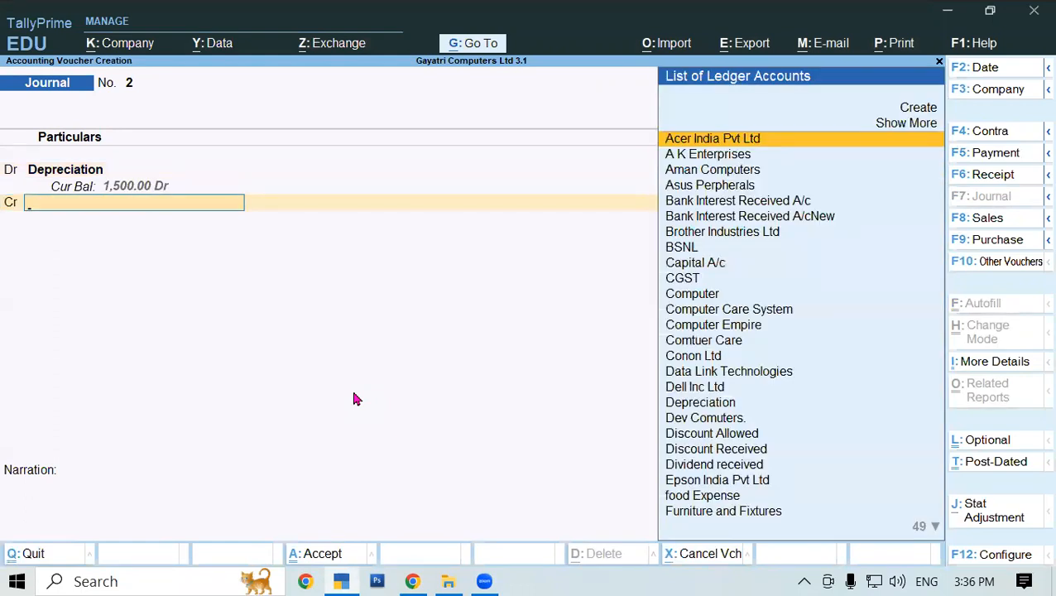
- Credit the Provision for Depreciation ledger with 1,500 in the journal voucher
type("Pr")
key("Down")
key("Down")
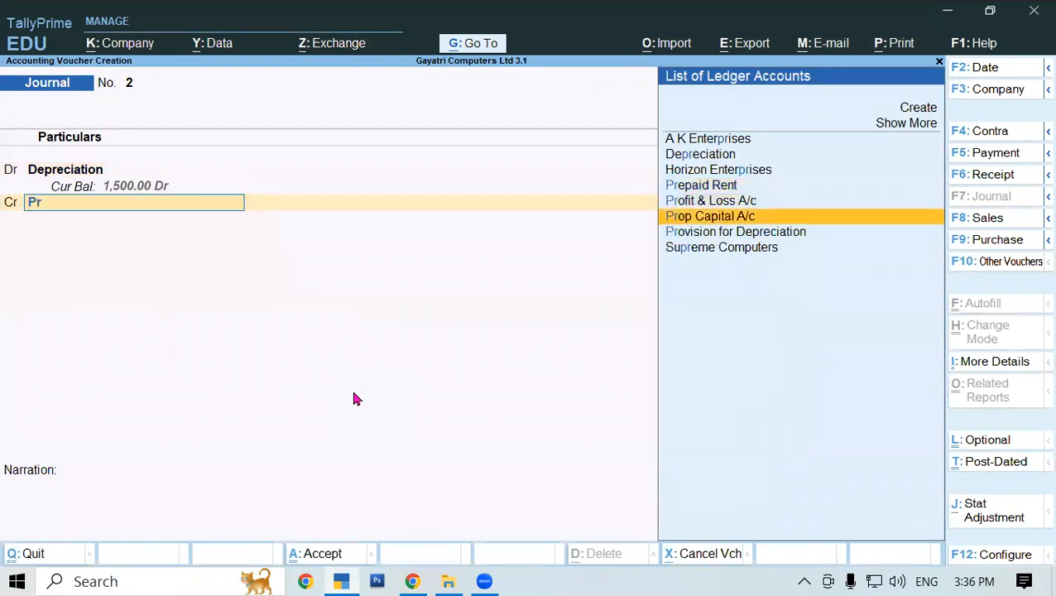
key("Down")
key("Return")
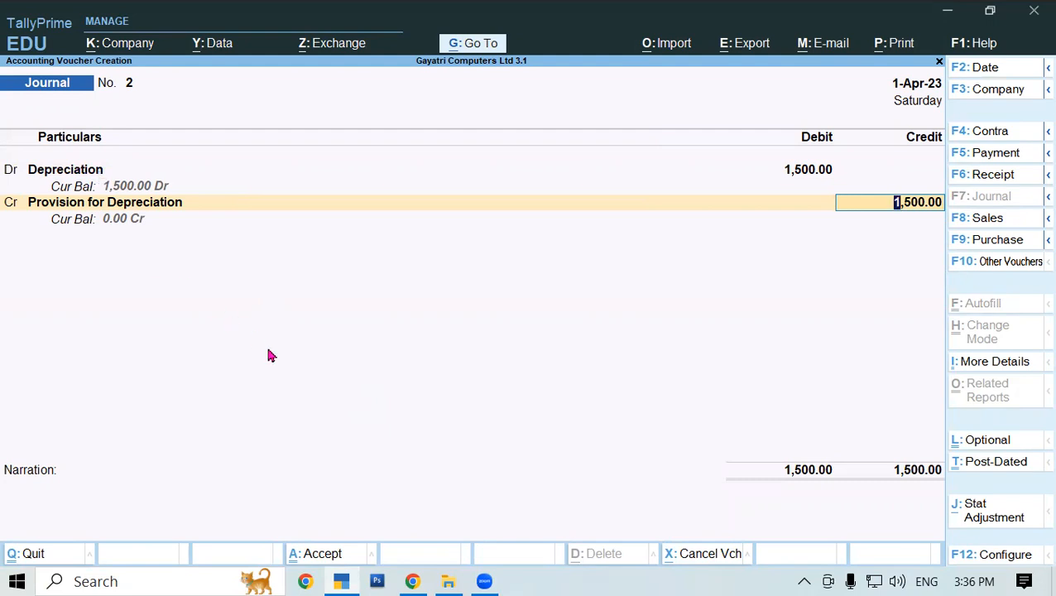
- Switch to the course PDF in Chrome and examine the groups for the Depreciation and Provision for Depreciation ledgers, clearing any pen marks
left_click(413, 581)
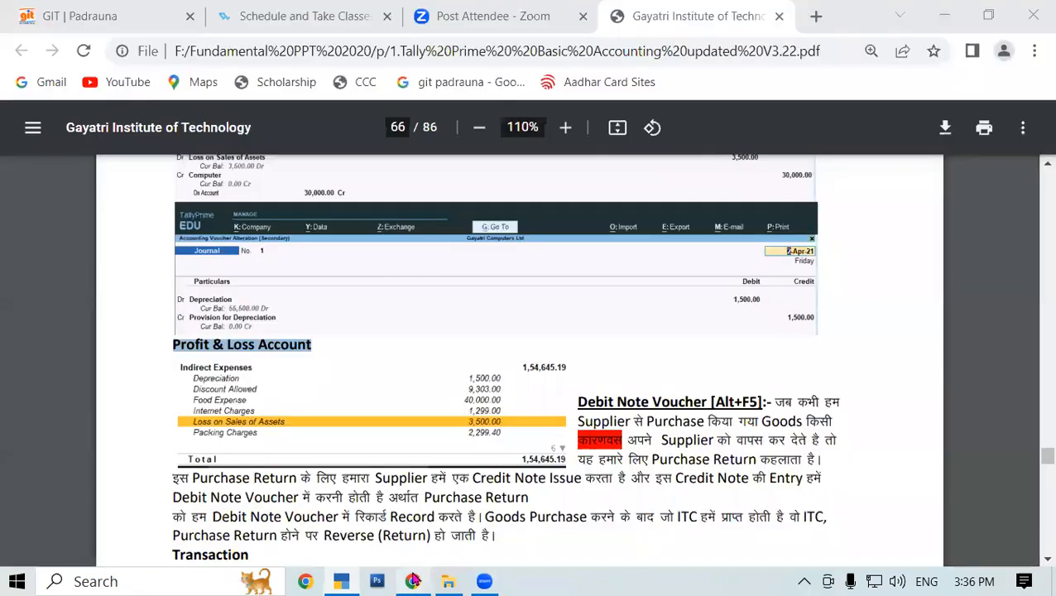
scroll(384, 380, "up", 5)
scroll(406, 367, "up", 1)
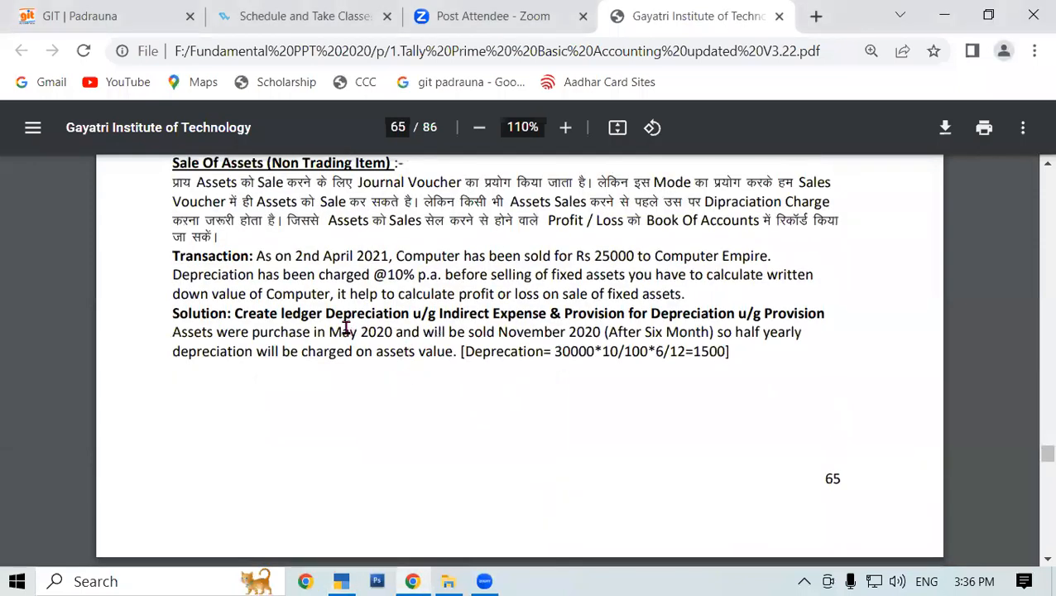
left_click_drag(327, 314, 546, 315)
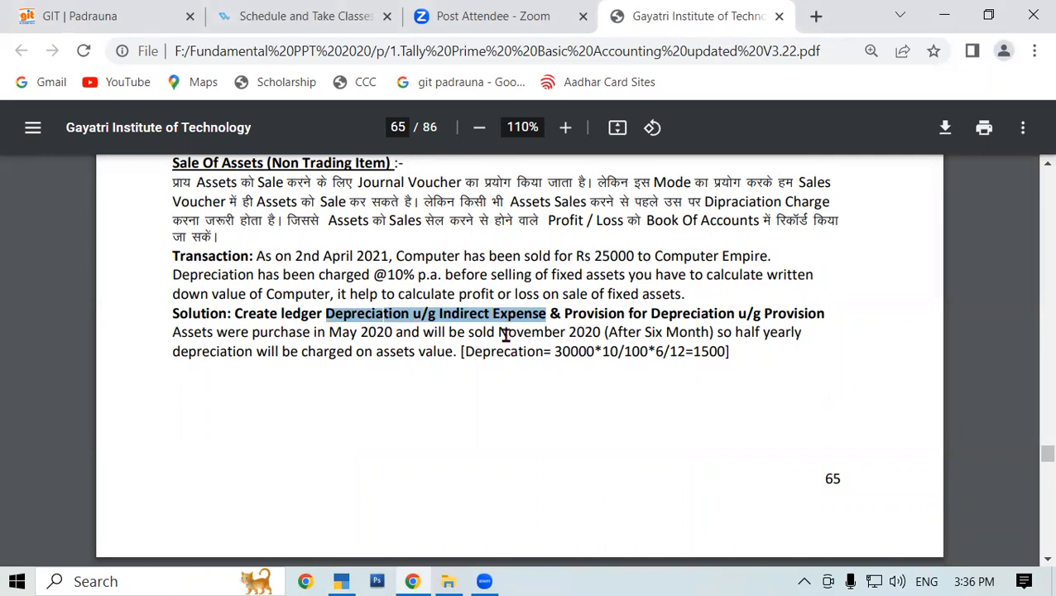
left_click_drag(579, 314, 786, 313)
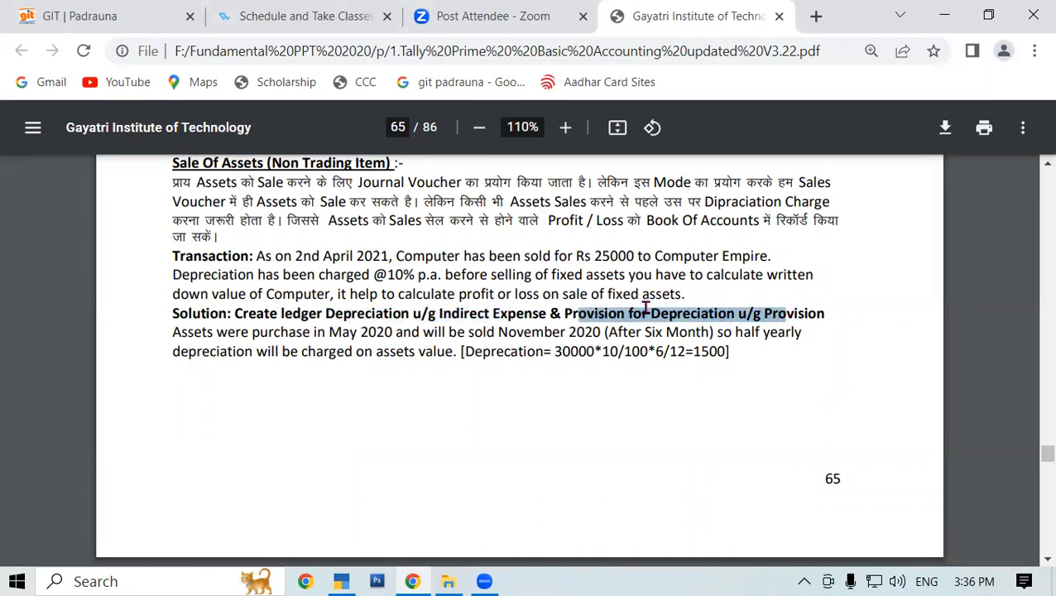
double_click(774, 314)
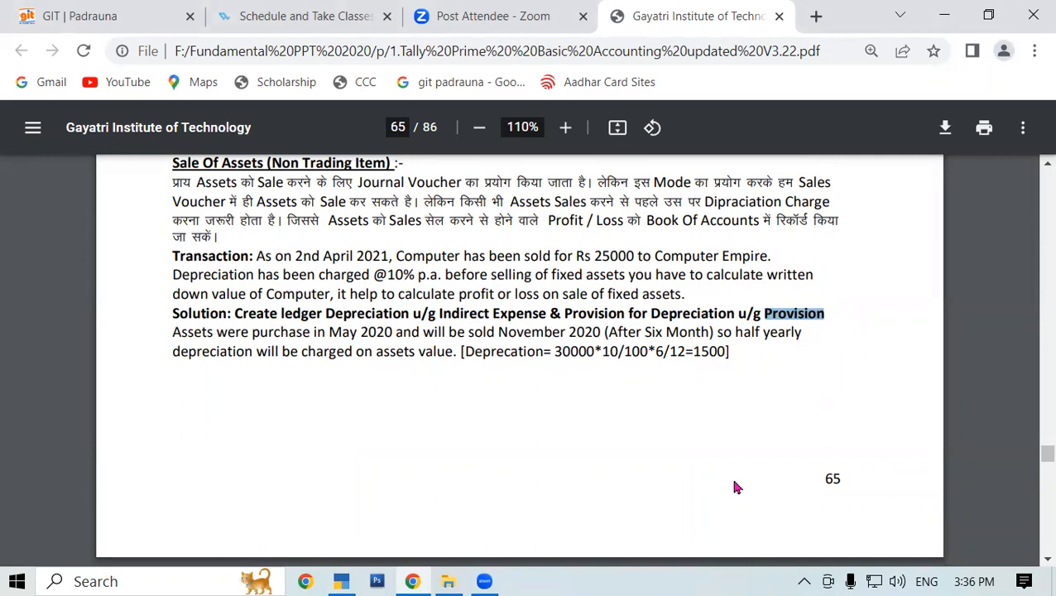
left_click_drag(791, 311, 499, 303)
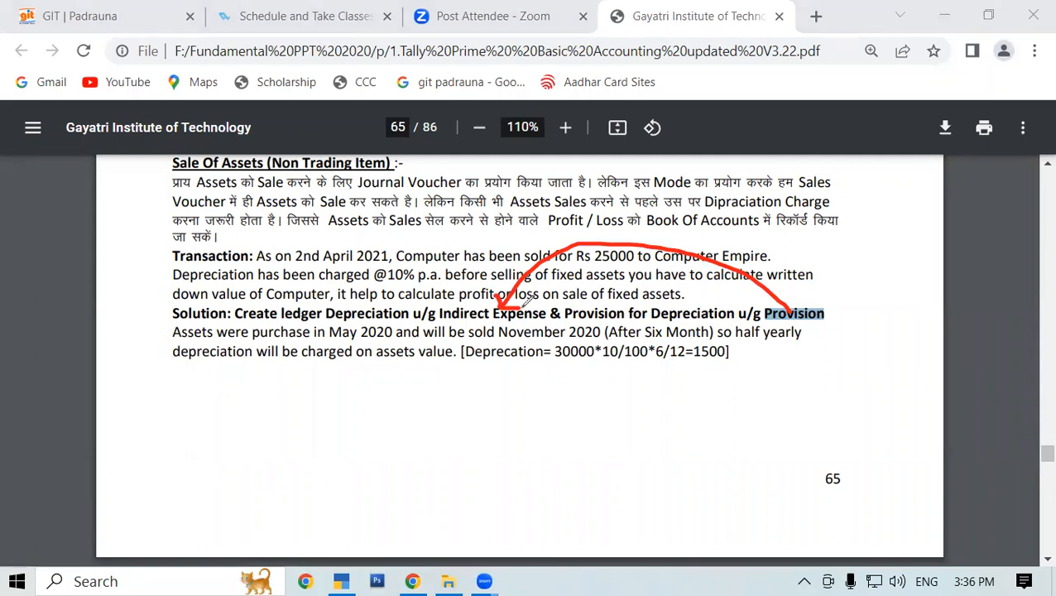
left_click(514, 170)
mouse_move(557, 256)
left_mouse_down()
mouse_move(444, 320)
mouse_move(565, 266)
left_mouse_up()
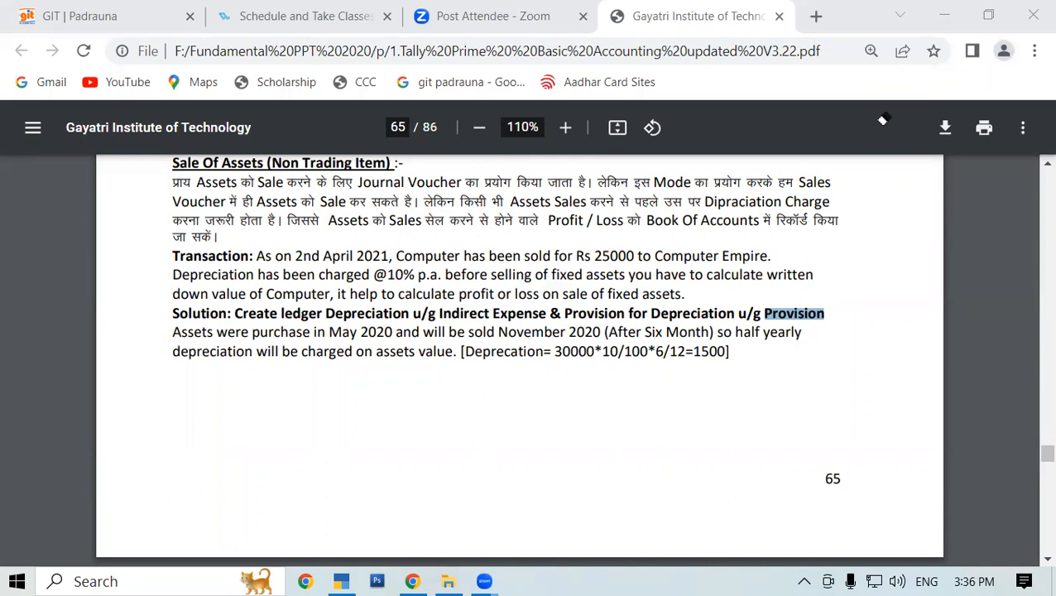
- Return to TallyPrime and save the depreciation journal voucher without a narration
left_click(354, 579)
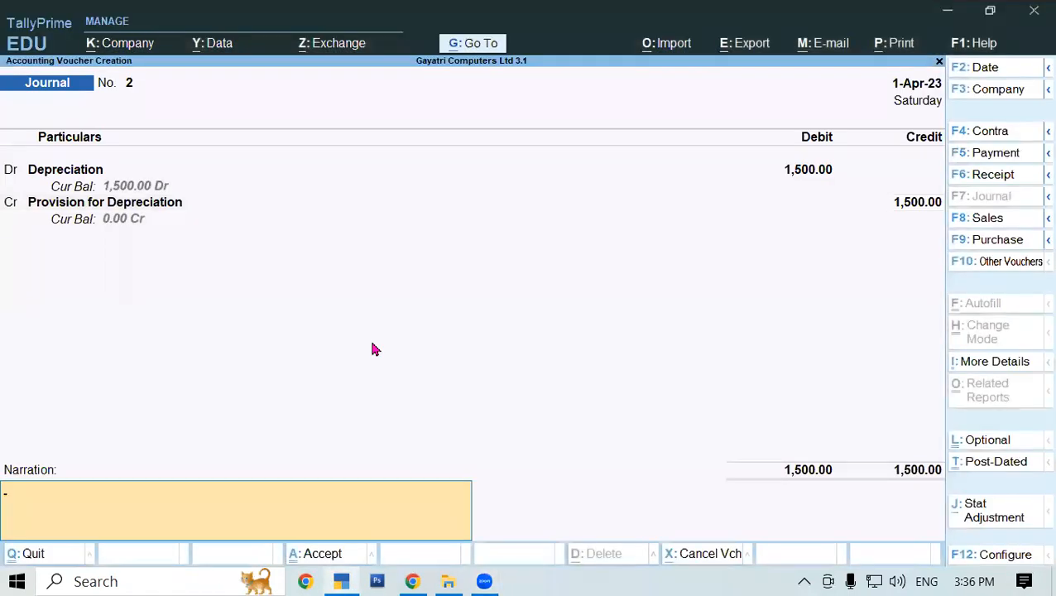
key("Return")
key("Return")
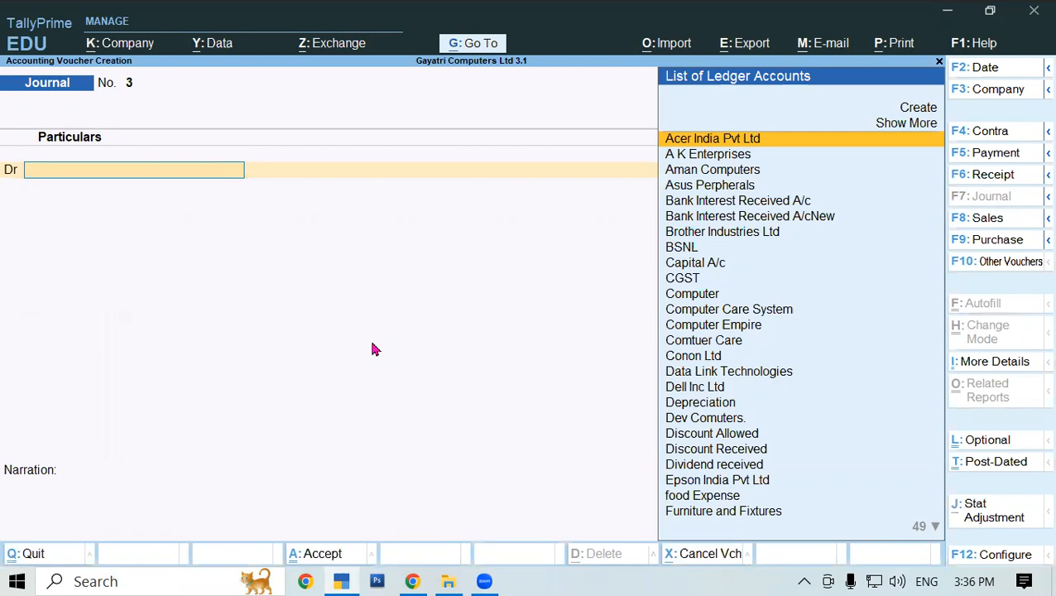
- Switch to the course PDF in Chrome and review the journal and Profit & Loss examples through to the Debit Note Voucher section
left_click(414, 581)
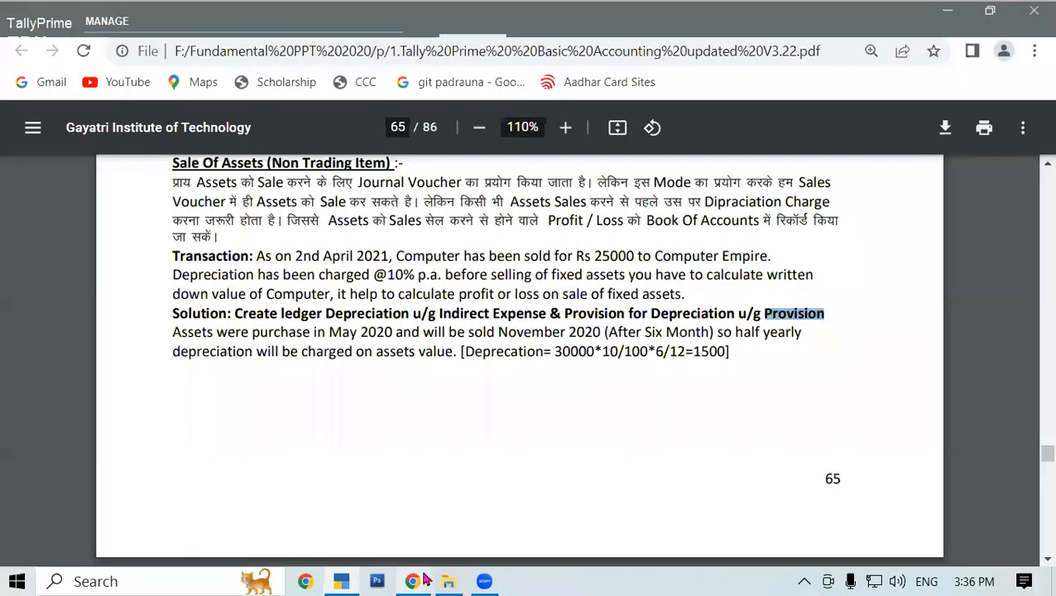
scroll(452, 401, "down", 5)
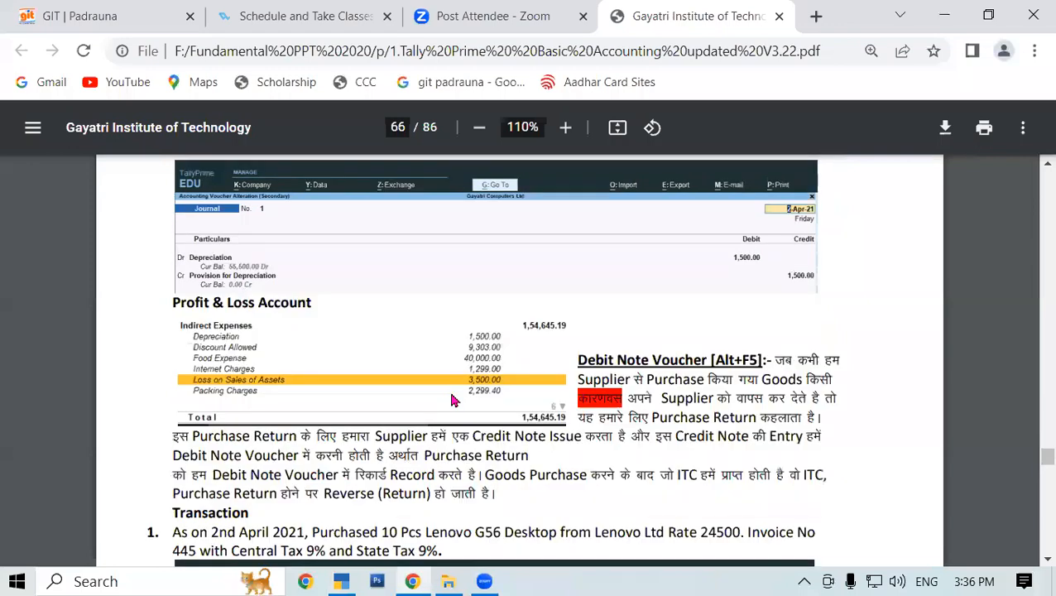
scroll(453, 401, "down", 1)
scroll(452, 401, "down", 2)
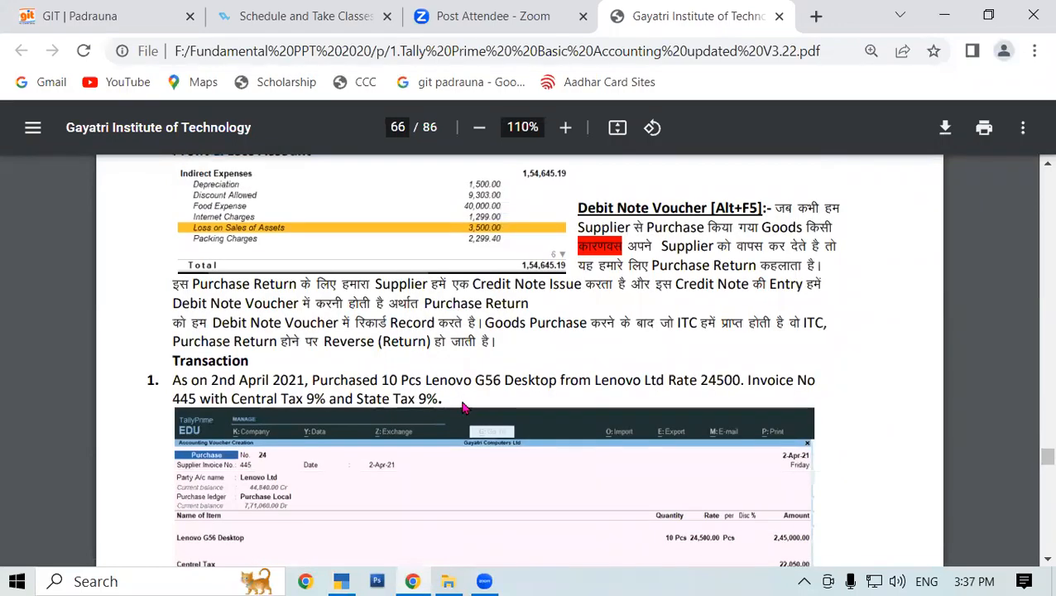
scroll(382, 323, "up", 8)
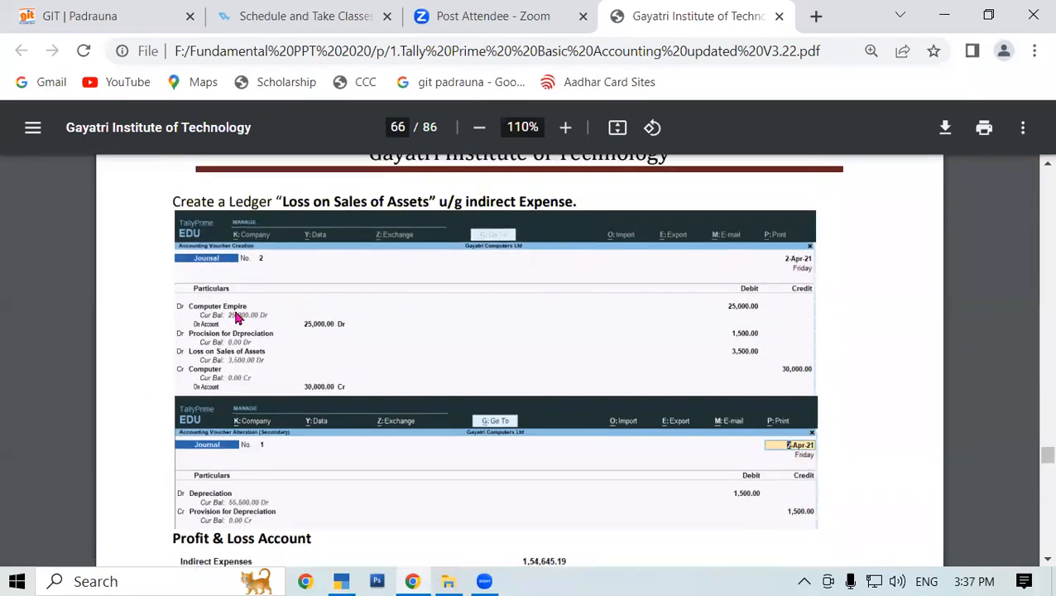
scroll(217, 319, "down", 4)
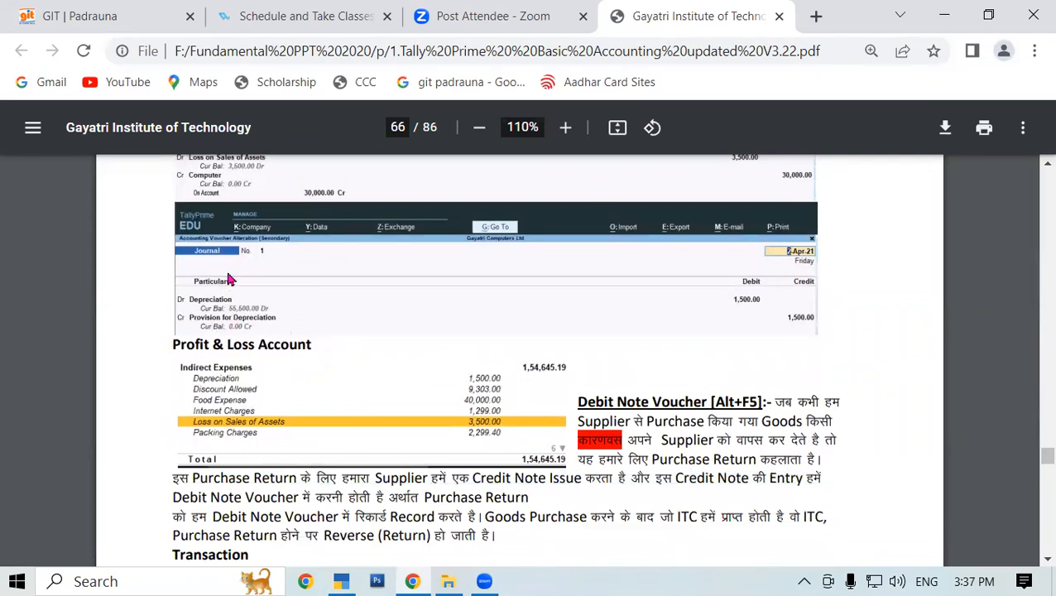
scroll(235, 324, "down", 3)
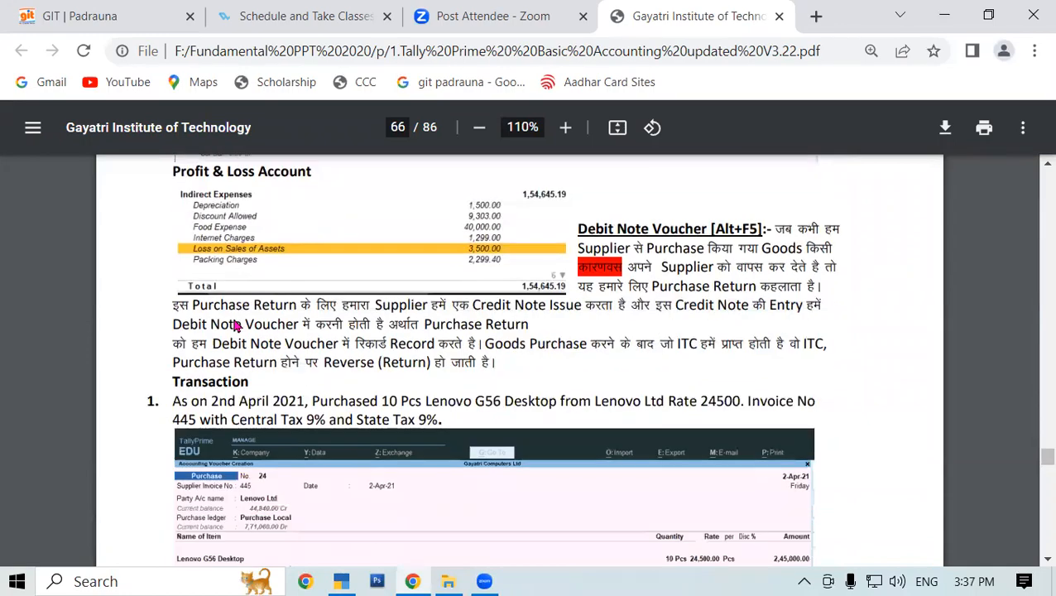
scroll(236, 324, "up", 2)
- Highlight the Debit Note Voucher heading, its Alt+F5 shortcut and its definition while reading them in the PDF
left_click_drag(578, 304, 705, 304)
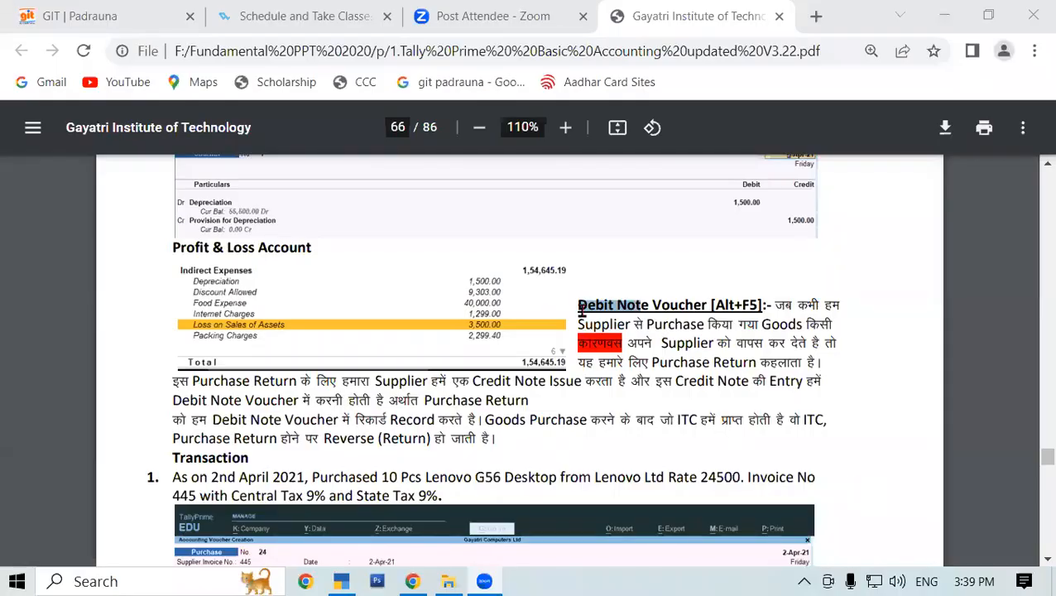
left_click_drag(577, 304, 759, 304)
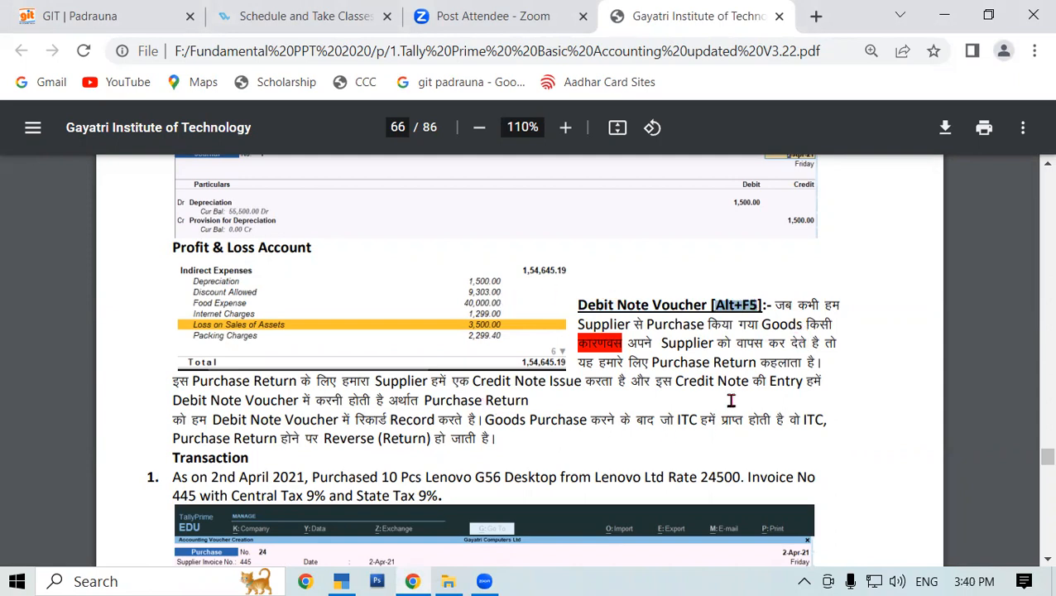
left_click_drag(776, 306, 840, 365)
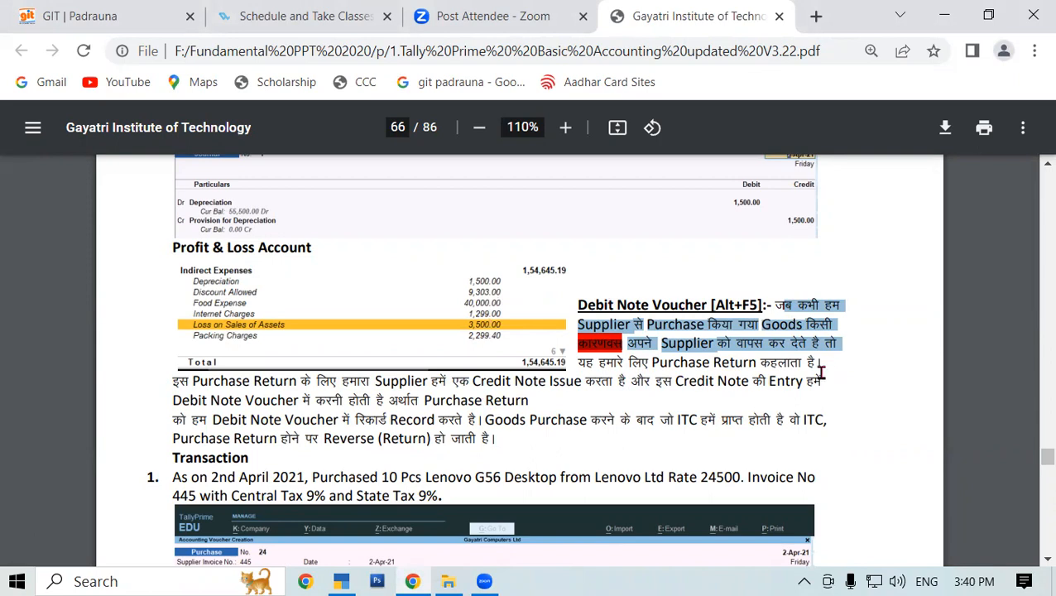
- Sketch a circled 10 above the Debit Note Voucher heading, with arrows leading to a circled 2 and the letters P.R
left_click_drag(569, 231, 577, 303)
mouse_move(579, 265)
left_mouse_down()
mouse_move(601, 282)
mouse_move(579, 263)
left_mouse_up()
mouse_move(585, 217)
left_mouse_down()
mouse_move(568, 218)
mouse_move(557, 304)
mouse_move(619, 298)
mouse_move(609, 213)
mouse_move(583, 215)
left_mouse_up()
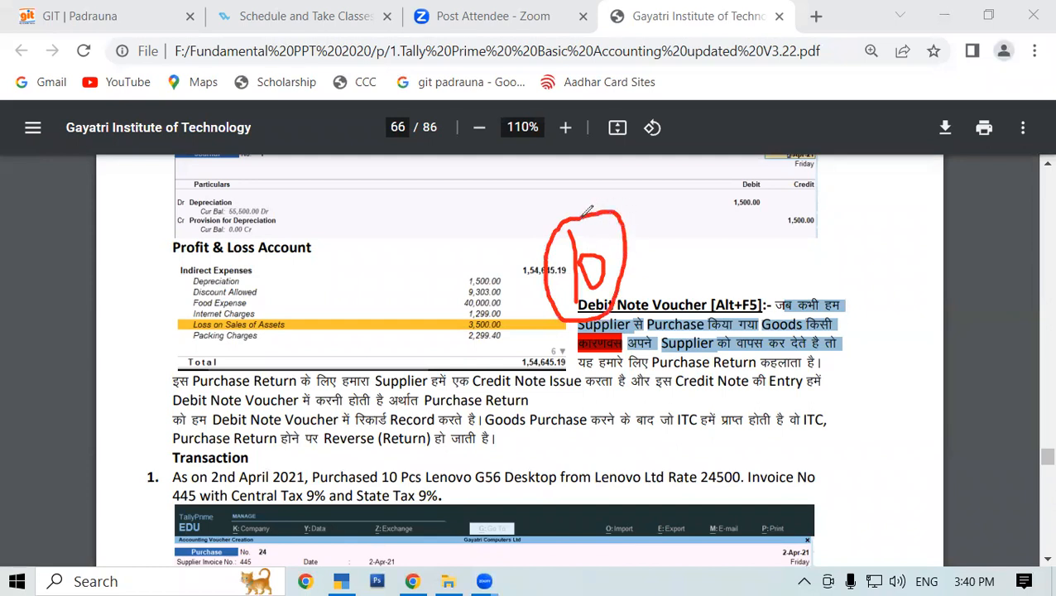
mouse_move(627, 261)
left_mouse_down()
mouse_move(665, 258)
mouse_move(653, 273)
left_mouse_up()
mouse_move(726, 237)
left_mouse_down()
mouse_move(725, 270)
mouse_move(743, 269)
mouse_move(710, 268)
mouse_move(760, 264)
mouse_move(740, 214)
mouse_move(722, 217)
left_mouse_up()
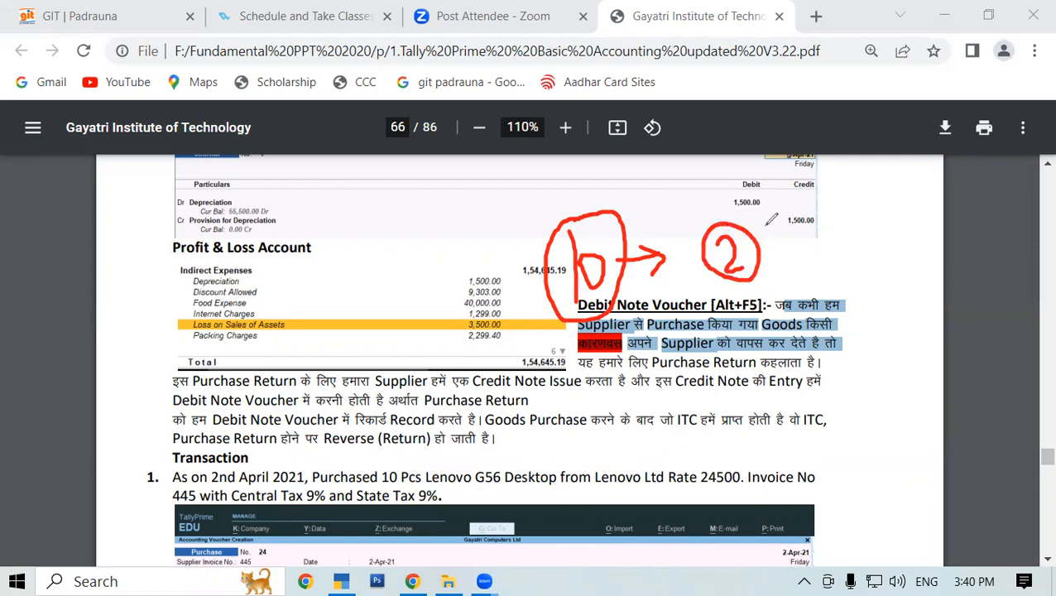
mouse_move(760, 246)
left_mouse_down()
mouse_move(792, 240)
mouse_move(783, 248)
mouse_move(810, 270)
mouse_move(820, 240)
mouse_move(806, 250)
mouse_move(841, 264)
mouse_move(847, 249)
mouse_move(861, 260)
left_mouse_up()
left_click(826, 262)
left_click(866, 247)
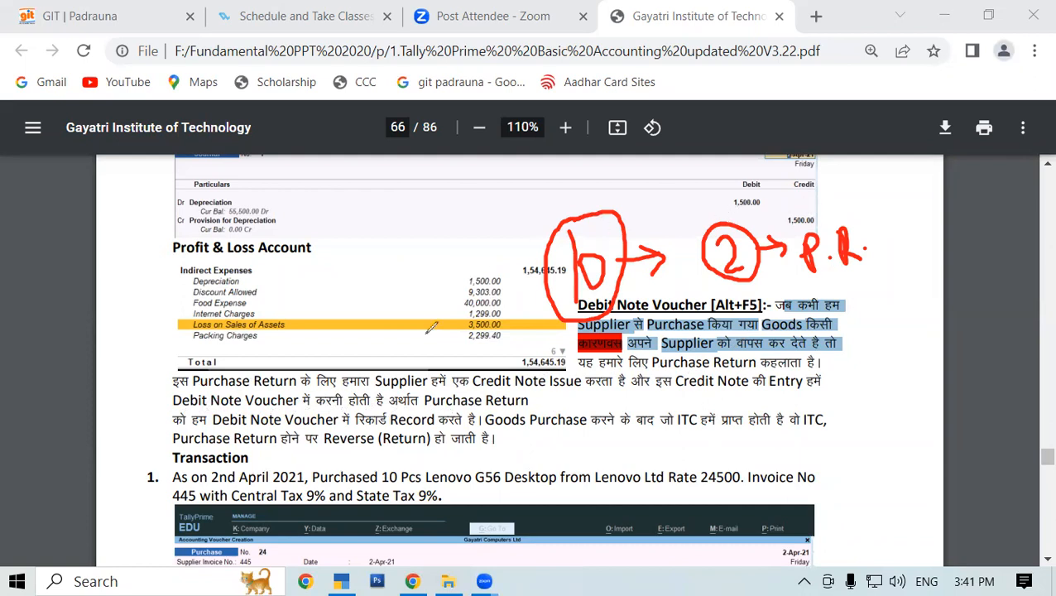
- Mark Credit Note, Purchase Return and ITC with red lines in the Debit Note explanation, and box the second ITC
left_click_drag(507, 371, 563, 370)
left_click_drag(483, 370, 514, 364)
left_click_drag(176, 384, 335, 385)
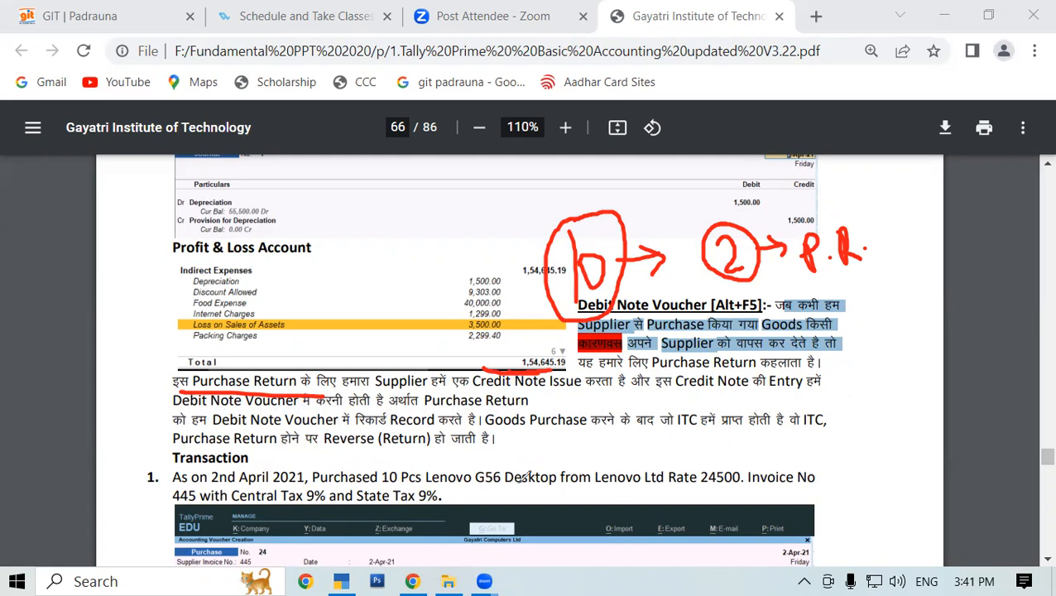
left_click_drag(678, 409, 694, 407)
mouse_move(802, 414)
left_mouse_down()
mouse_move(840, 418)
mouse_move(829, 394)
mouse_move(798, 389)
mouse_move(808, 405)
left_mouse_up()
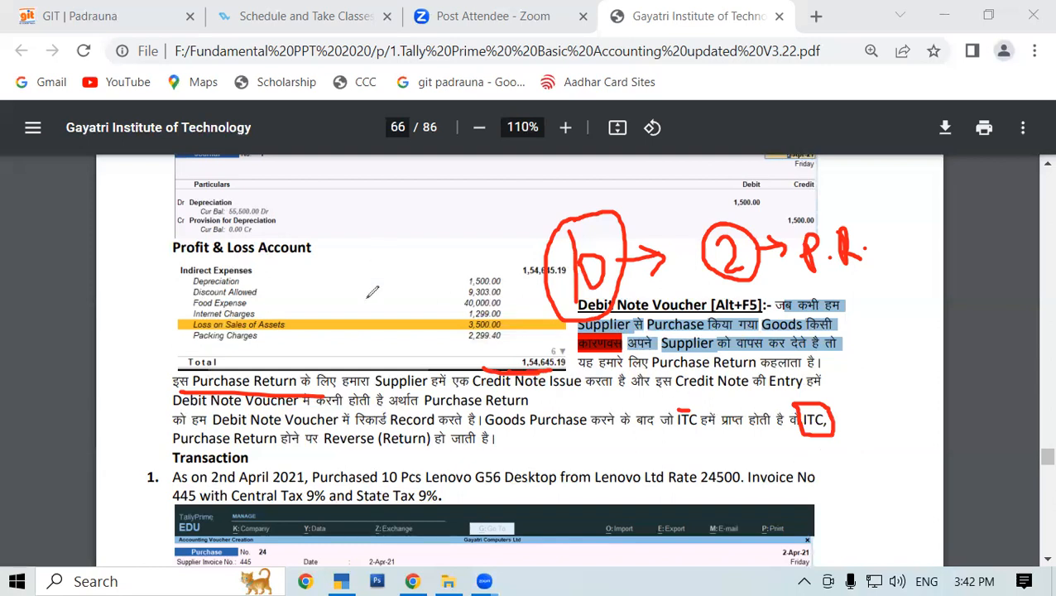
- Write the 5% tax example 100 + 5 and 105, linking the circled 5 to ITC, and mark the Goods Purchase sentence with a red line
mouse_move(295, 248)
left_mouse_down()
mouse_move(298, 282)
mouse_move(346, 248)
mouse_move(361, 256)
mouse_move(341, 250)
left_mouse_up()
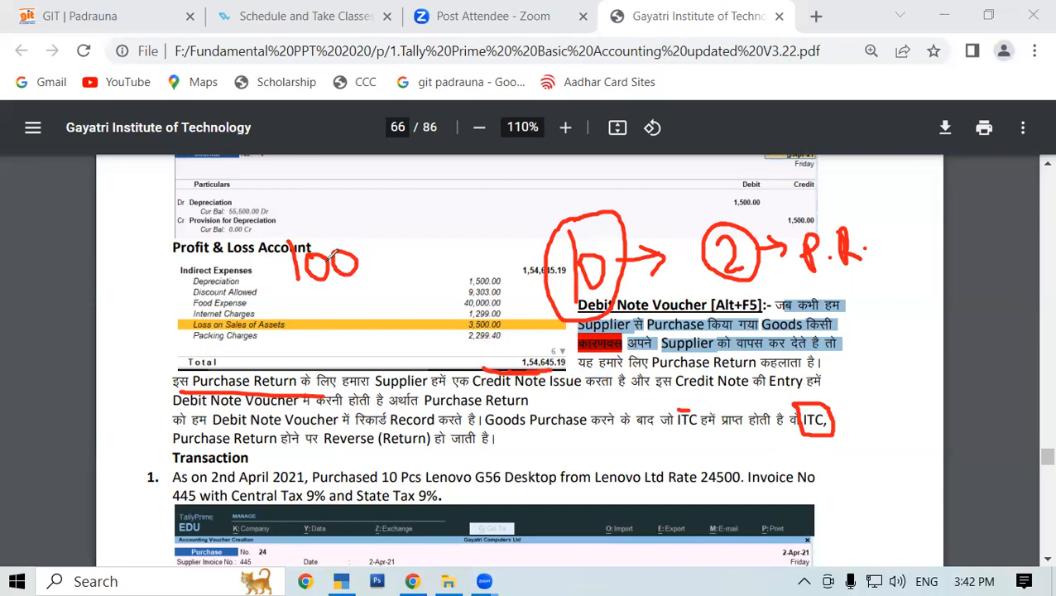
mouse_move(141, 227)
left_mouse_down()
mouse_move(146, 259)
mouse_move(136, 259)
left_mouse_up()
left_click_drag(172, 214, 168, 247)
left_click(160, 224)
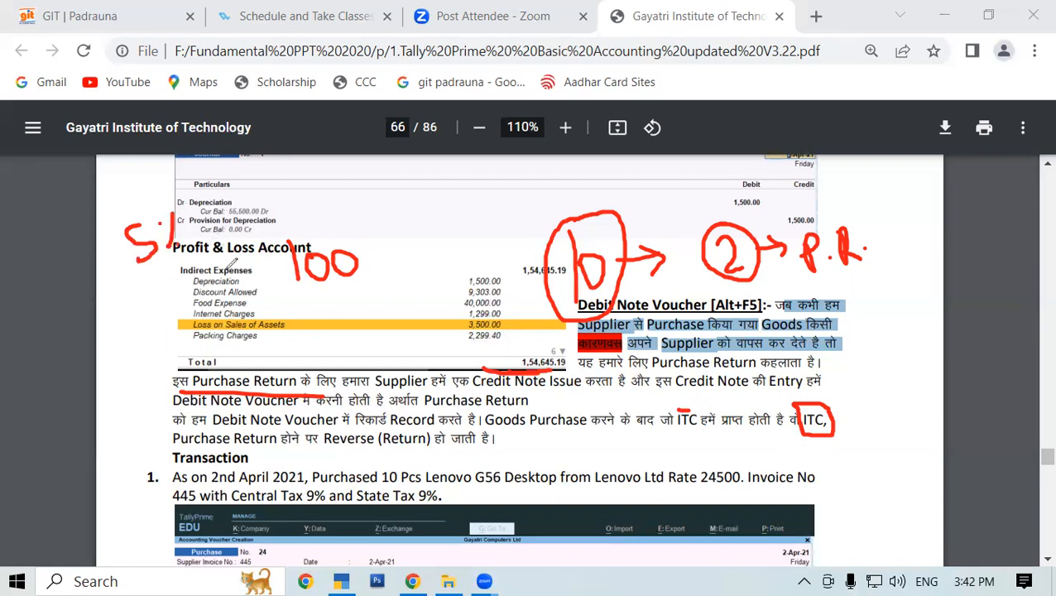
mouse_move(384, 246)
left_mouse_down()
mouse_move(389, 285)
mouse_move(409, 253)
mouse_move(428, 270)
mouse_move(410, 279)
left_mouse_up()
left_click_drag(325, 318, 333, 368)
mouse_move(358, 328)
left_mouse_down()
mouse_move(356, 364)
mouse_move(372, 330)
mouse_move(420, 337)
mouse_move(397, 359)
left_mouse_up()
mouse_move(419, 228)
left_mouse_down()
mouse_move(404, 281)
mouse_move(432, 283)
mouse_move(451, 248)
mouse_move(407, 232)
mouse_move(429, 241)
mouse_move(473, 209)
mouse_move(461, 242)
mouse_move(471, 240)
mouse_move(503, 206)
mouse_move(491, 234)
left_mouse_up()
mouse_move(535, 199)
left_mouse_down()
mouse_move(528, 191)
mouse_move(509, 212)
mouse_move(530, 213)
left_mouse_up()
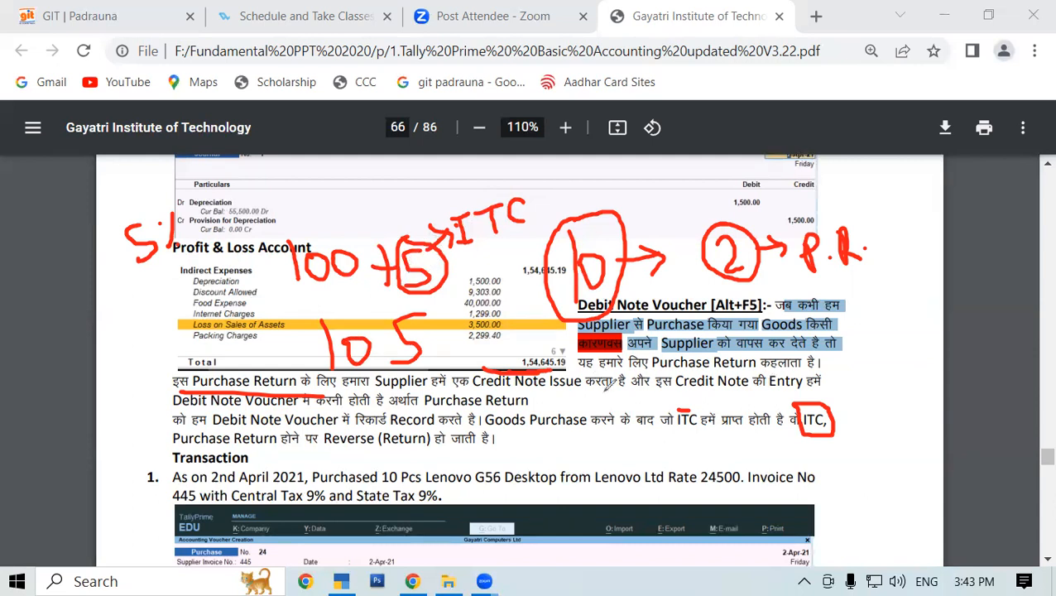
left_click_drag(527, 405, 741, 405)
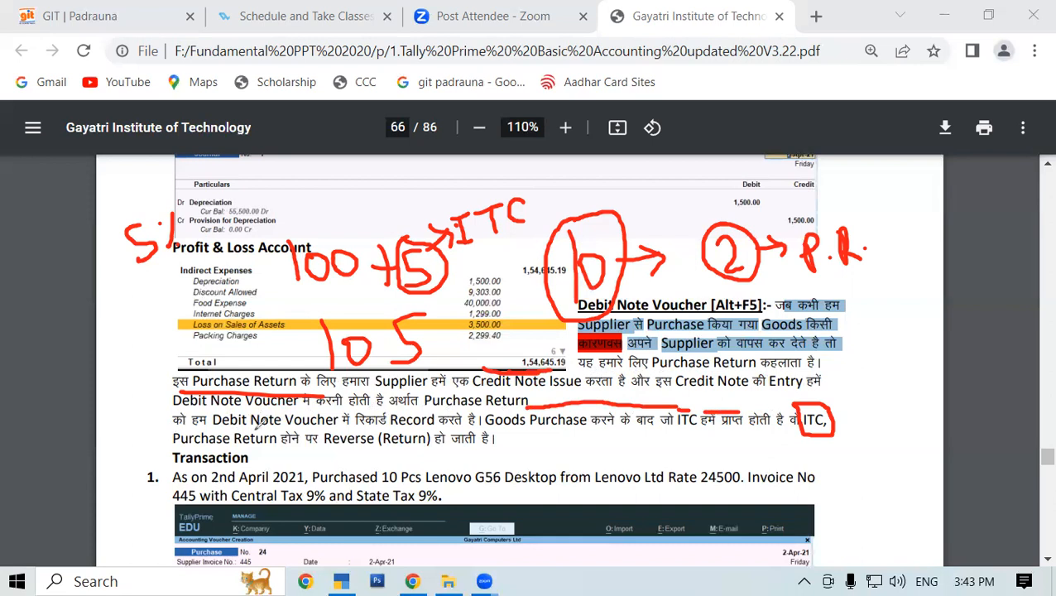
- Underline Record in the Debit Note explanation and write 20 - 25 above the tax example, boxing the 25
left_click_drag(333, 429, 426, 426)
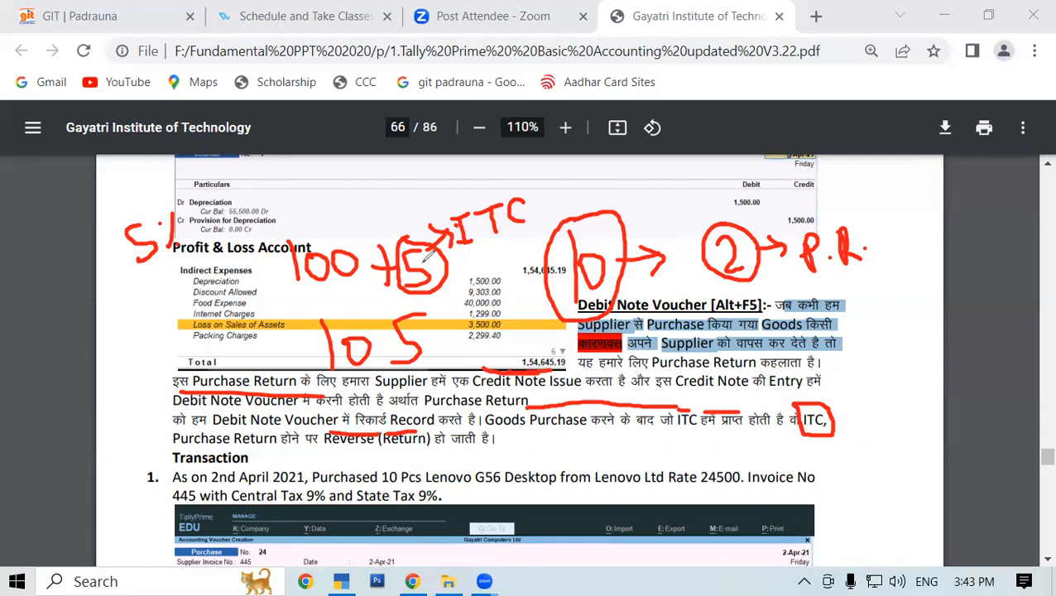
mouse_move(279, 187)
left_mouse_down()
mouse_move(313, 205)
mouse_move(336, 170)
mouse_move(351, 182)
left_mouse_up()
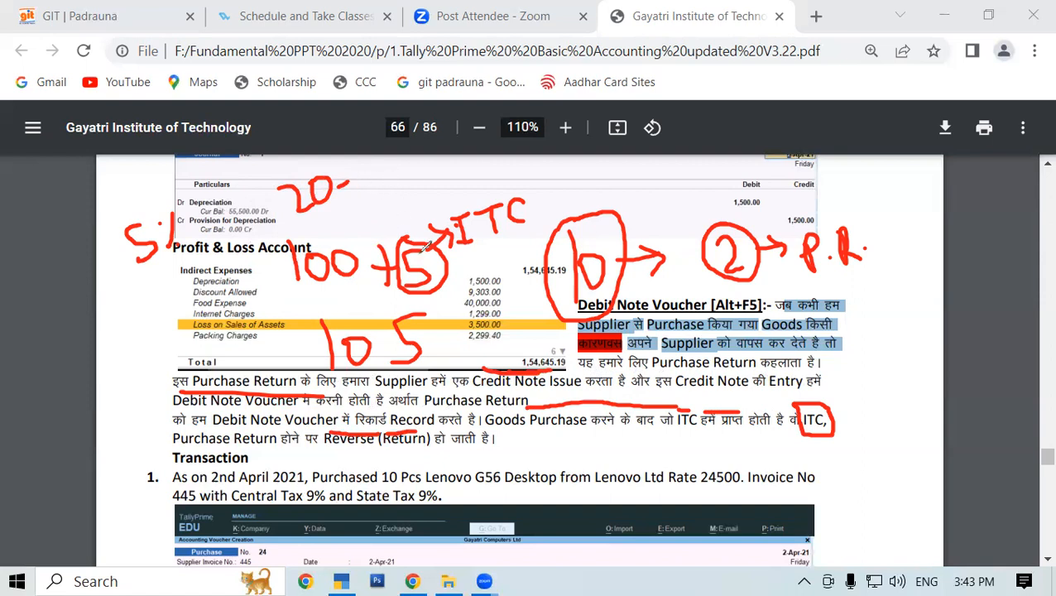
mouse_move(375, 188)
left_mouse_down()
mouse_move(381, 208)
mouse_move(406, 188)
mouse_move(396, 208)
mouse_move(416, 207)
left_mouse_up()
left_click(388, 205)
mouse_move(430, 168)
left_mouse_down()
mouse_move(420, 198)
mouse_move(459, 189)
mouse_move(436, 160)
mouse_move(371, 174)
mouse_move(388, 220)
left_mouse_up()
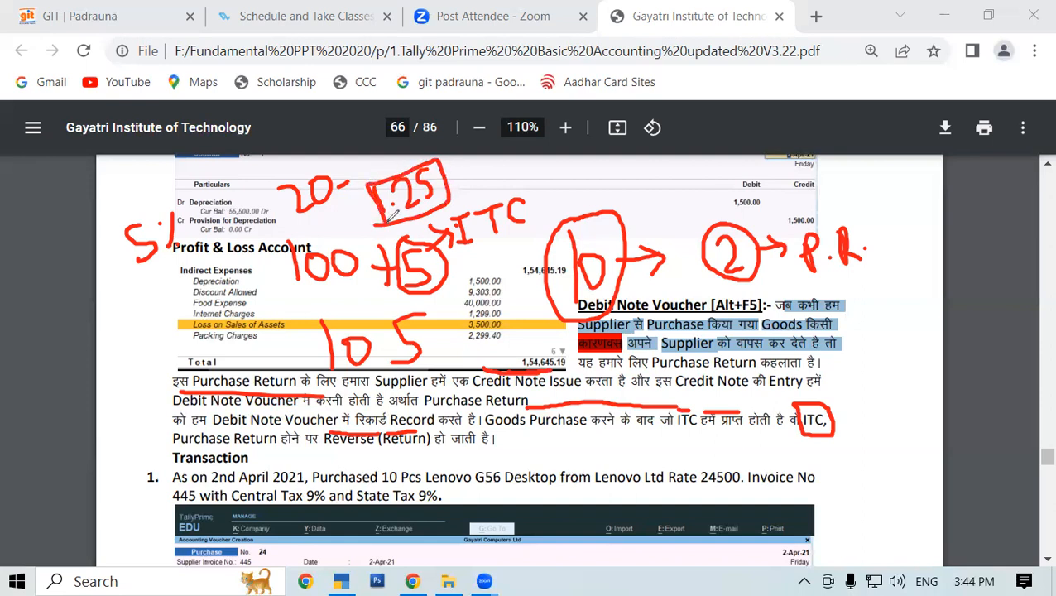
- Underline Return and Reverse (Return) in the last Debit Note sentence and clear all the red annotations
left_click_drag(233, 448, 243, 448)
left_click_drag(346, 451, 427, 441)
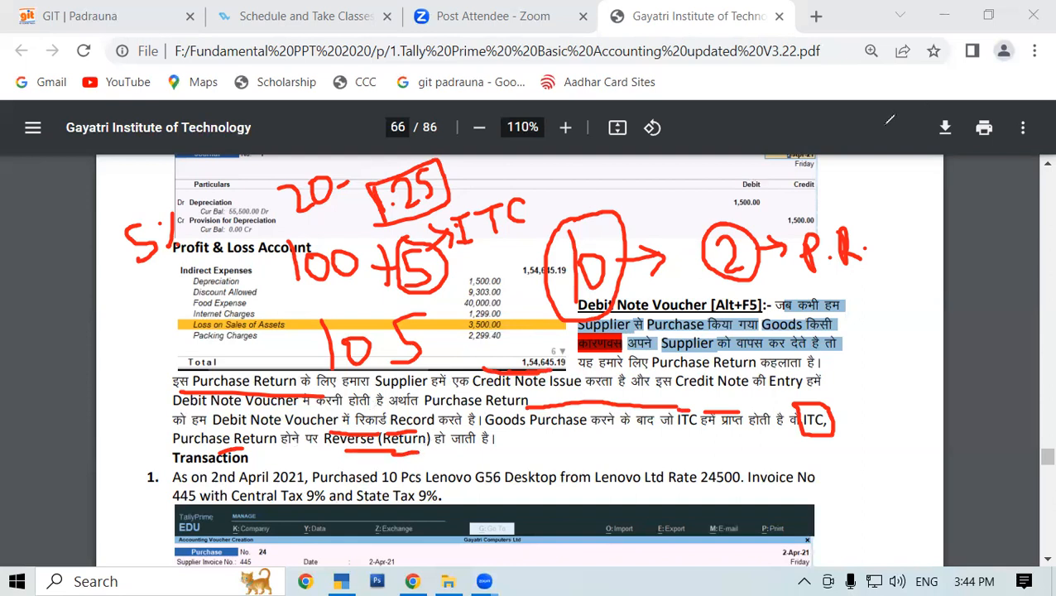
left_click(886, 125)
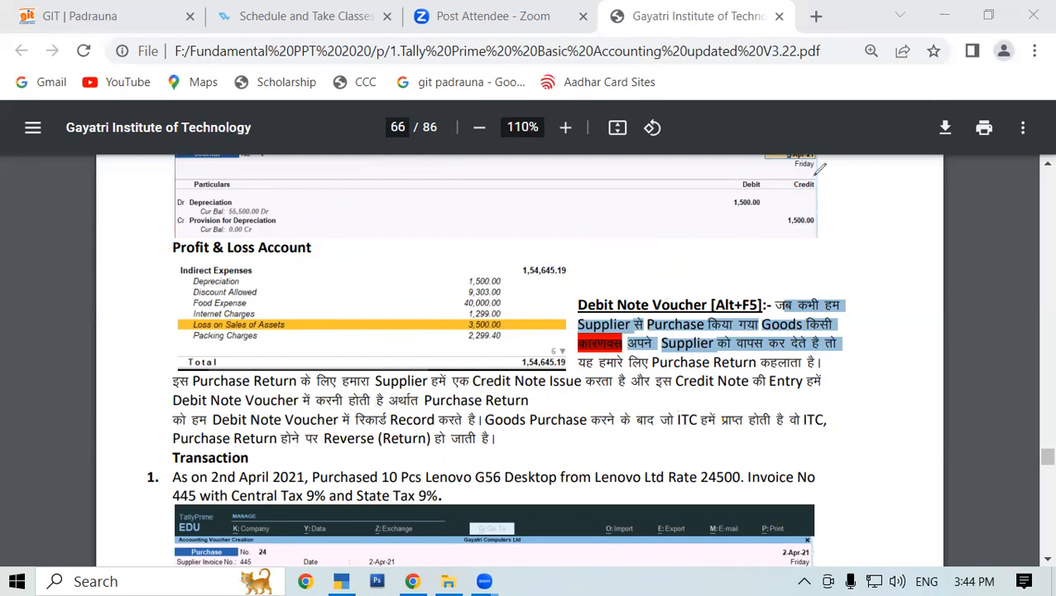
- Read Transaction 1 in the PDF, highlighting its date, item, supplier, rate, invoice number and tax details
scroll(531, 382, "down", 2)
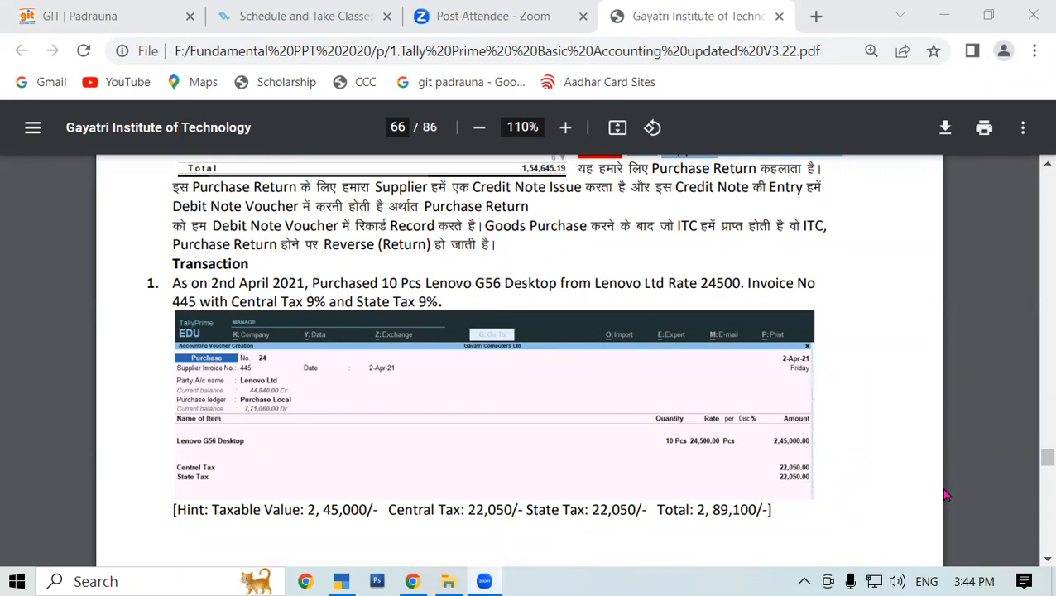
left_click(520, 252)
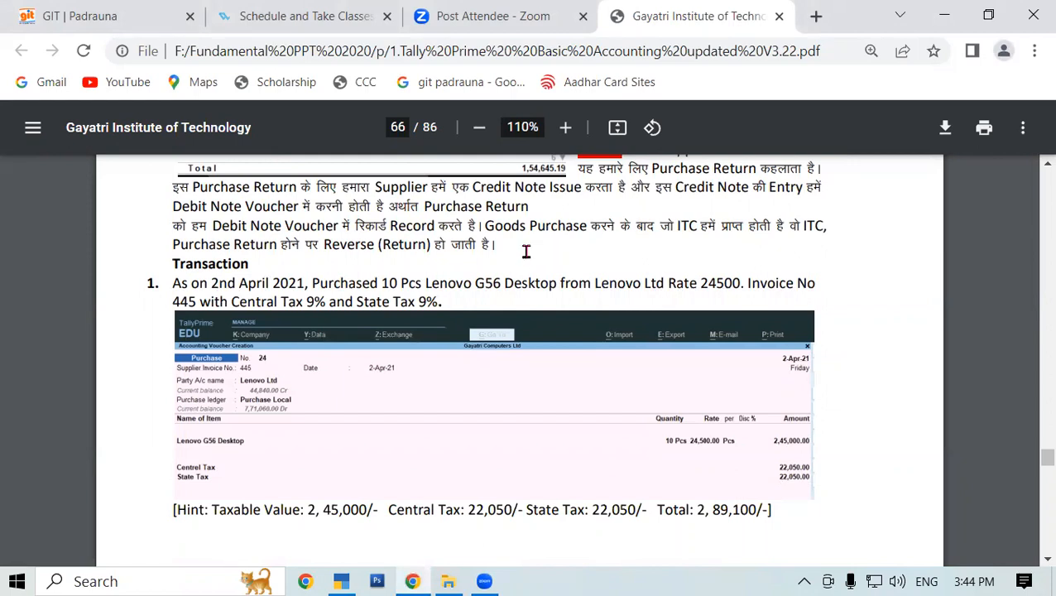
scroll(523, 250, "up", 1)
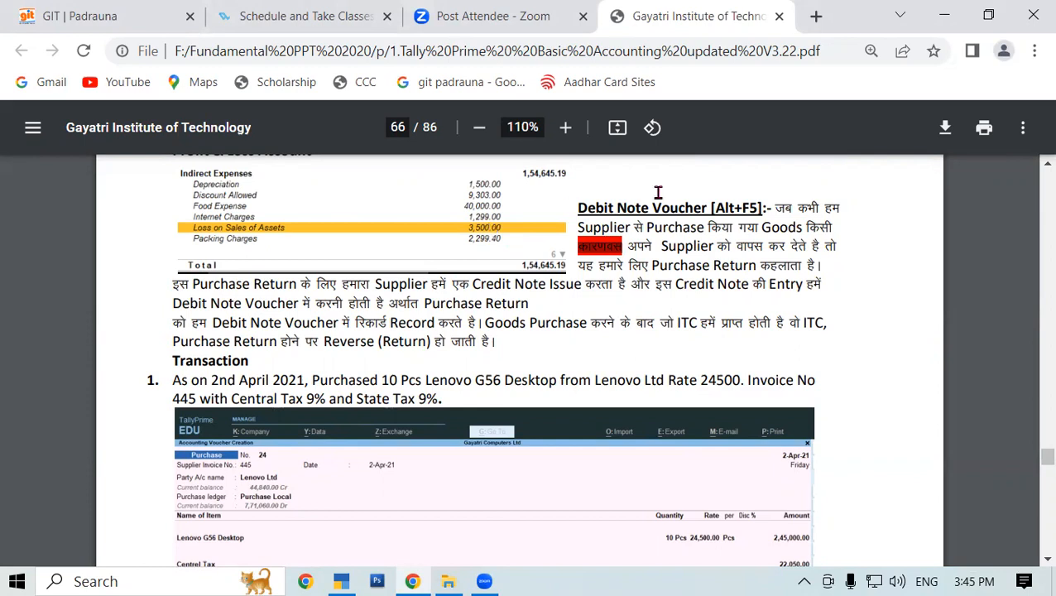
scroll(224, 396, "down", 1)
left_click_drag(173, 285, 739, 284)
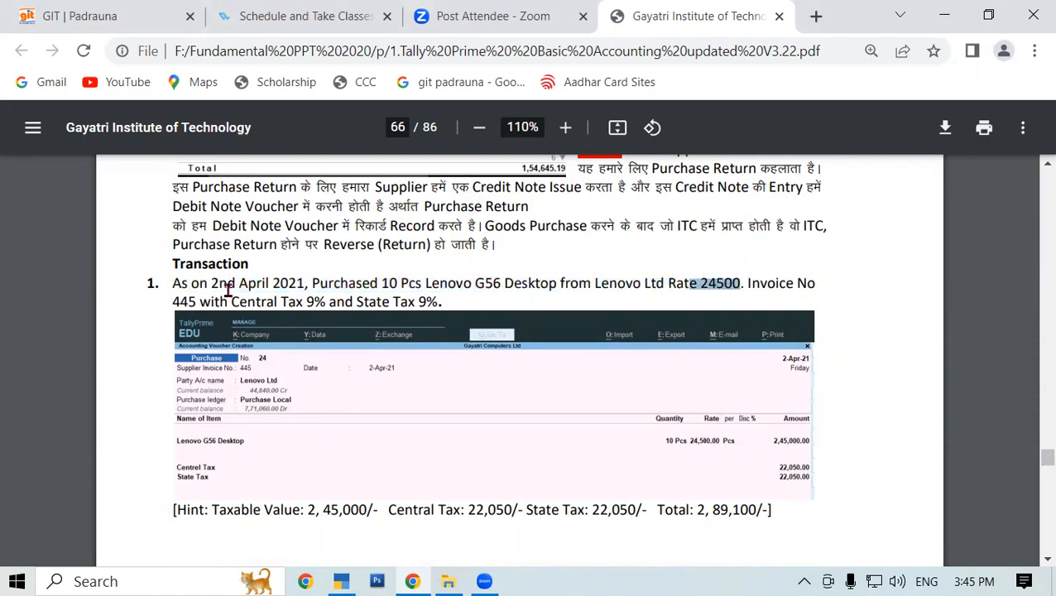
left_click_drag(222, 283, 660, 291)
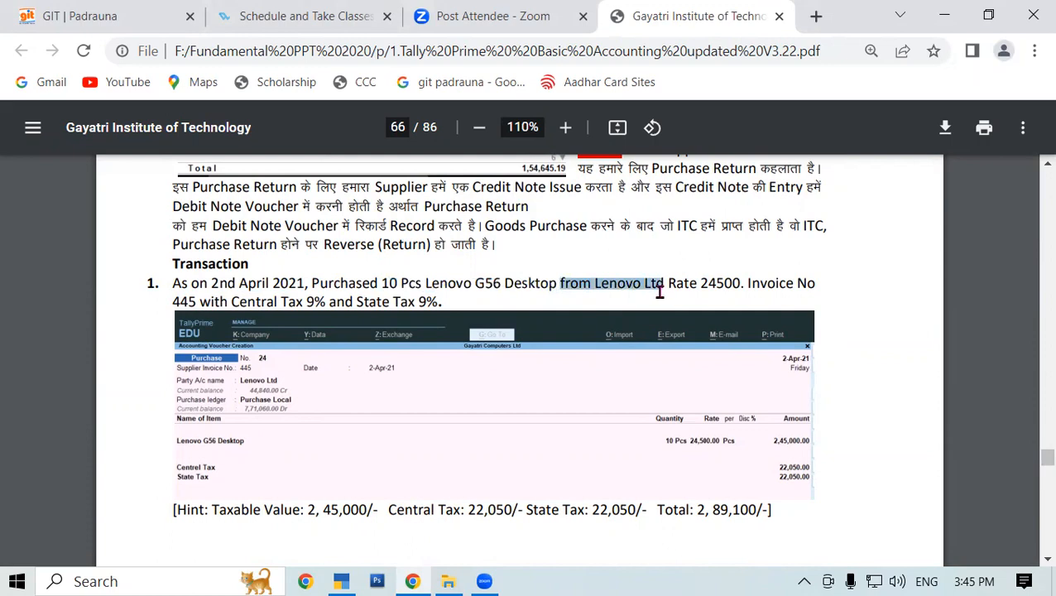
left_click_drag(701, 284, 447, 302)
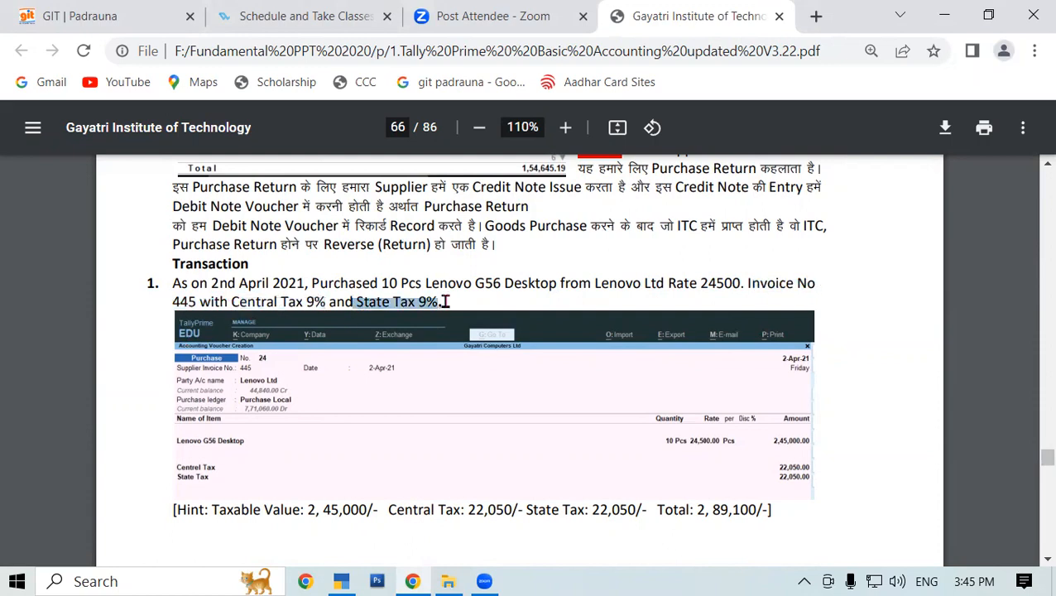
scroll(429, 312, "down", 1)
scroll(423, 305, "up", 1)
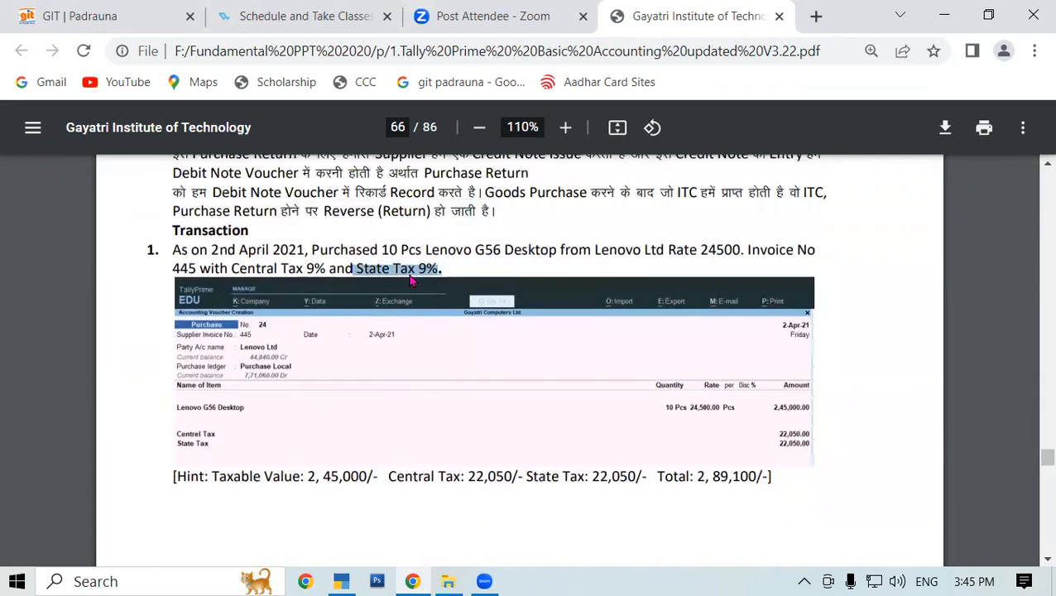
- Highlight Purchased 10 Pcs Lenovo G56 Desktop, sketch a circled P and a circled R beneath it, and clear the sketch
scroll(412, 281, "up", 1)
left_click(319, 282)
left_click_drag(494, 283, 548, 284)
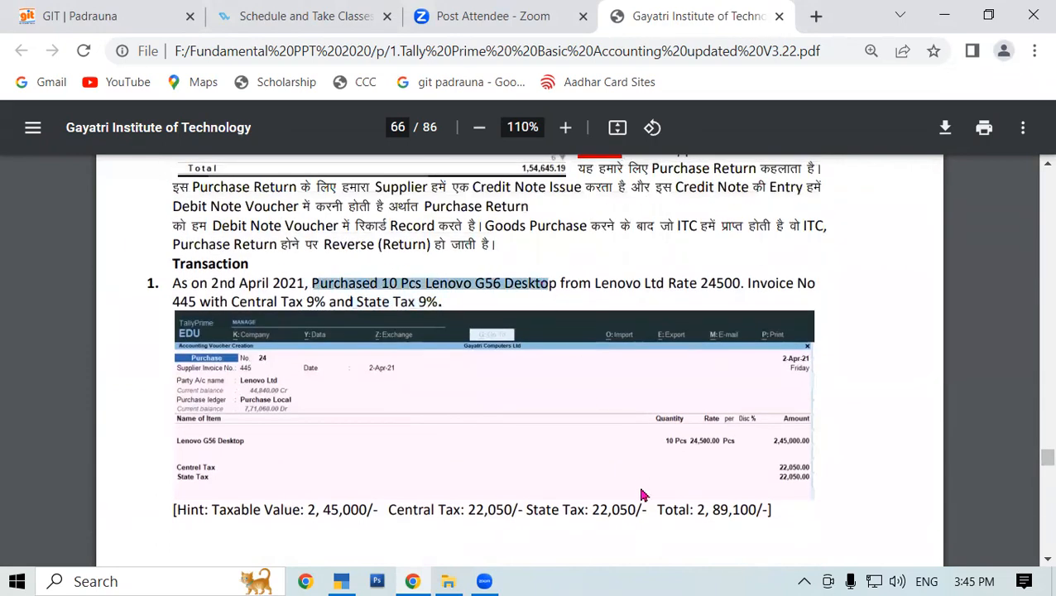
mouse_move(494, 296)
left_mouse_down()
mouse_move(493, 338)
mouse_move(518, 308)
mouse_move(502, 319)
left_mouse_up()
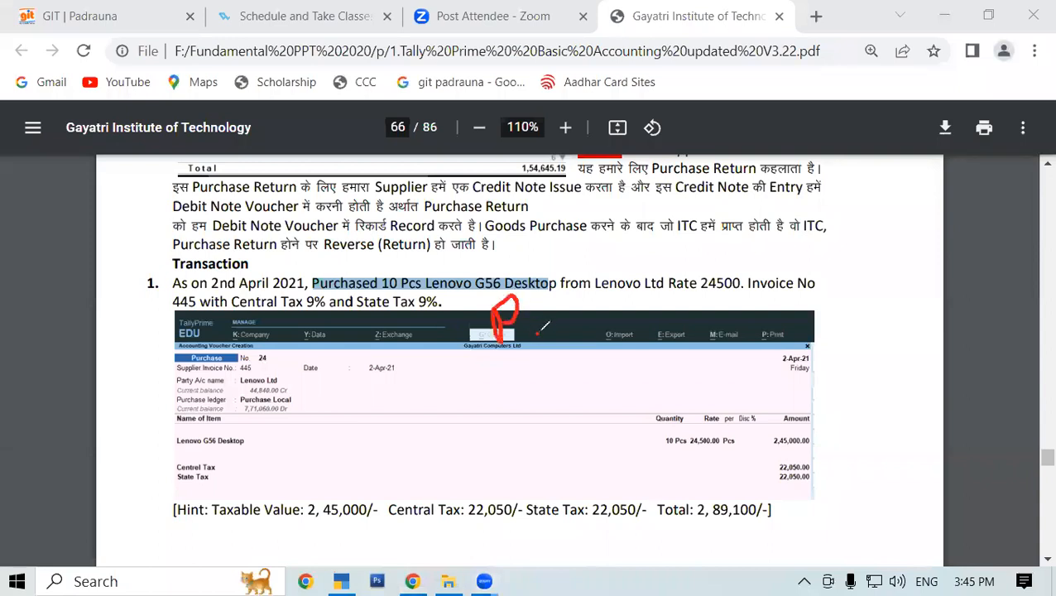
mouse_move(534, 273)
left_mouse_down()
mouse_move(461, 323)
mouse_move(576, 277)
mouse_move(501, 283)
left_mouse_up()
mouse_move(638, 278)
left_mouse_down()
mouse_move(654, 333)
mouse_move(652, 269)
mouse_move(598, 311)
mouse_move(667, 278)
left_mouse_up()
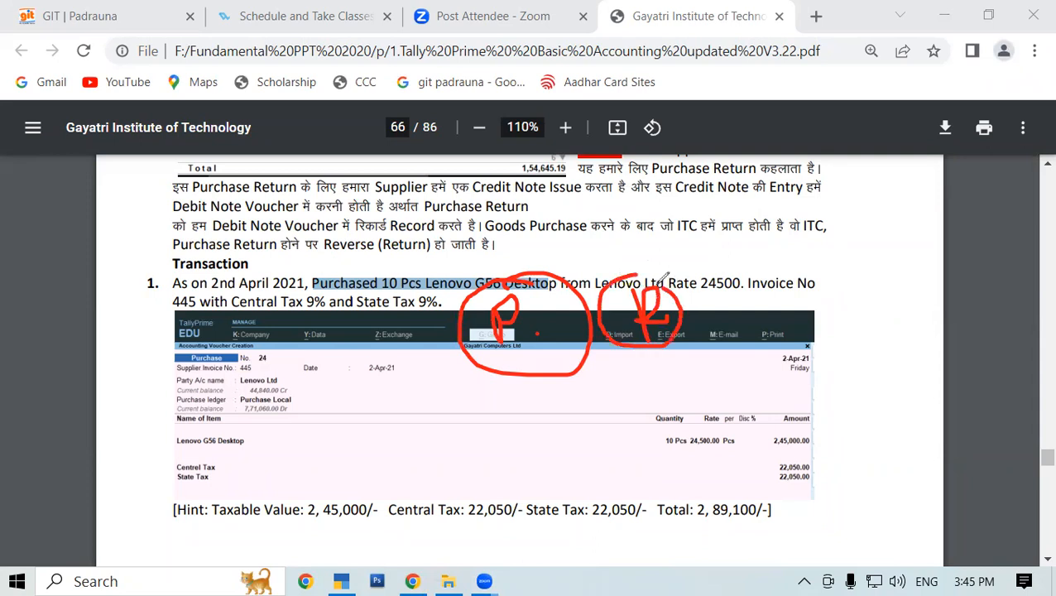
left_click(763, 88)
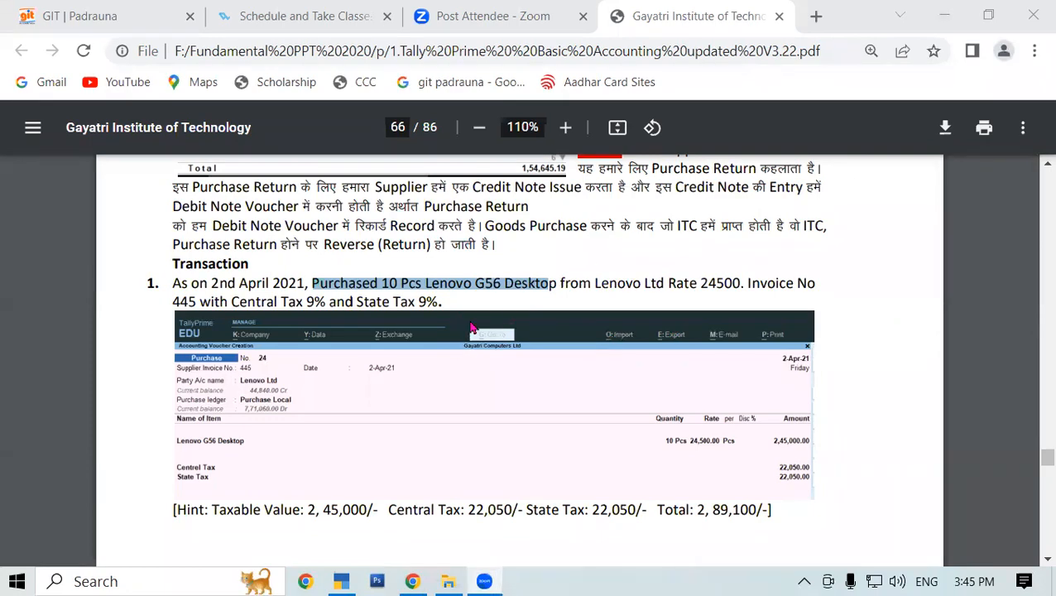
- Switch to TallyPrime and start a Purchase voucher with supplier invoice number 445, accepting the proposed invoice date
scroll(381, 369, "down", 1)
left_click(341, 581)
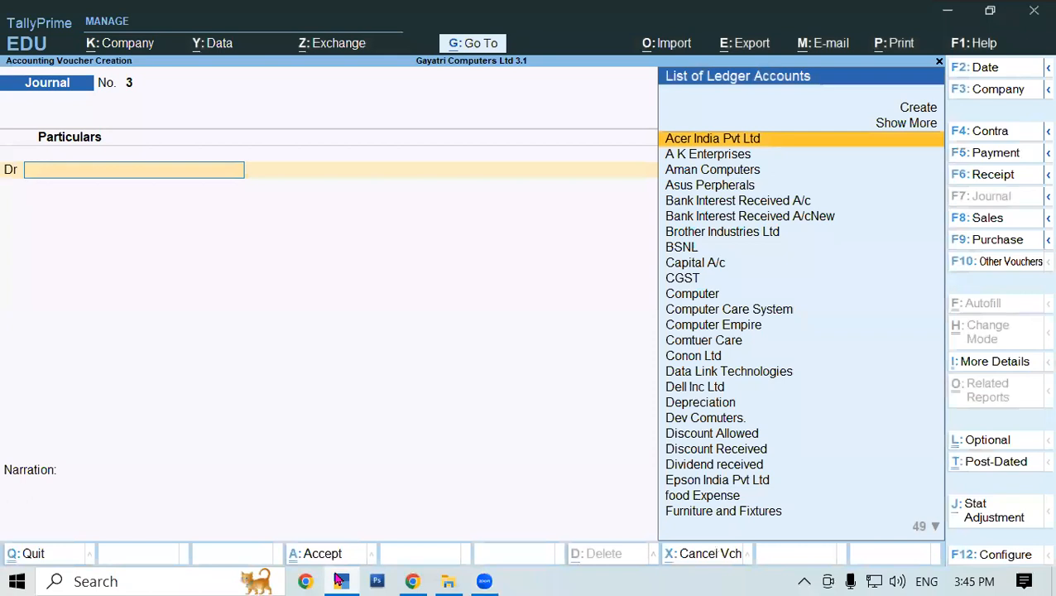
key("F9")
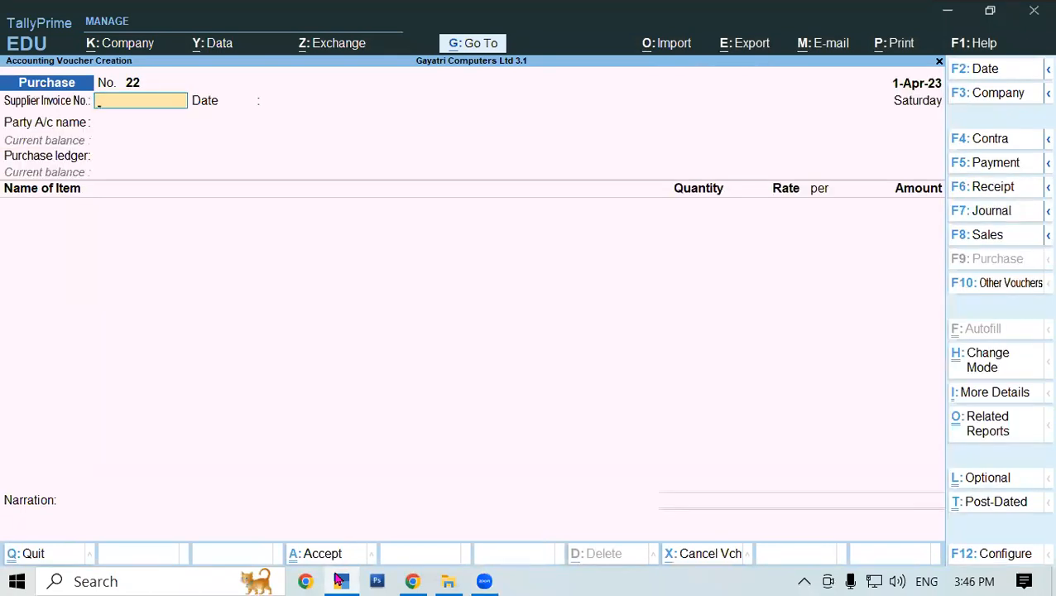
type("445")
key("Return")
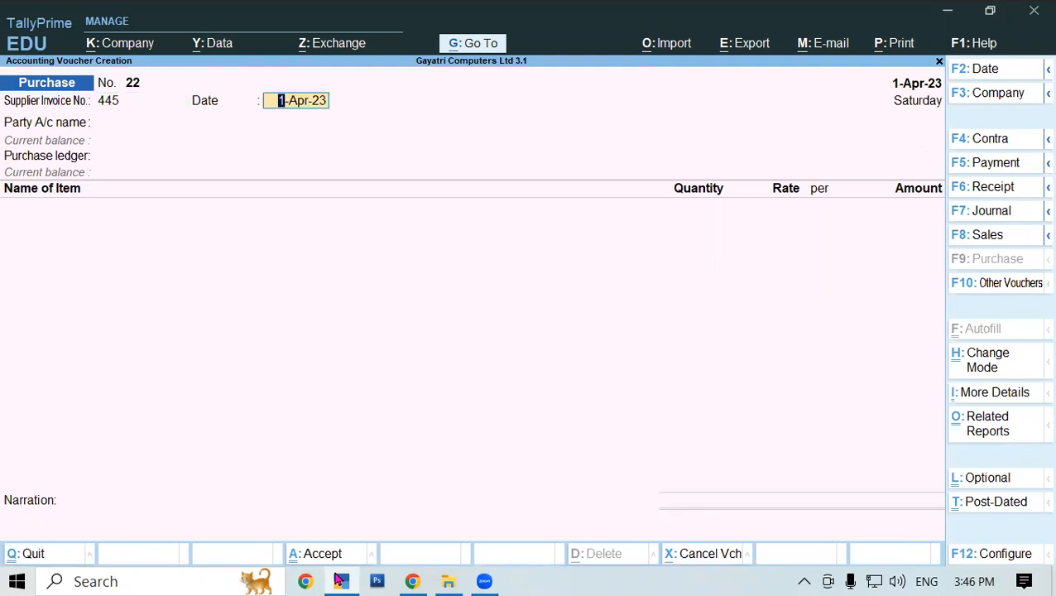
key("Return")
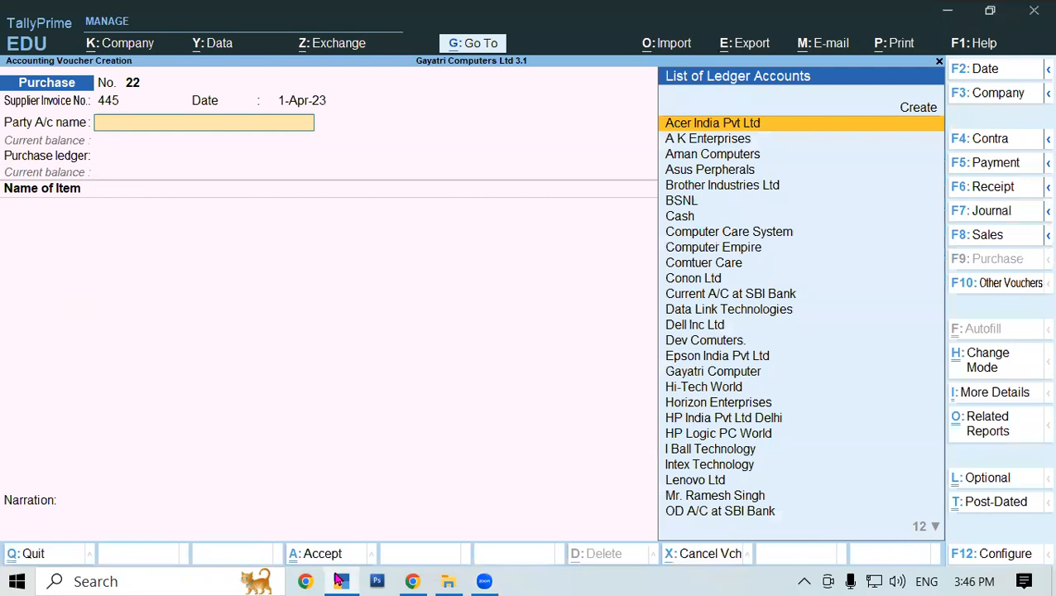
- Set the party account to Lenovo Ltd, accept its receipt and party details, and choose Purchase Local as the purchase ledger
type("Le")
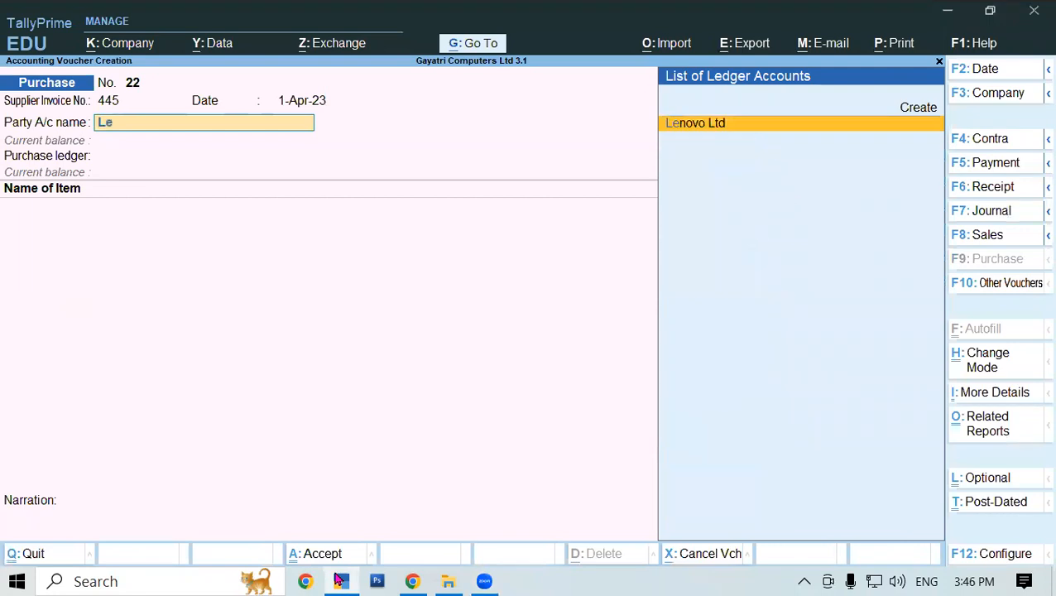
key("Return")
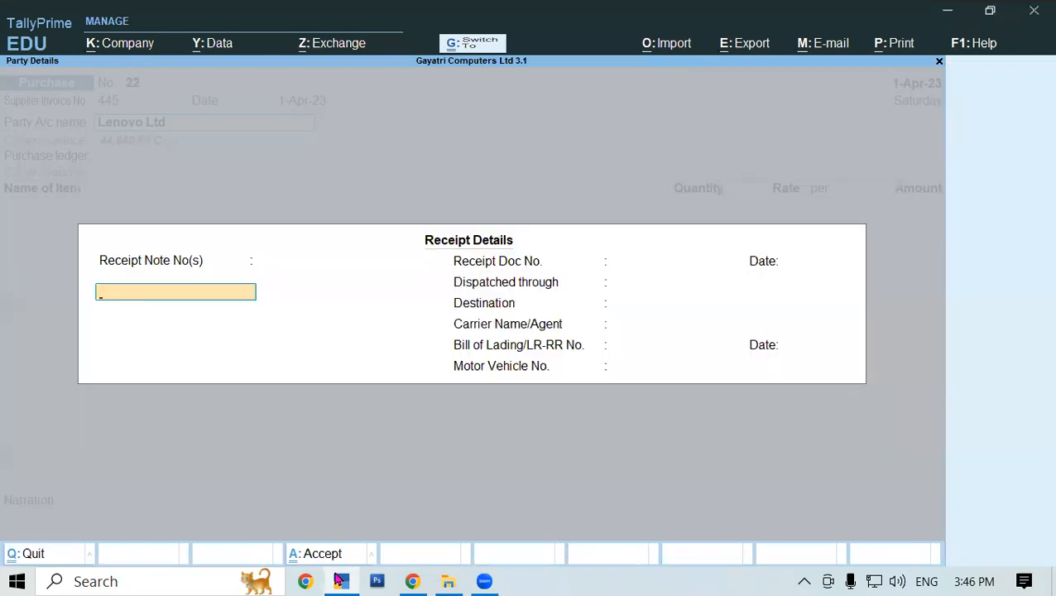
key("ctrl+a")
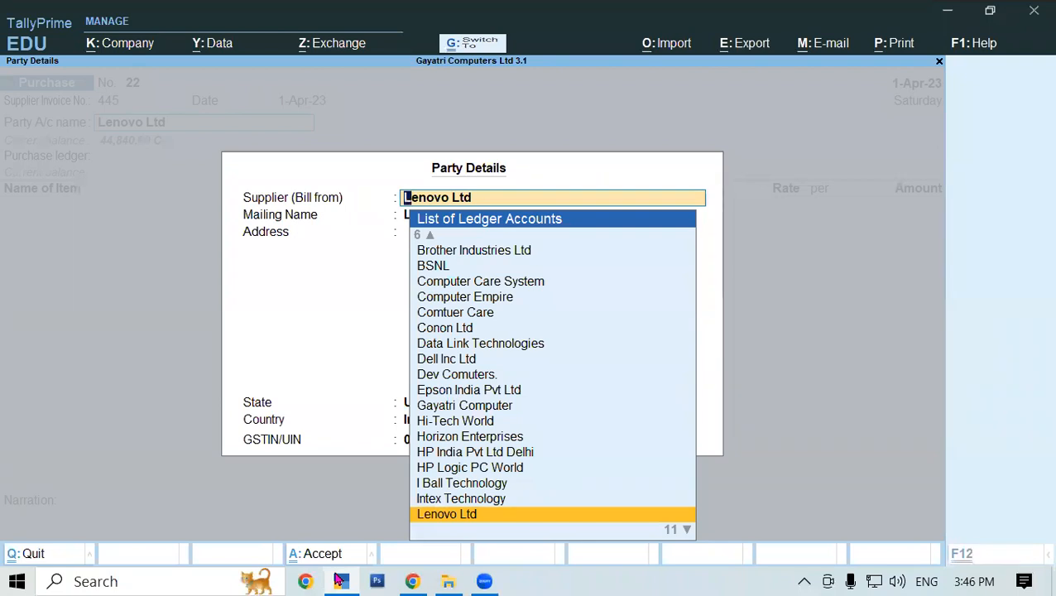
key("ctrl+a")
key("Down")
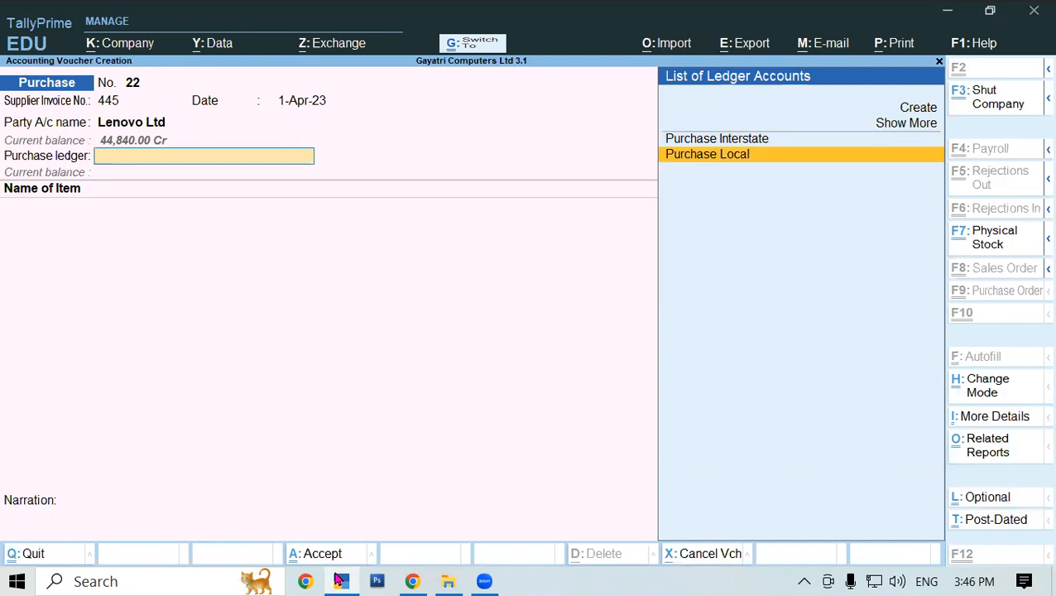
left_click(708, 157)
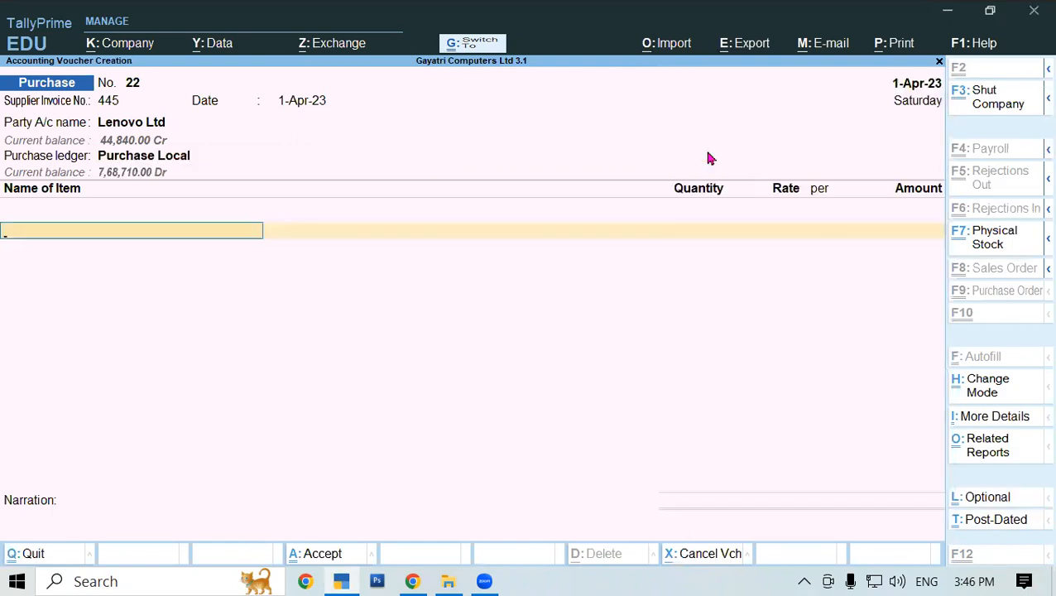
key("ctrl+l")
key("alt+e")
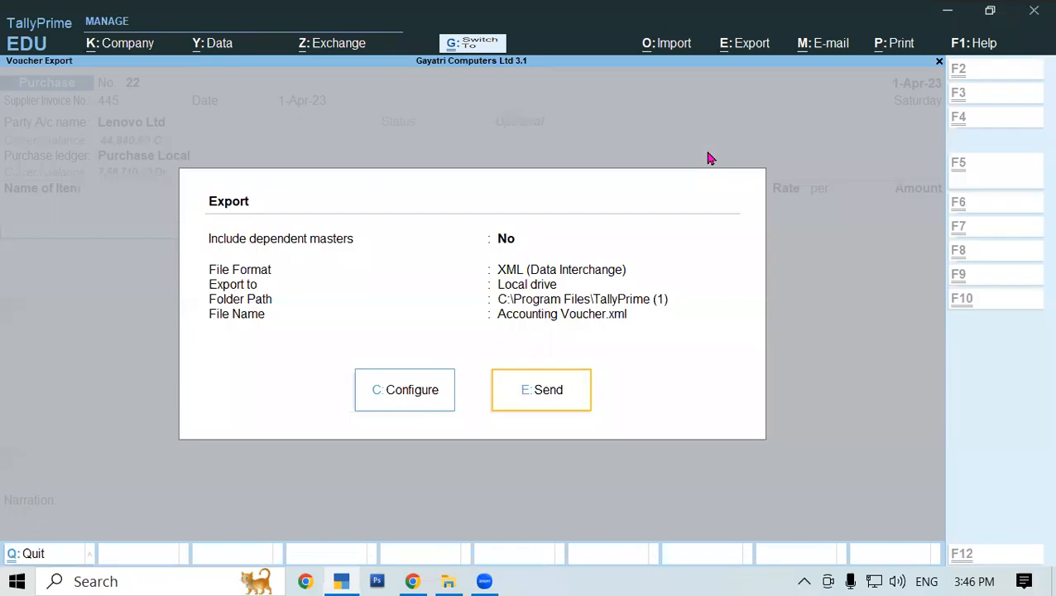
key("super")
key("super")
key("Escape")
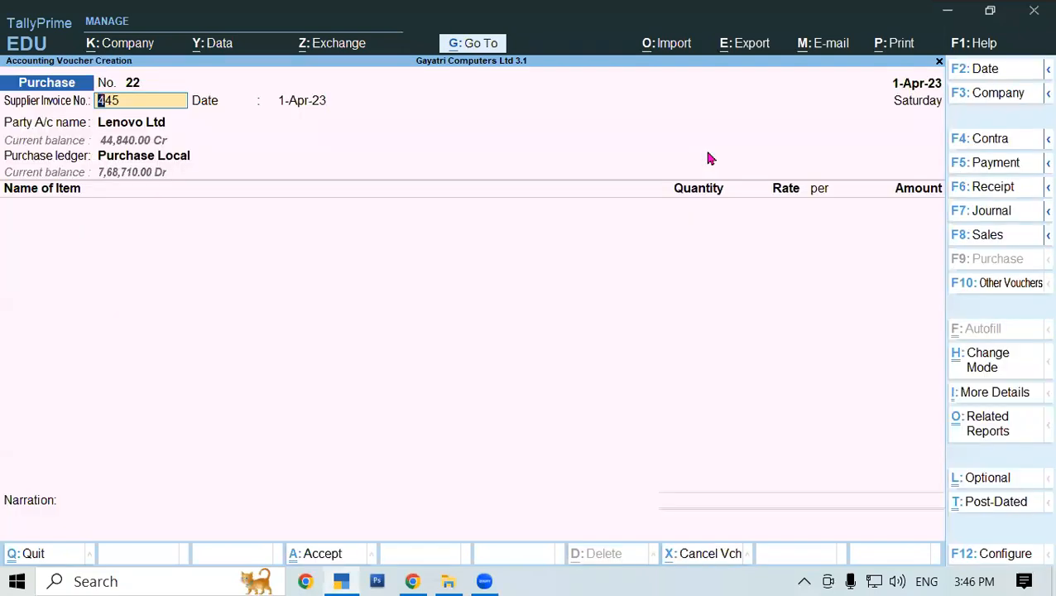
- Choose Lenovo G56 Desktop as the stock item in the purchase voucher, checking its stock in the item list
left_click(119, 159)
key("Return")
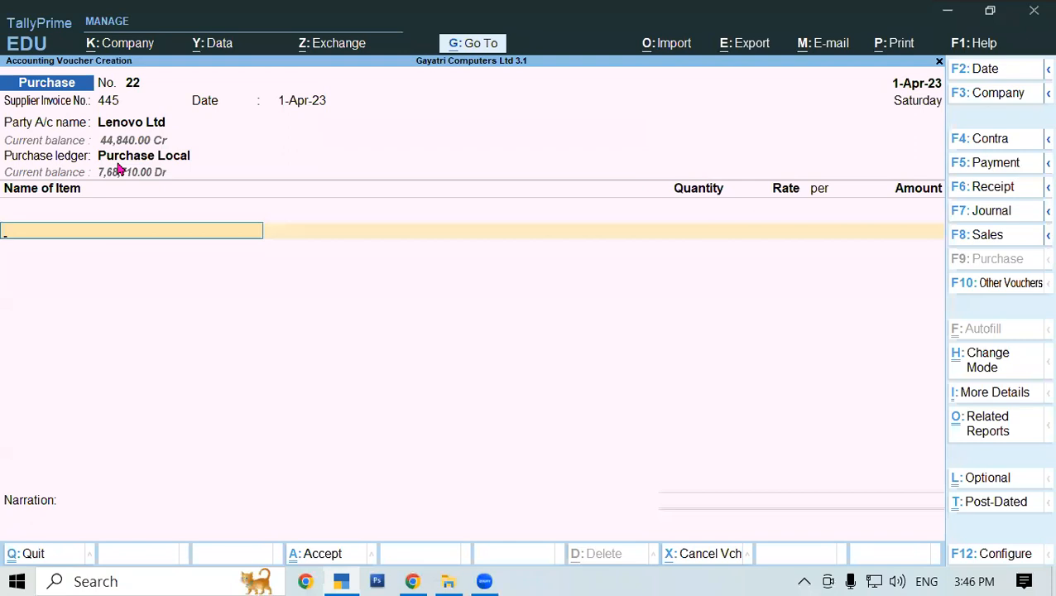
type("Len")
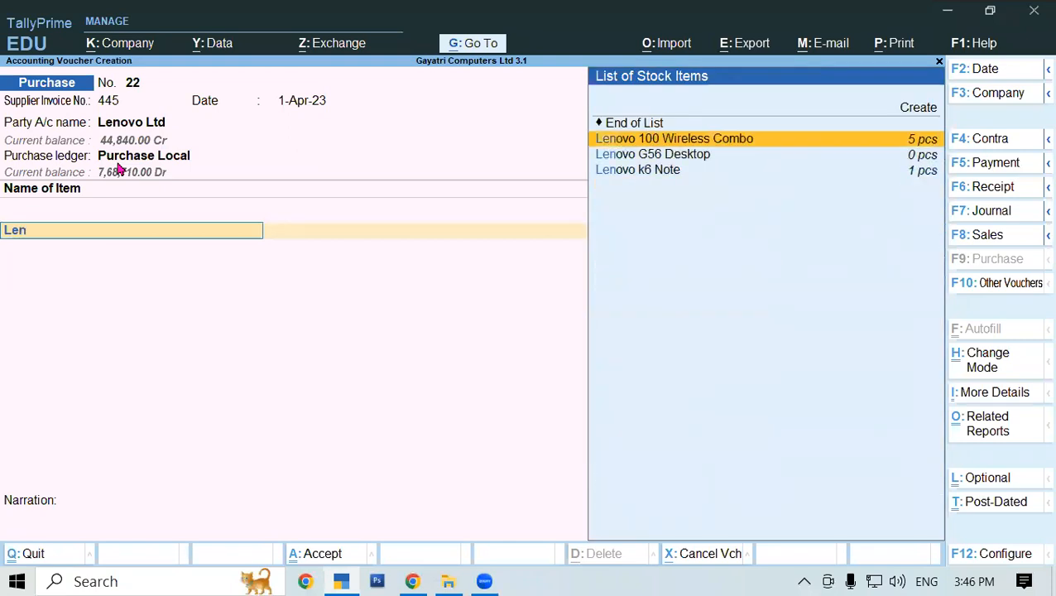
key("Down")
key("Return")
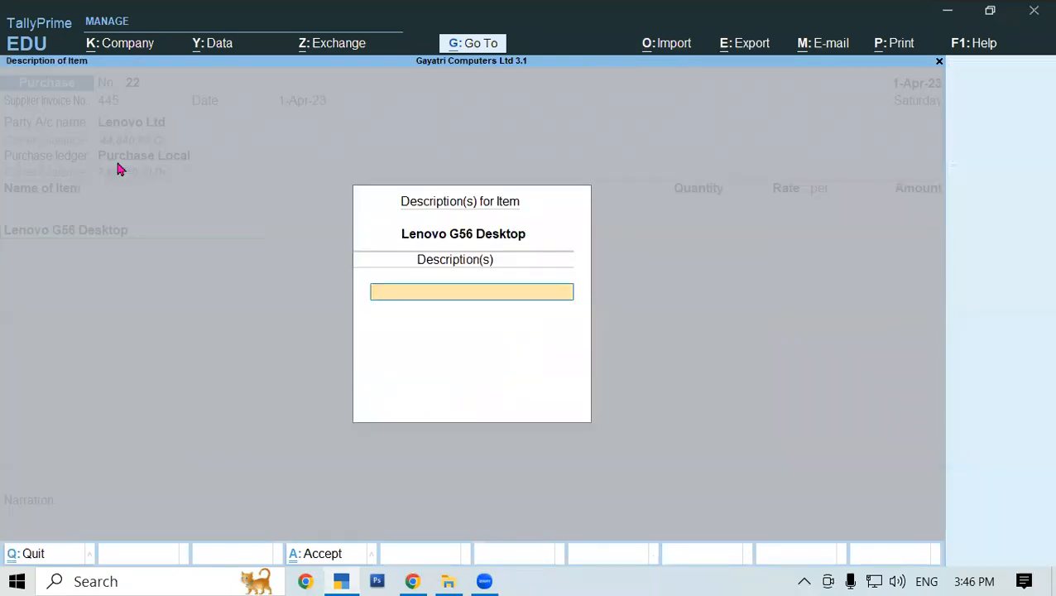
key("Escape")
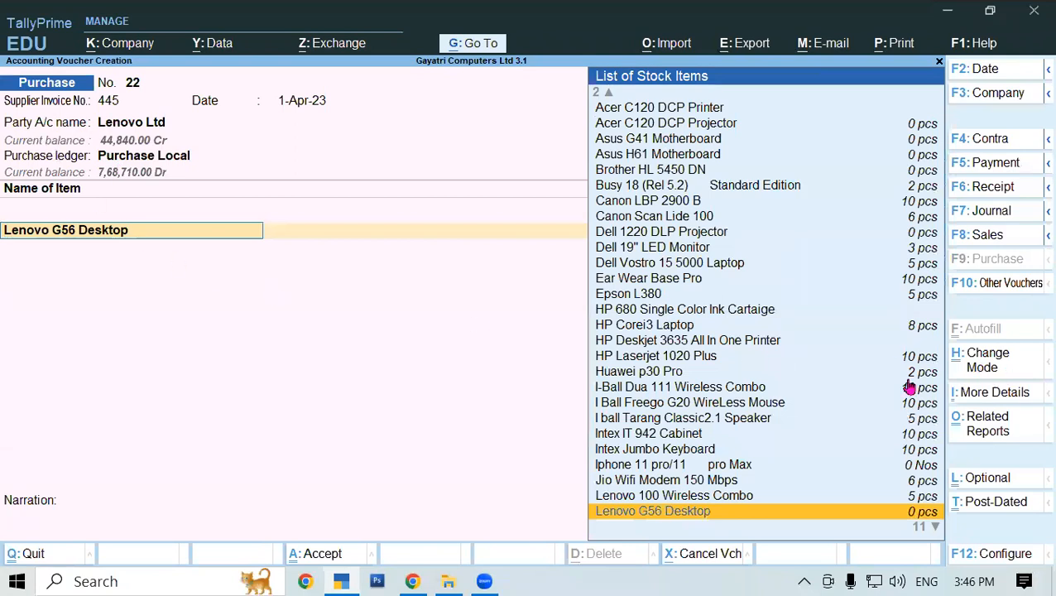
scroll(909, 387, "down", 3)
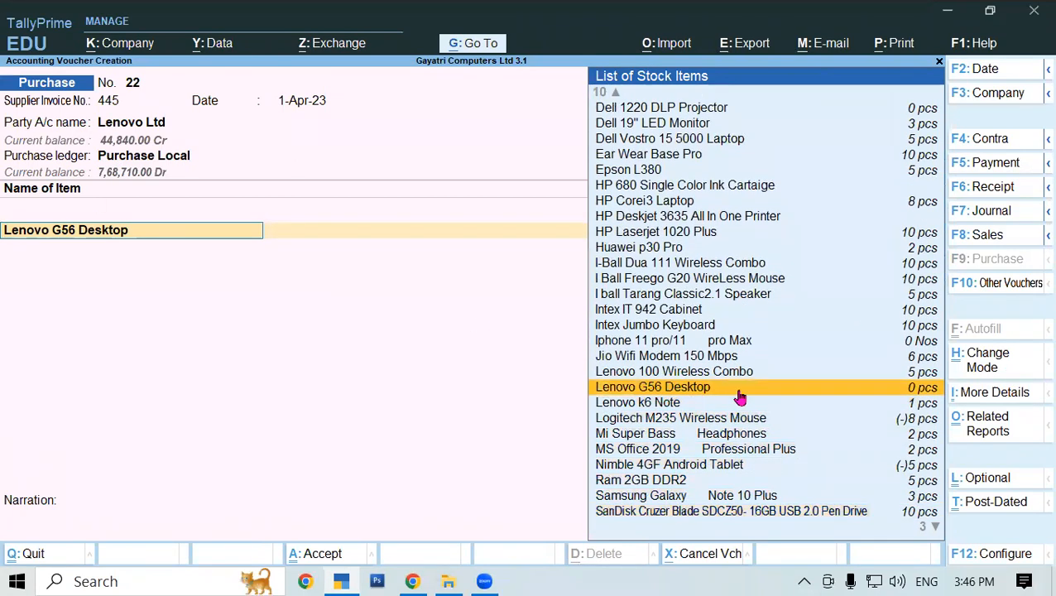
left_click(921, 389)
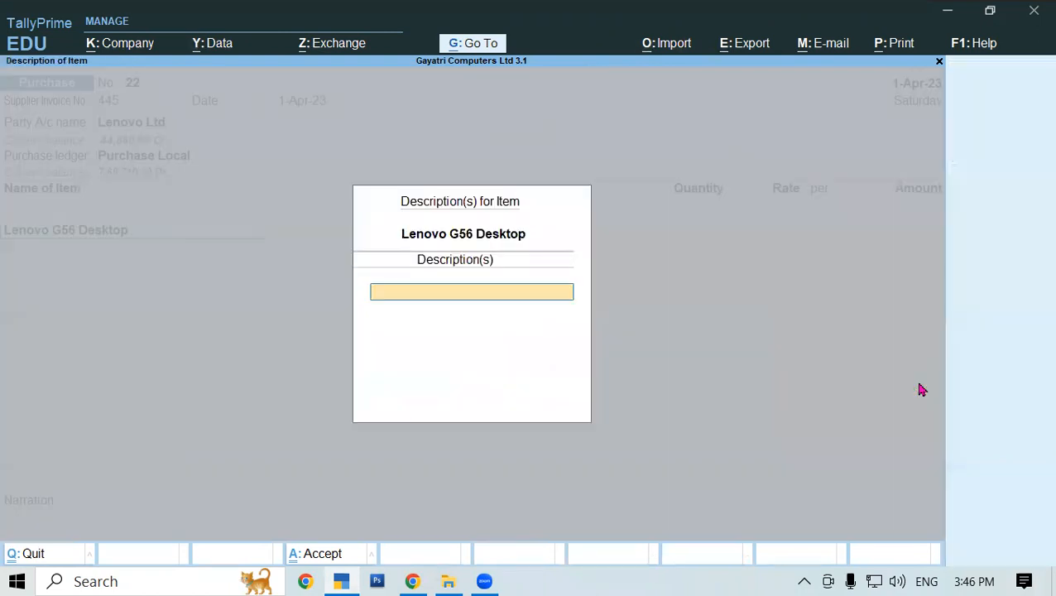
- Leave the Lenovo G56 Desktop description blank and allocate 10 pcs to the Shop location
key("Return")
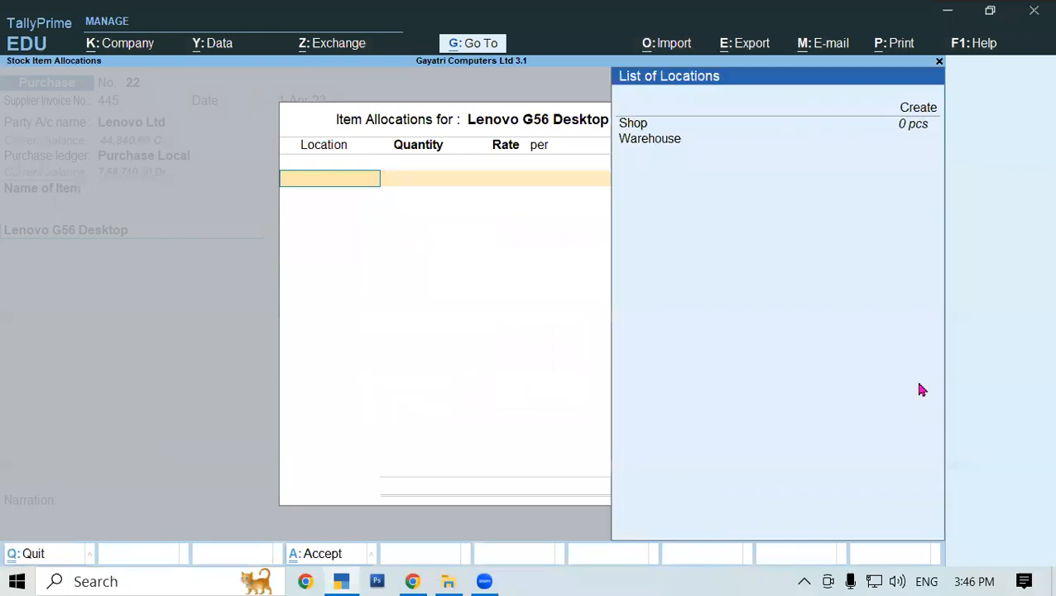
key("Down")
key("Return")
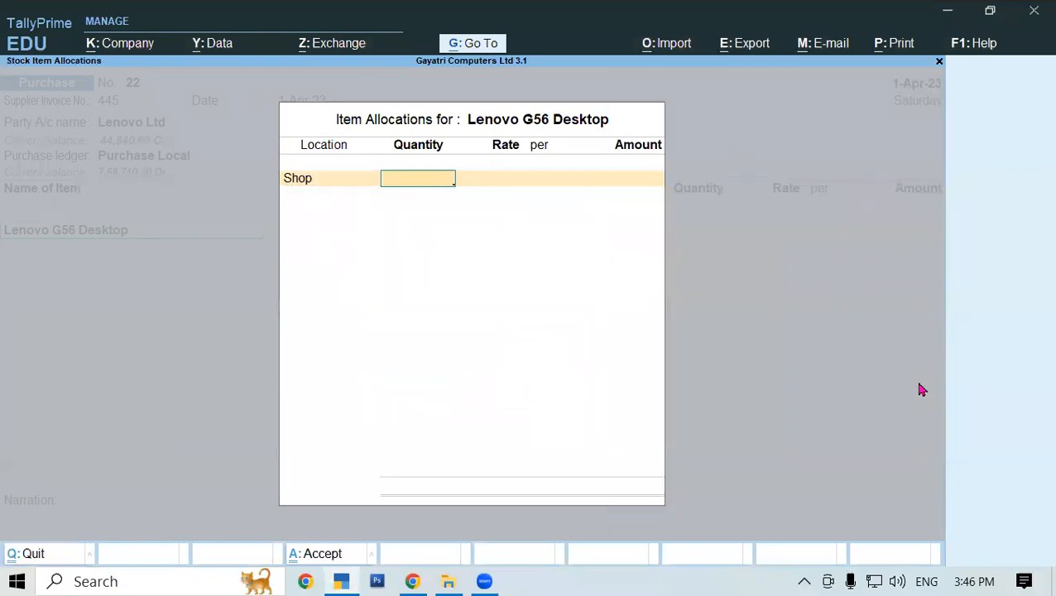
type("10")
key("Return")
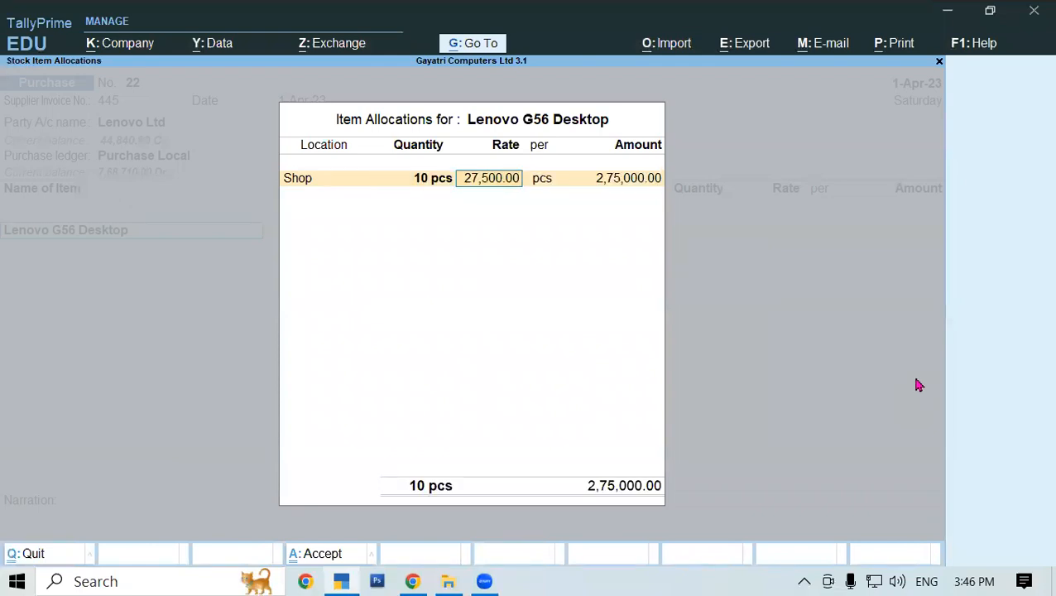
- Check the rate in the course PDF, set the desktop's rate to 24500 per pcs in TallyPrime, and accept the item allocation
left_click(415, 574)
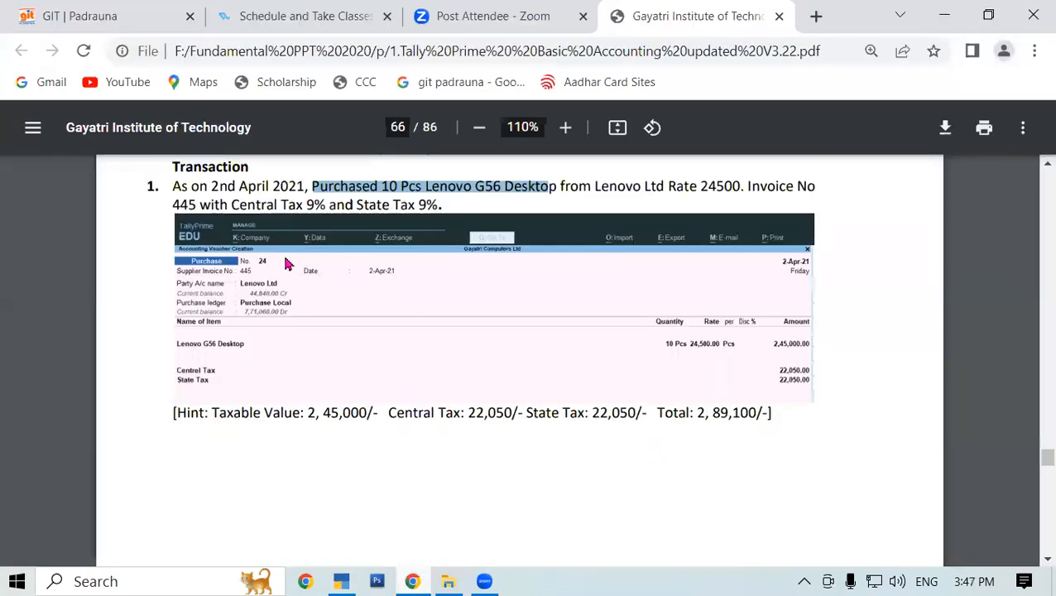
key("alt+Tab")
type("24500")
key("Return")
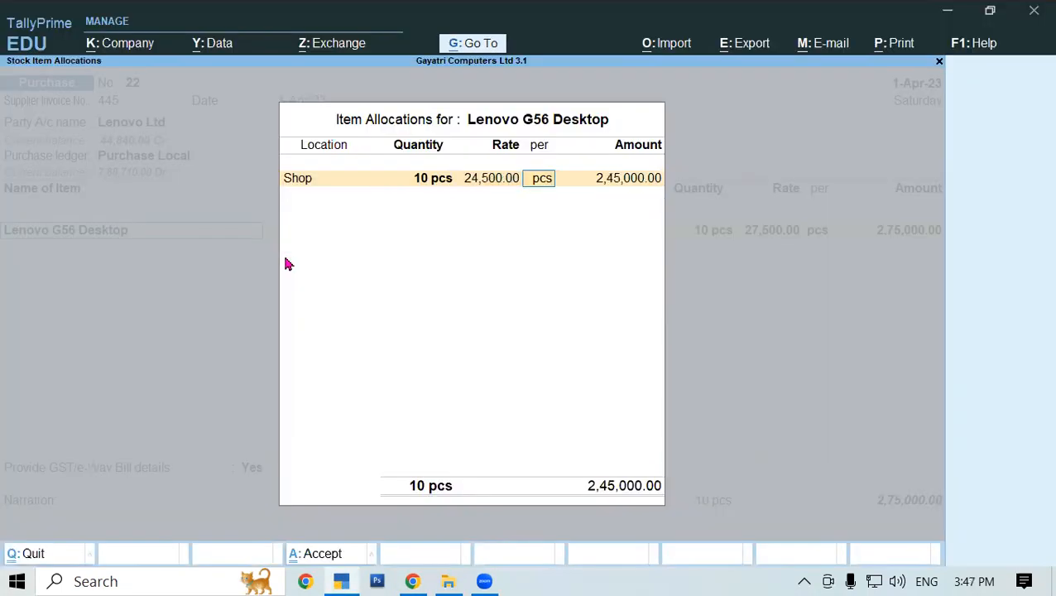
key("Return")
key("Return")
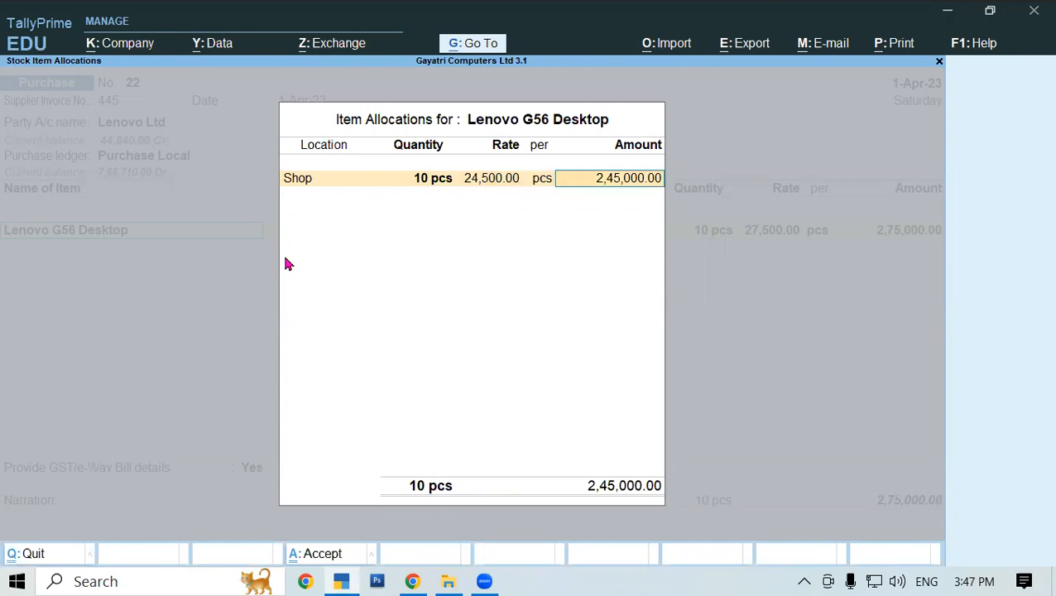
key("Return")
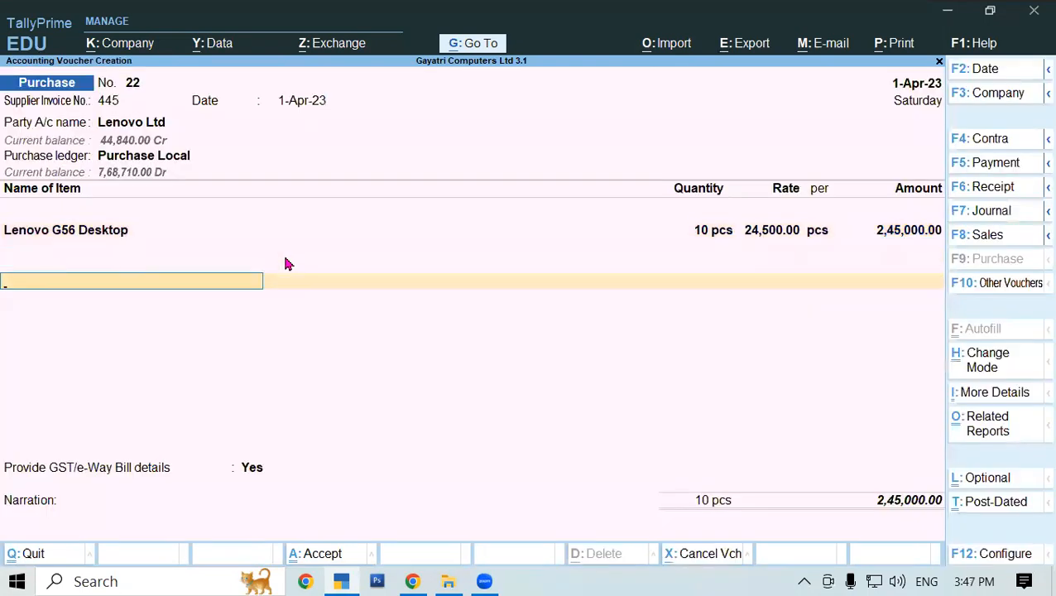
- Add the CGST and SGST tax ledgers below the item in the purchase voucher
type("C")
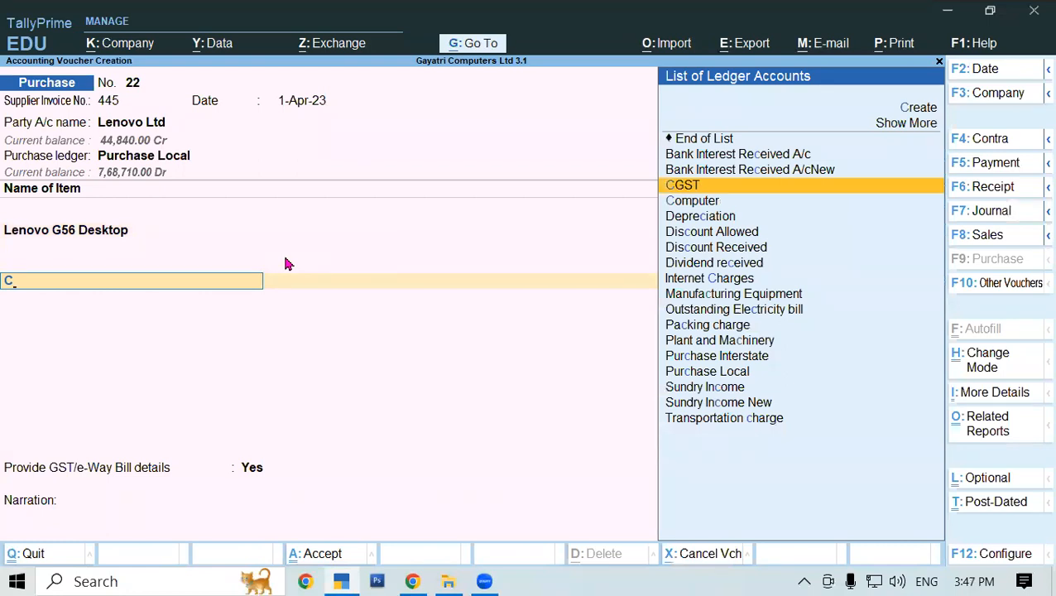
key("Return")
key("Return")
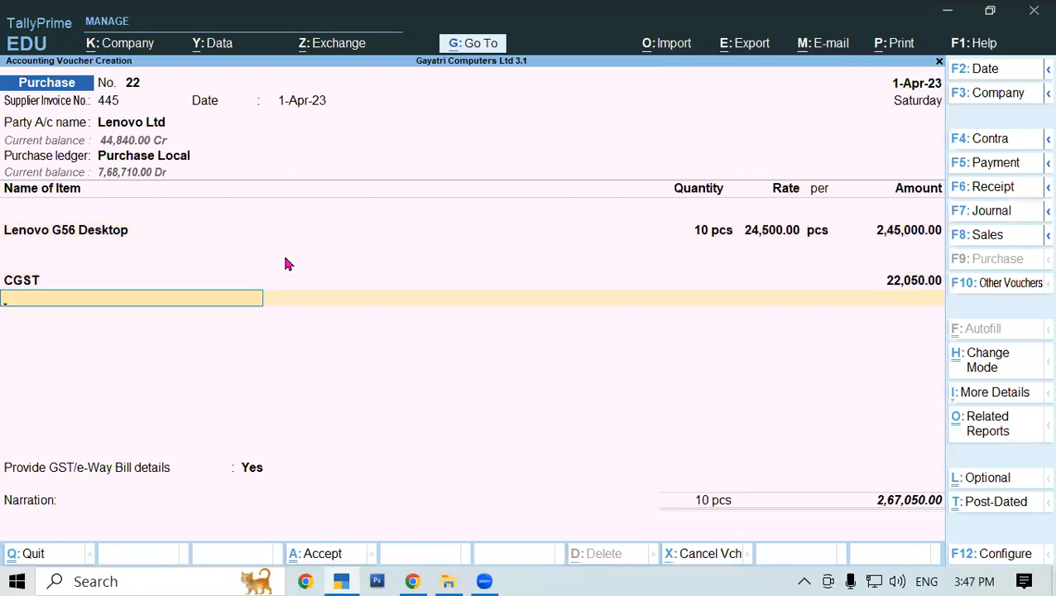
type("S")
key("Return")
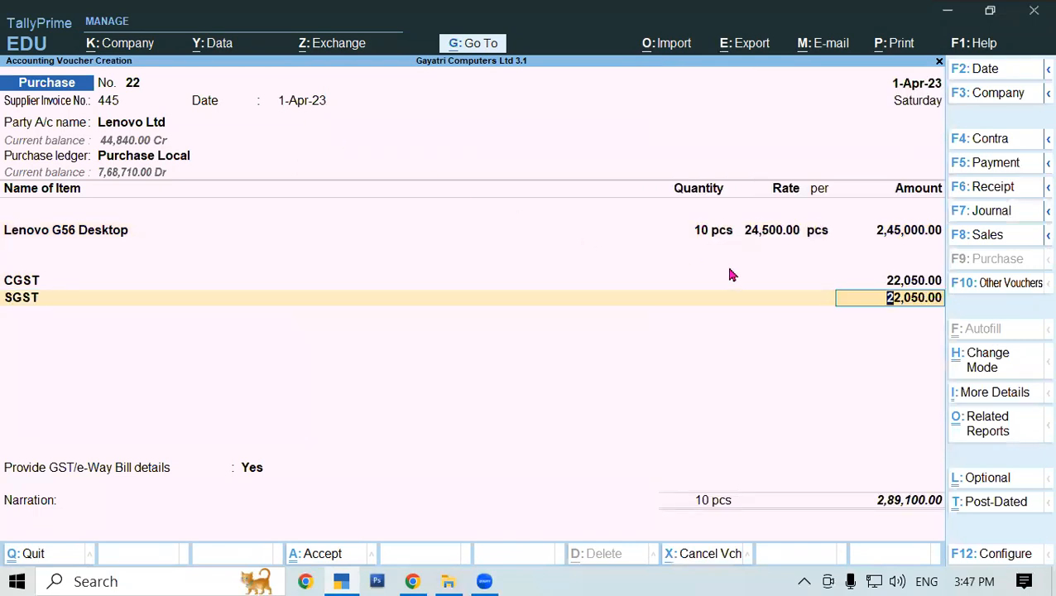
- Compare the voucher with the course PDF's hint, highlighting its taxable value, tax and total figures, and return to TallyPrime
left_click(414, 581)
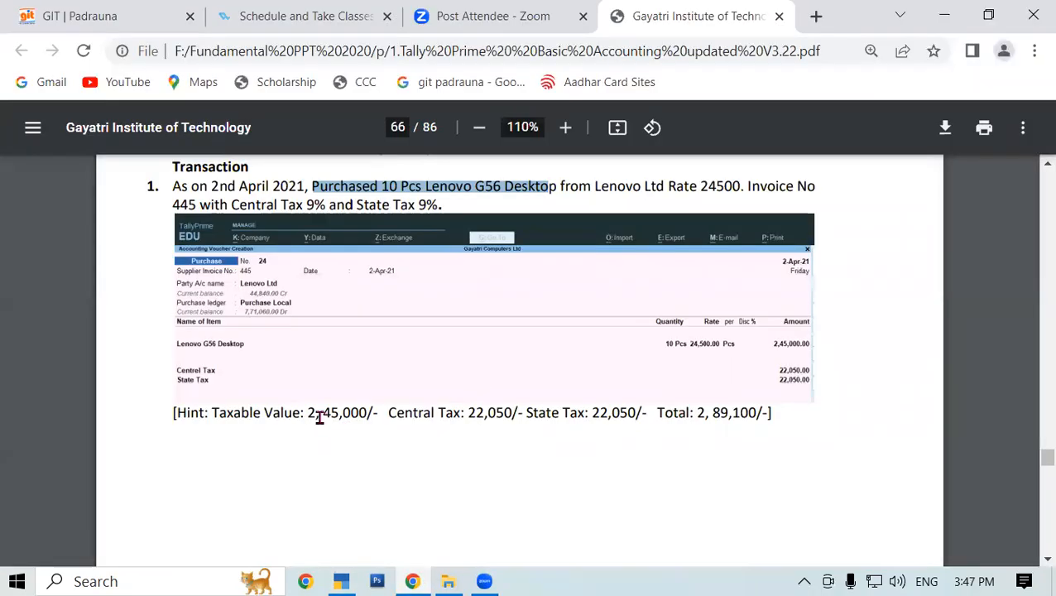
left_click_drag(307, 412, 374, 412)
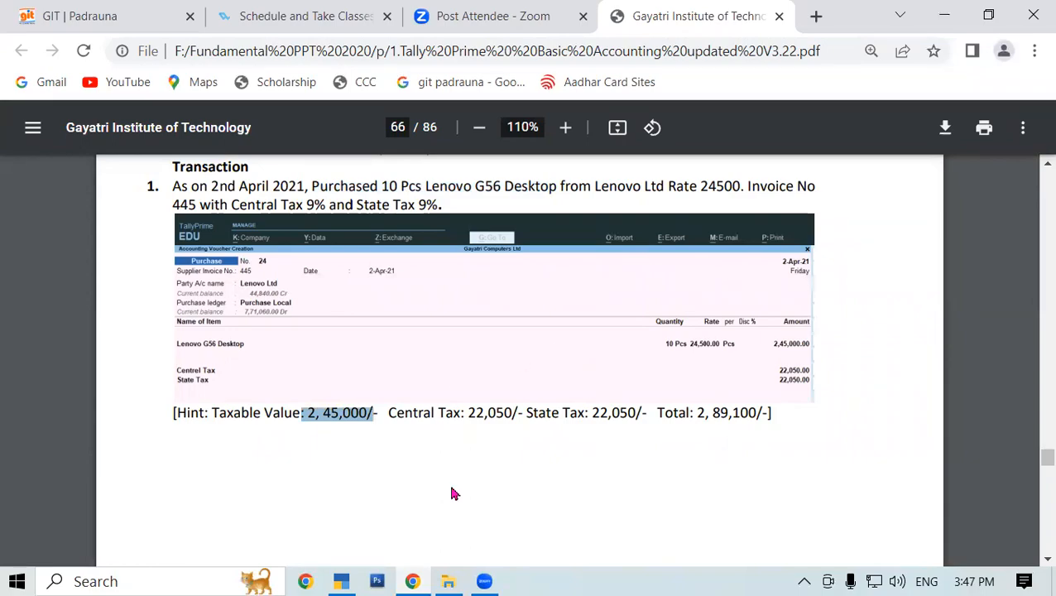
left_click(341, 581)
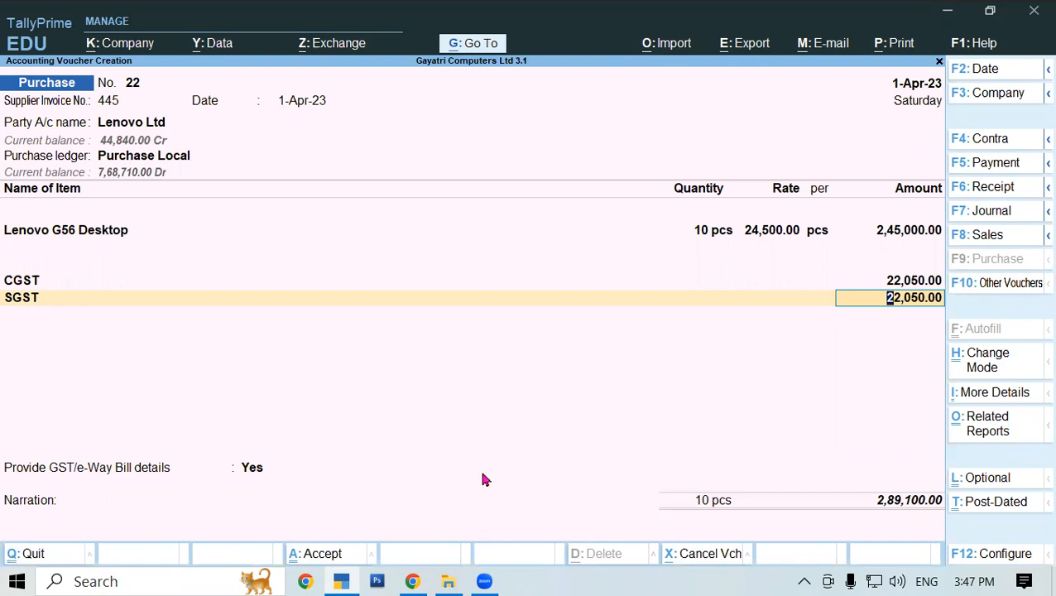
left_click(414, 582)
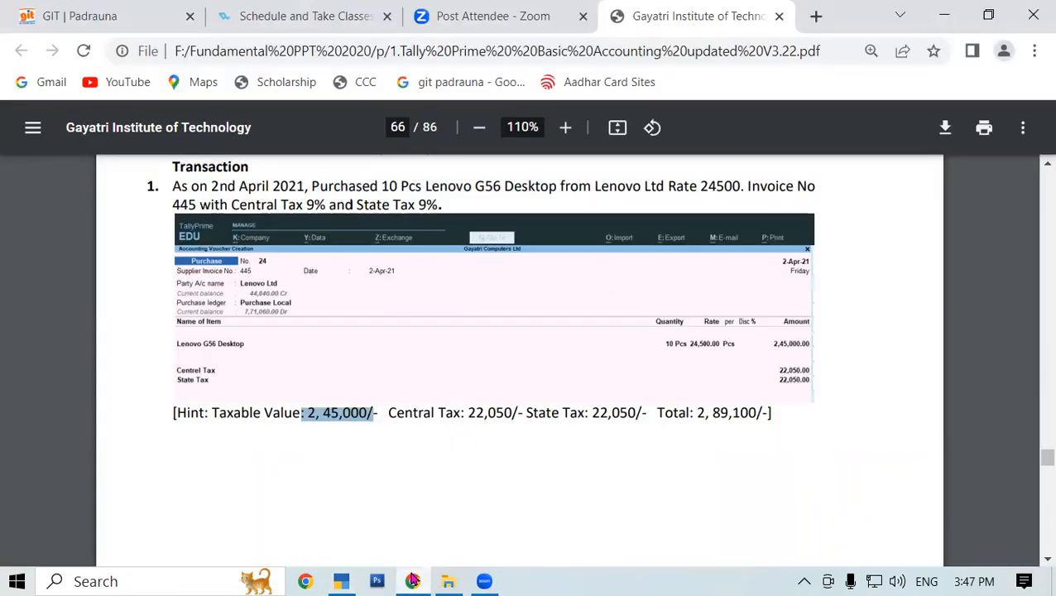
left_click_drag(468, 414, 504, 416)
left_click_drag(592, 414, 762, 411)
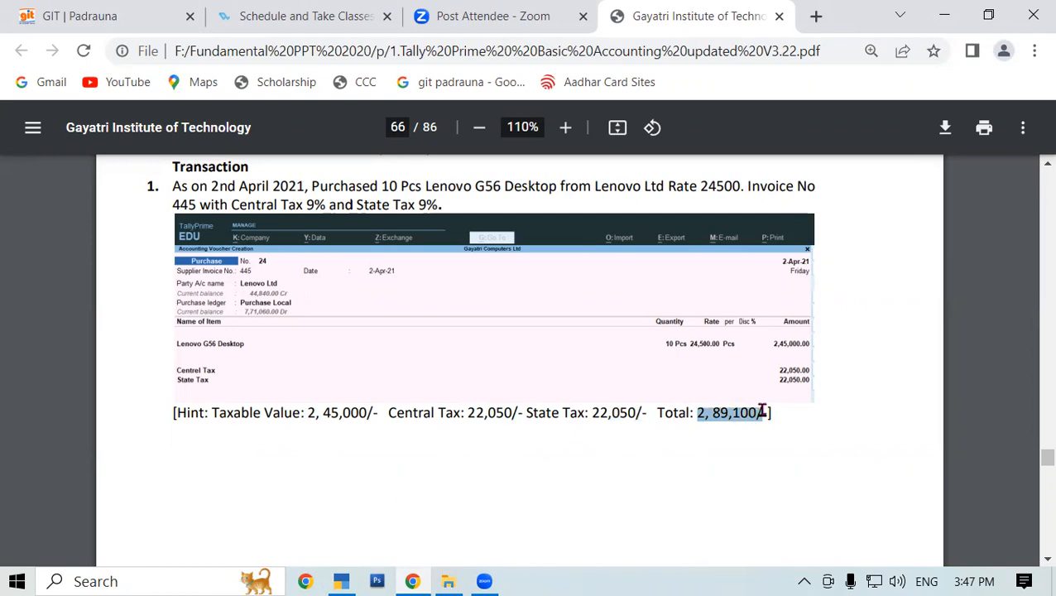
left_click(341, 581)
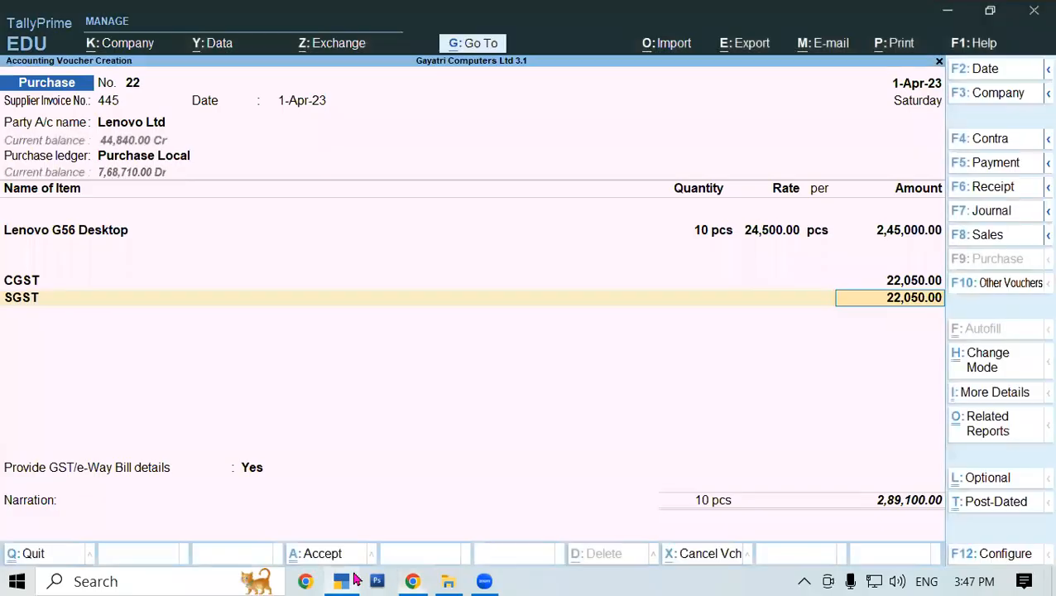
- Finish the ledger entries, set Provide GST/e-Way Bill details to No, leave the narration blank, and save the purchase voucher
key("Return")
key("Return")
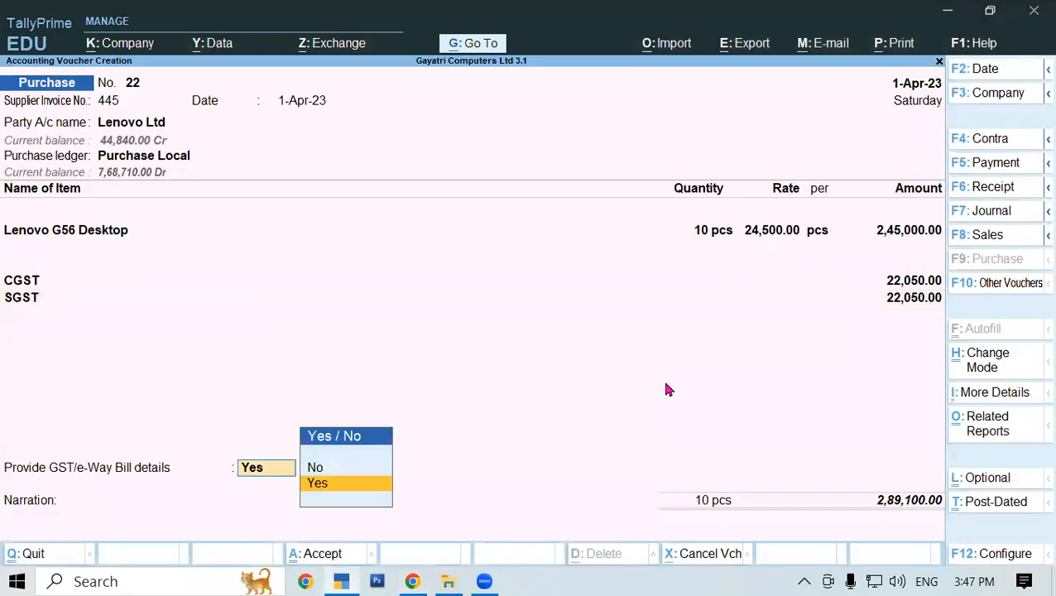
key("Up")
key("Return")
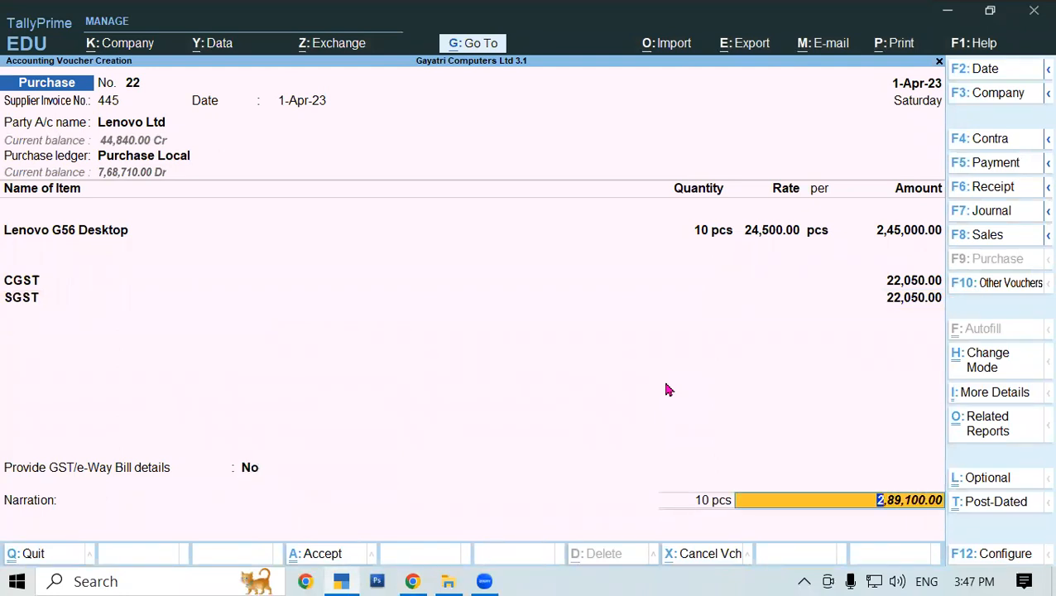
key("Return")
key("Return")
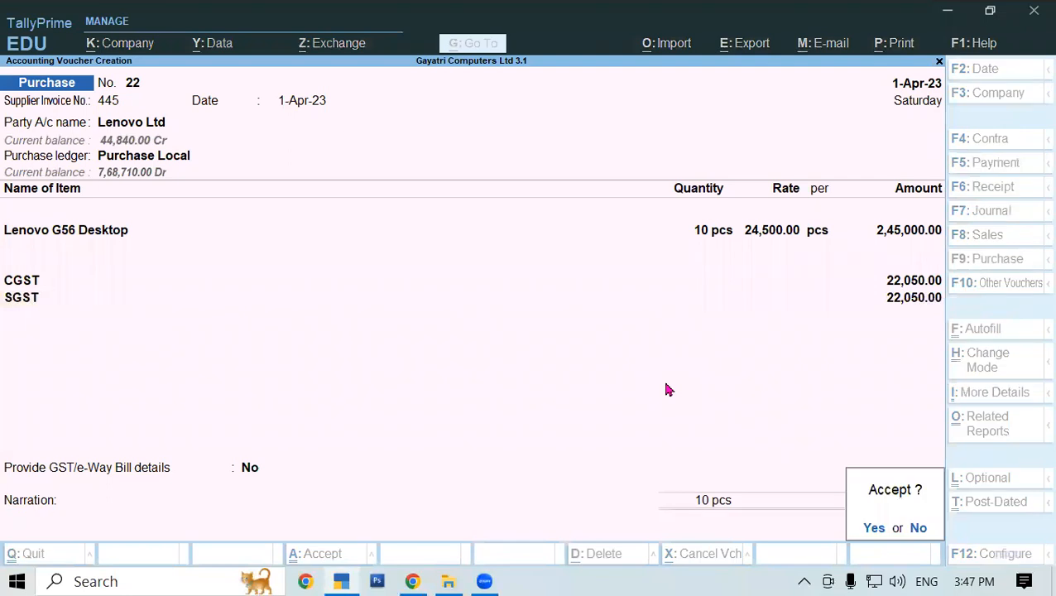
key("Return")
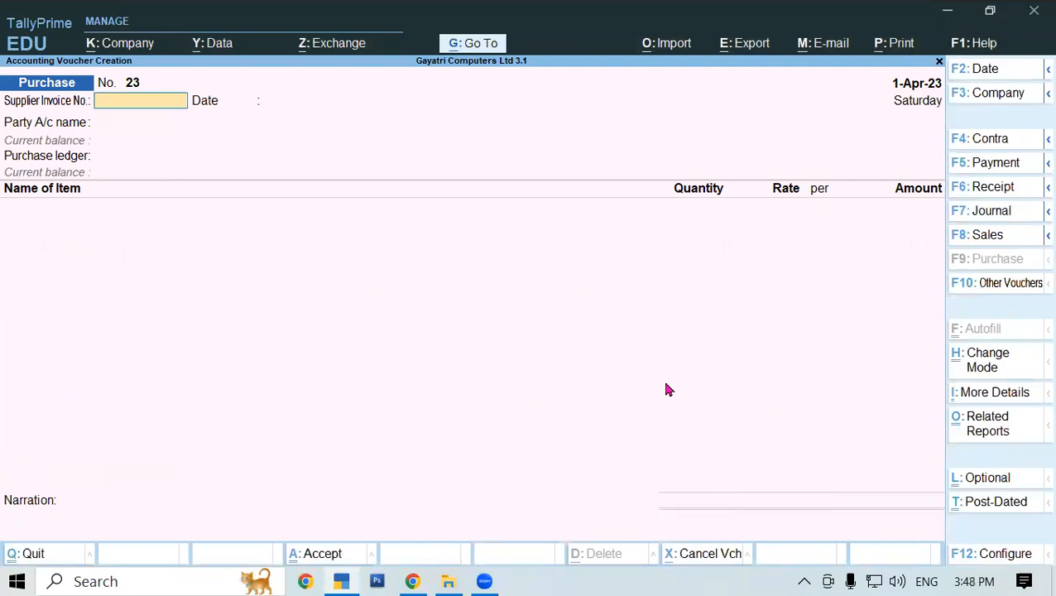
- Quit voucher entry and open the Desktop group in the Stock Summary to check the Lenovo G56 Desktop stock
key("Escape")
key("Return")
key("Down")
key("Down")
key("Down")
key("Down")
key("Down")
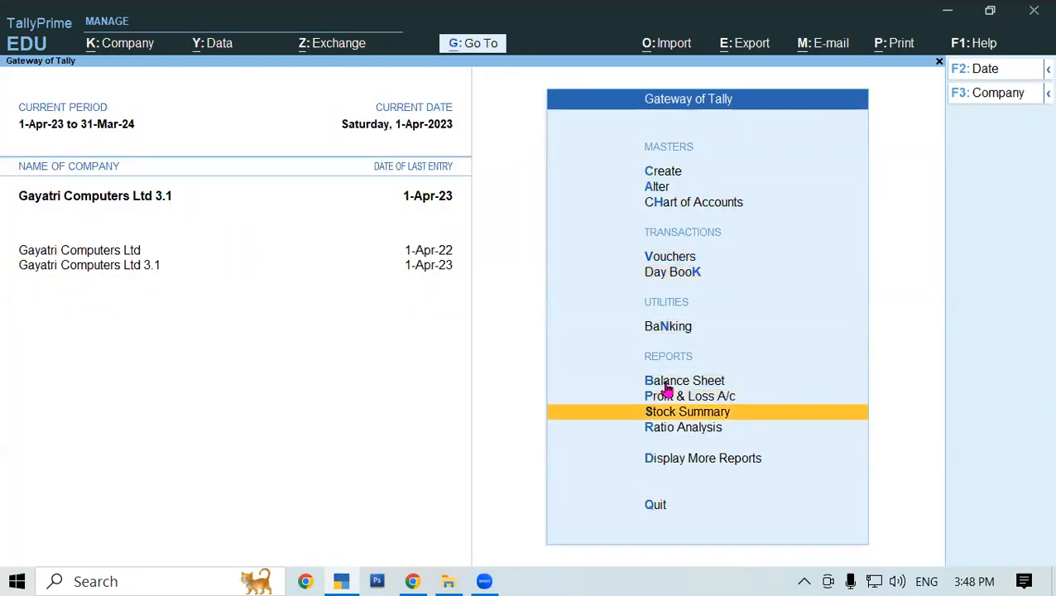
key("Return")
key("Down")
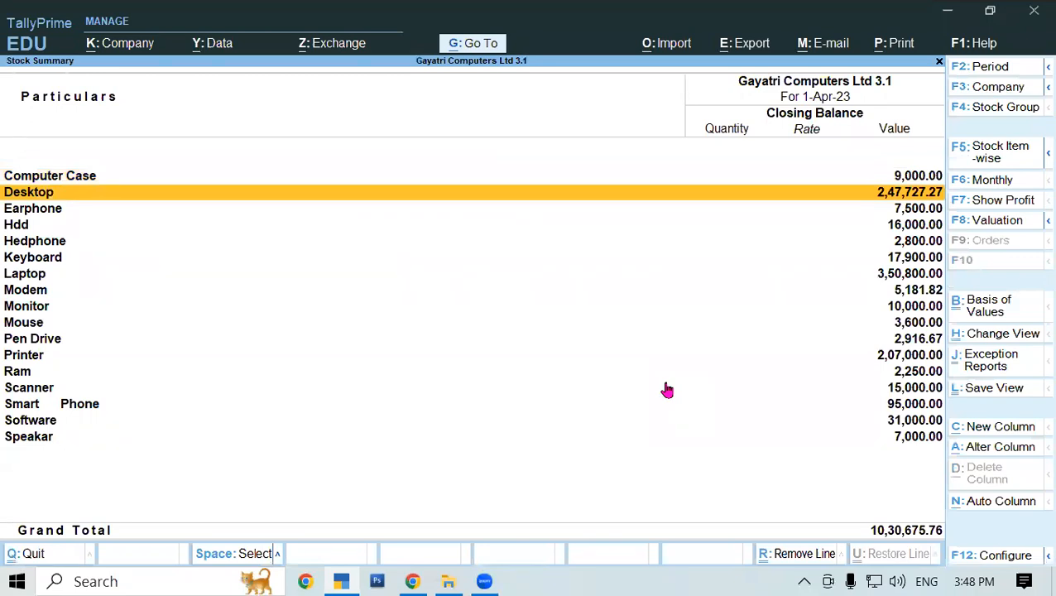
key("Return")
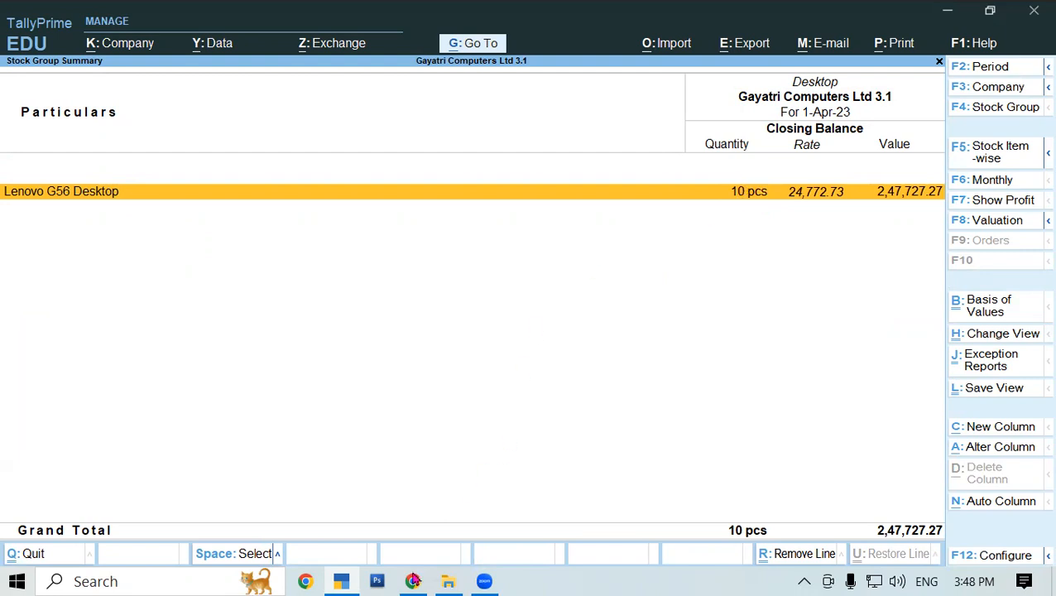
- Switch to the course PDF and highlight transaction 2, the return of 2 Pcs damaged Lenovo G56 Desktop against invoice no 445
key("alt+Tab")
scroll(309, 381, "down", 1)
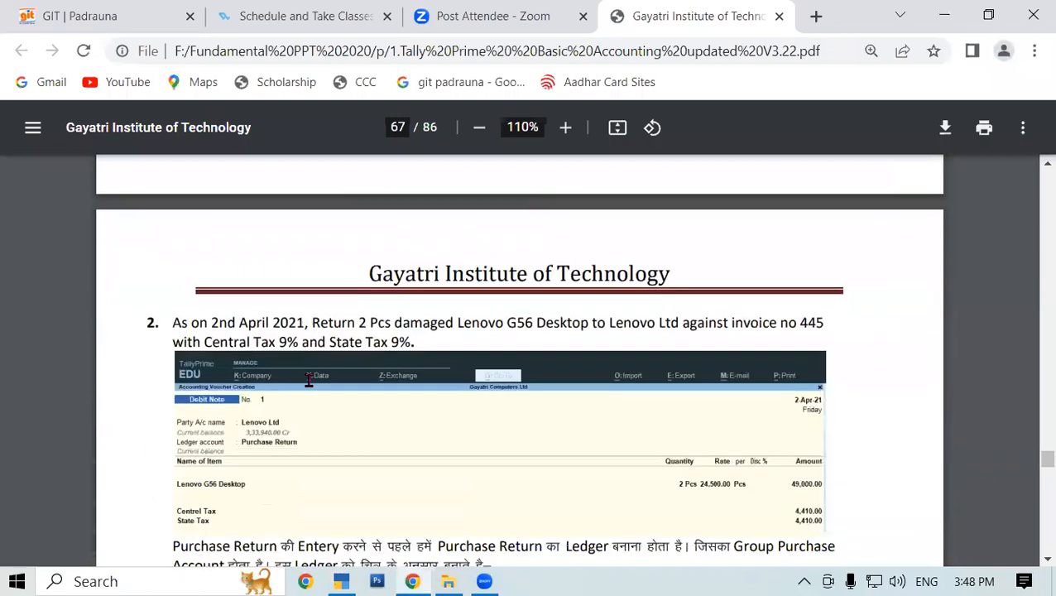
left_click_drag(189, 251, 668, 253)
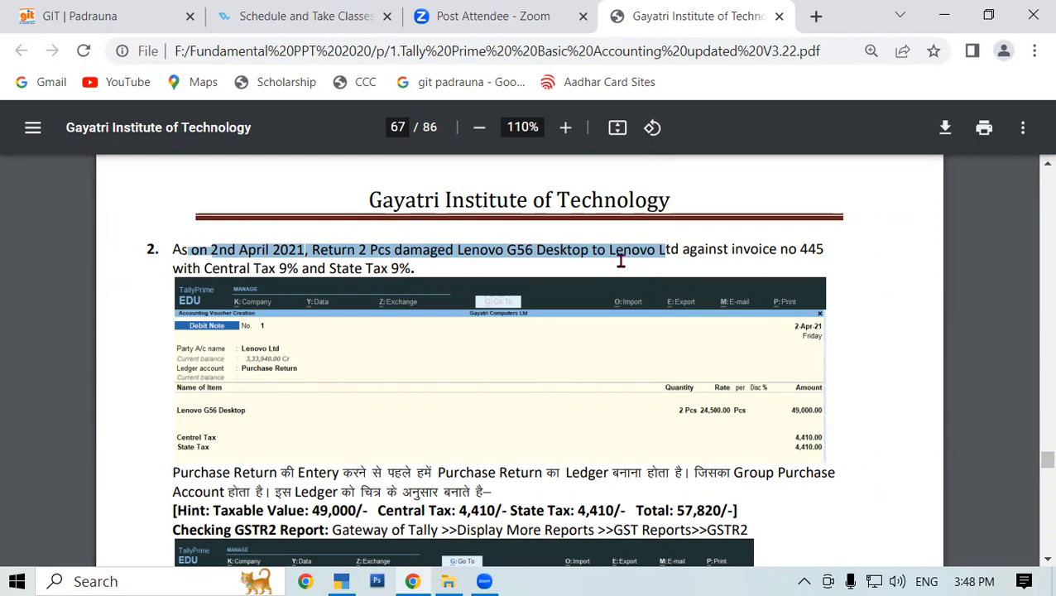
left_click(426, 261)
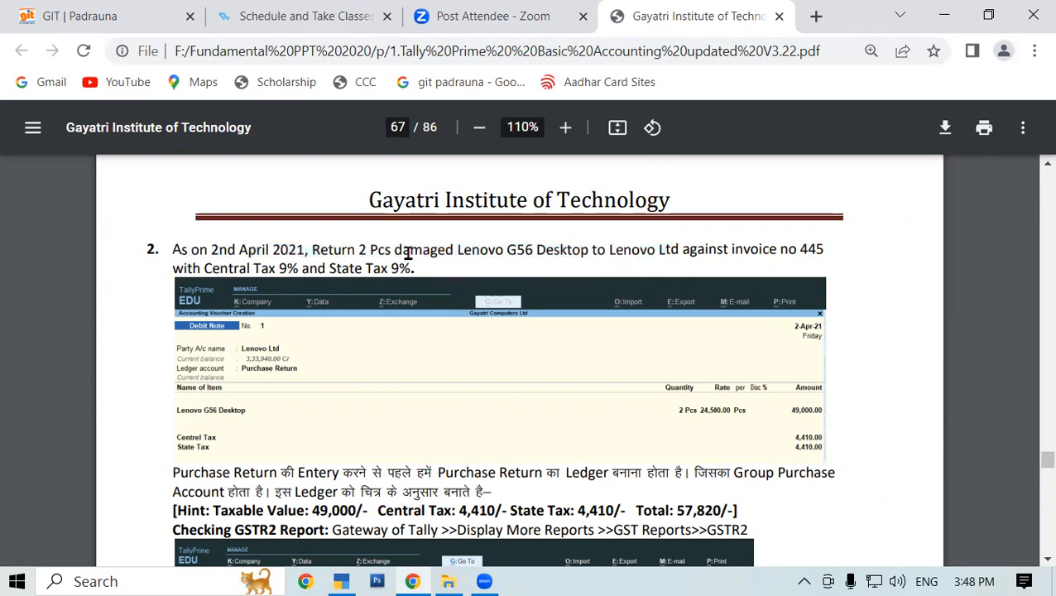
left_click_drag(395, 250, 453, 240)
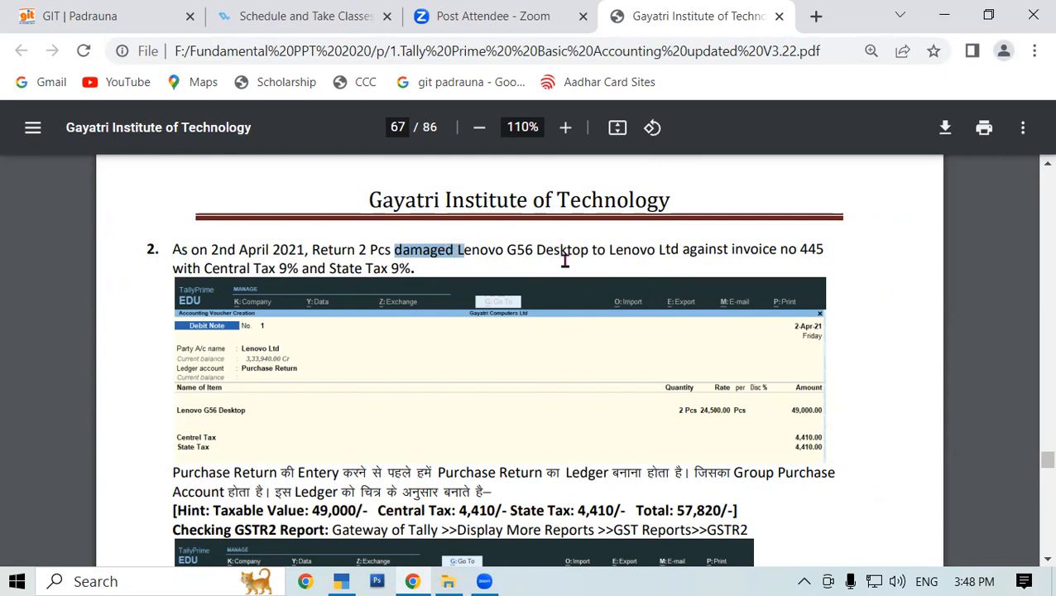
left_click_drag(688, 249, 417, 270)
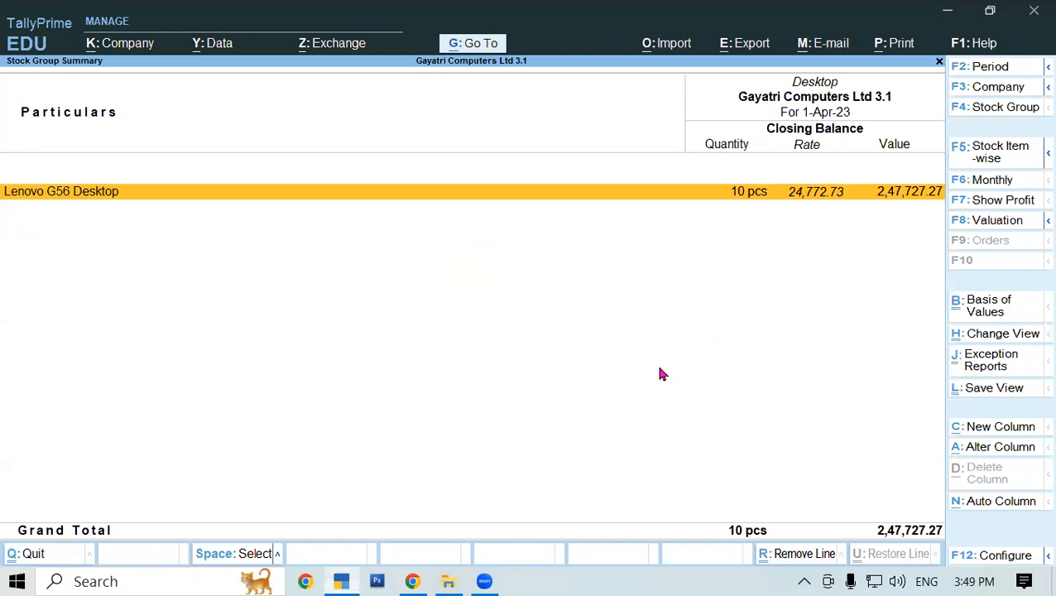
- Close the stock reports in TallyPrime and start a Debit Note voucher
key("Escape")
key("Escape")
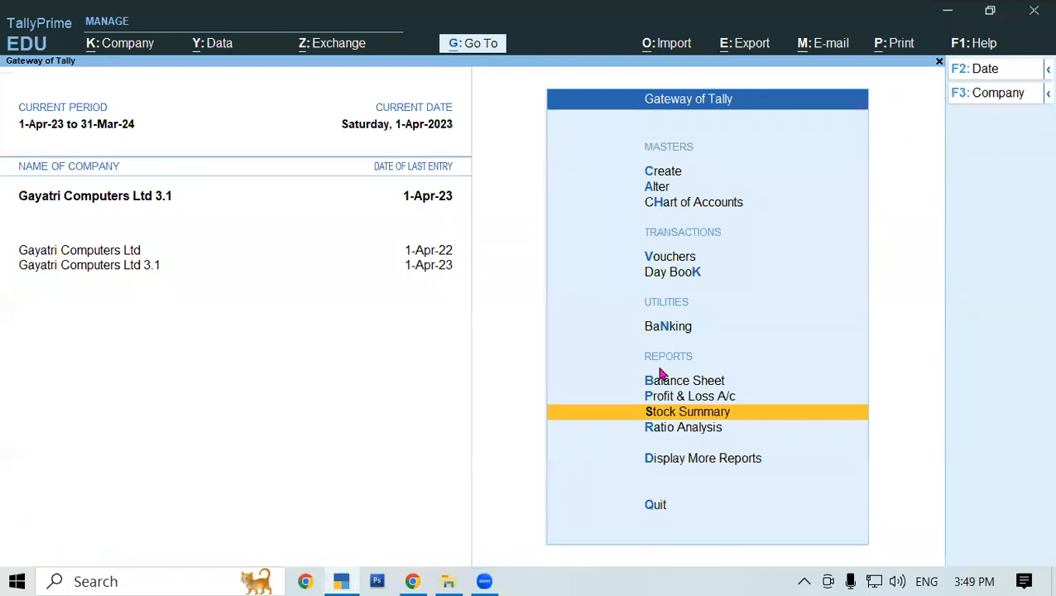
key("Up")
key("Up")
key("Up")
key("Up")
key("Up")
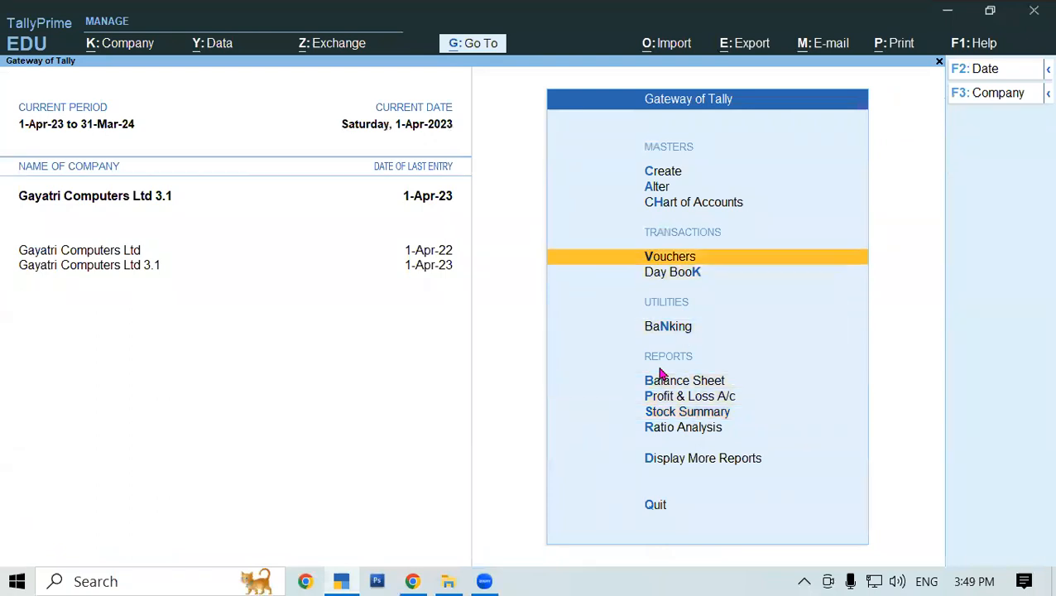
key("Return")
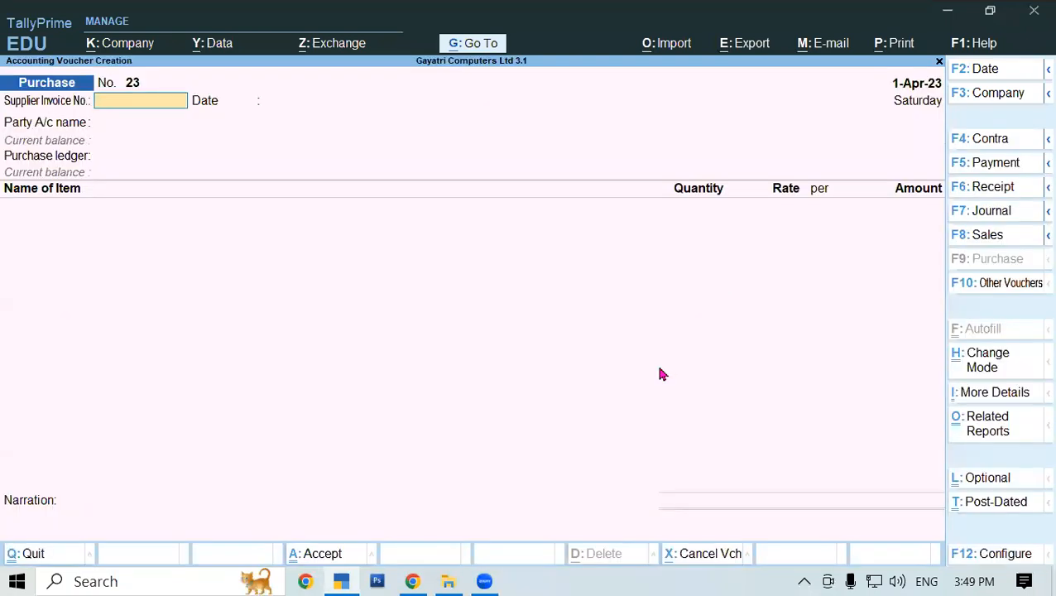
key("ctrl+F9")
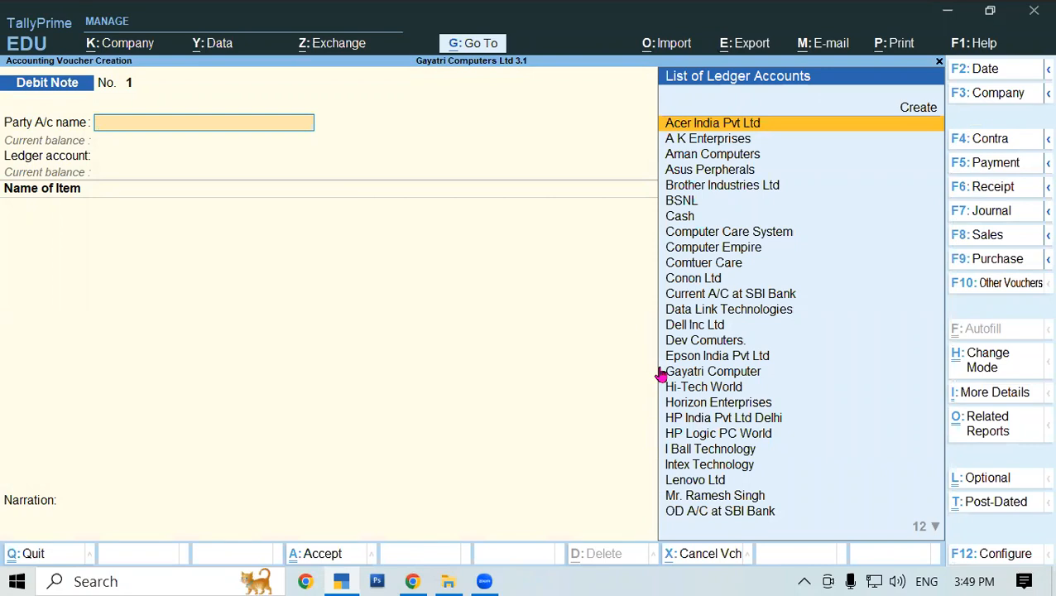
- Set the Debit Note's party account to Lenovo Ltd and accept its dispatch and party details without changes
type("Le")
key("Return")
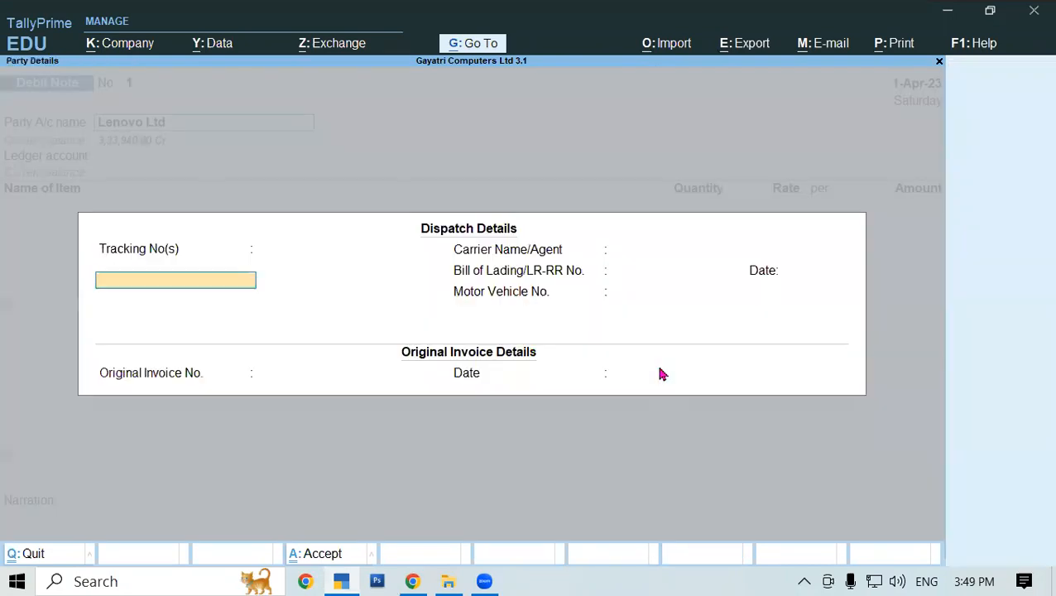
key("ctrl+a")
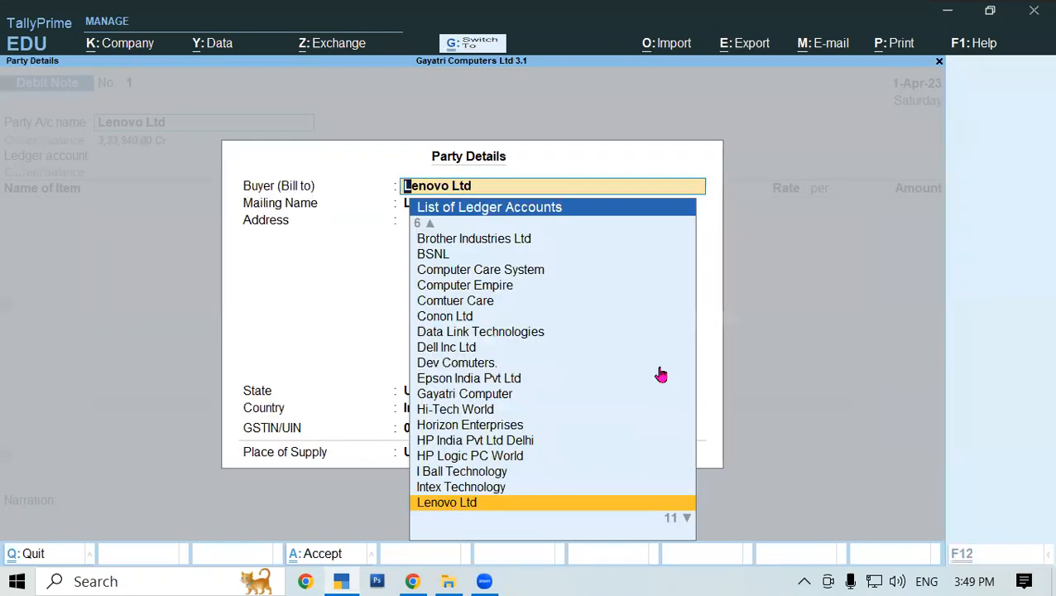
key("ctrl+a")
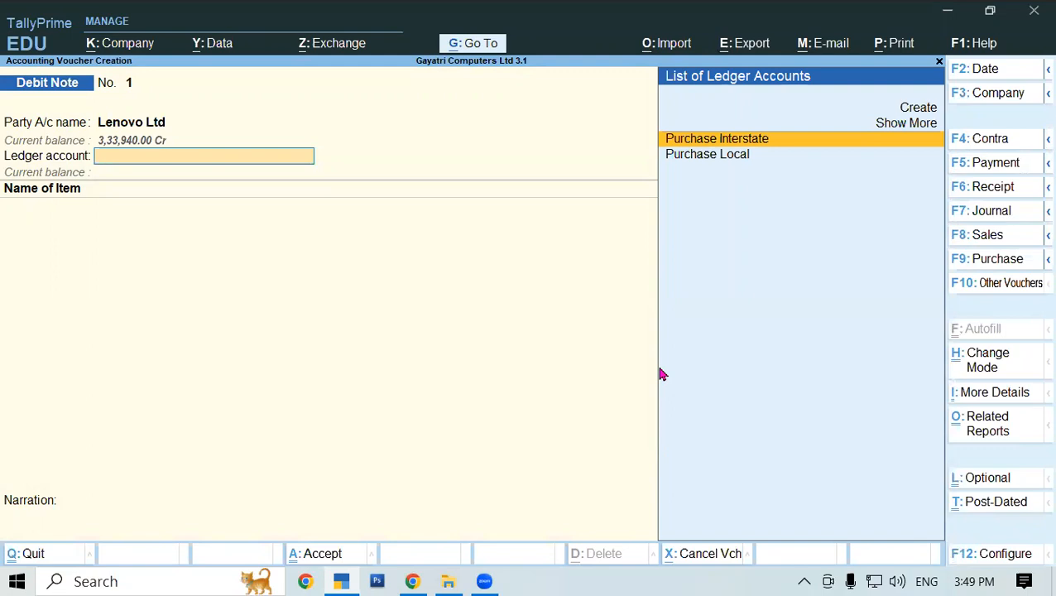
- Start creating a new ledger from the Debit Note's ledger account field and name it Purchase Return, with no alias
key("Up")
key("Up")
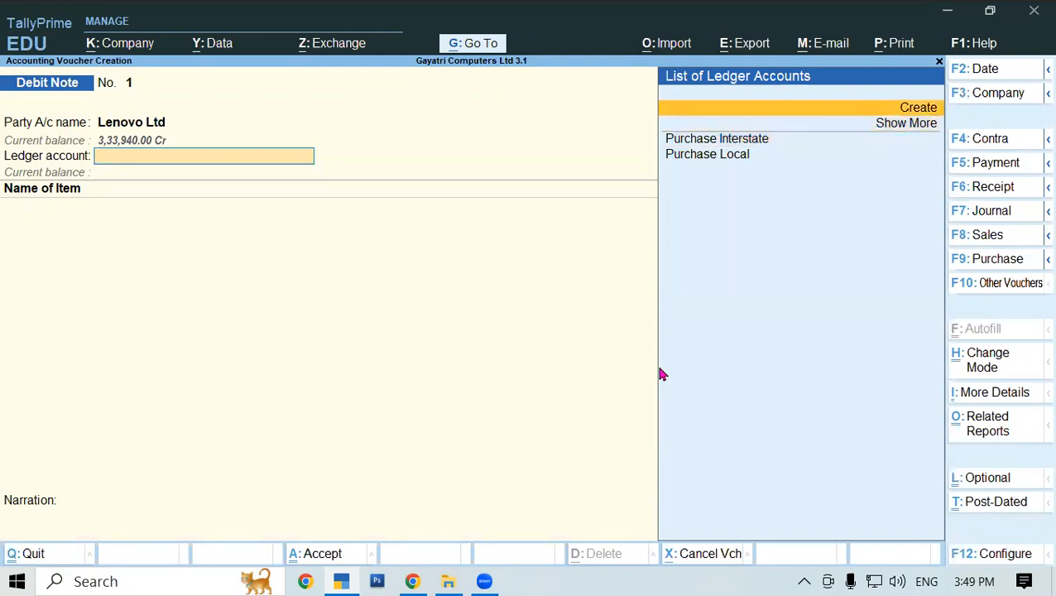
key("Return")
type("P")
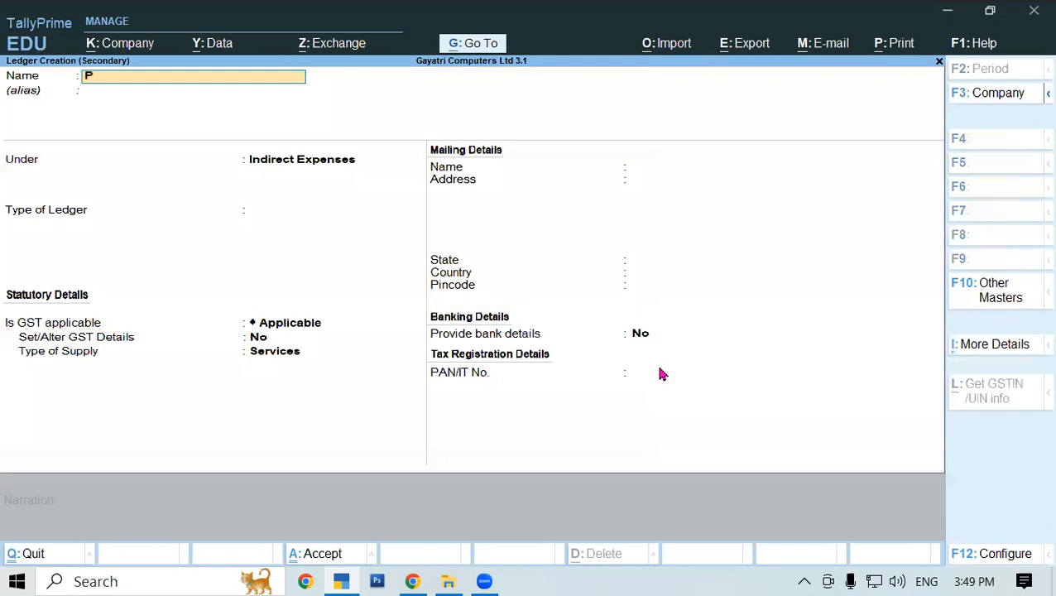
type("urchase Return")
key("Return")
key("Return")
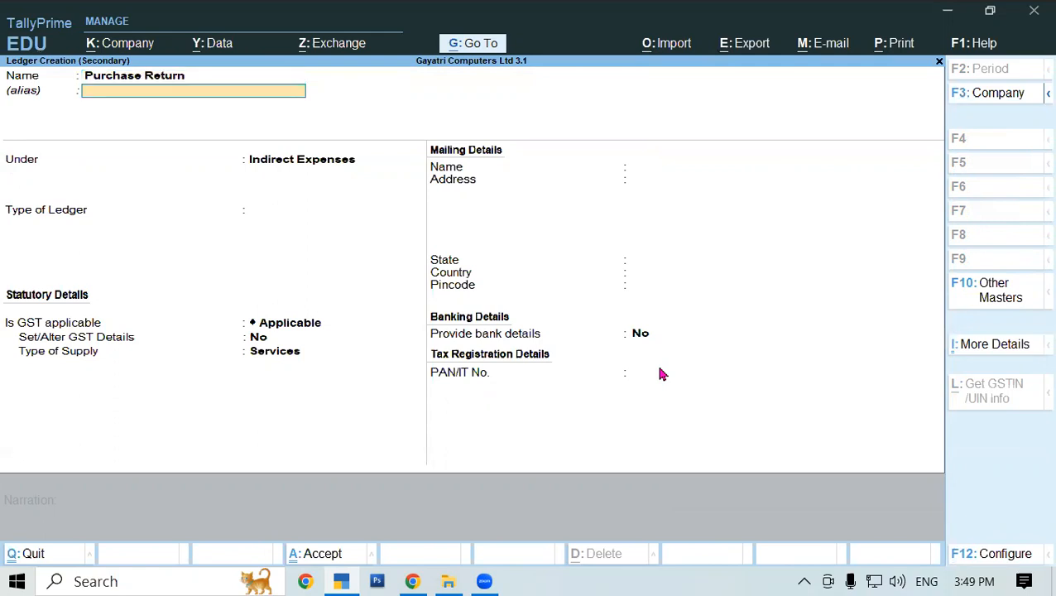
- Place the Purchase Return ledger under Purchase Accounts with ledger type Not Applicable, and save it
type("P")
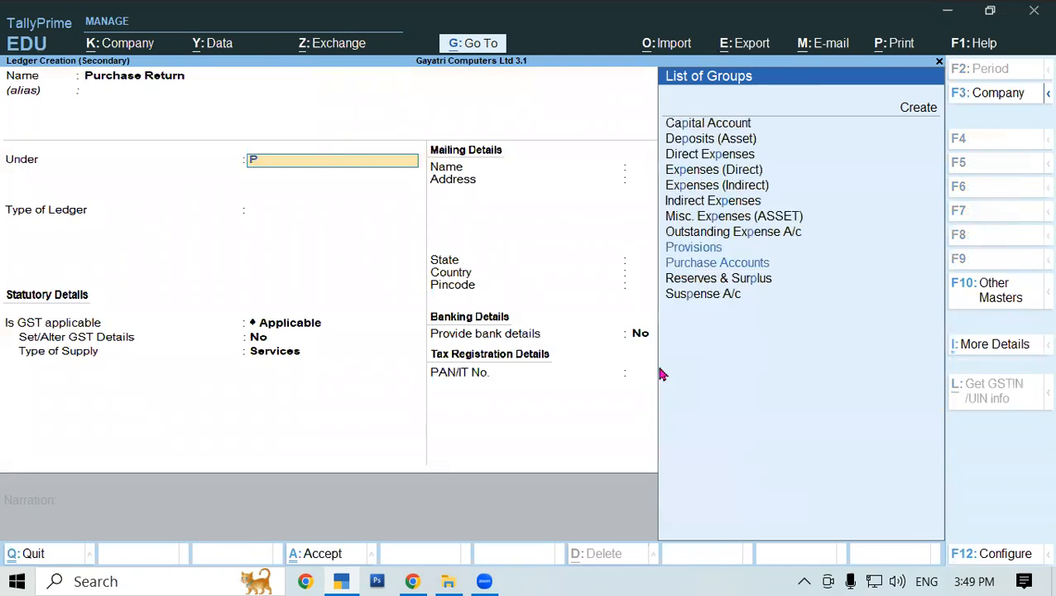
key("Down")
key("Return")
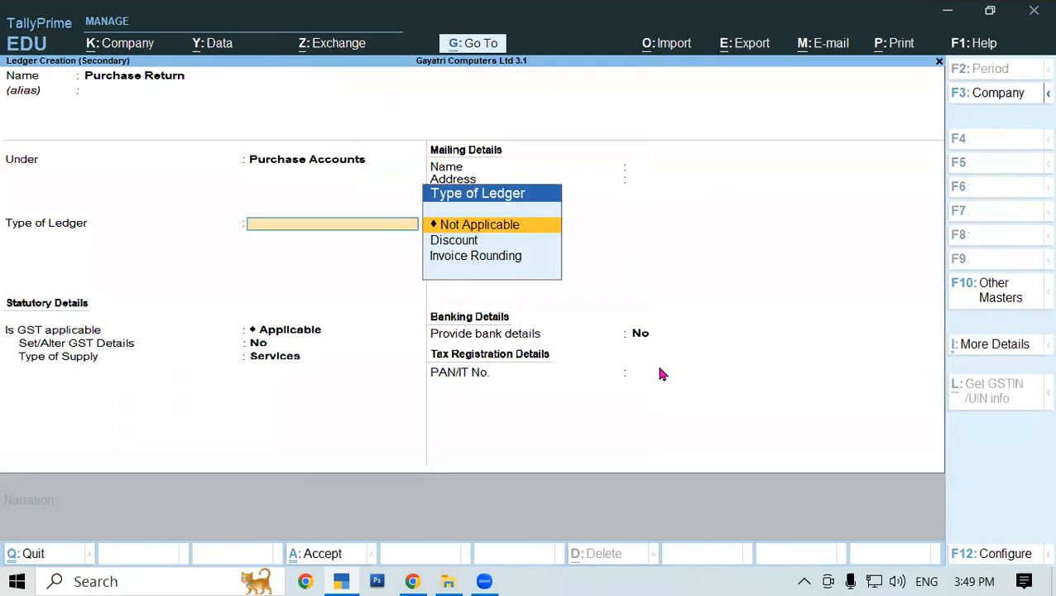
key("Return")
key("Return")
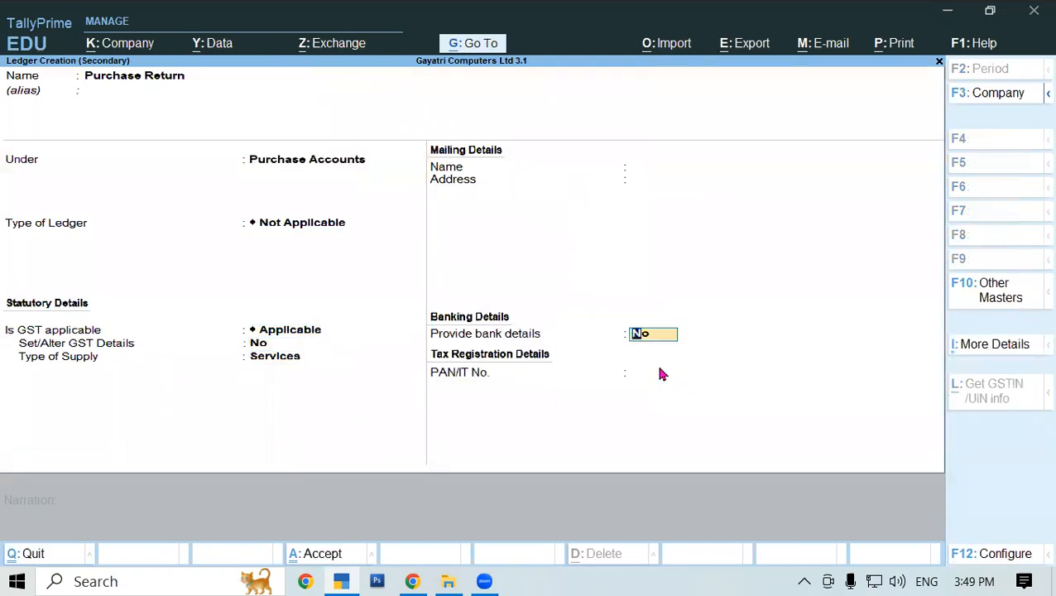
key("ctrl+a")
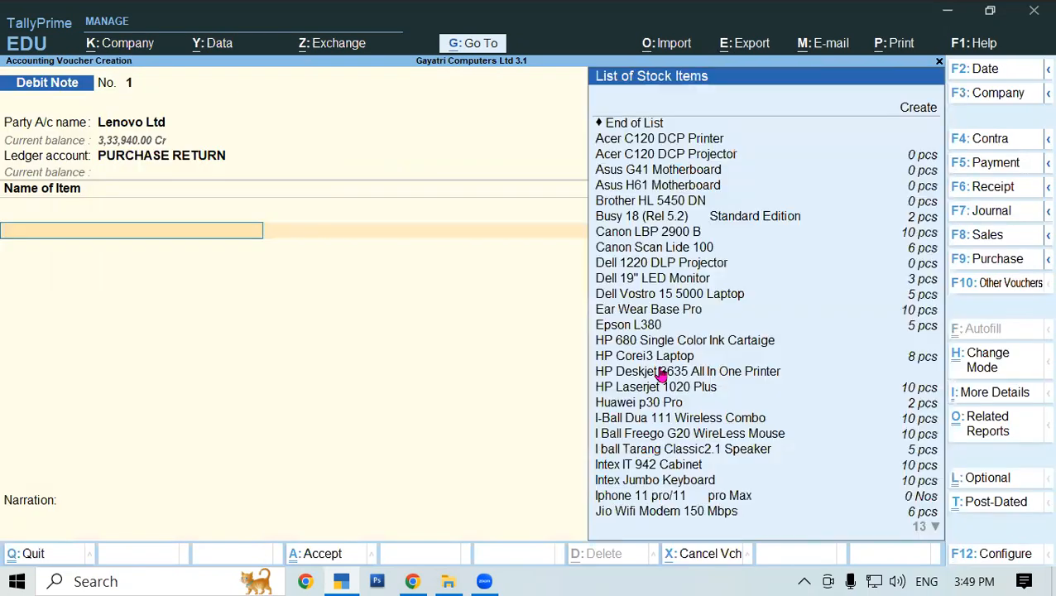
- Add Lenovo G56 Desktop as the returned item and allocate it to the Shop location
type("Le")
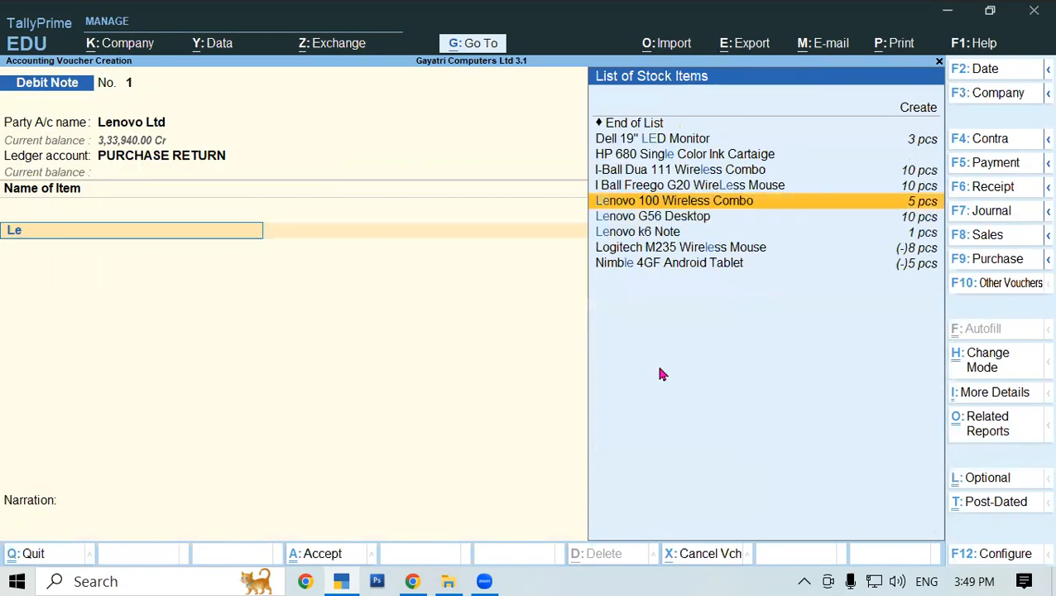
key("Down")
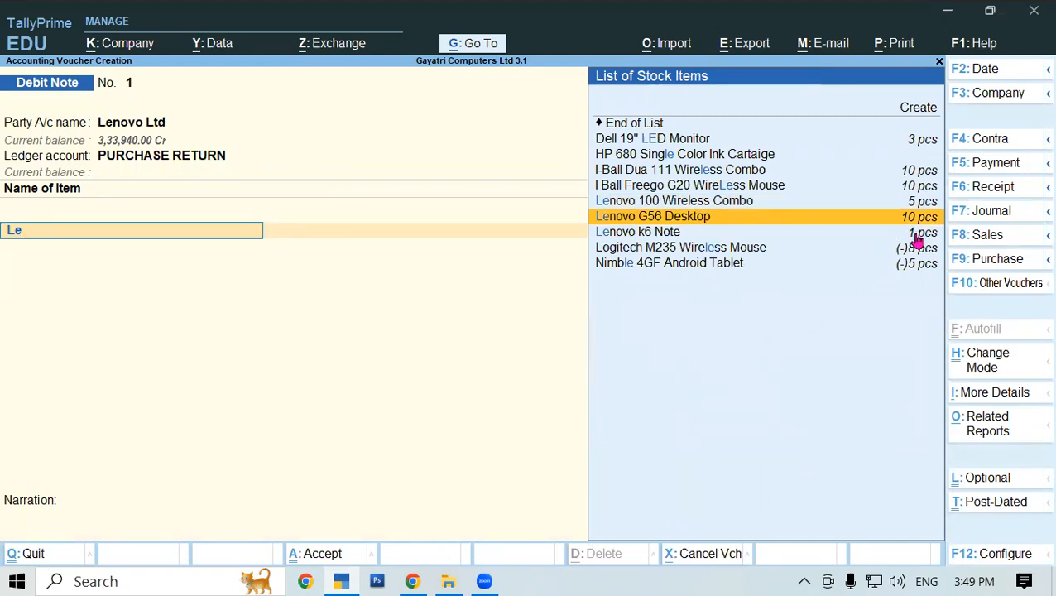
key("Return")
key("Return")
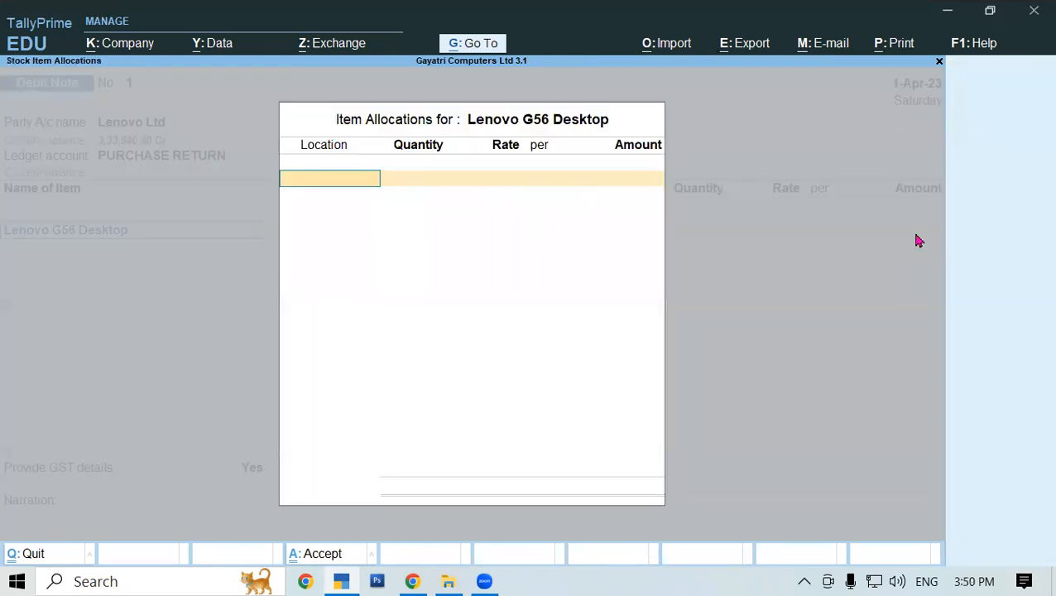
key("Down")
key("Down")
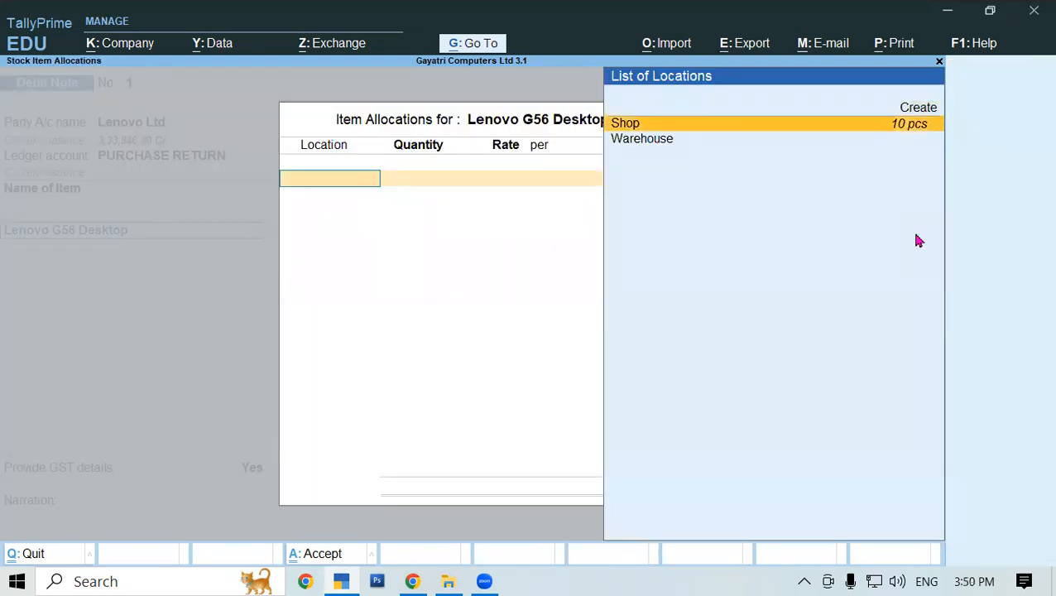
key("Up")
key("Return")
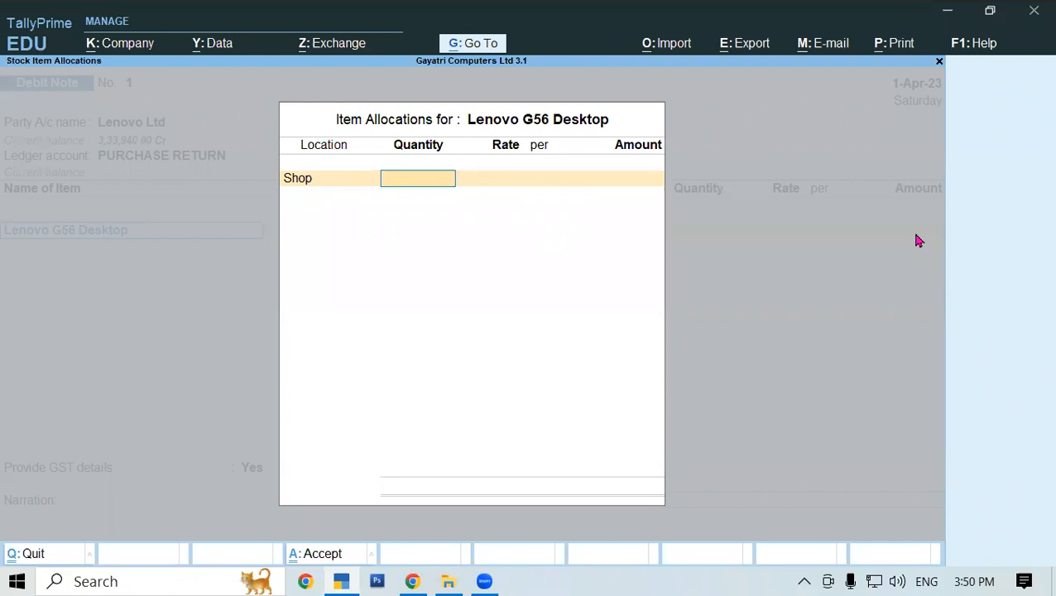
- Set the returned quantity to 2 pcs, keep the 24,500.00 rate, and complete the item allocation
type("2")
key("Return")
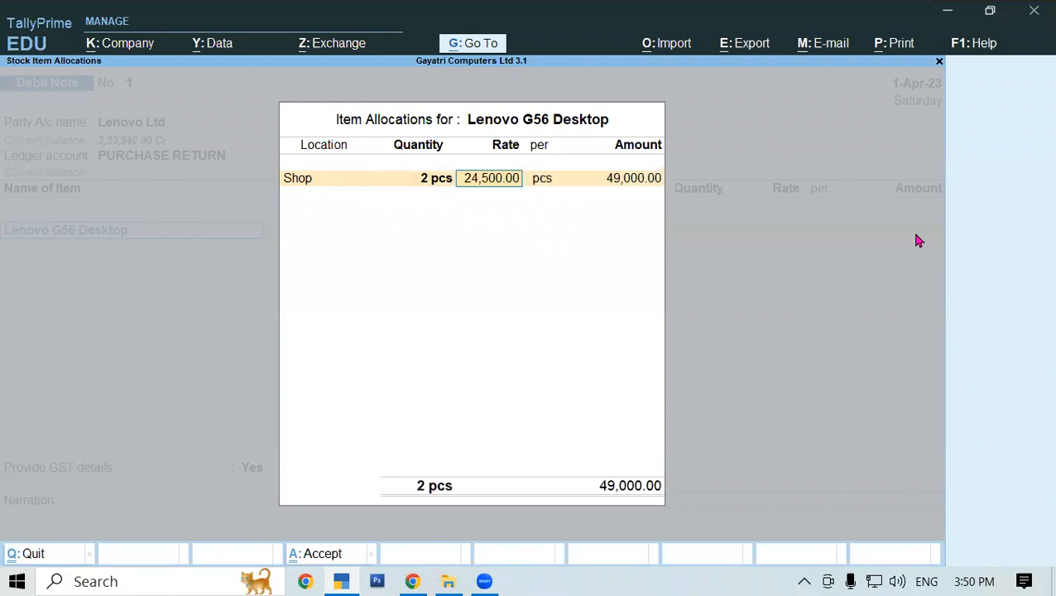
key("Return")
key("Return")
key("Return")
key("Return")
key("Return")
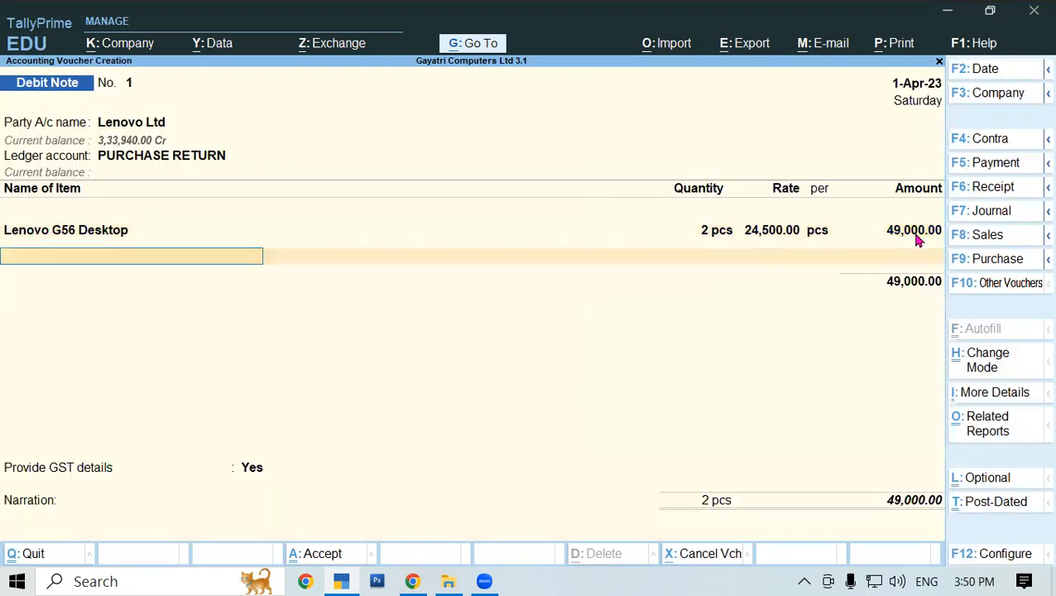
- Add the CGST and SGST ledgers below the item with their calculated amounts
type("CG")
key("Return")
key("Return")
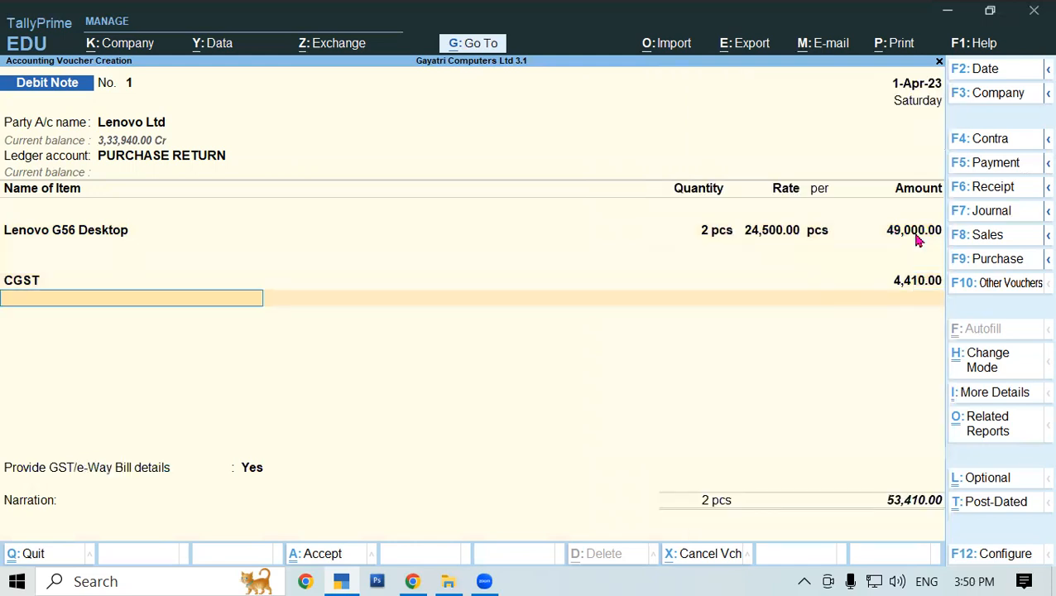
type("SG")
key("Return")
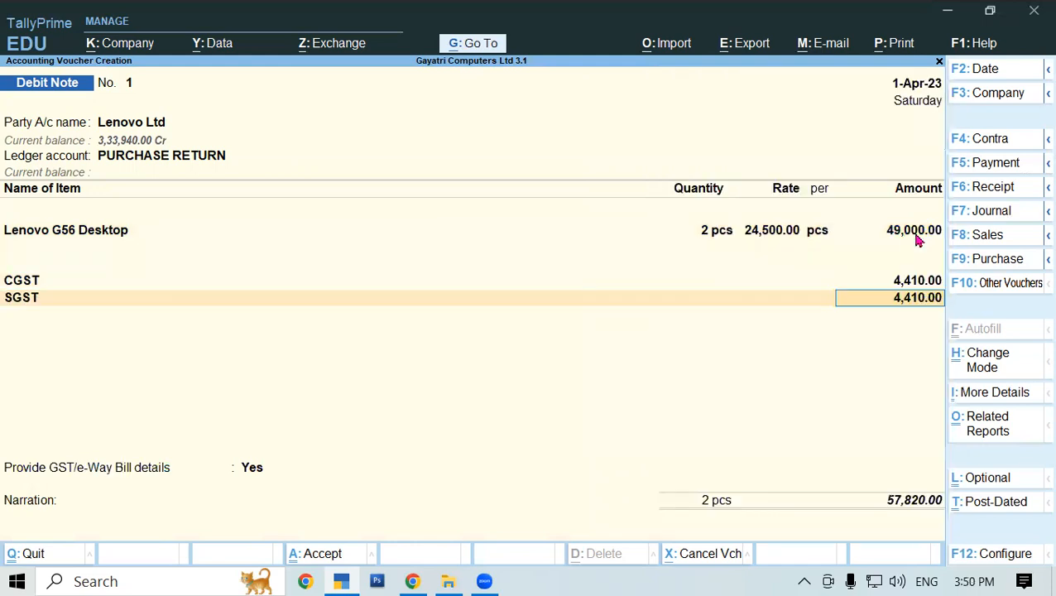
key("Return")
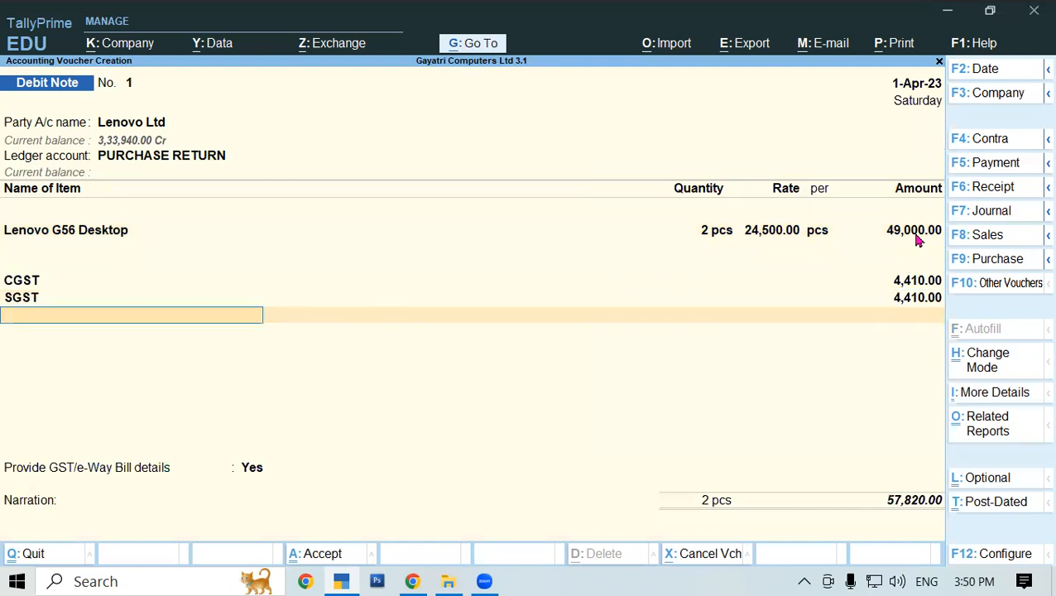
- Set Provide GST/e-Way Bill details to No, leave the narration empty, and save the Debit Note
key("Return")
key("Up")
key("Return")
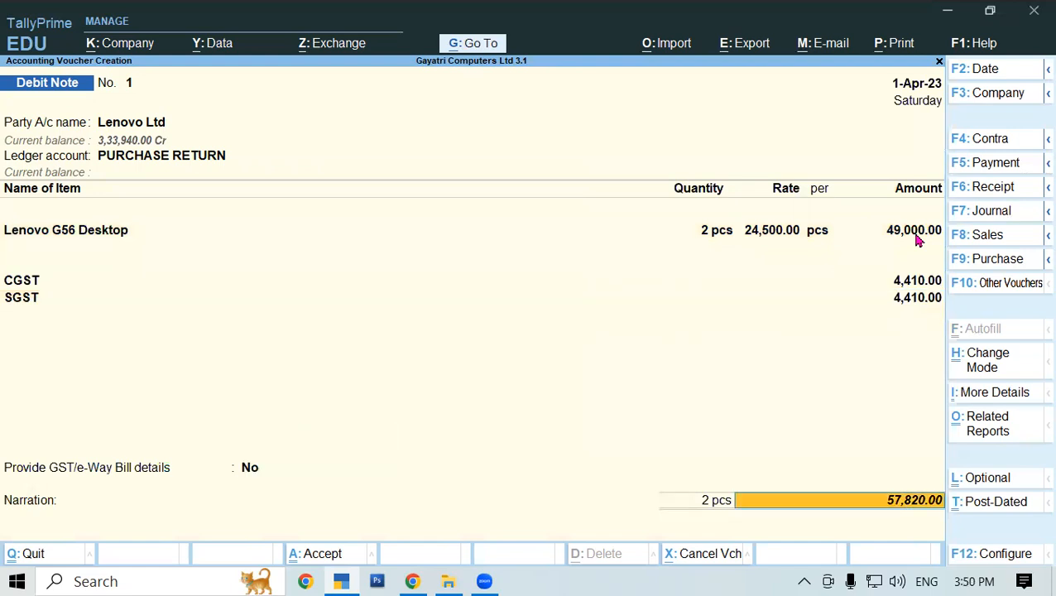
key("Return")
key("Return")
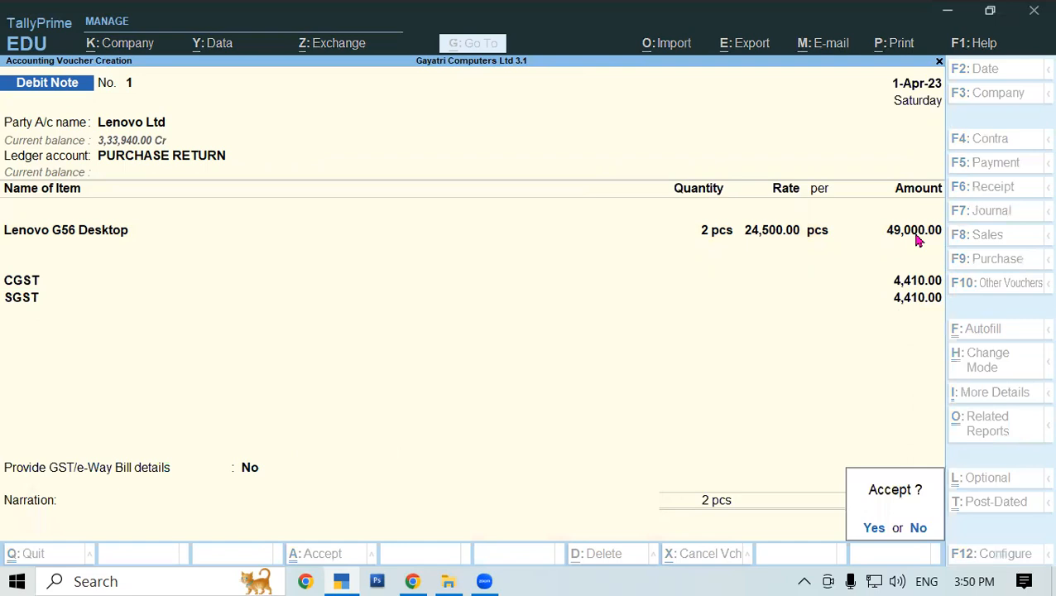
key("Return")
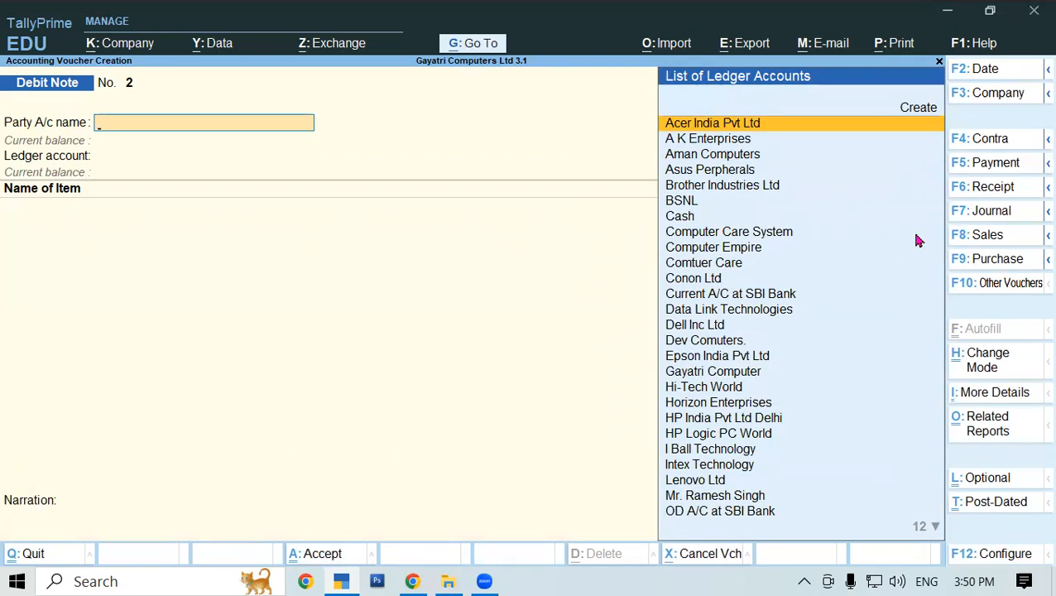
- Quit voucher entry and open the Desktop group in the Stock Summary to check the Lenovo G56 Desktop stock after the return
key("Escape")
key("Down")
key("Down")
key("Down")
key("Down")
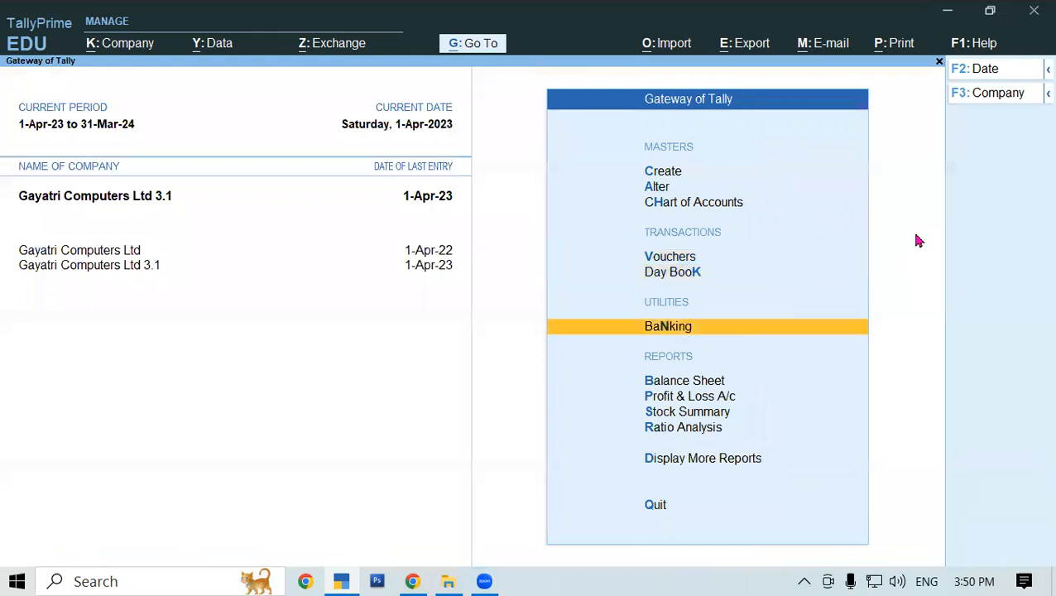
key("Down")
key("Return")
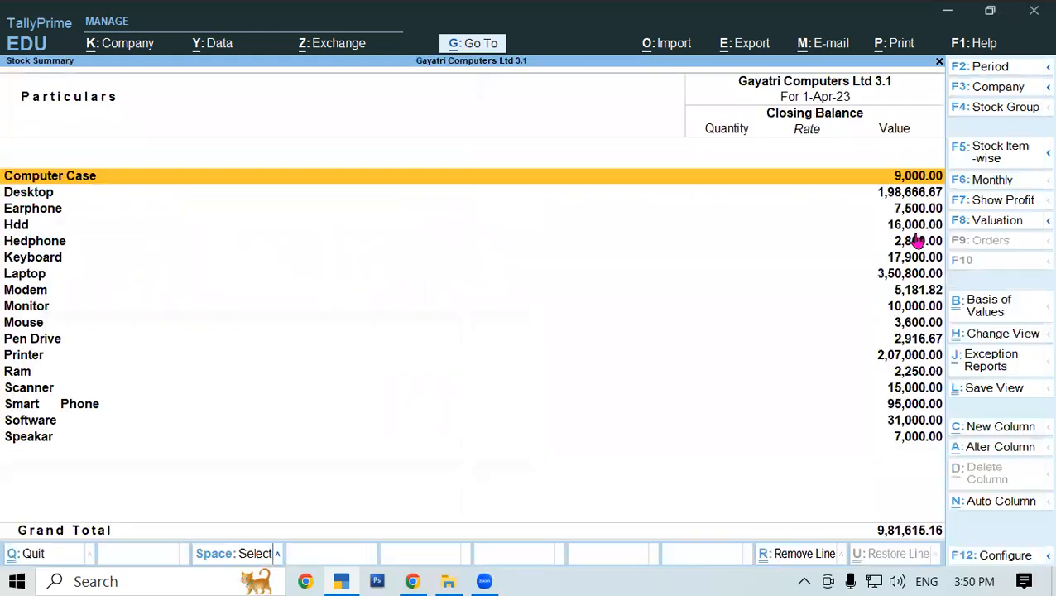
key("Down")
key("Return")
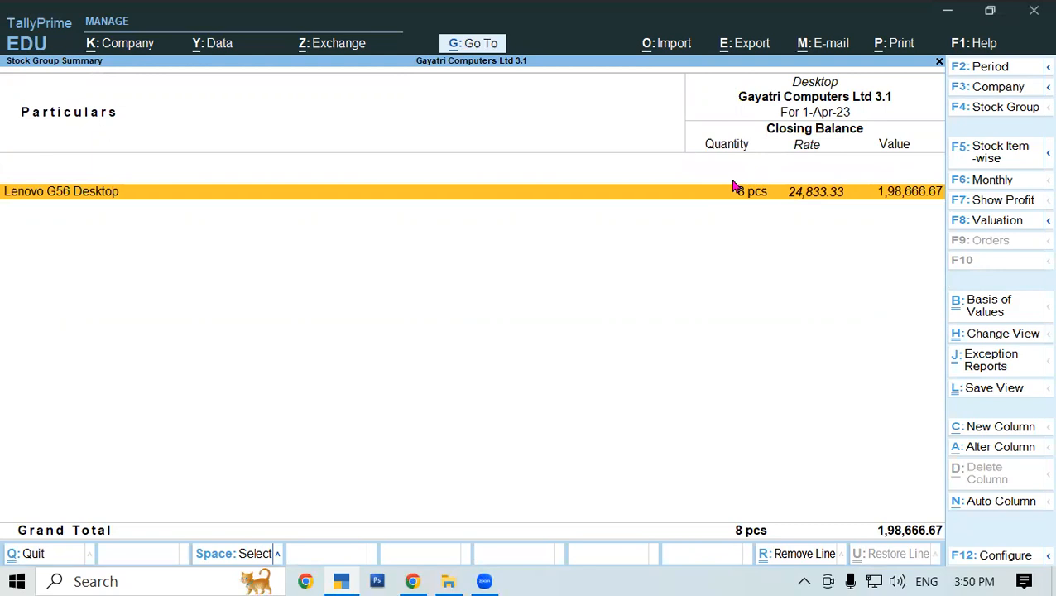
- Switch to the course PDF in Chrome and read the Purchase Return ledger note and the example GSTR2 report
left_click(413, 581)
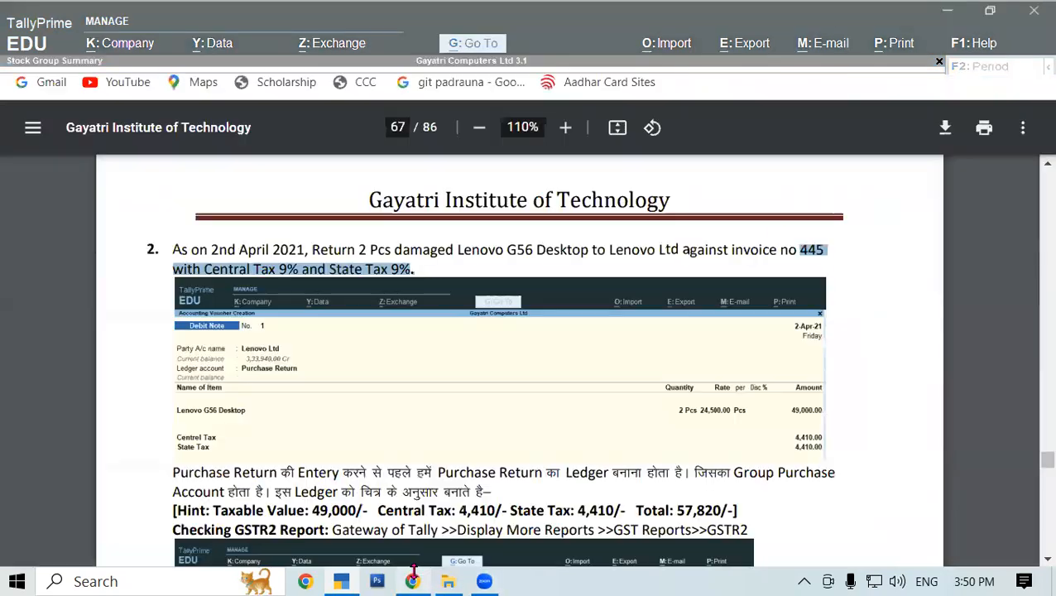
scroll(447, 447, "down", 2)
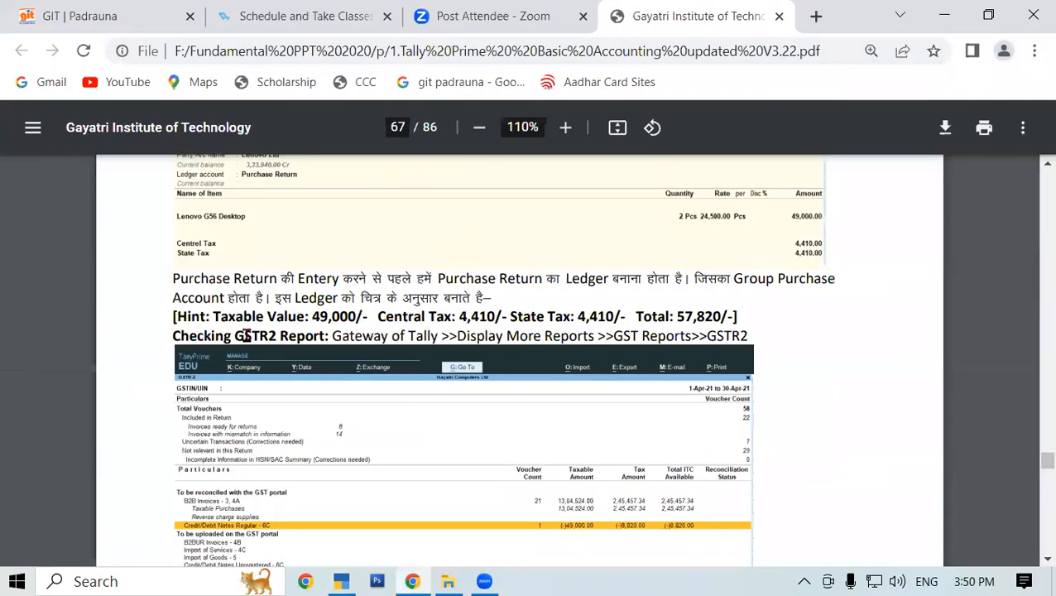
left_click_drag(171, 277, 485, 299)
double_click(282, 298)
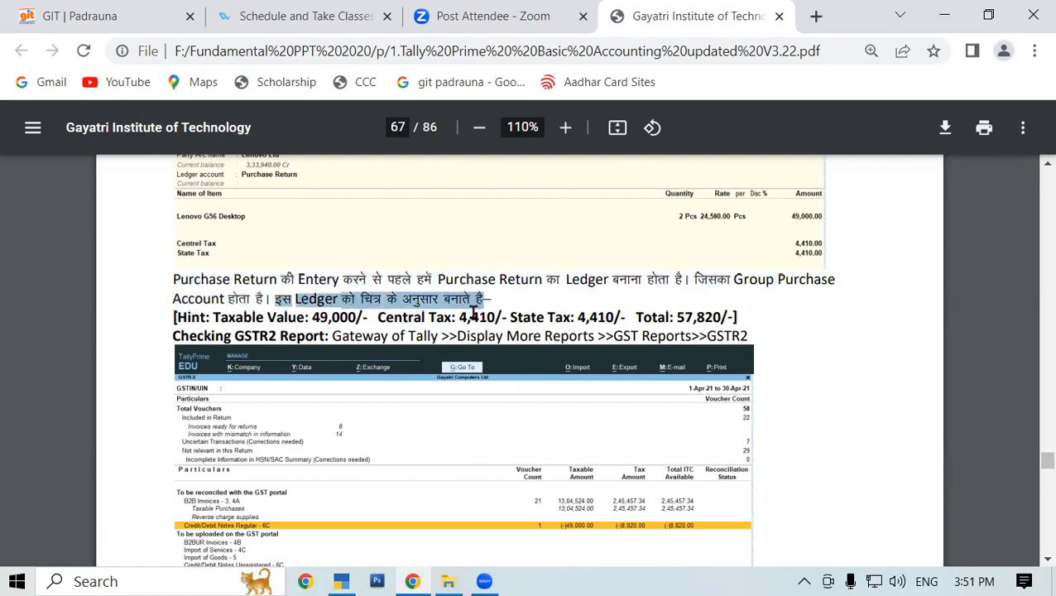
scroll(473, 312, "down", 1)
scroll(470, 311, "down", 1)
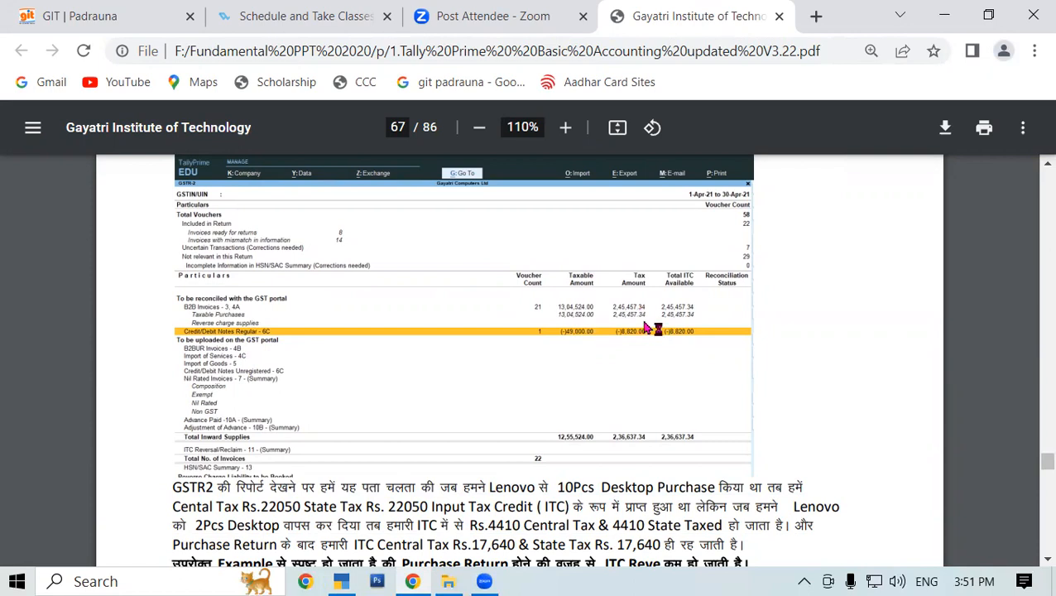
- Review the explanation below the GSTR2 example, highlighting the Central and State Tax amounts and the line on purchase returns and ITC
scroll(550, 340, "down", 3)
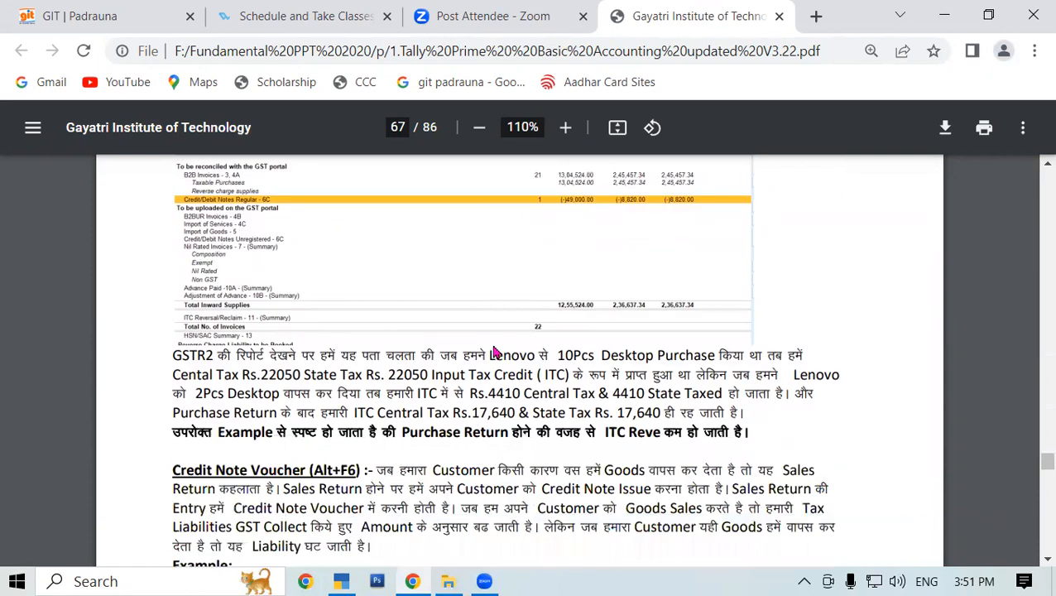
left_click_drag(167, 291, 496, 330)
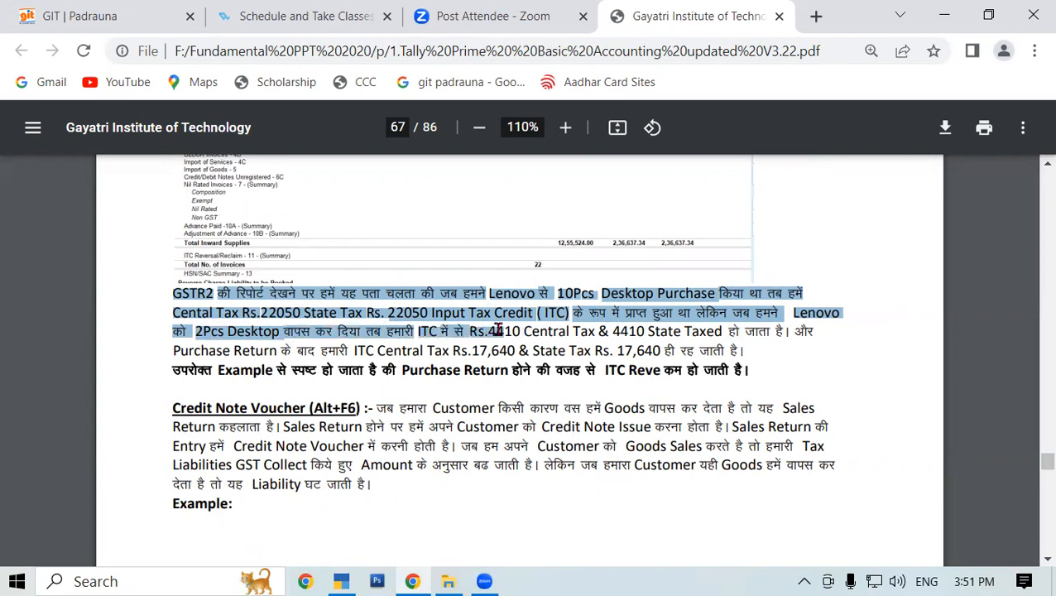
left_click(504, 331)
left_click_drag(612, 331, 722, 331)
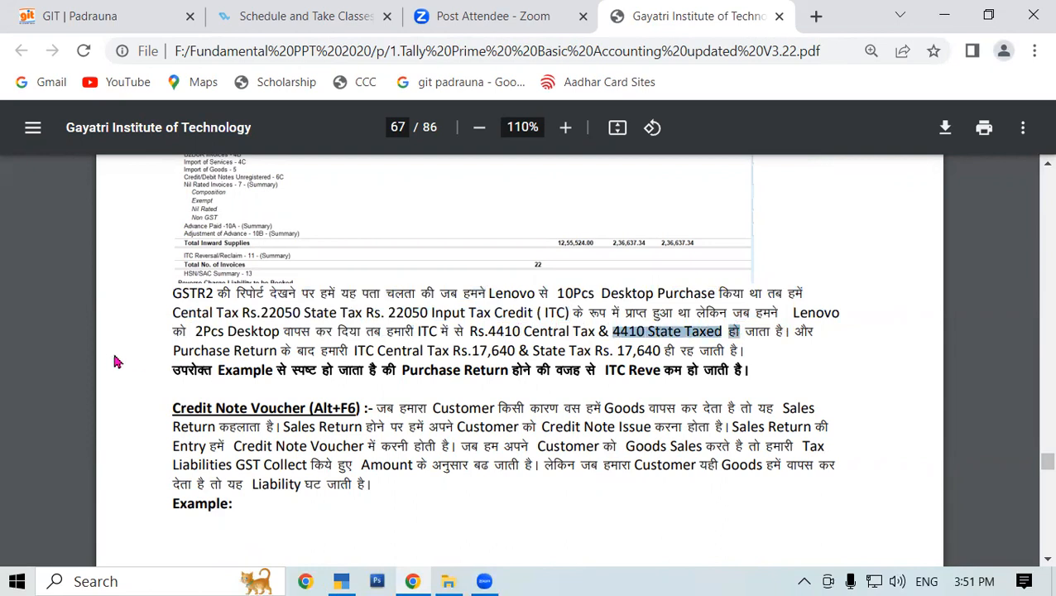
left_click_drag(178, 348, 522, 350)
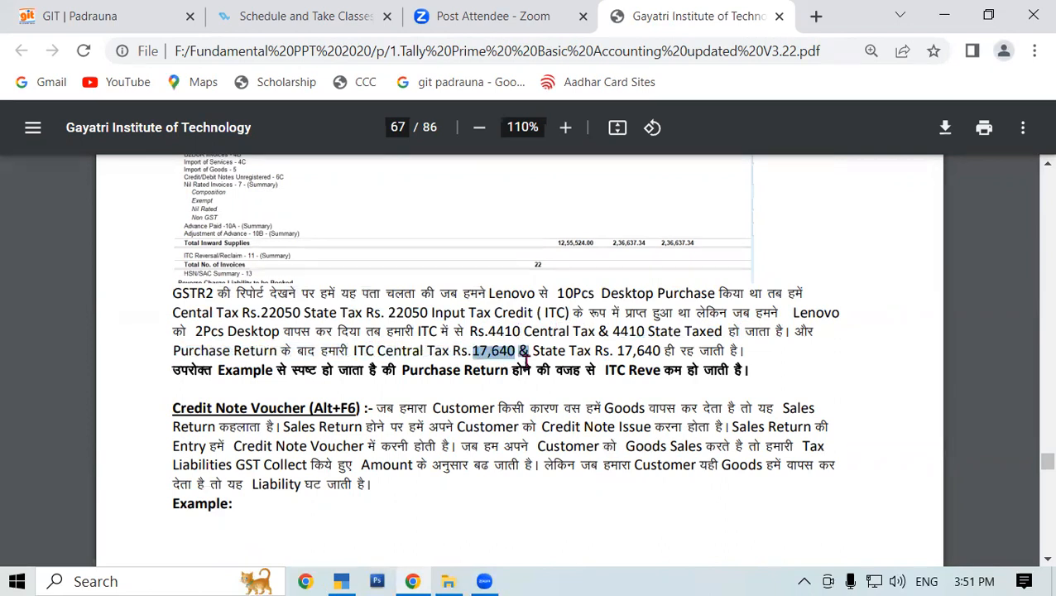
left_click_drag(634, 350, 773, 333)
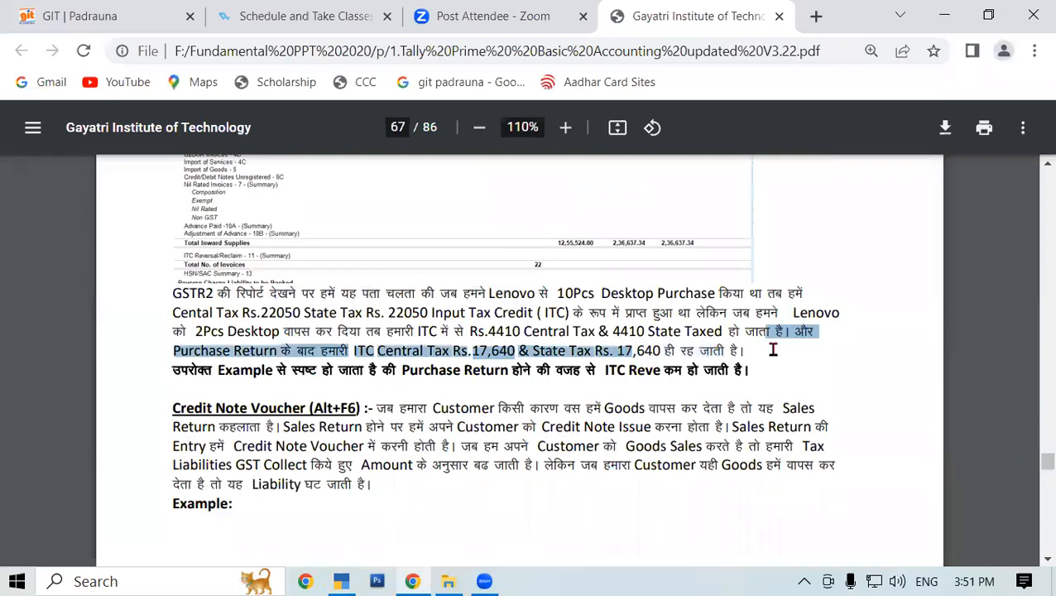
left_click(263, 417)
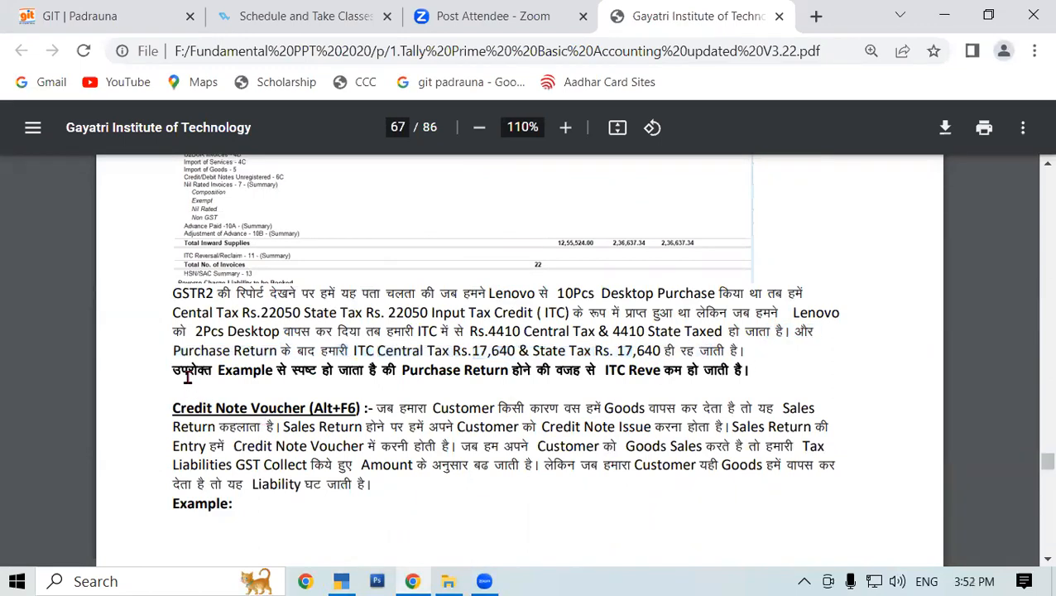
left_click_drag(172, 370, 754, 371)
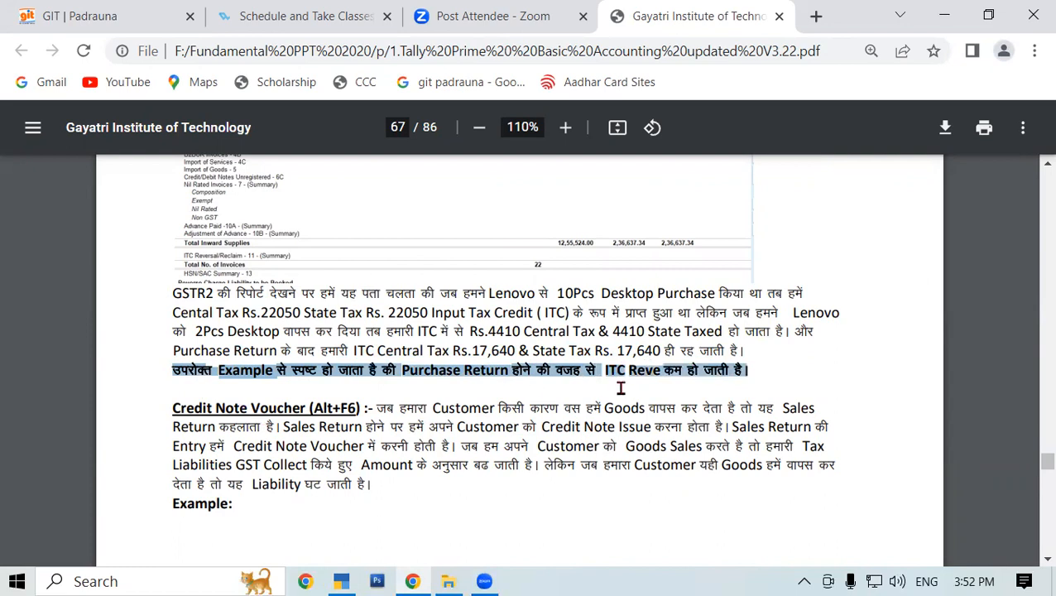
left_click_drag(628, 370, 745, 371)
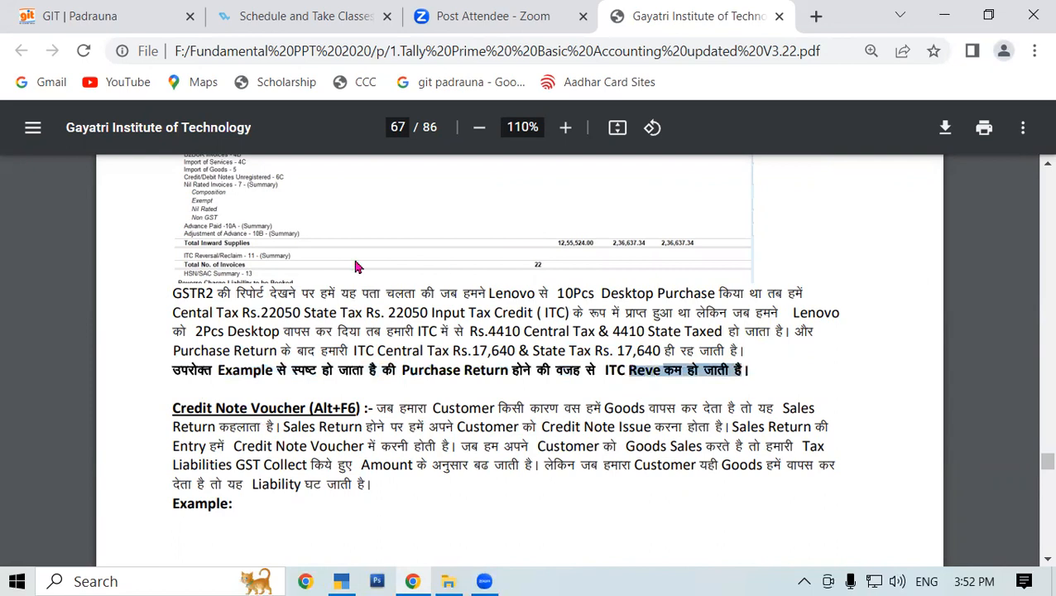
- Re-read the GSTR2 example report in the PDF and highlight the term GSTR2 in the explanation below it
scroll(451, 302, "up", 3)
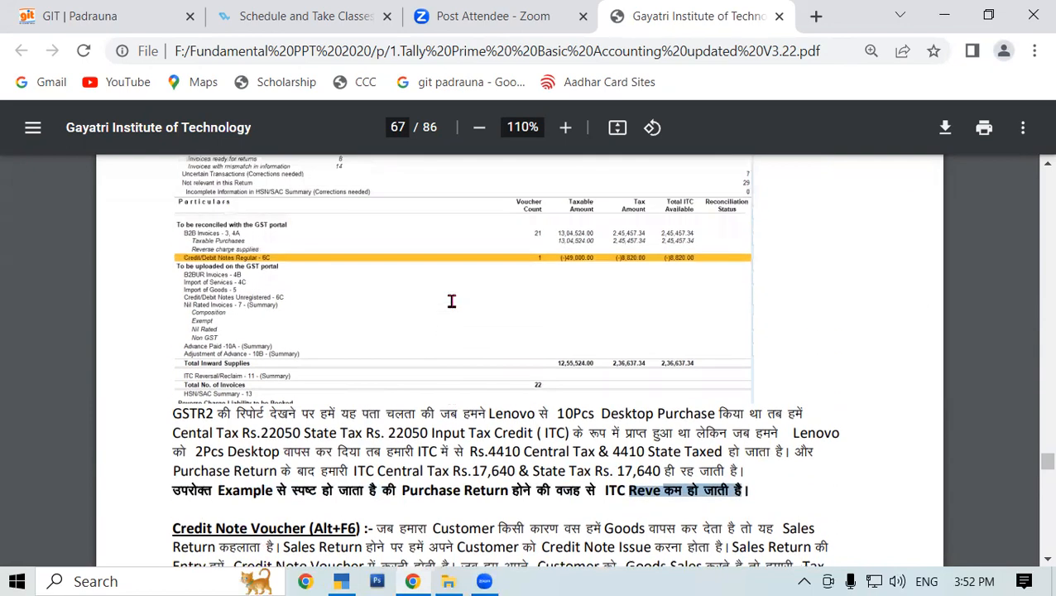
scroll(451, 302, "down", 3)
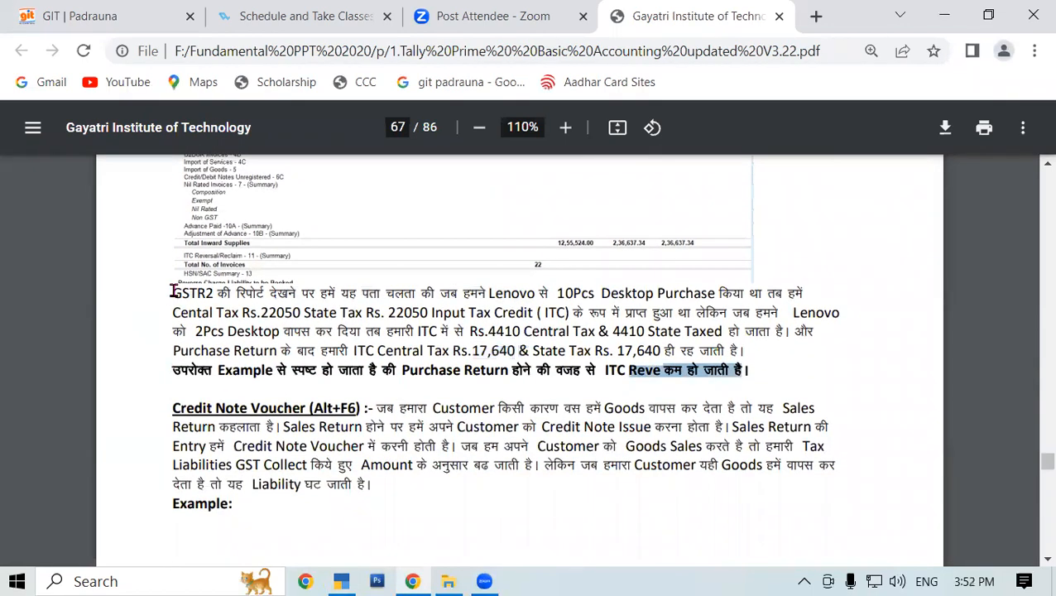
left_click_drag(173, 293, 214, 293)
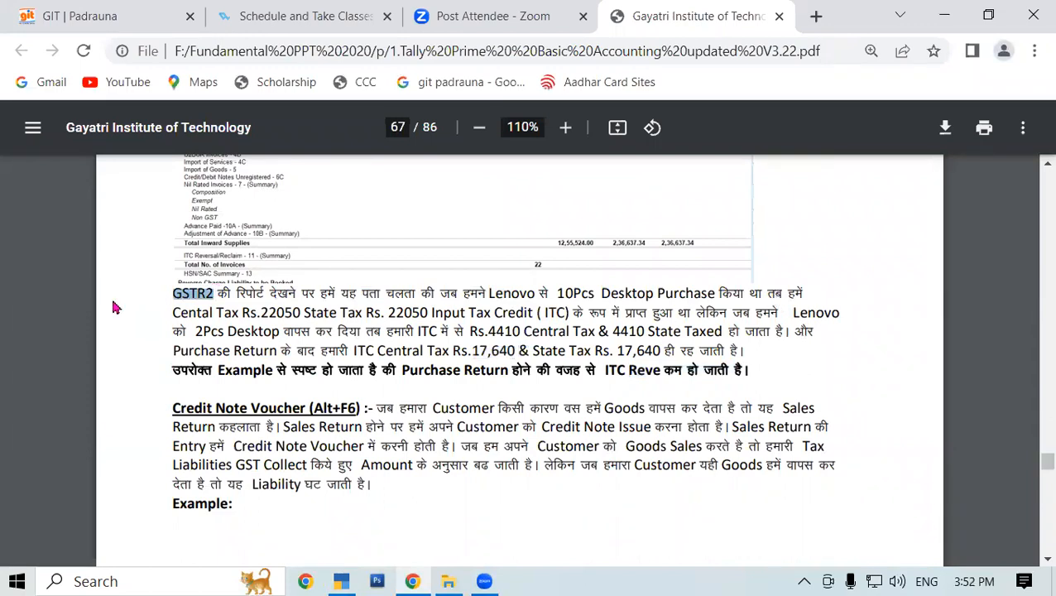
- Switch to TallyPrime, quit the Stock Summary to the Gateway of Tally, and open Display More Reports
left_click(346, 571)
key("Escape")
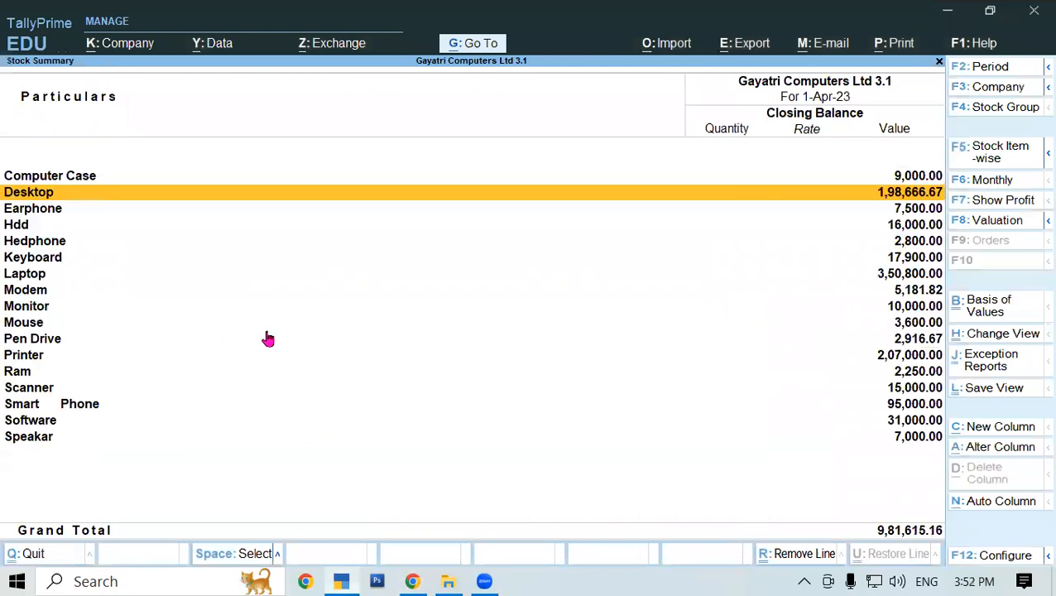
key("Escape")
key("Up")
key("Up")
key("Up")
key("Up")
key("Up")
key("Up")
key("Up")
key("Up")
key("Up")
key("Up")
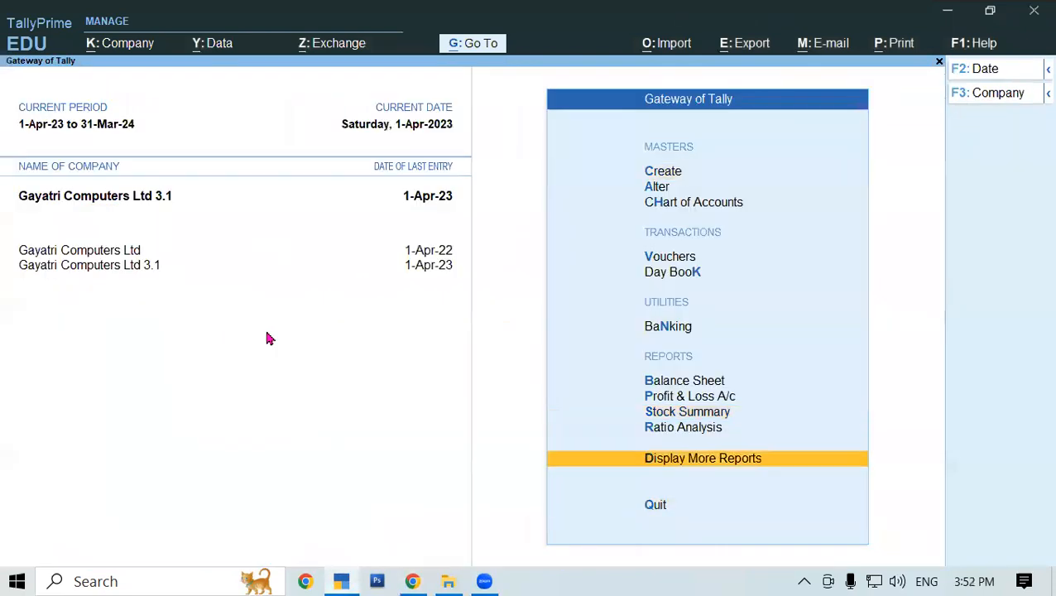
key("Return")
- Open the GSTR-2 report from GST Reports and examine the B2B Invoices and Credit/Debit Notes Regular rows
key("Down")
key("Down")
key("Down")
key("Down")
key("Down")
key("Down")
key("Down")
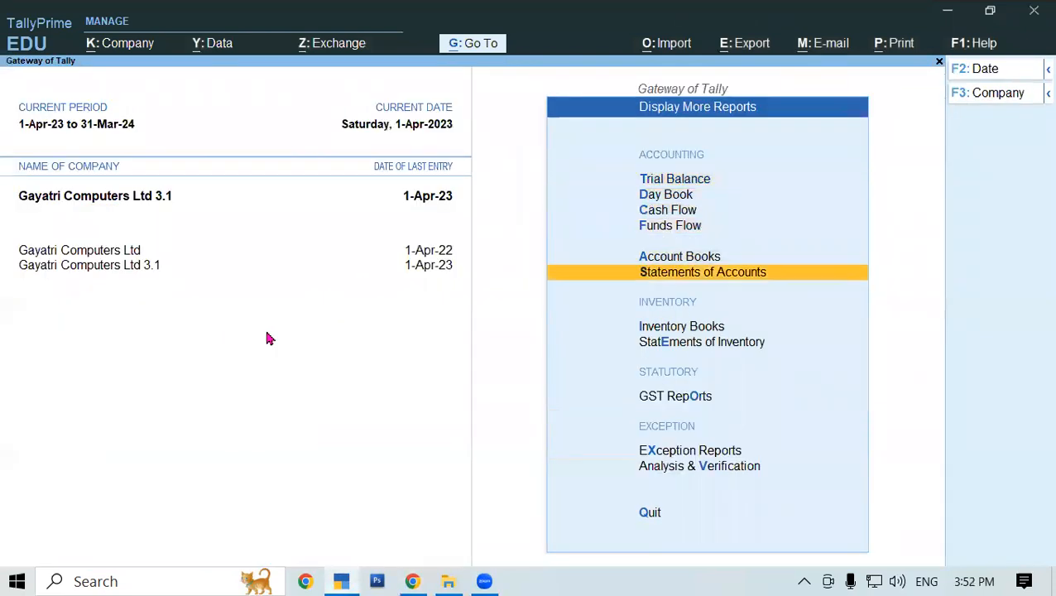
key("Down")
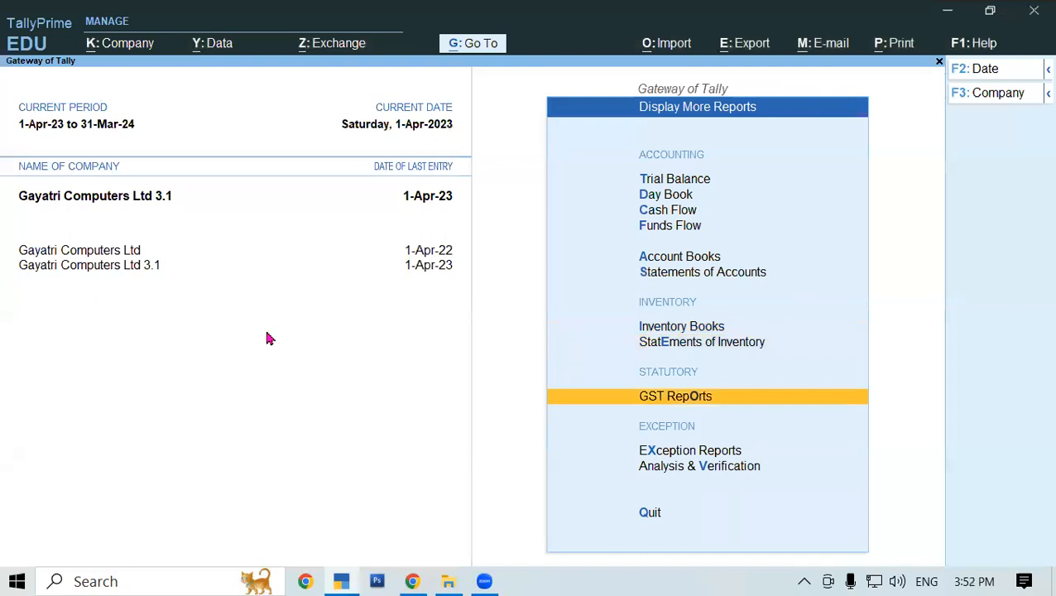
key("Return")
key("Down")
key("Return")
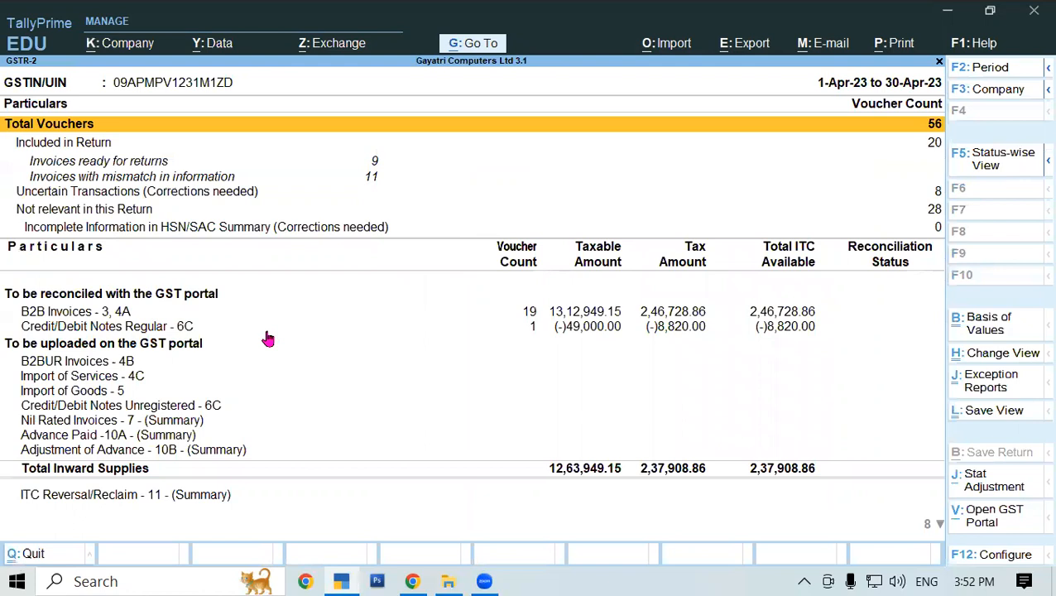
left_click(591, 313)
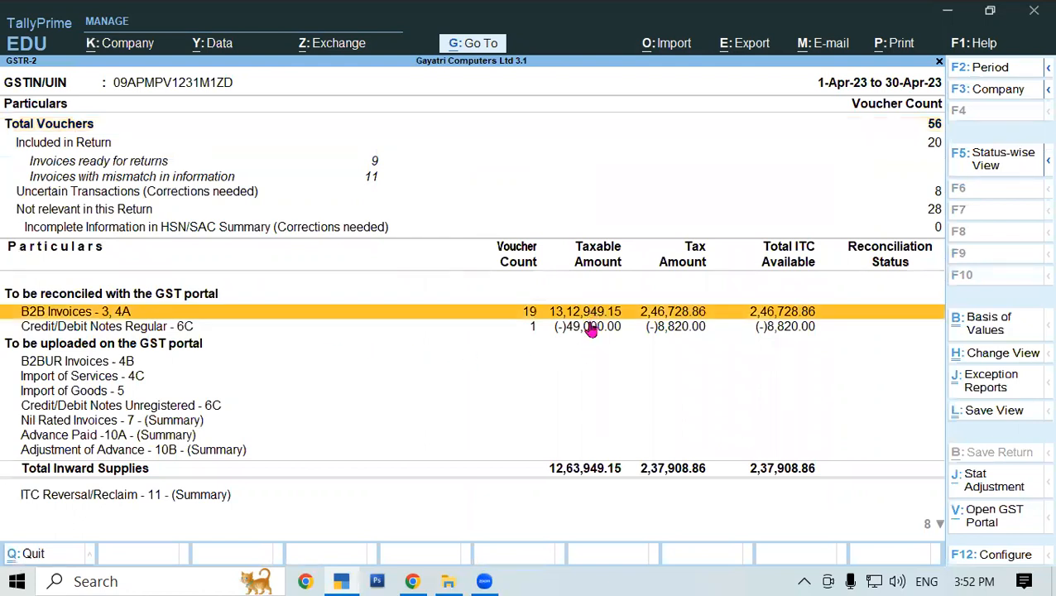
left_click(591, 328)
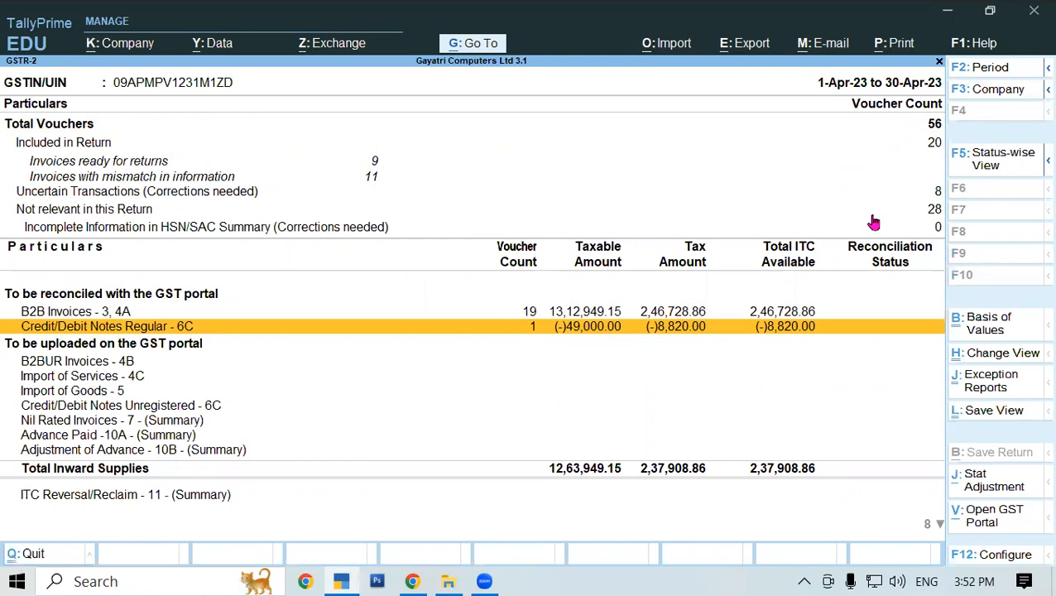
- Configure GSTR-2 to show tax types in separate columns, and select the Credit/Debit Notes Regular - 6C row
key("F12")
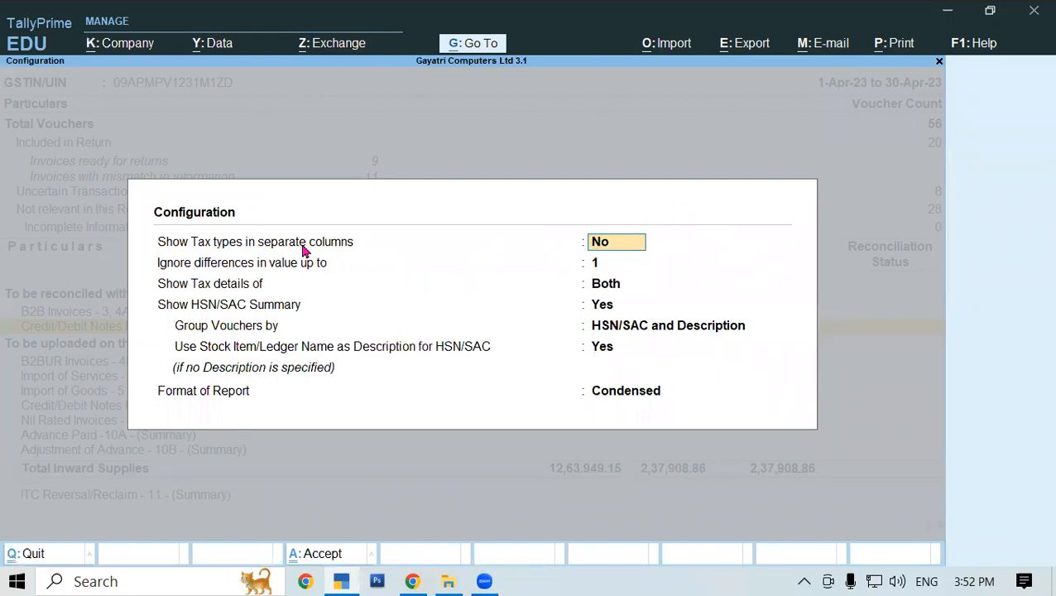
type("y")
key("Return")
key("ctrl")
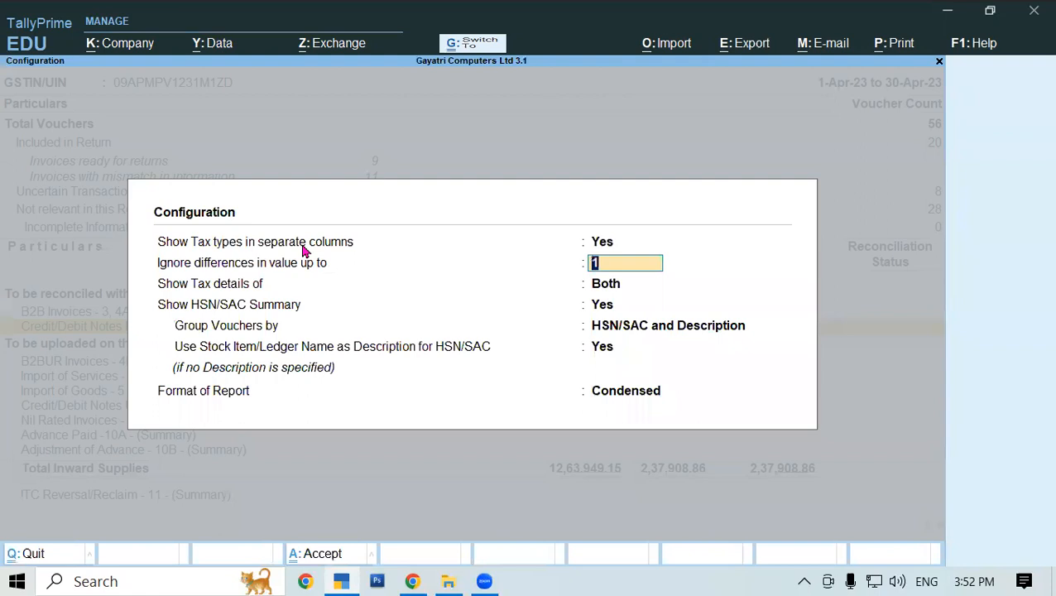
key("ctrl+a")
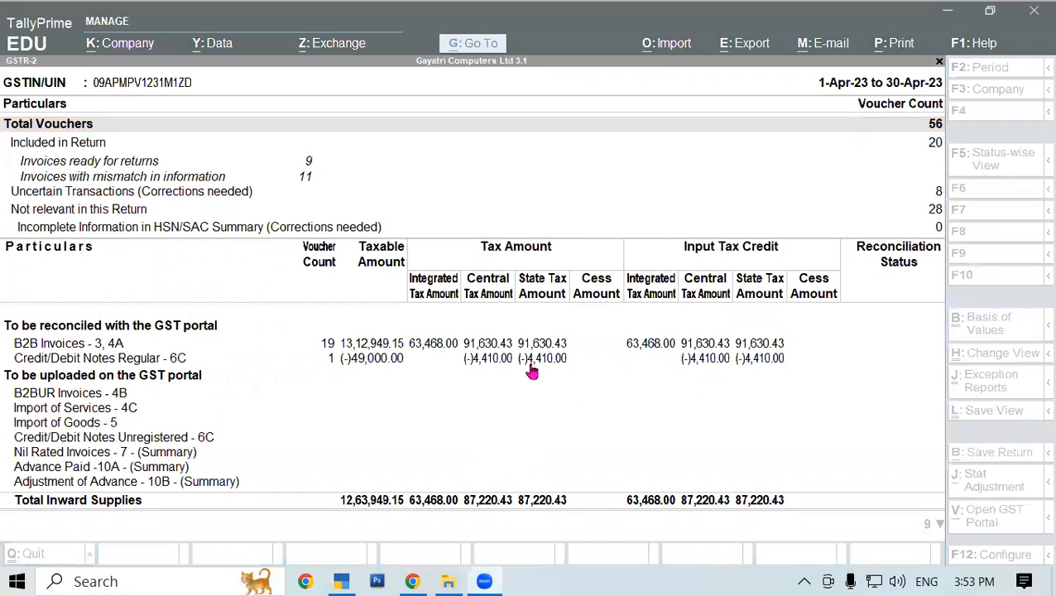
left_click(482, 362)
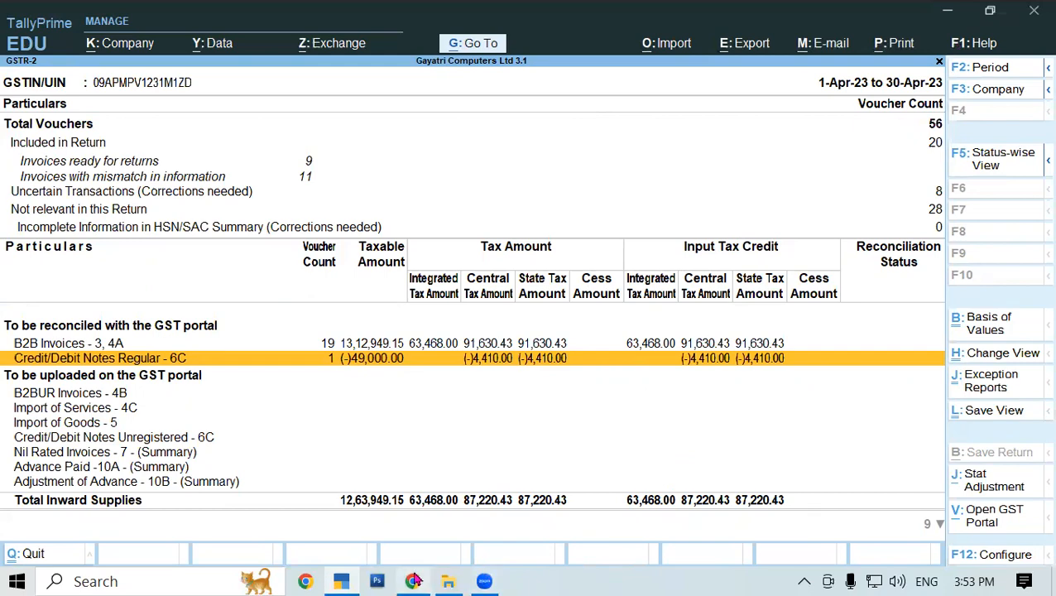
- Switch to the course PDF in Chrome, go back to page 65, and highlight the Sale Of Assets (Non Trading Item) section
left_click(410, 488)
scroll(478, 400, "up", 5)
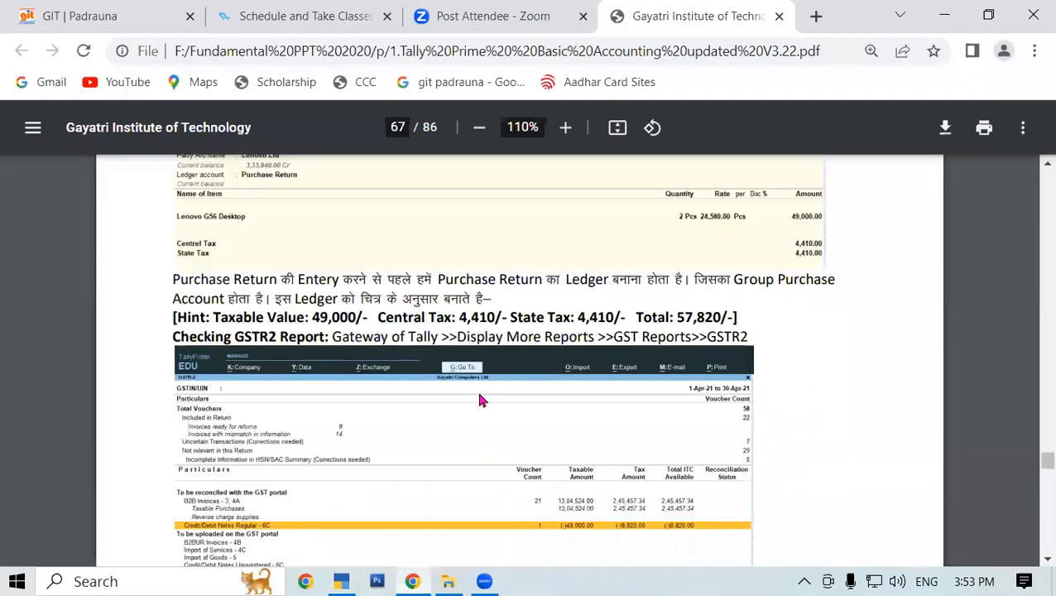
scroll(479, 400, "up", 3)
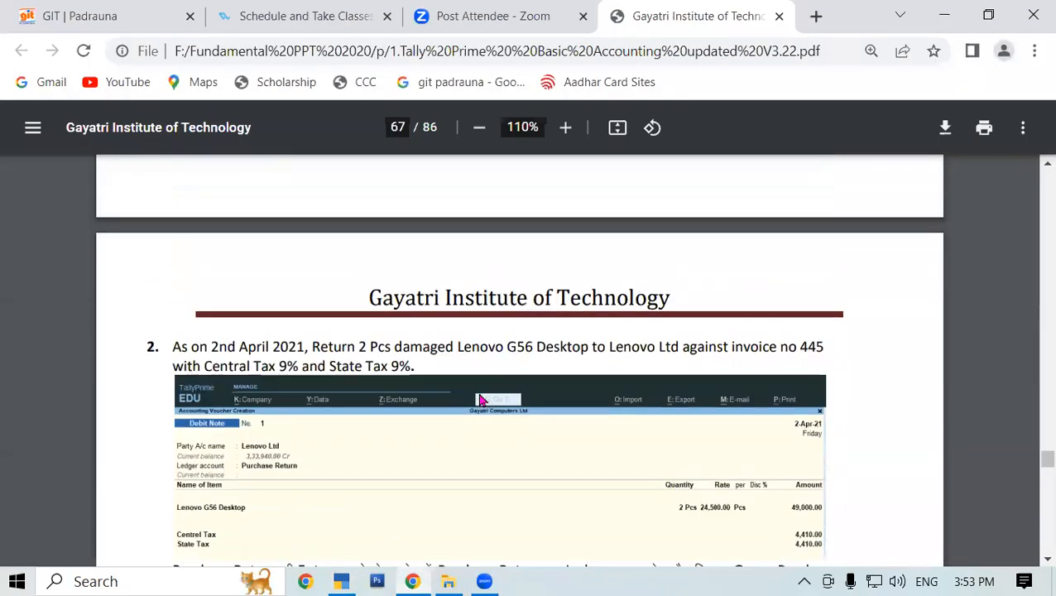
scroll(478, 400, "up", 5)
scroll(286, 388, "up", 7)
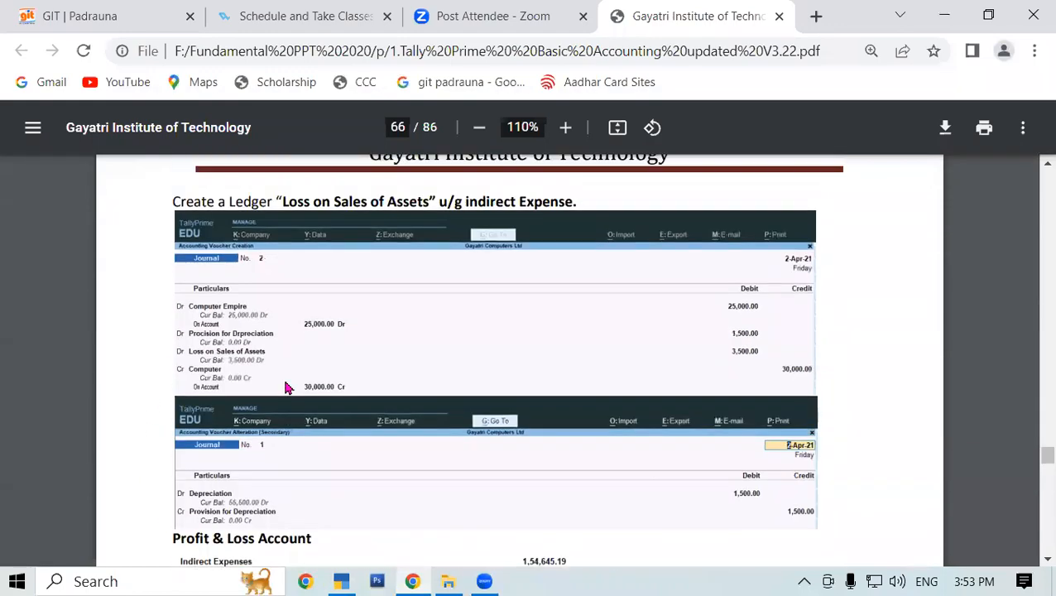
scroll(285, 388, "up", 6)
left_click_drag(172, 260, 778, 457)
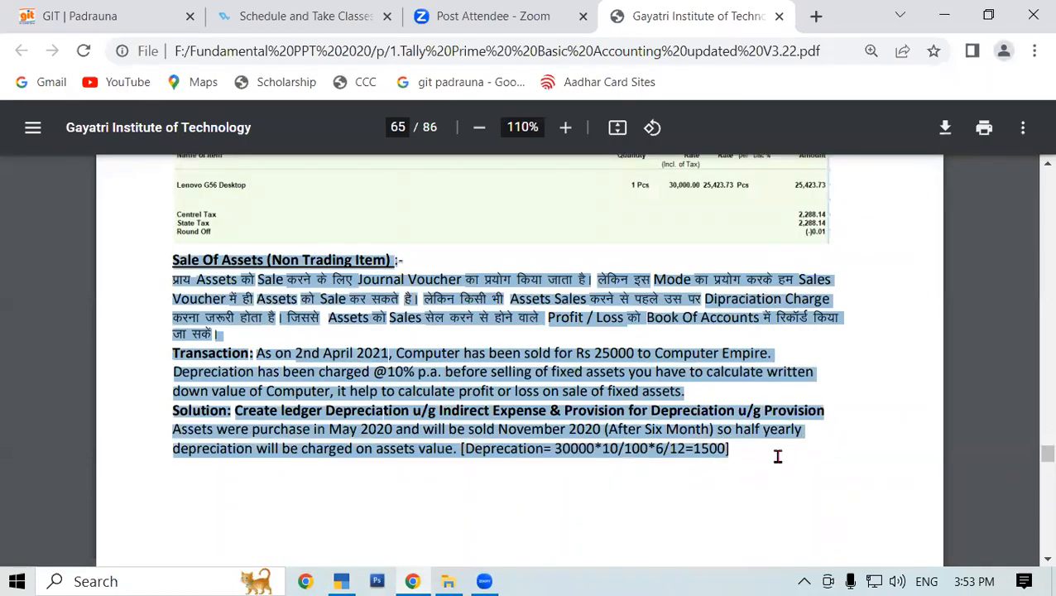
- Review the Debit Note Voucher section, highlighting the Lenovo purchase hint and the 2 Pcs return transaction, and re-check the GSTR2 example
scroll(544, 457, "down", 6)
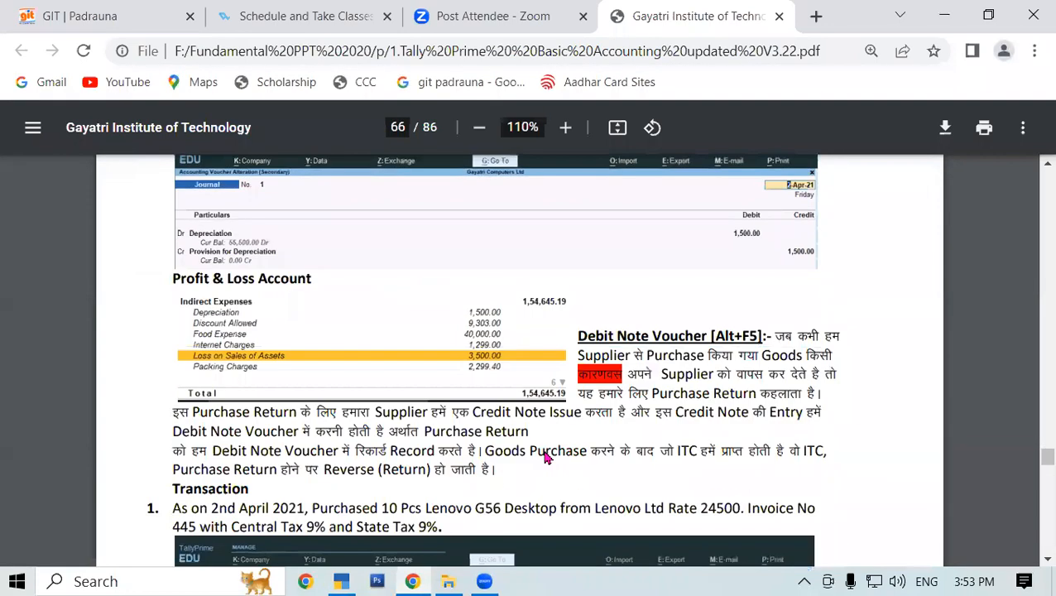
scroll(545, 456, "down", 5)
scroll(544, 457, "up", 7)
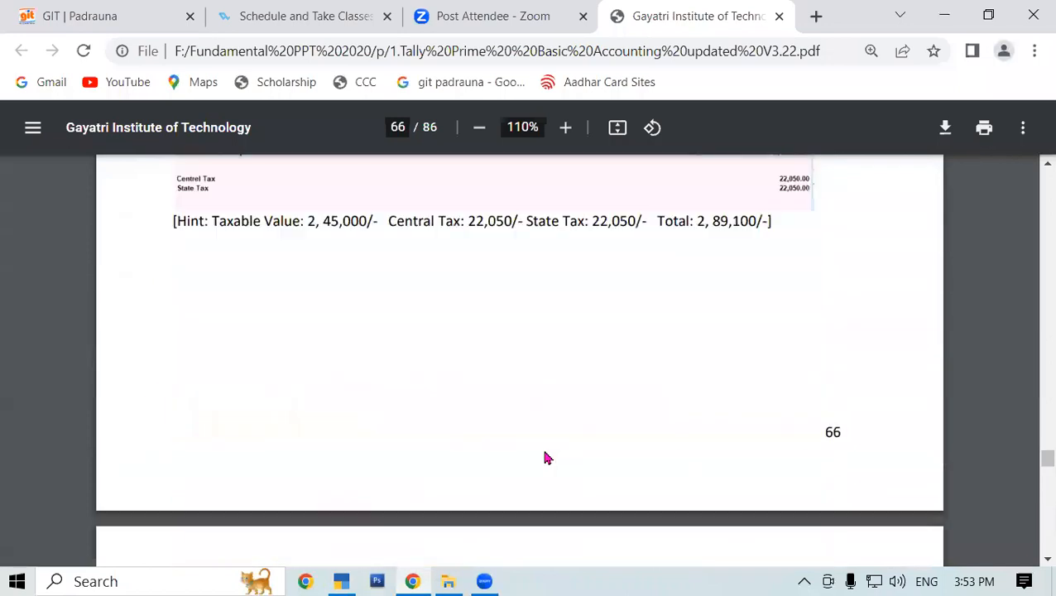
left_click_drag(171, 261, 773, 510)
scroll(313, 439, "down", 7)
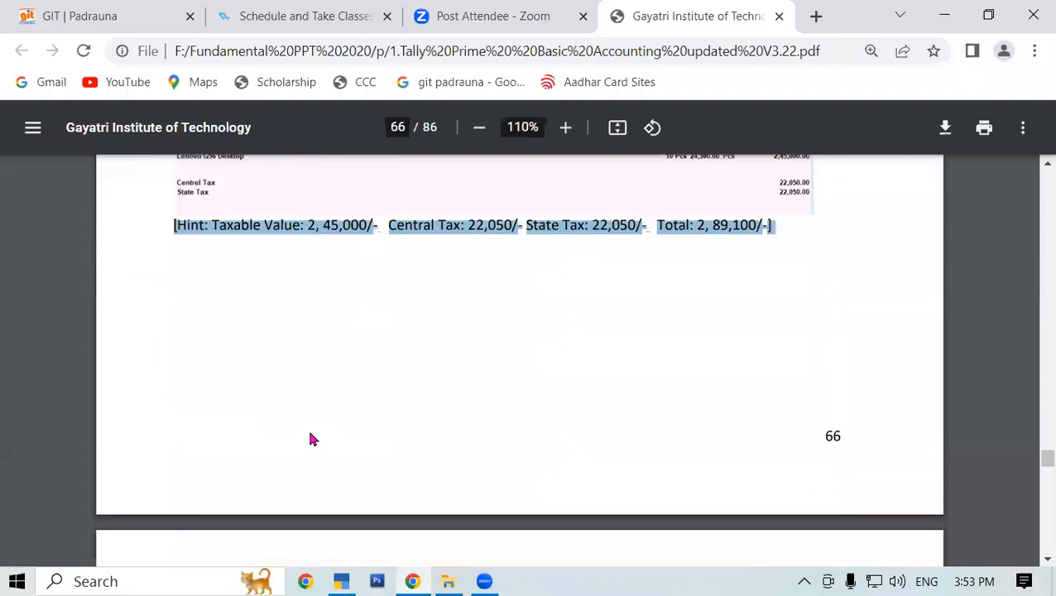
left_click_drag(188, 263, 228, 268)
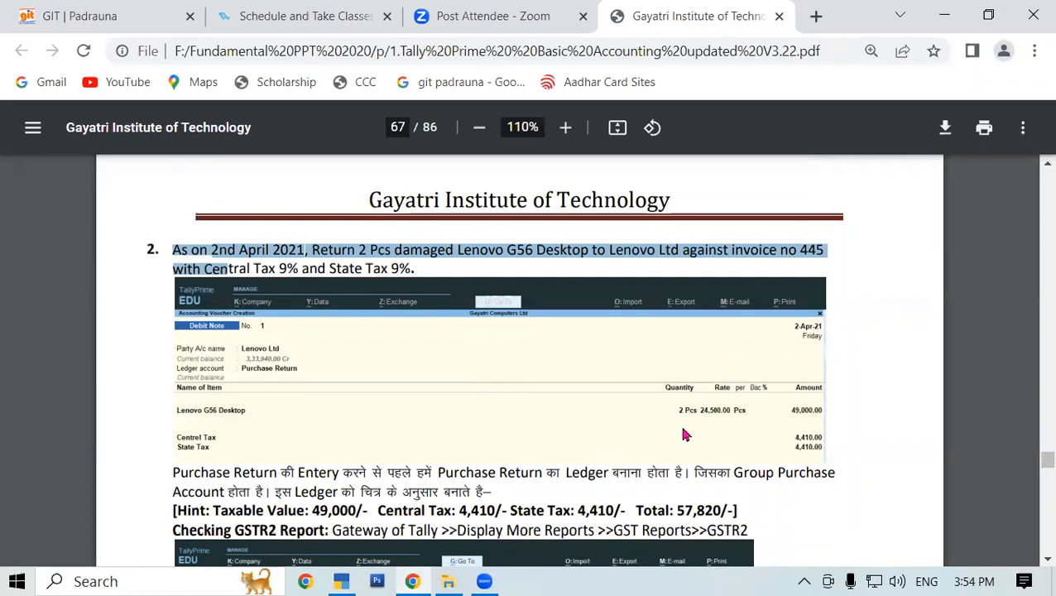
scroll(450, 400, "down", 7)
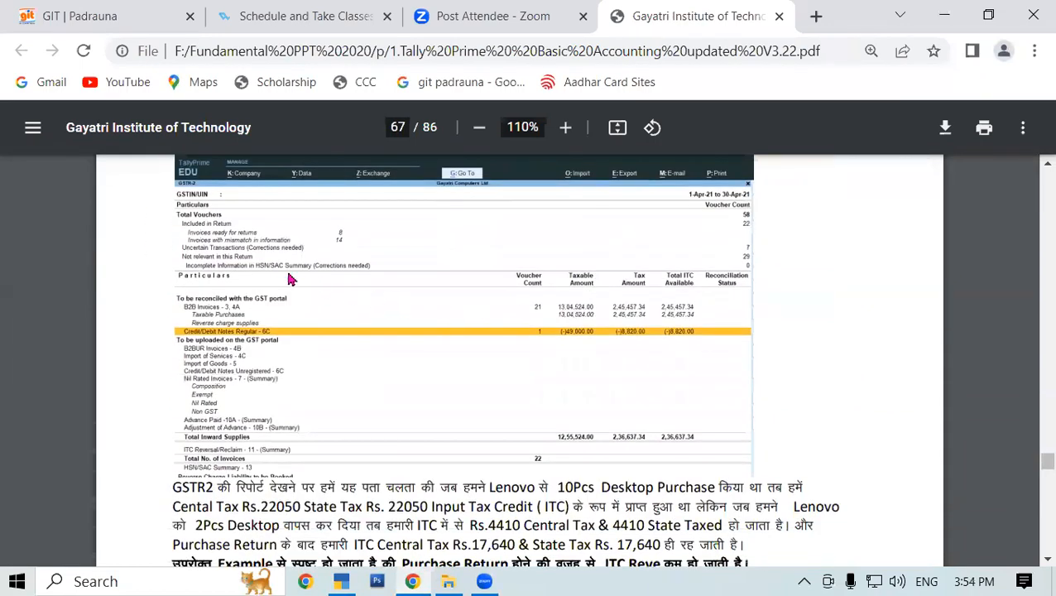
scroll(290, 280, "up", 1)
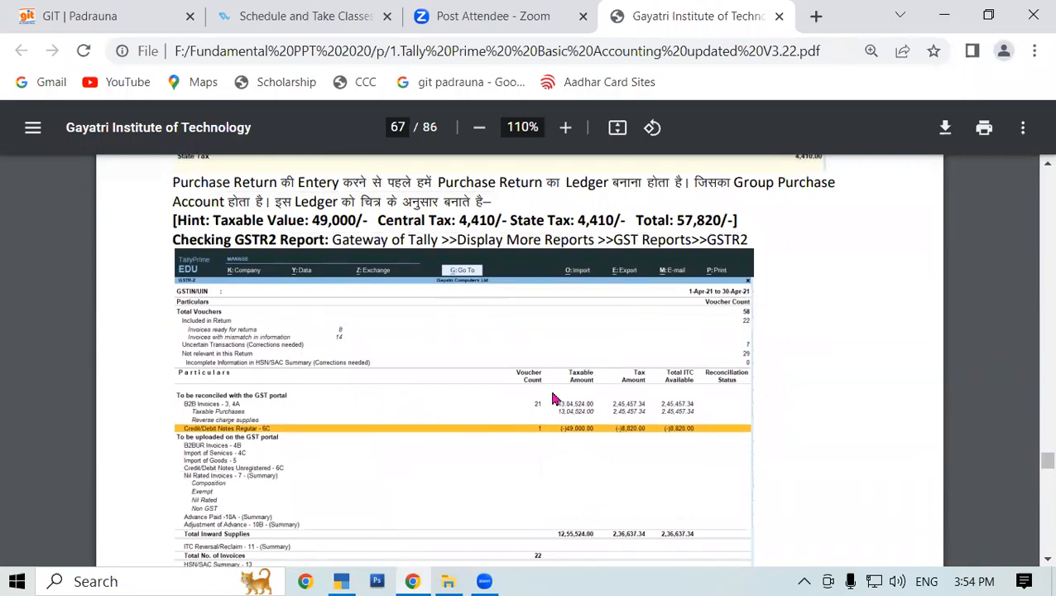
scroll(553, 398, "down", 4)
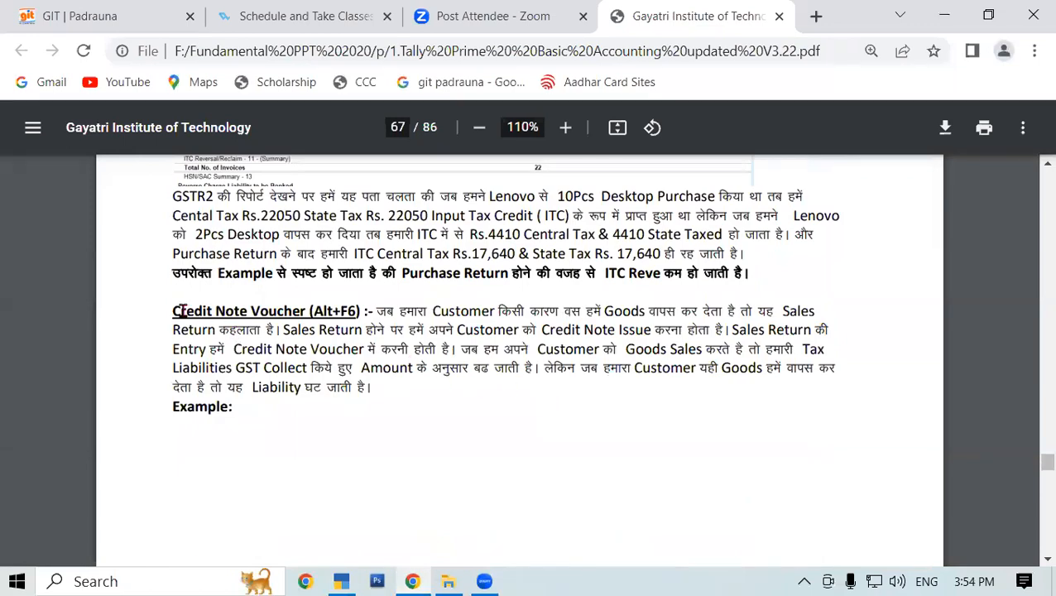
- Highlight the Credit Note Voucher section, look over the Hi-Tech World sale and return examples, and minimise the PDF window
left_click_drag(173, 311, 412, 417)
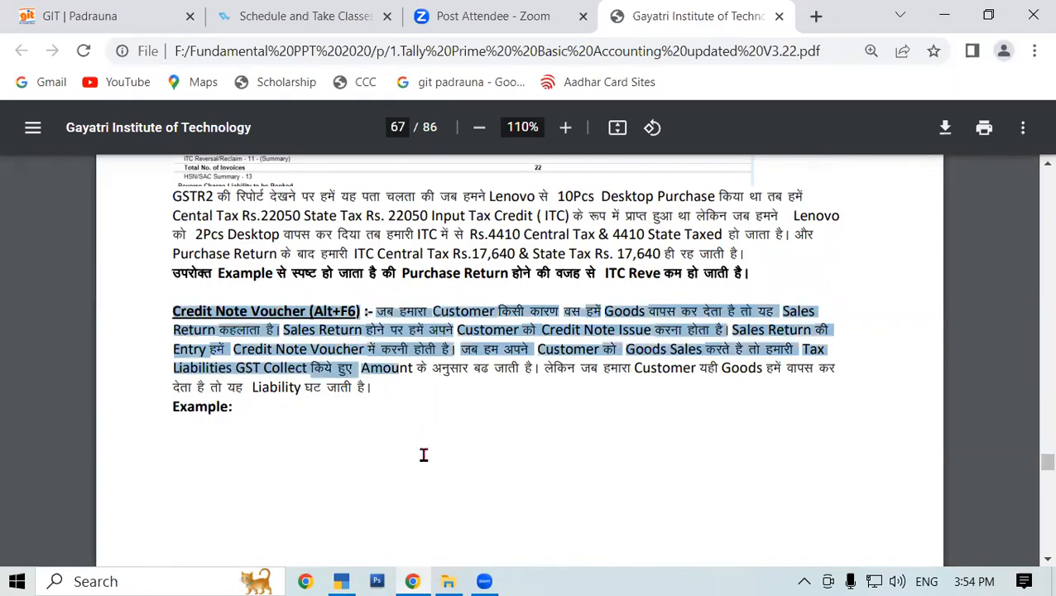
left_click_drag(255, 416, 239, 415)
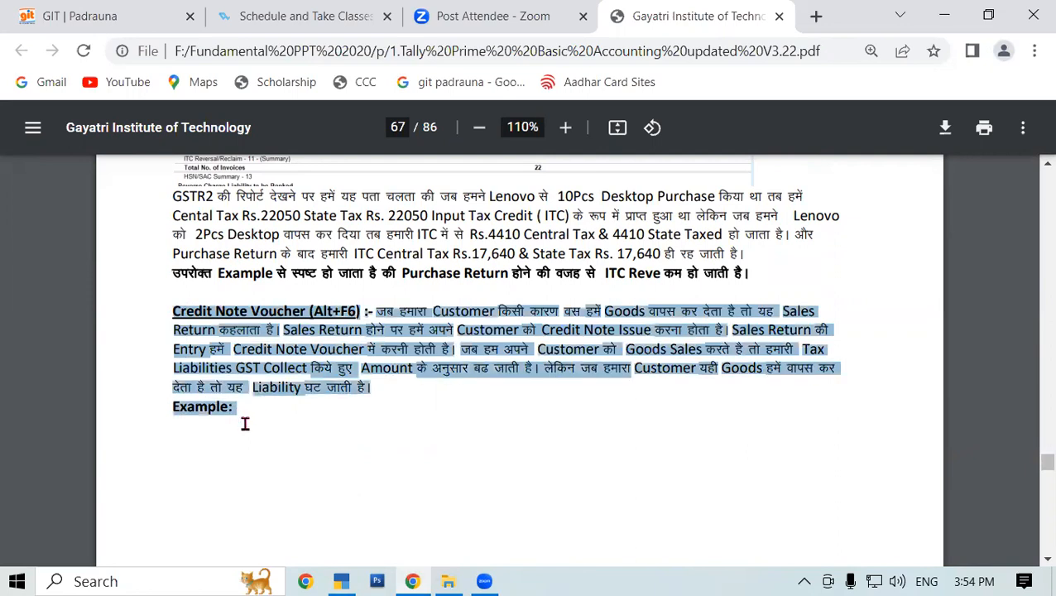
scroll(480, 426, "down", 7)
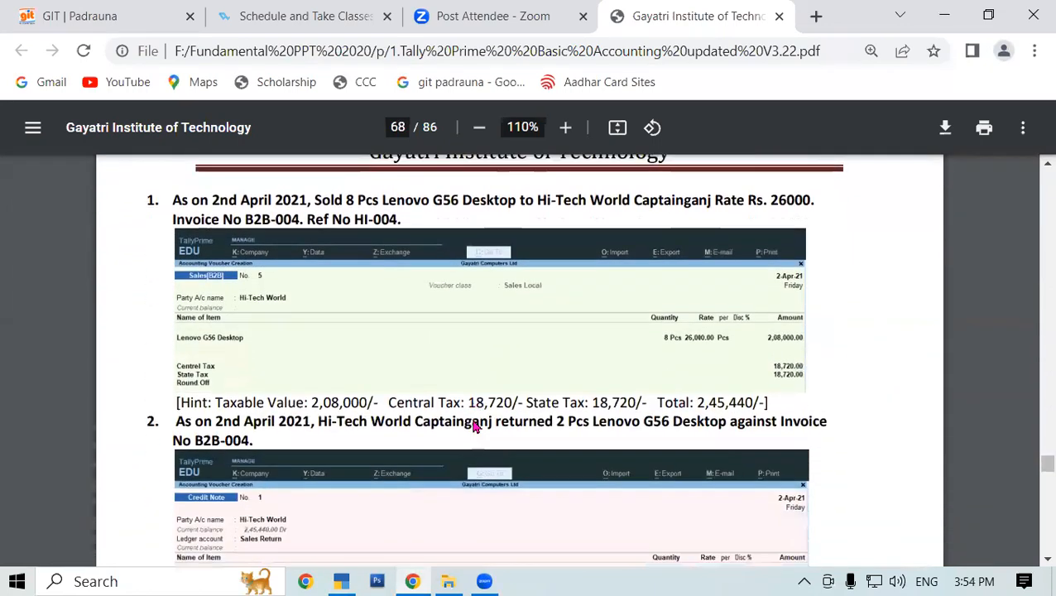
scroll(470, 418, "up", 7)
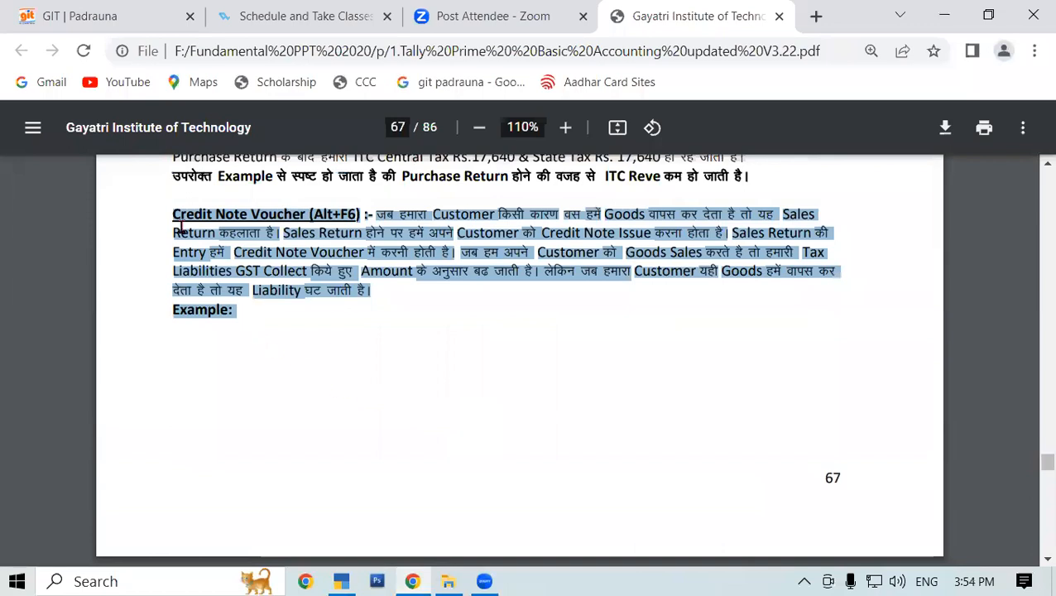
left_click(179, 225)
left_click(951, 29)
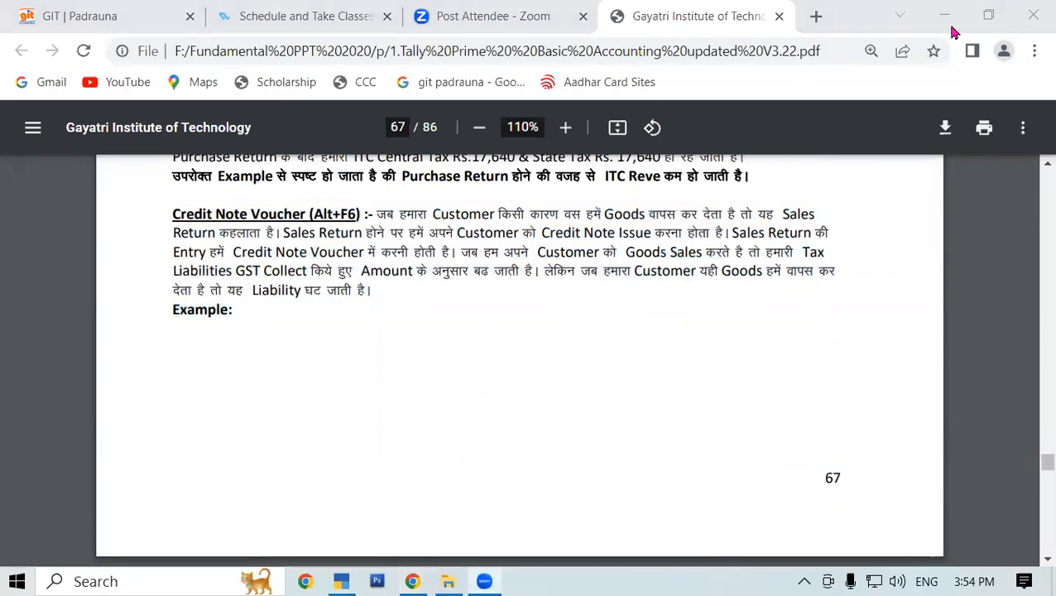